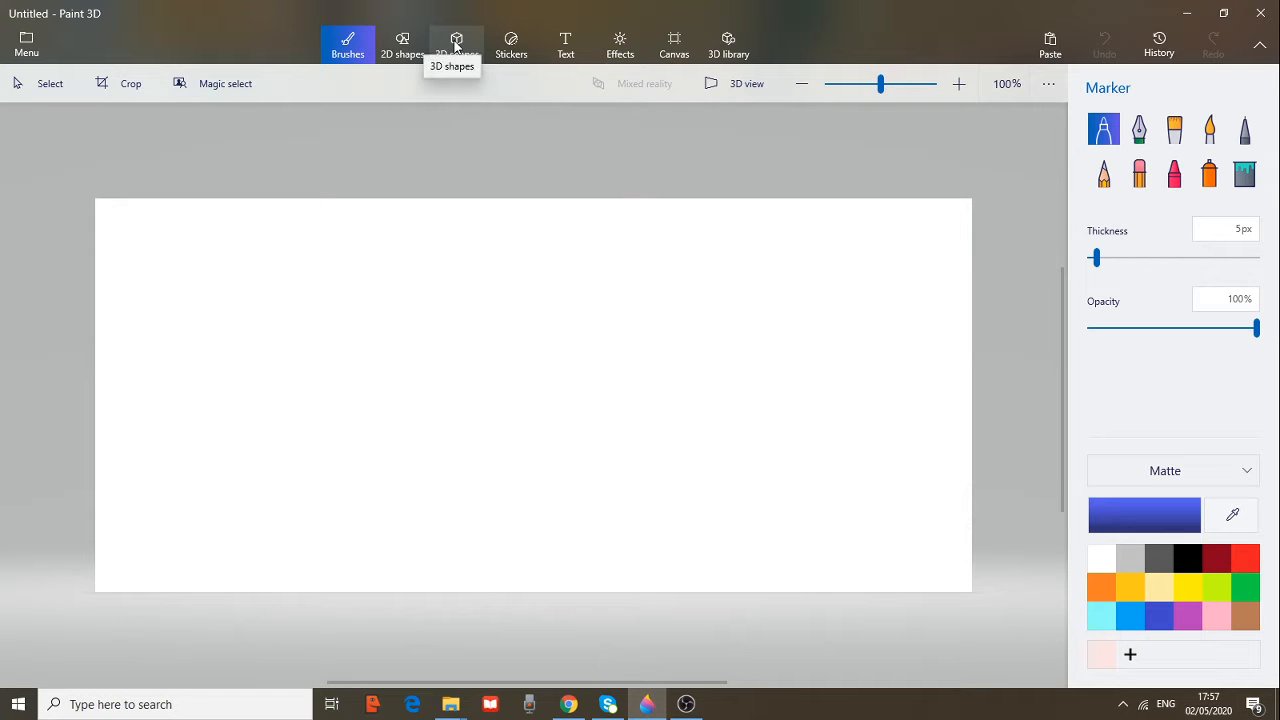
Add a blue 3D cube, wider than it is tall, near the middle of the canvas
left_click(455, 46)
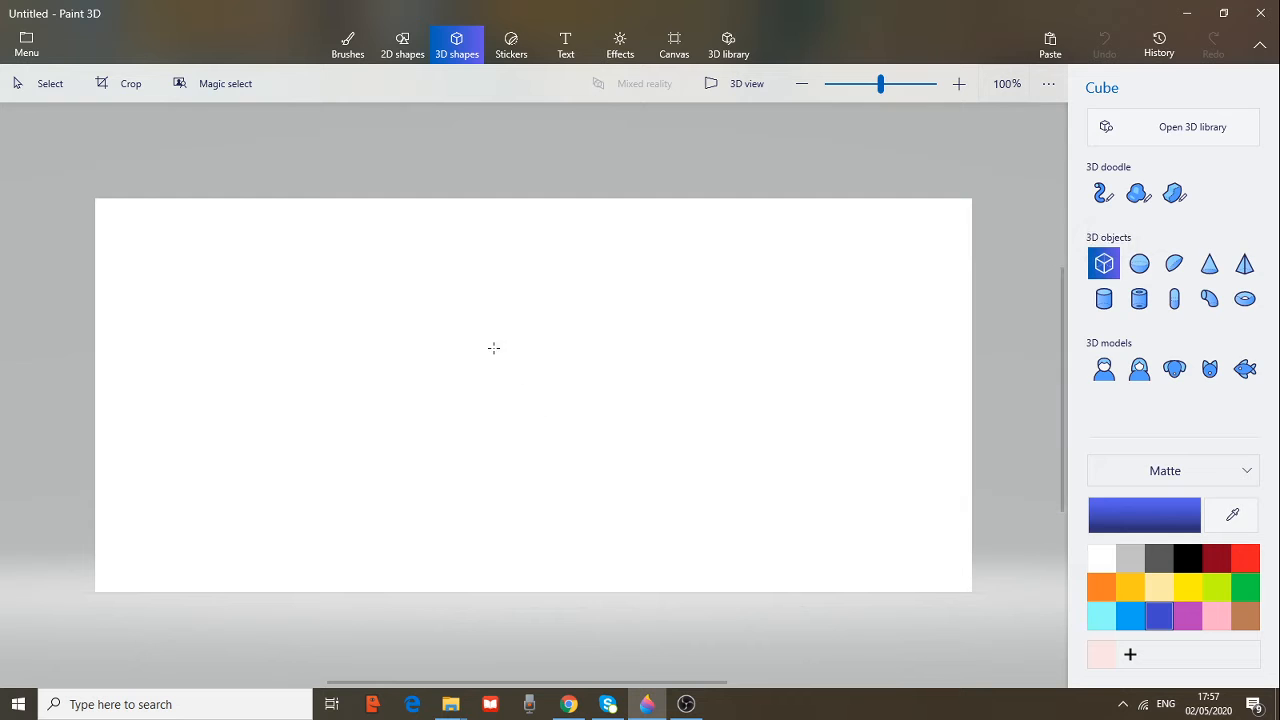
left_click_drag(465, 356, 619, 485)
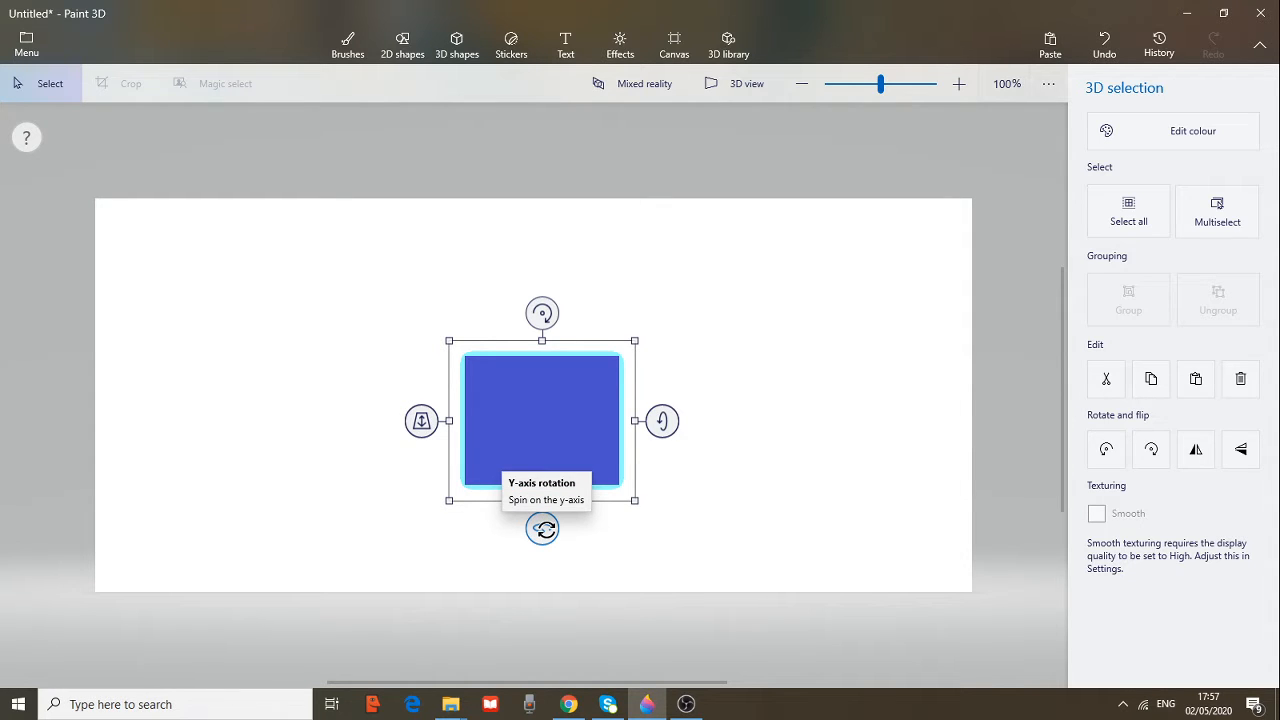
Tilt the cube slightly counter-clockwise about the z-axis and slide it slightly back along the z-axis
mouse_move(542, 529)
left_mouse_down()
mouse_move(560, 529)
mouse_move(433, 529)
mouse_move(634, 533)
mouse_move(466, 527)
mouse_move(544, 527)
left_mouse_up()
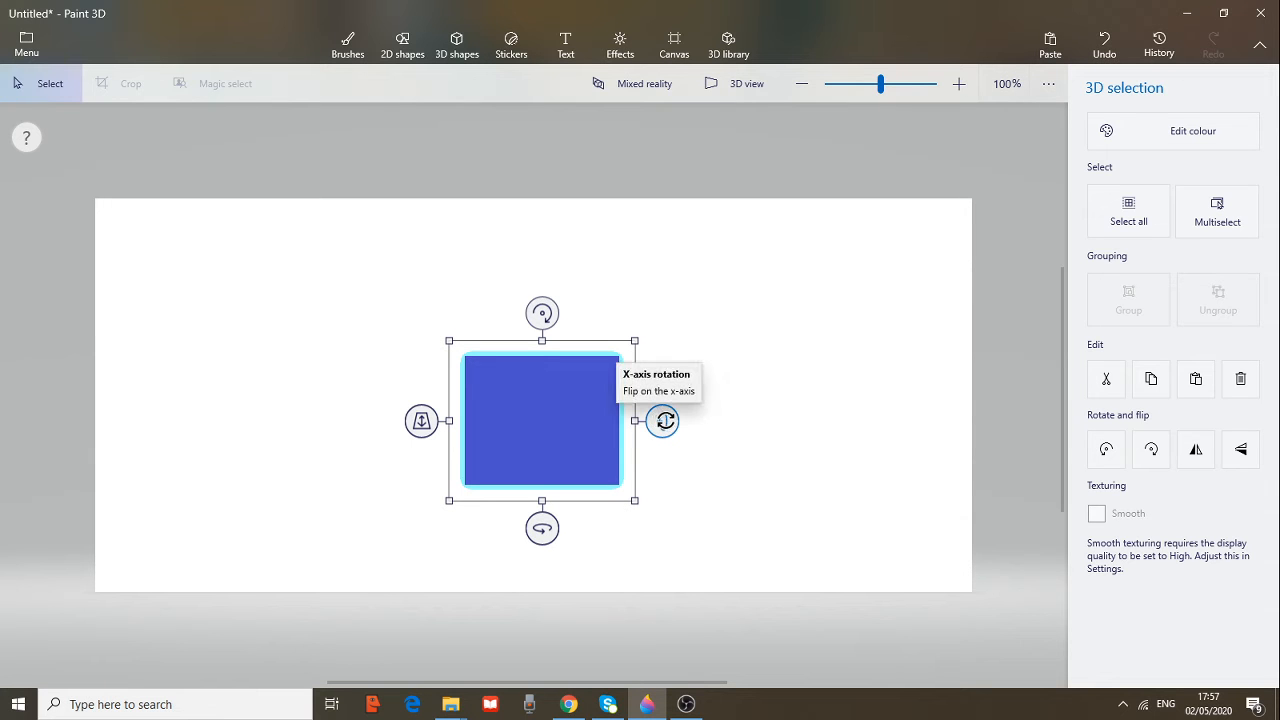
left_click(664, 421)
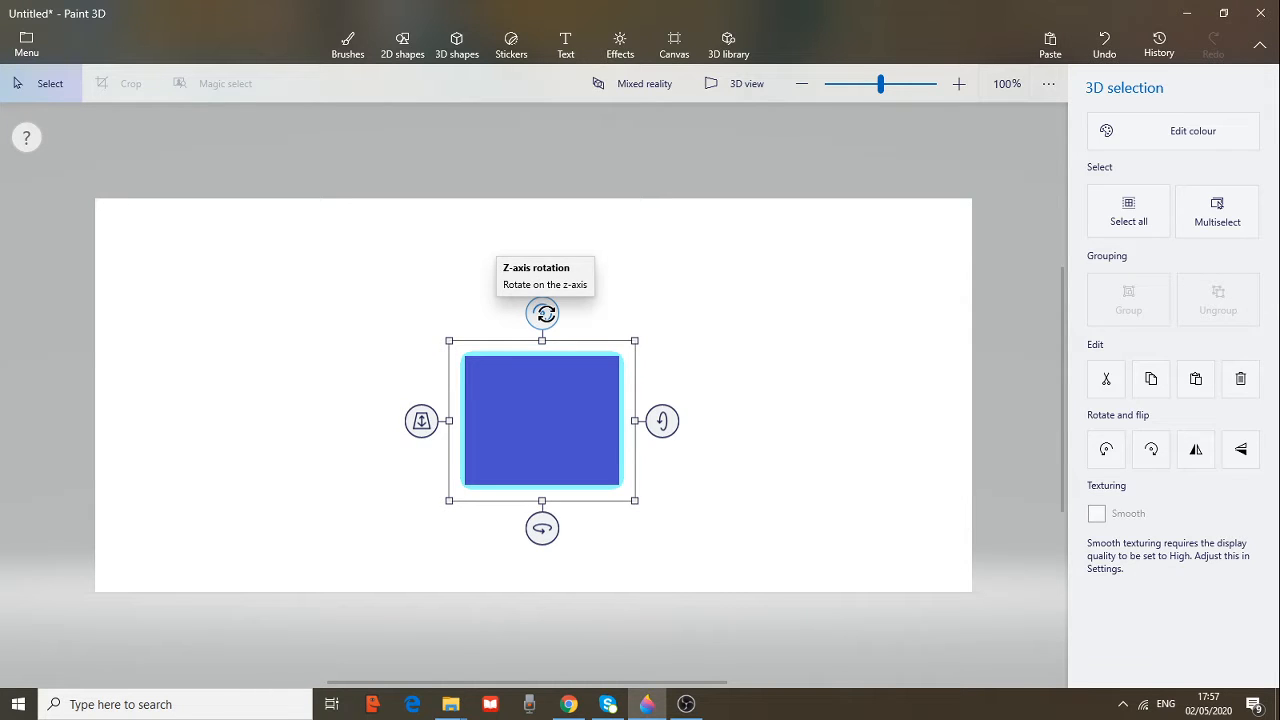
mouse_move(543, 313)
left_mouse_down()
mouse_move(577, 320)
mouse_move(434, 434)
mouse_move(486, 357)
mouse_move(609, 337)
mouse_move(609, 391)
mouse_move(493, 427)
mouse_move(451, 483)
mouse_move(526, 317)
mouse_move(540, 331)
left_mouse_up()
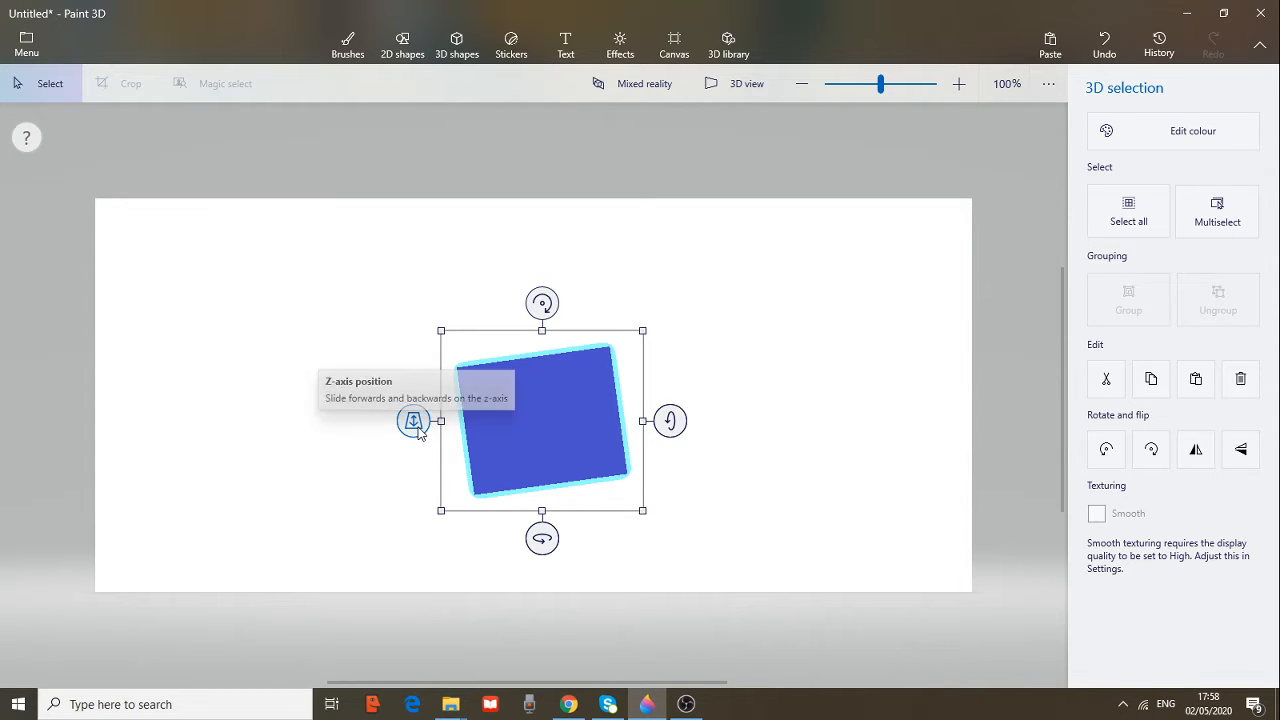
left_click_drag(419, 432, 423, 345)
left_click_drag(422, 408, 451, 368)
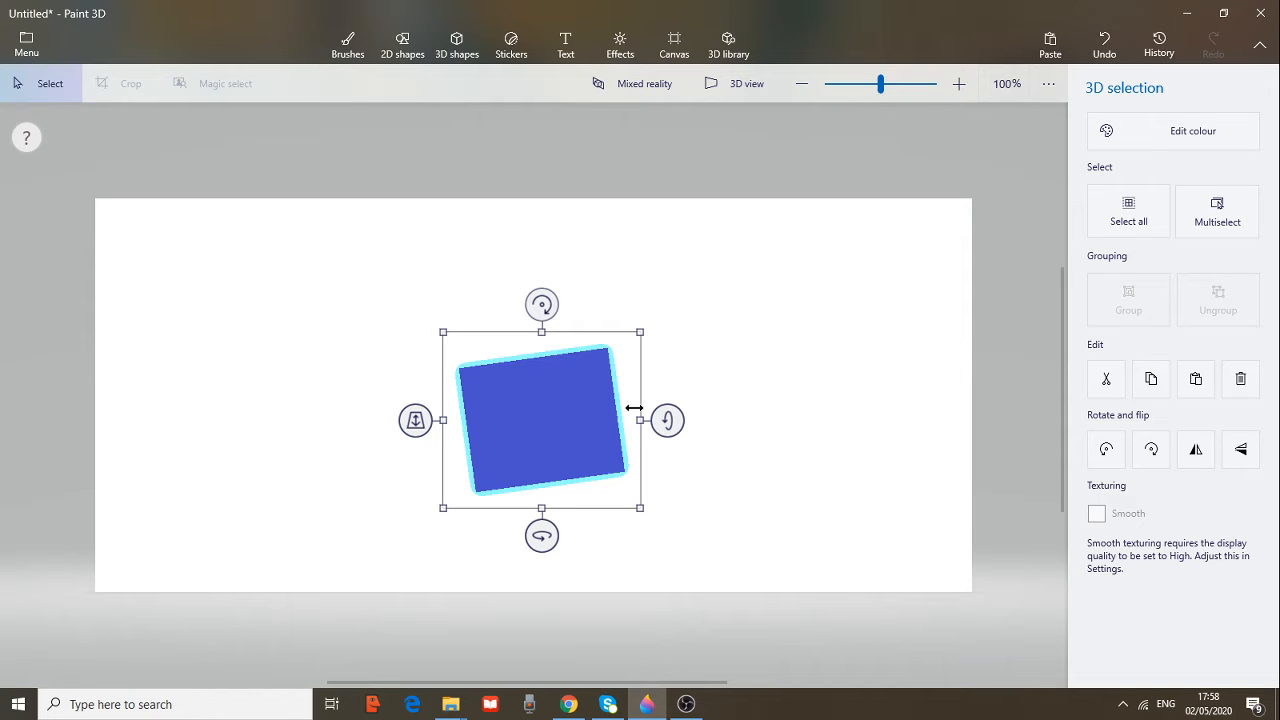
Add a tall blue 3D cone overlapping the cube's upper-left corner
left_click(462, 50)
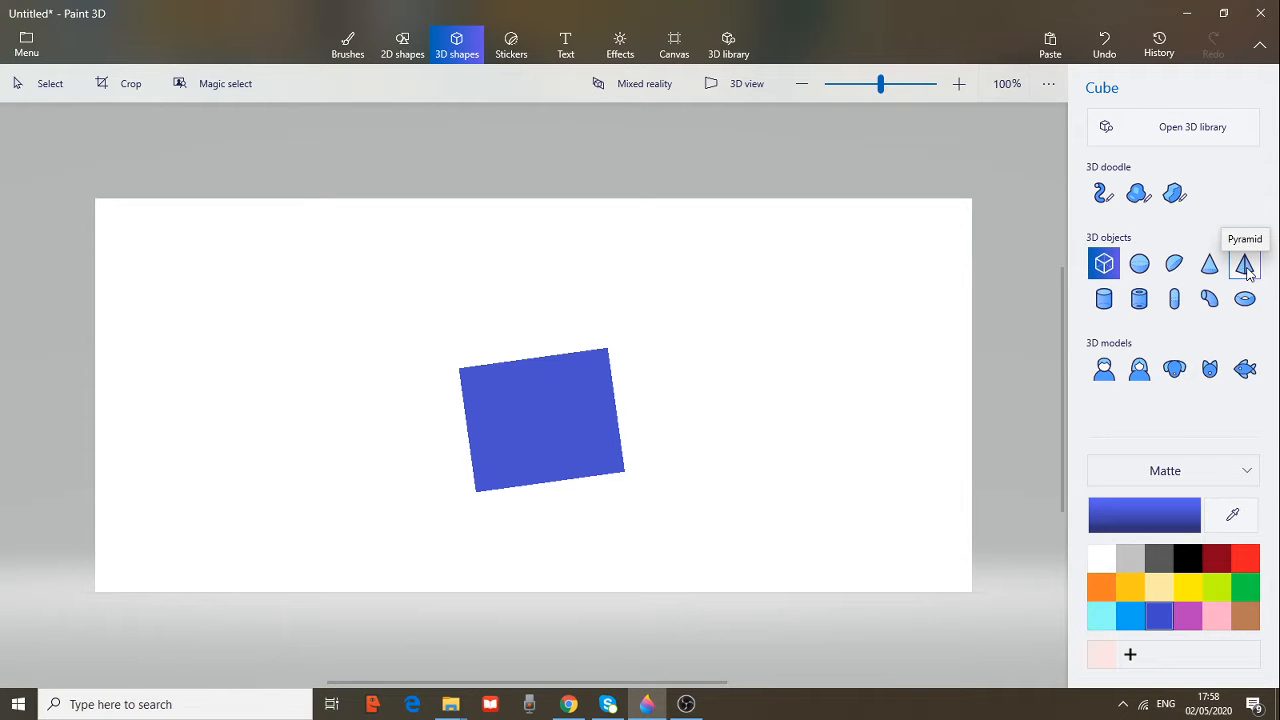
left_click(1210, 263)
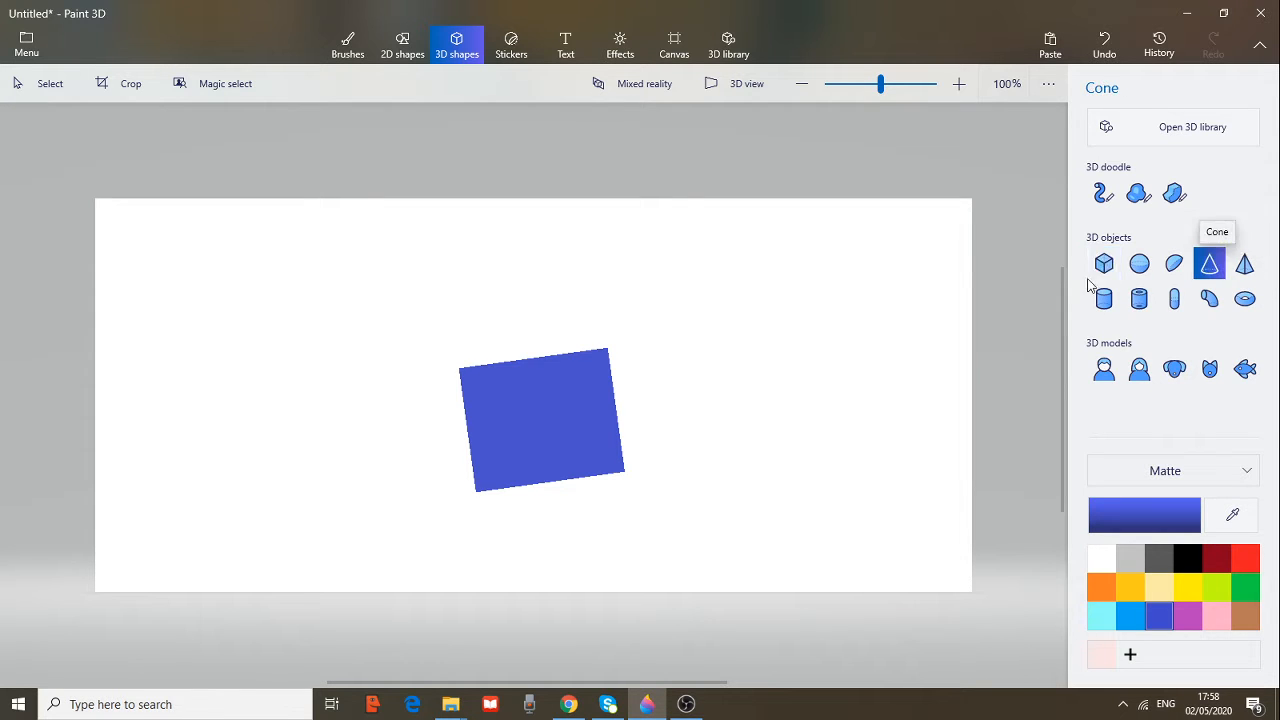
left_click_drag(505, 230, 319, 436)
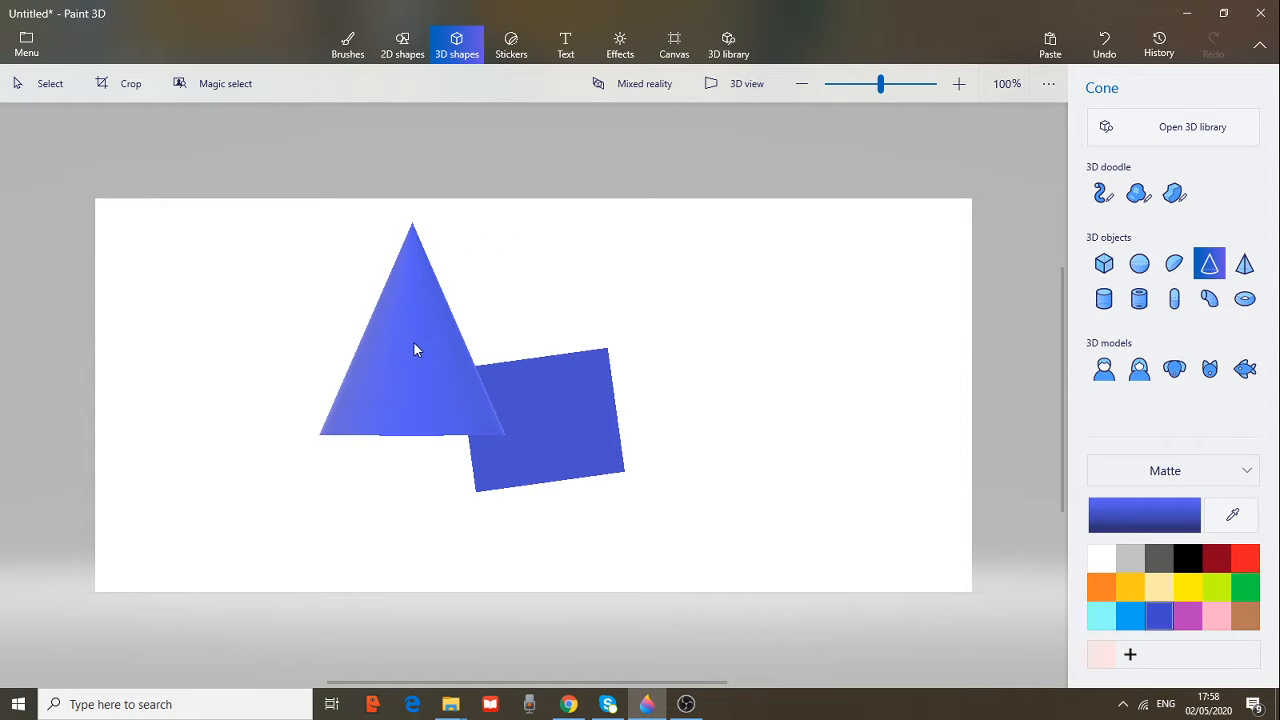
Rotate the cone slightly to reveal its curved base edge and move it directly above the cube
left_click(416, 348)
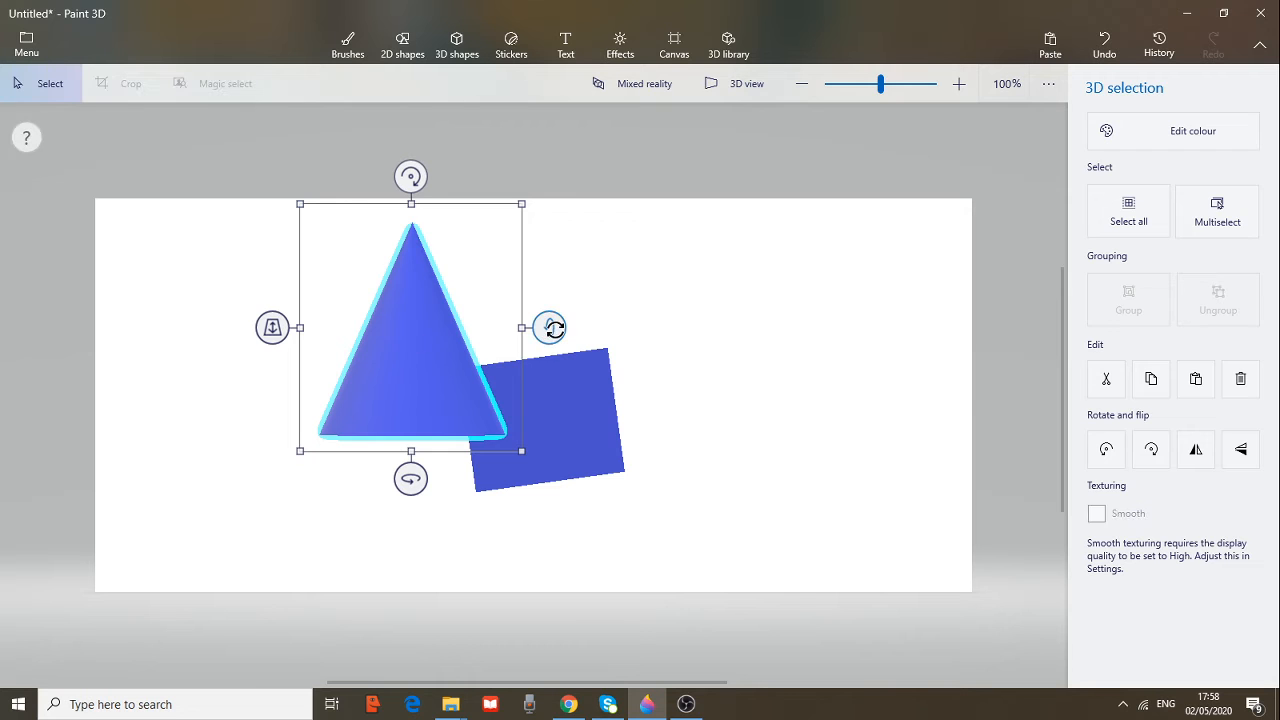
left_click_drag(411, 478, 405, 420)
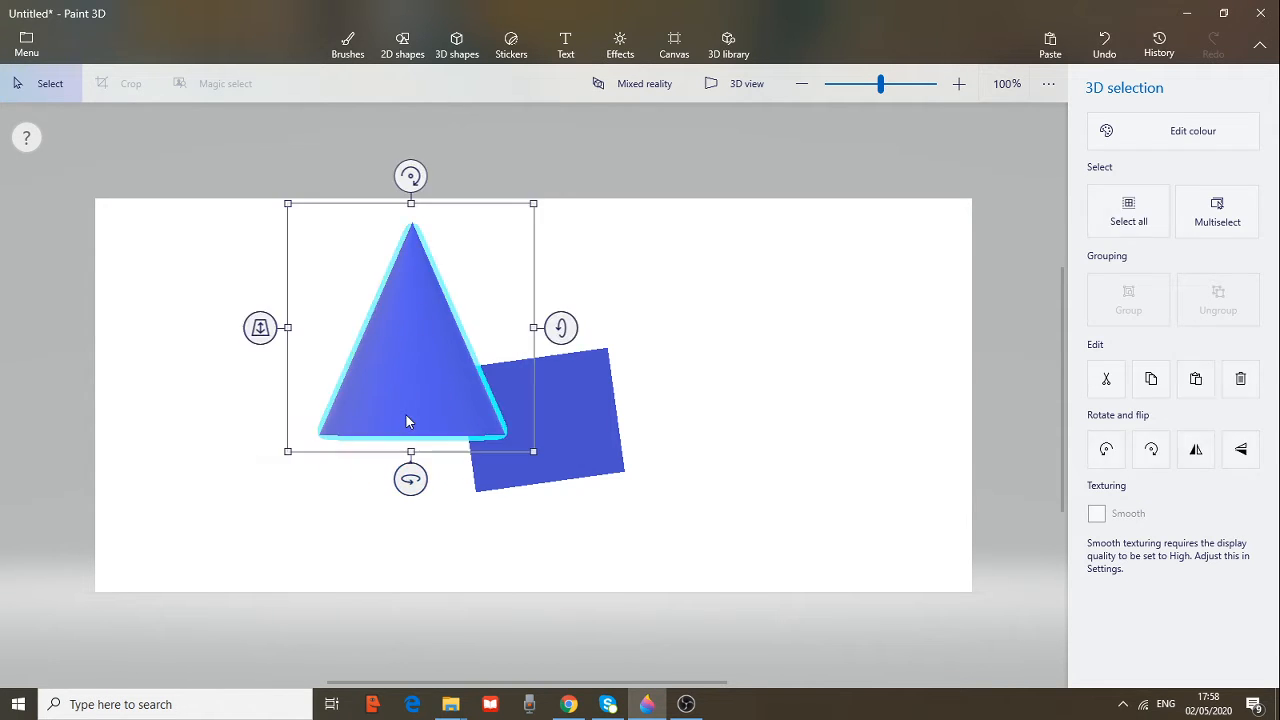
left_click_drag(561, 327, 486, 326)
left_click_drag(443, 383, 514, 262)
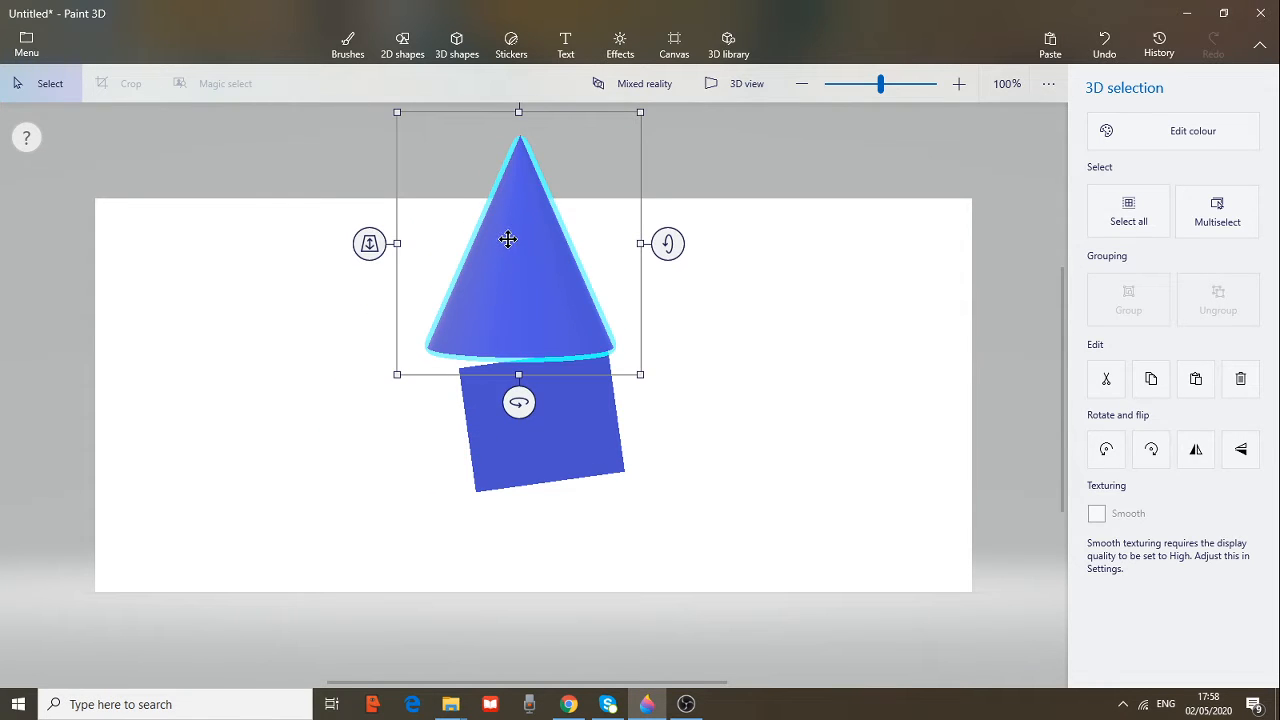
Shrink the cone to about the cube's width, tilt it counter-clockwise to match, and seat it on the cube's upper edge
left_click(640, 113)
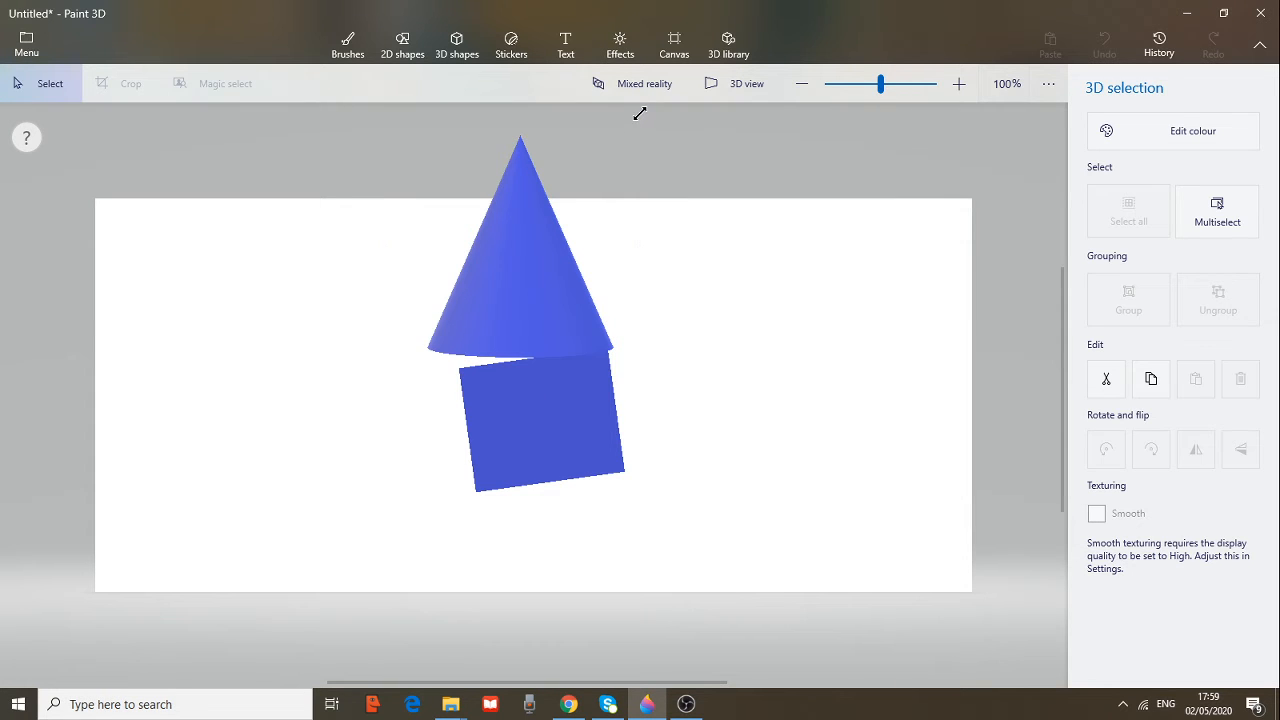
left_click_drag(637, 113, 600, 185)
left_click_drag(488, 308, 533, 303)
left_click_drag(532, 138, 512, 141)
mouse_move(550, 292)
left_mouse_down()
mouse_move(517, 286)
mouse_move(534, 299)
left_mouse_up()
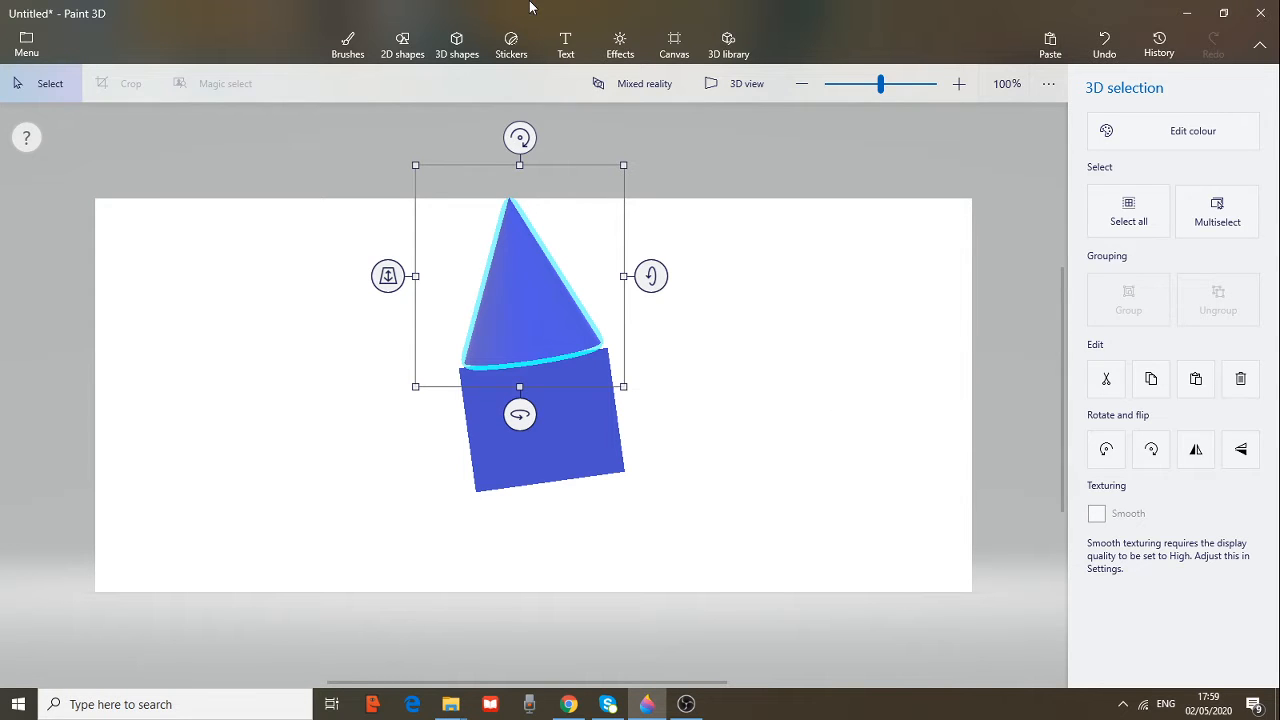
Add a blue 3D cylinder below and to the right of the cube, extending slightly past the canvas edge
left_click(460, 55)
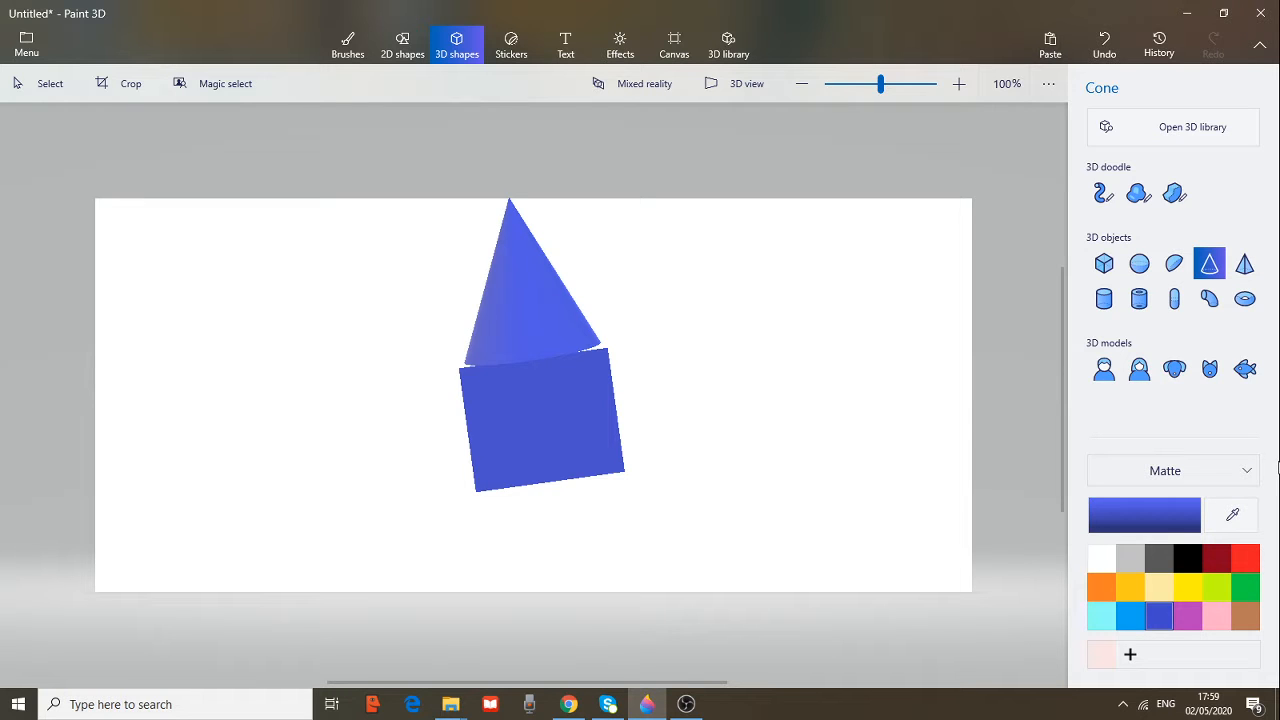
left_click(1104, 300)
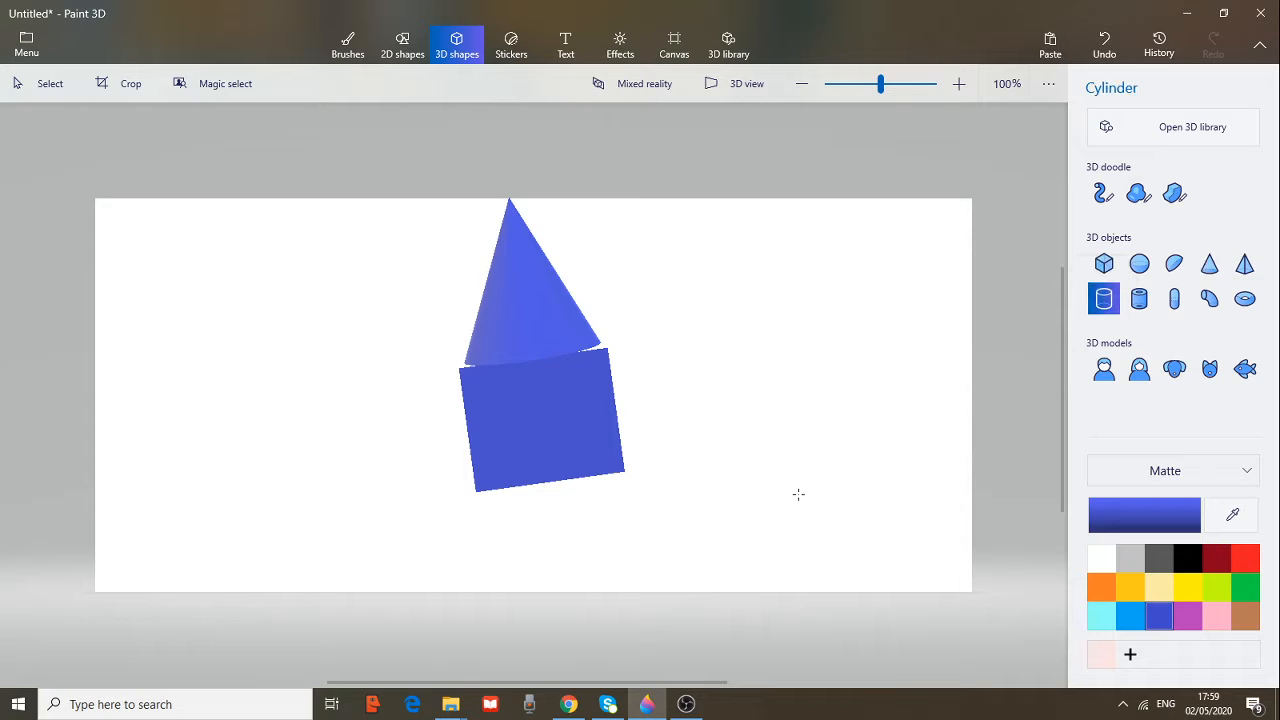
mouse_move(670, 472)
left_mouse_down()
mouse_move(706, 586)
mouse_move(790, 604)
left_mouse_up()
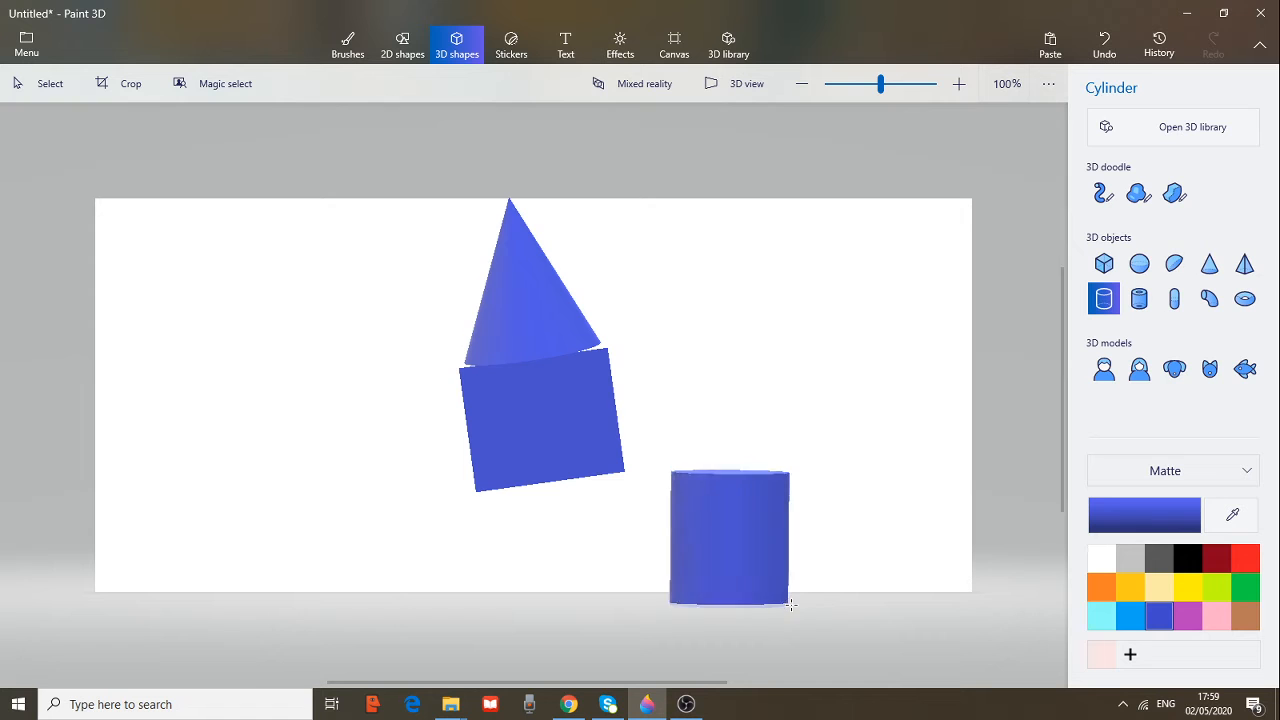
Move the cylinder under the cube, tilt it to match the cube's angle, and adjust its z-axis position
left_click(750, 518)
left_click_drag(740, 520, 561, 537)
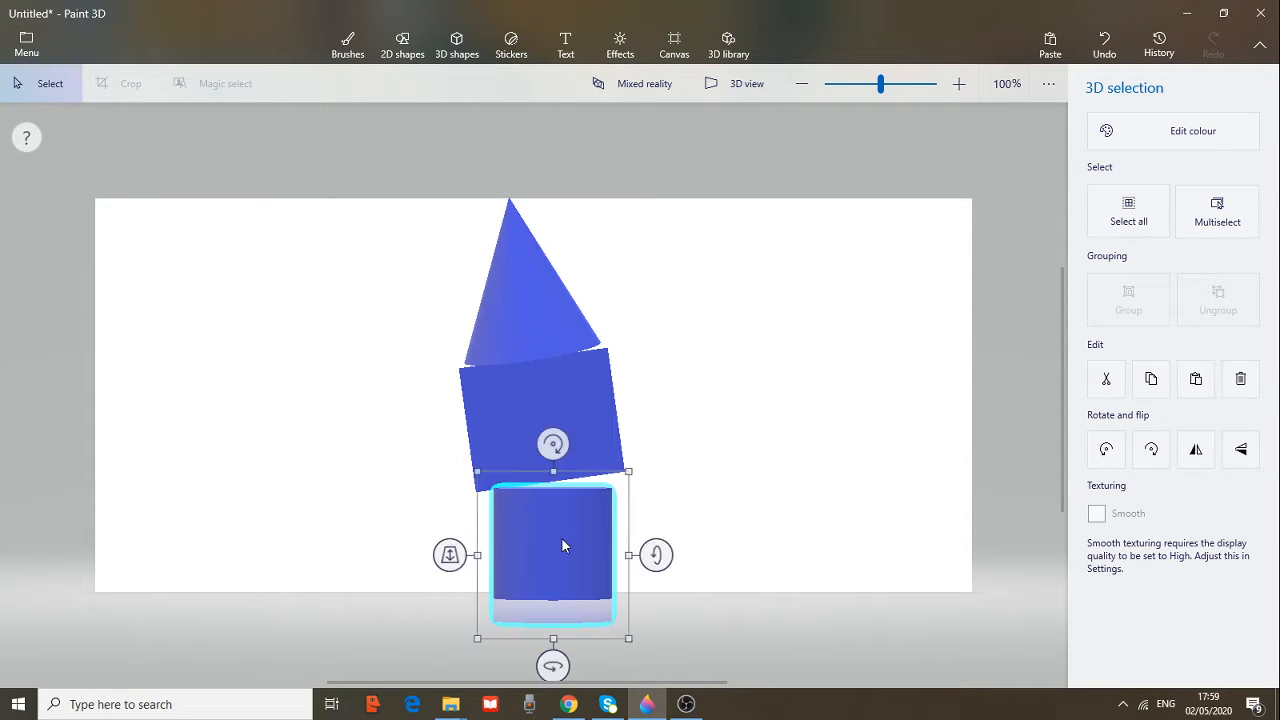
left_click_drag(552, 447, 534, 445)
left_click_drag(580, 571, 565, 515)
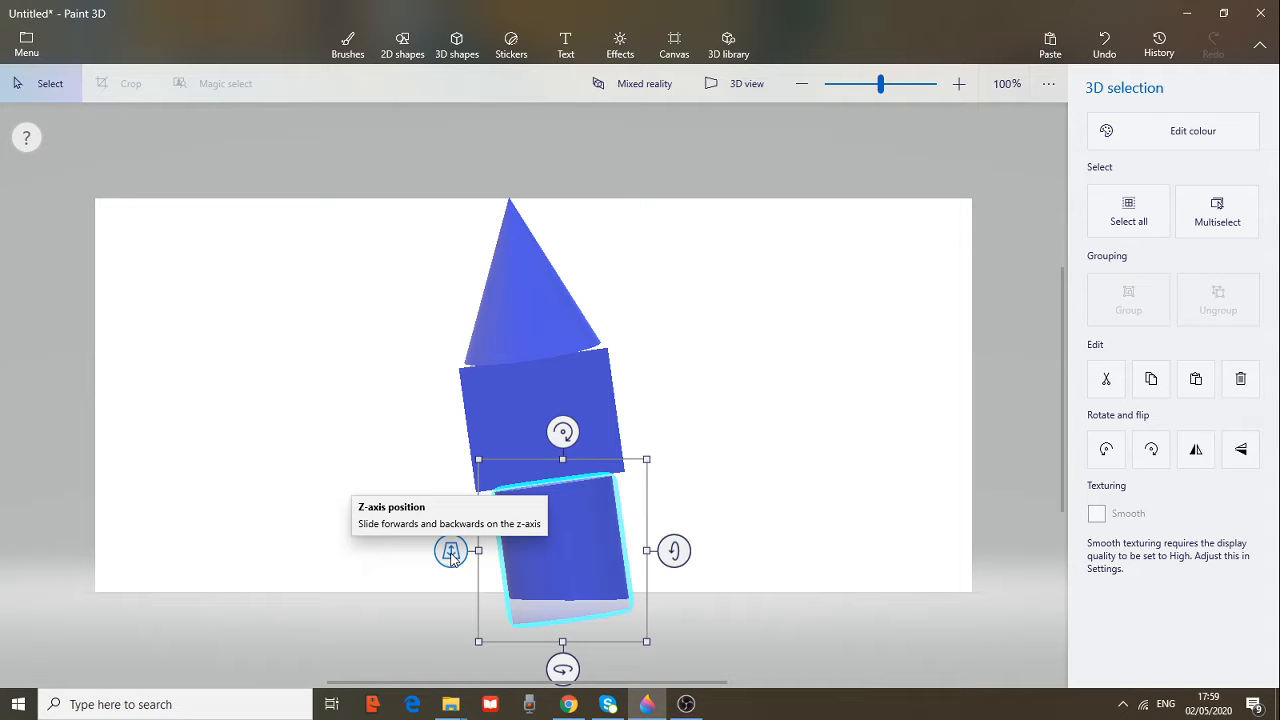
mouse_move(450, 553)
left_mouse_down()
mouse_move(449, 474)
mouse_move(443, 549)
left_mouse_up()
Nudge the cone and adjust its z-axis position so its base meets the cube's tilted upper edge
left_click(517, 275)
left_click(397, 278)
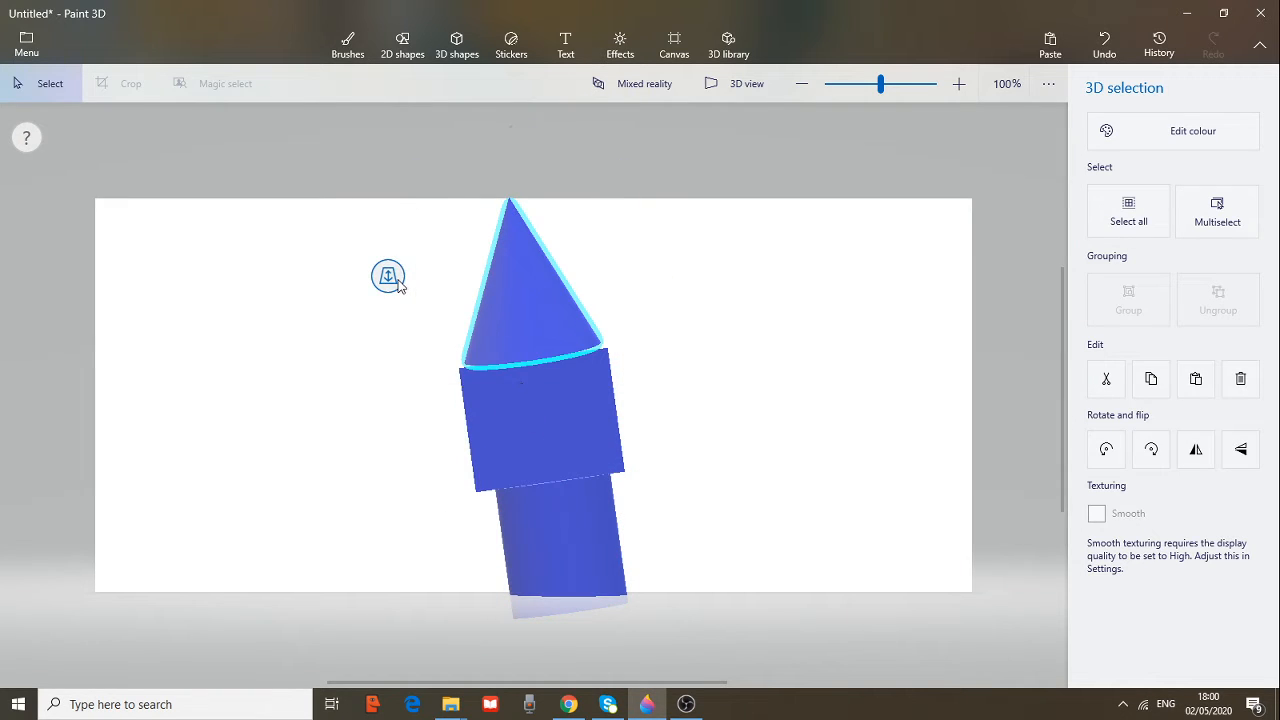
mouse_move(505, 302)
left_mouse_down()
mouse_move(508, 286)
mouse_move(500, 306)
mouse_move(491, 300)
left_mouse_up()
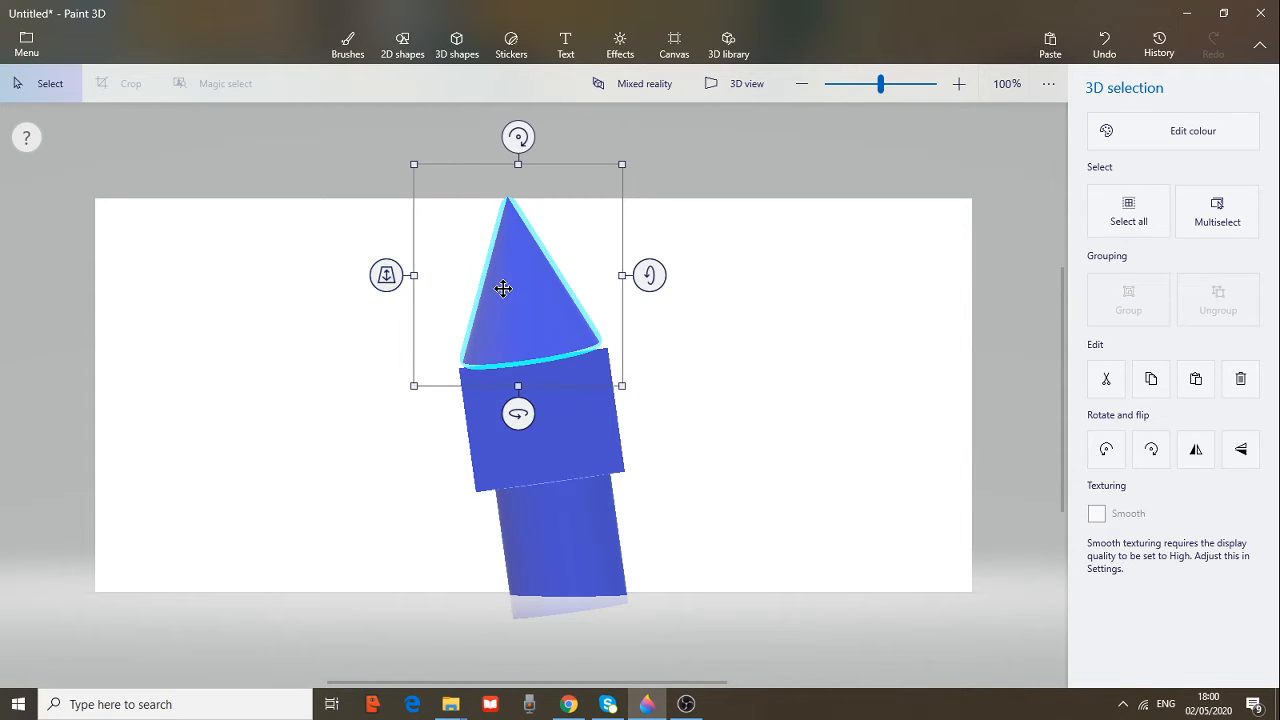
left_click_drag(388, 278, 436, 280)
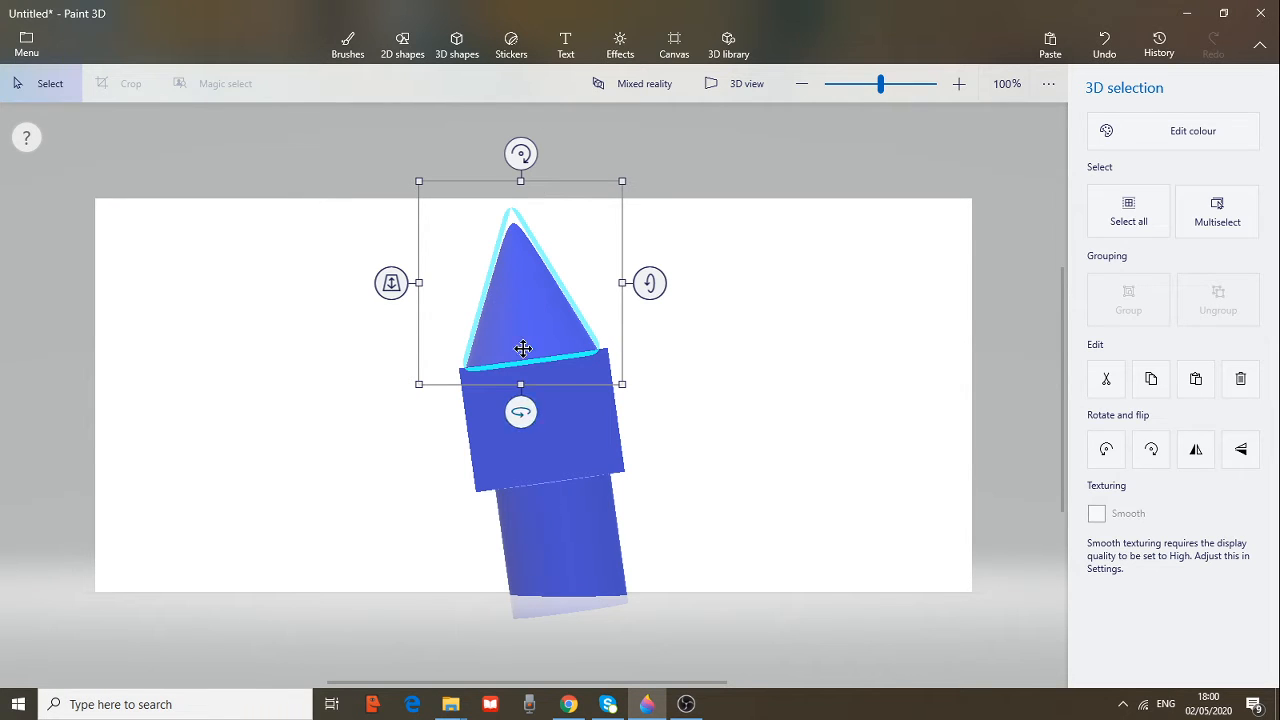
Fill the cone with matte dark red
left_click(349, 52)
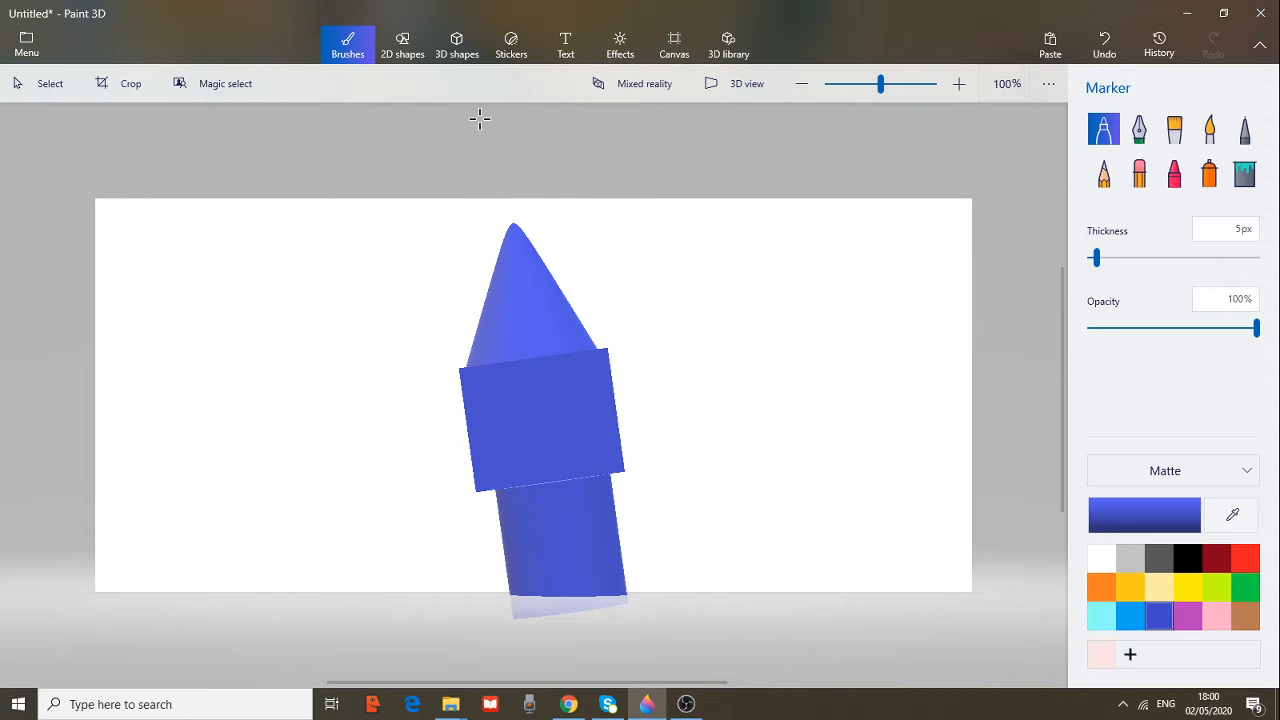
left_click(1216, 562)
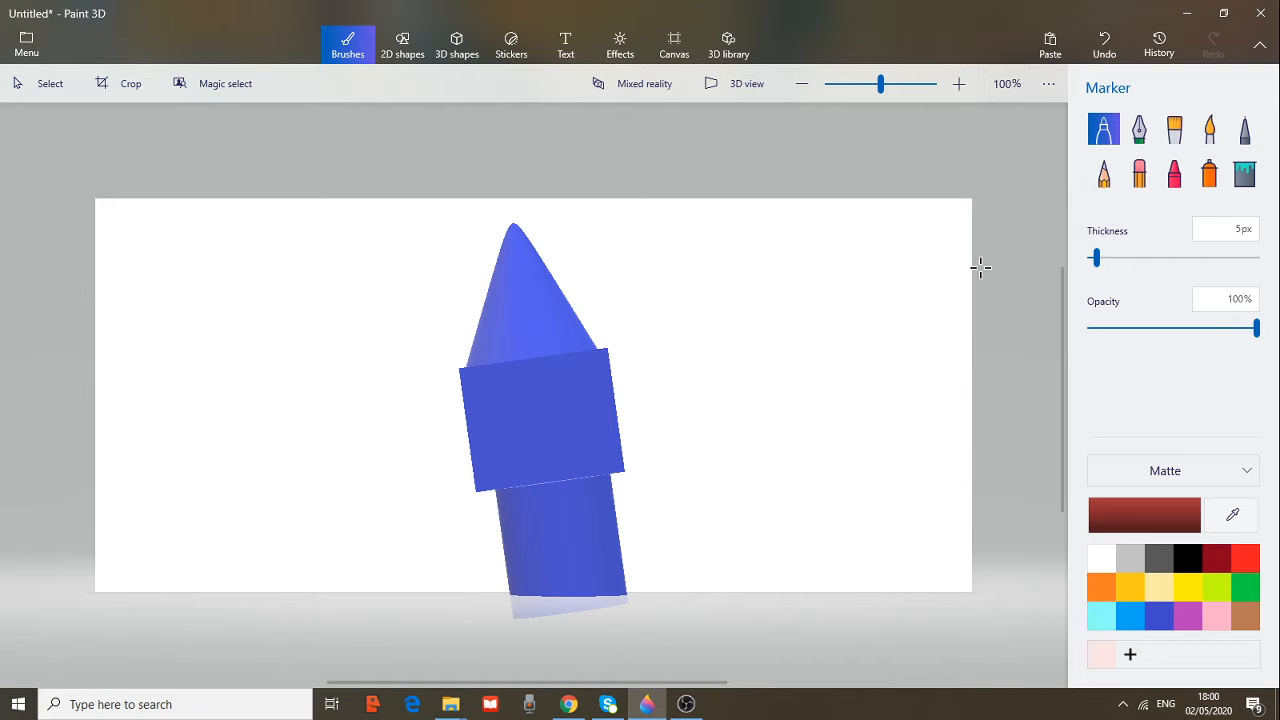
left_click(1245, 174)
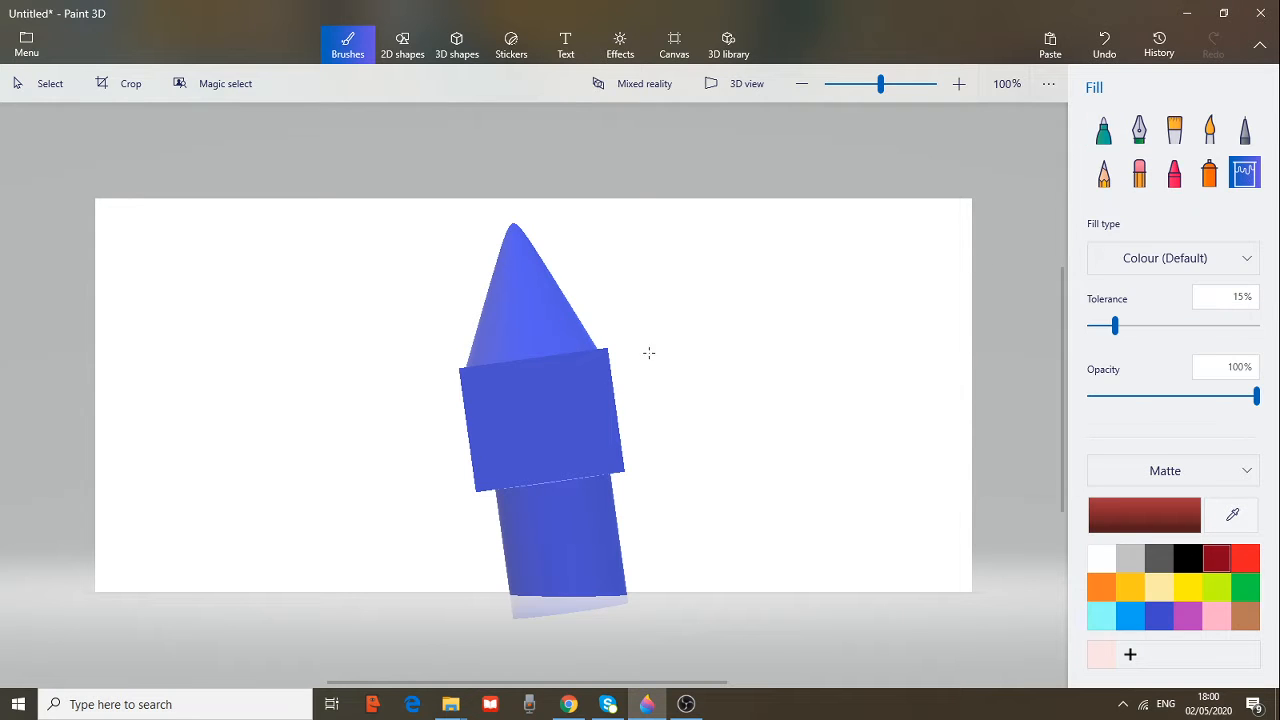
left_click(555, 316)
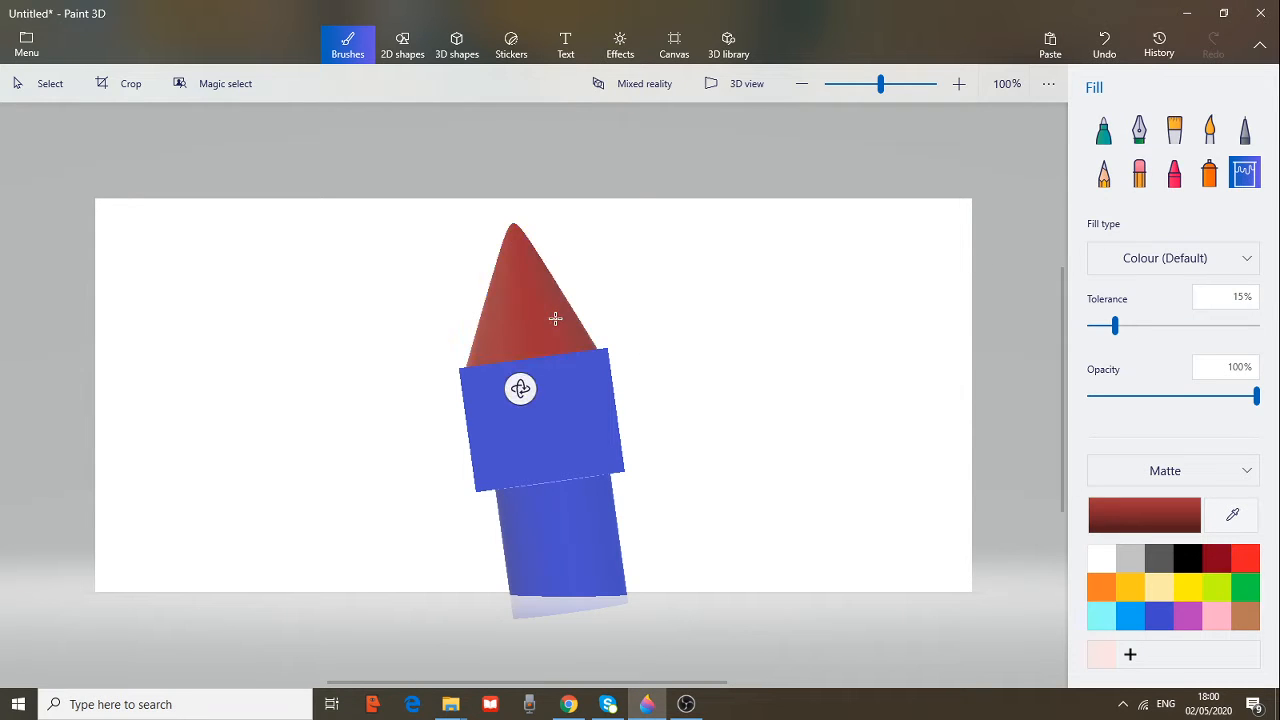
Fill the cube with matte lime green
left_click(1216, 588)
left_click(590, 434)
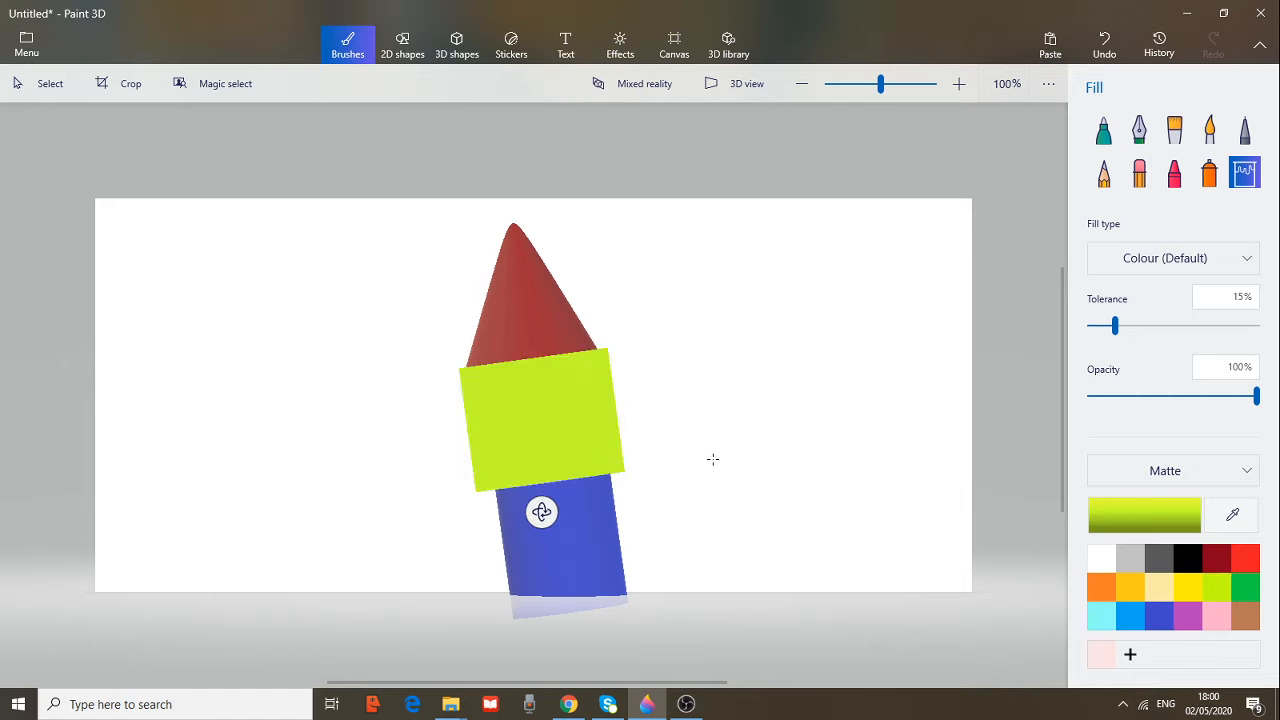
Fill both the cylinder and the cube with matte brown
left_click(1246, 614)
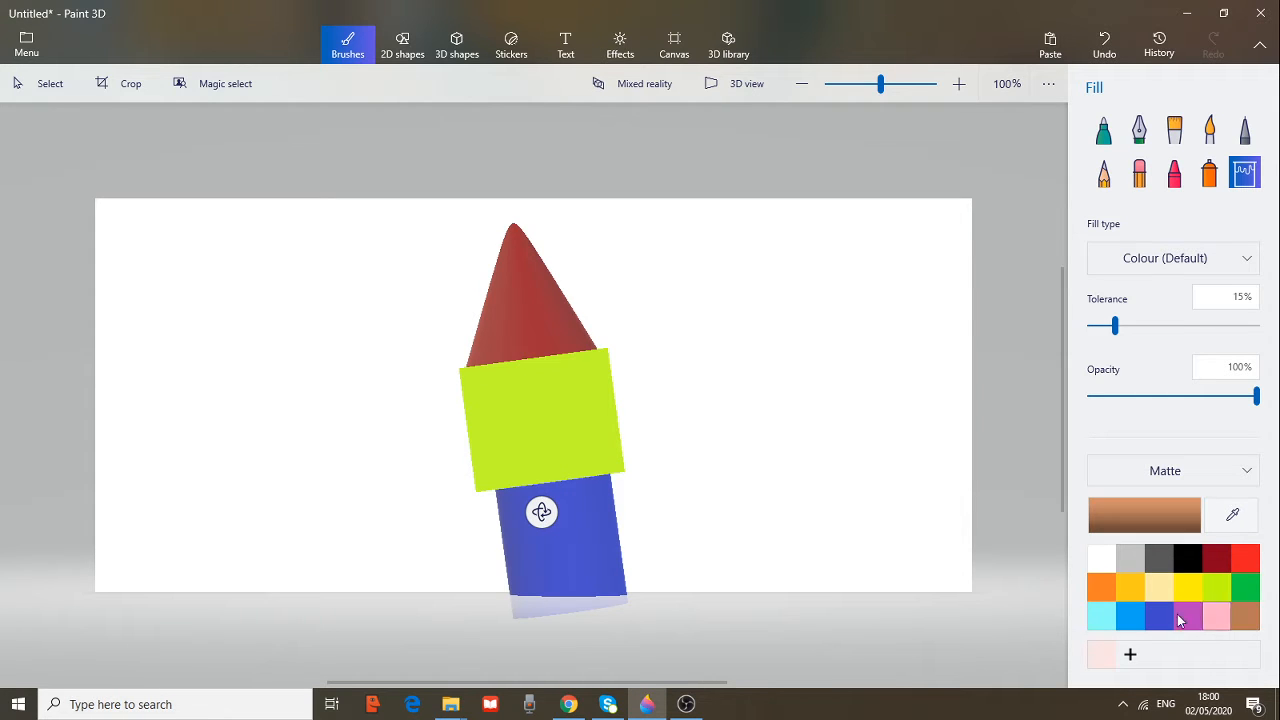
left_click(595, 546)
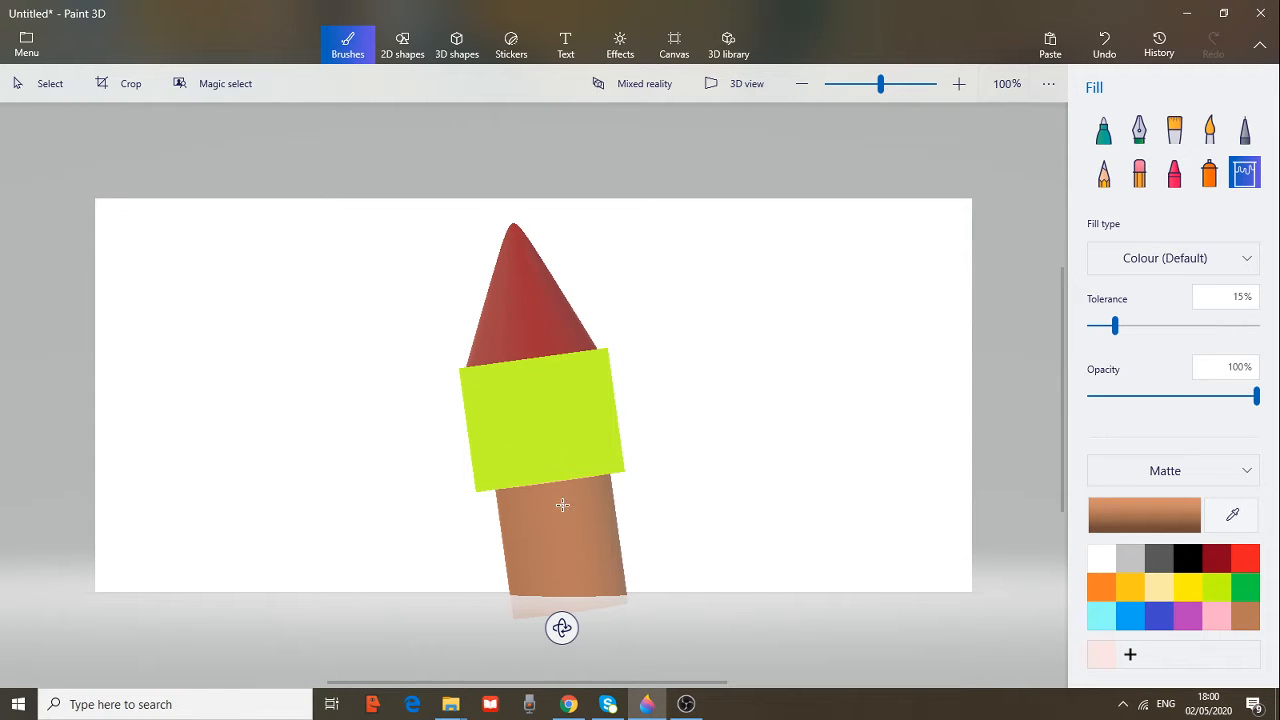
left_click(542, 415)
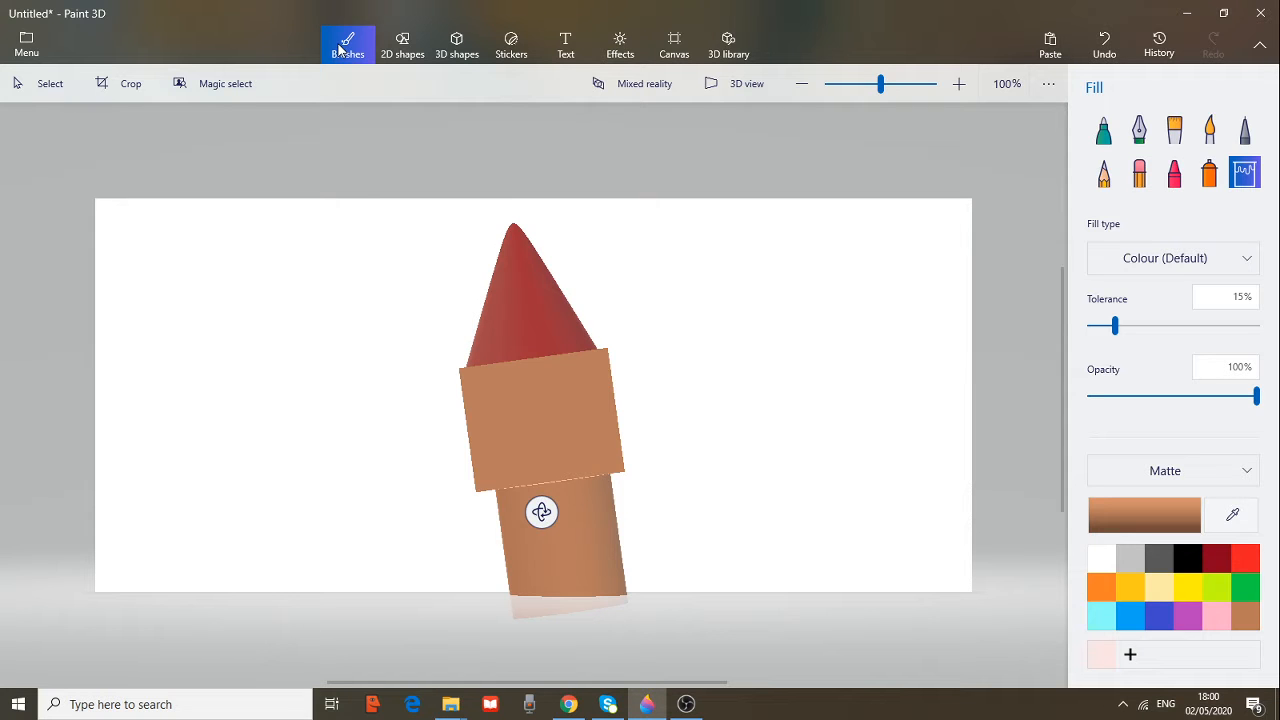
Mark a small brown dot on the red cone with the 5px Marker
left_click(1103, 130)
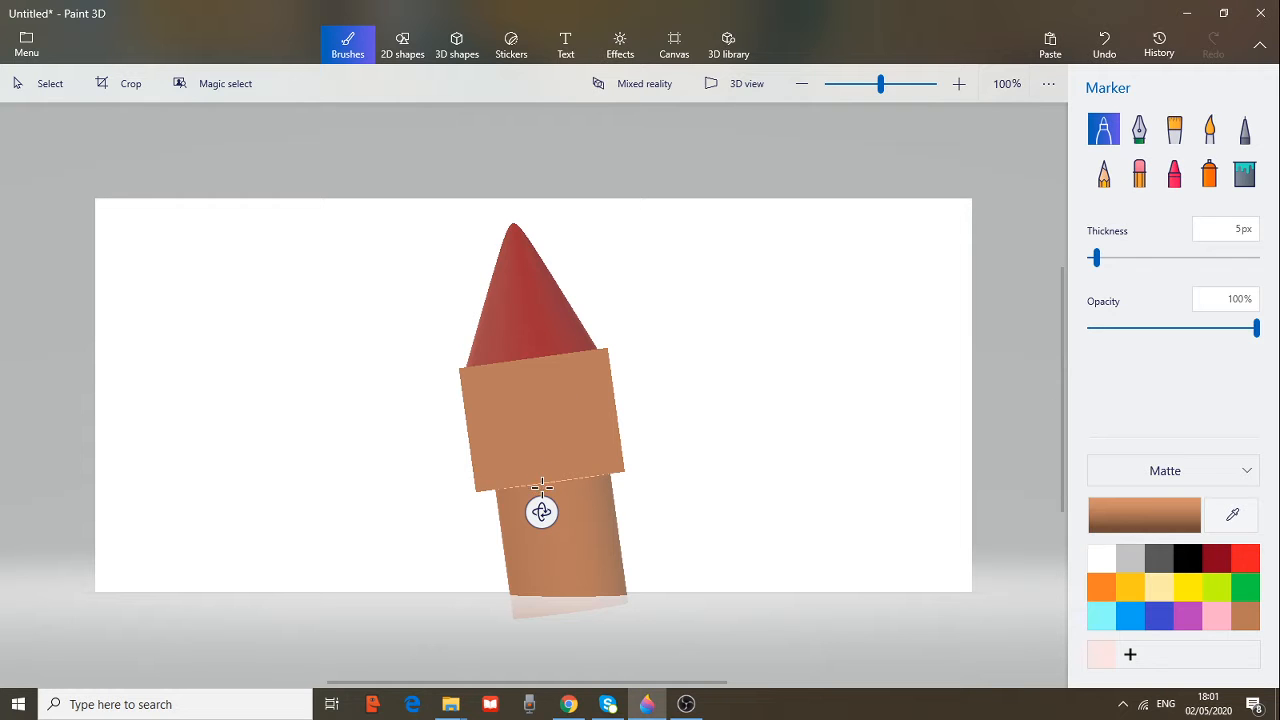
mouse_move(541, 511)
left_mouse_down()
mouse_move(494, 503)
mouse_move(366, 537)
mouse_move(350, 518)
mouse_move(540, 514)
left_mouse_up()
left_click(539, 309)
Add a second brown cylinder and move it to the blank area right of the stacked shapes
left_click(447, 55)
left_click(534, 388)
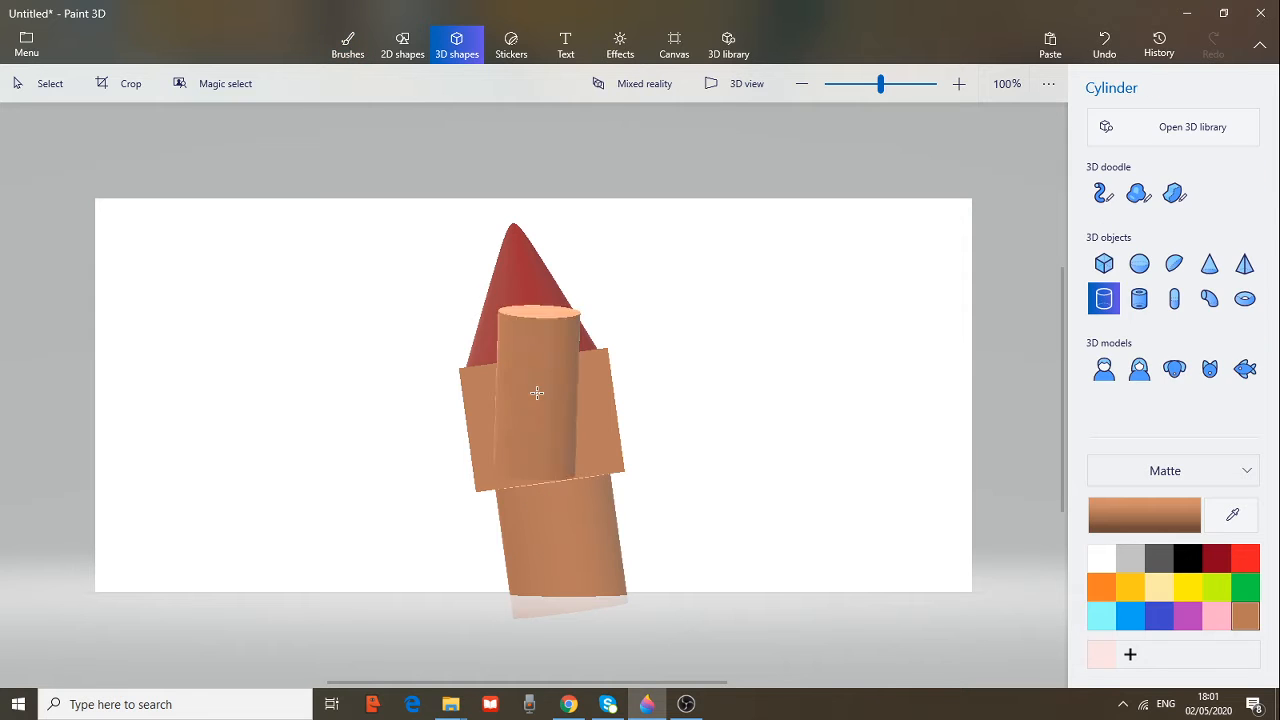
left_click_drag(537, 437, 729, 535)
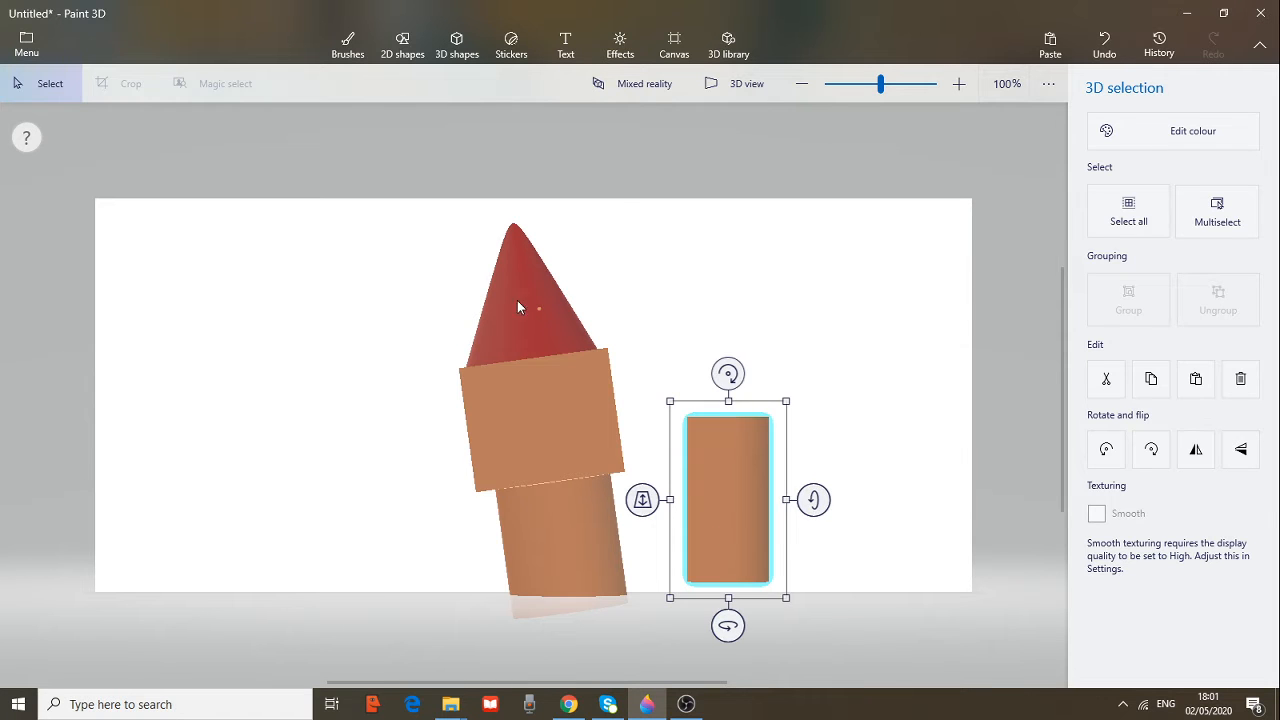
Duplicate the red cone at the top of the tilted stack by copying and pasting it
left_click(524, 313)
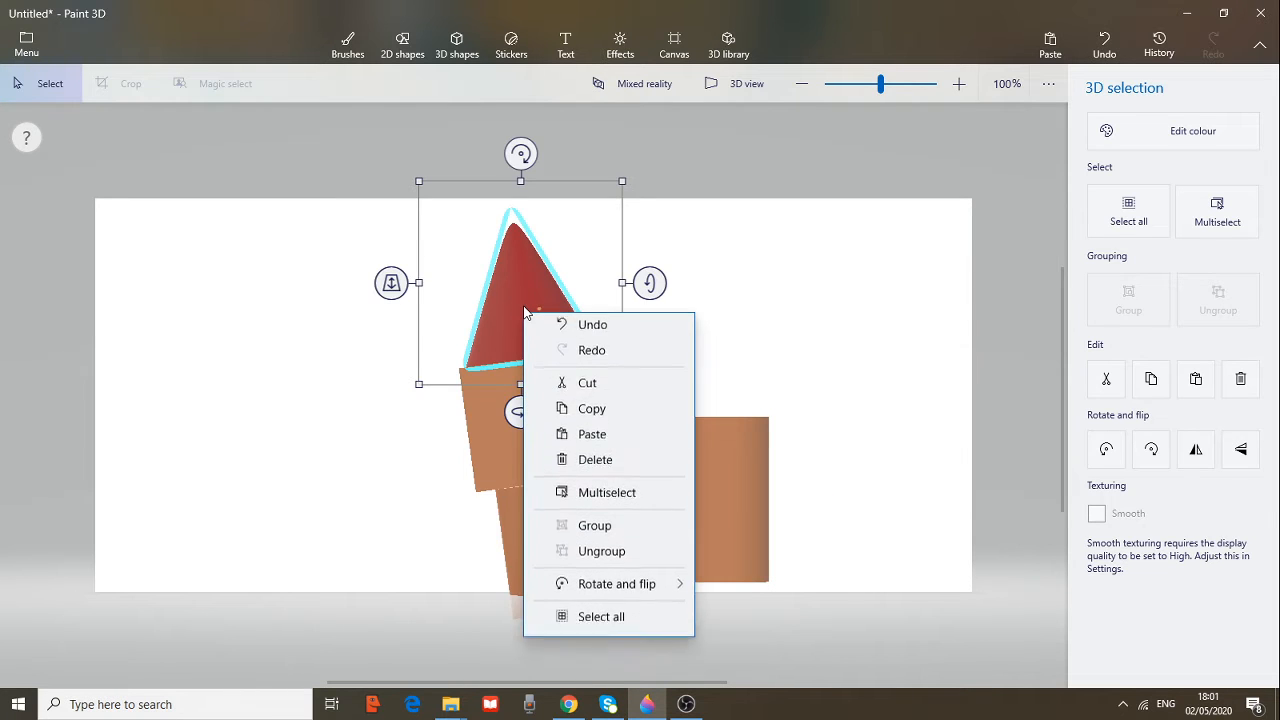
right_click(524, 313)
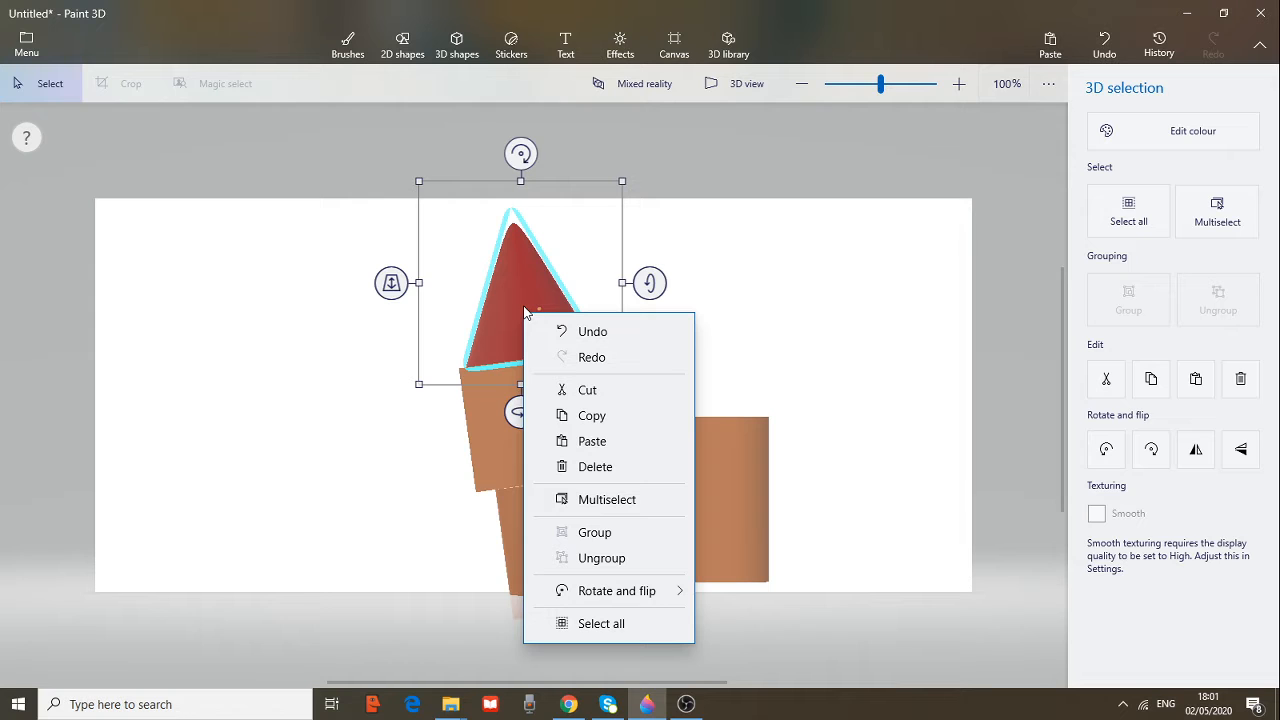
left_click(594, 415)
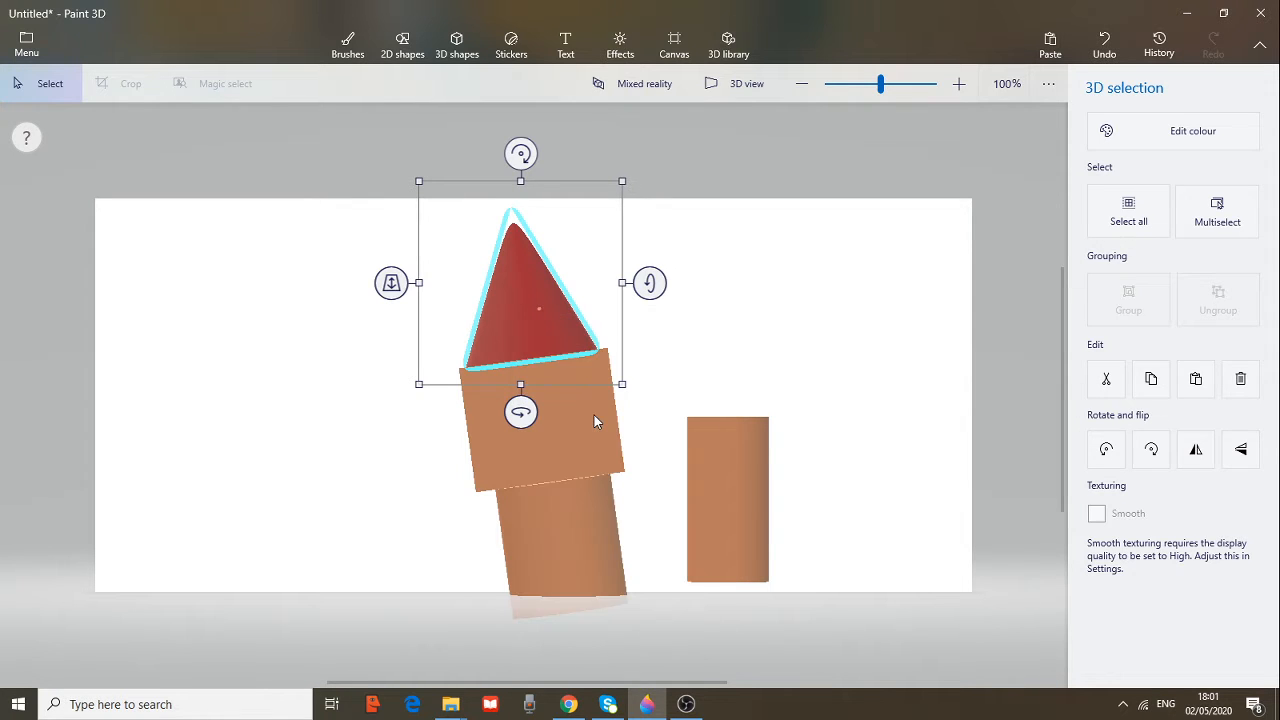
right_click(529, 298)
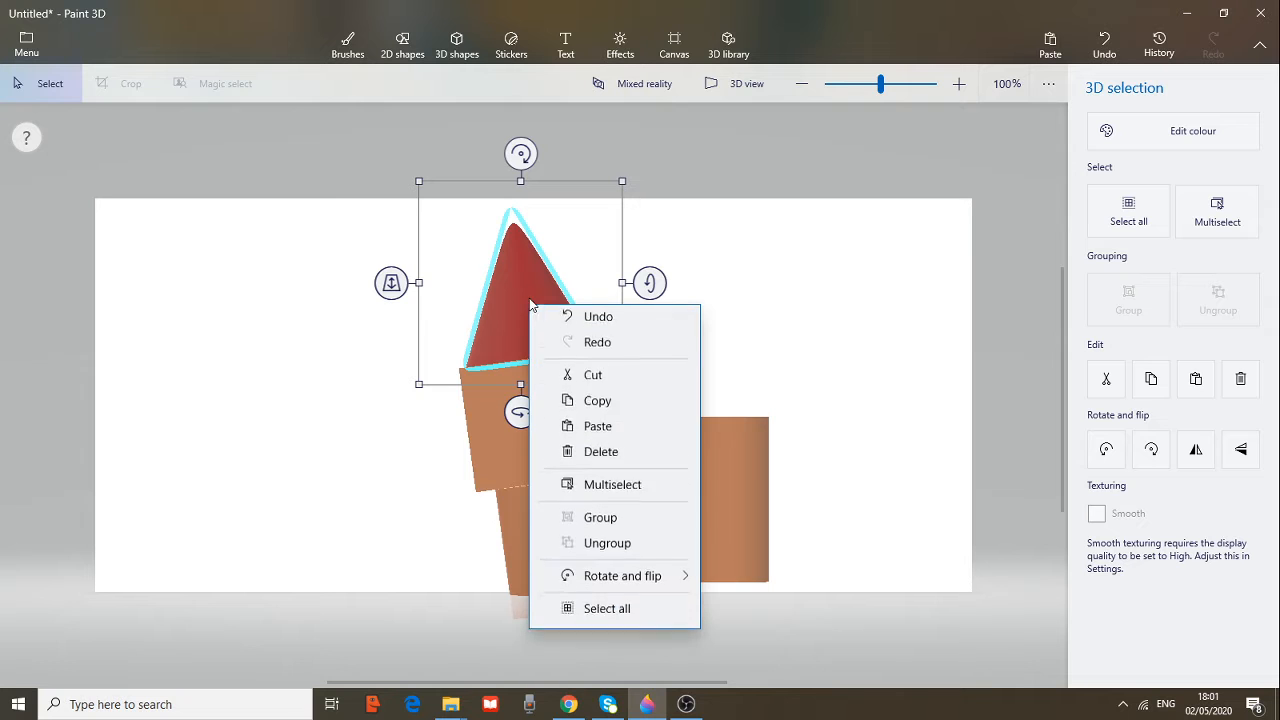
left_click(597, 431)
Fit the cone copy upright on top of the separate brown cylinder, scaled down to slightly overhang it
left_click_drag(523, 281, 720, 346)
left_click_drag(712, 210, 733, 208)
left_click_drag(719, 292, 721, 329)
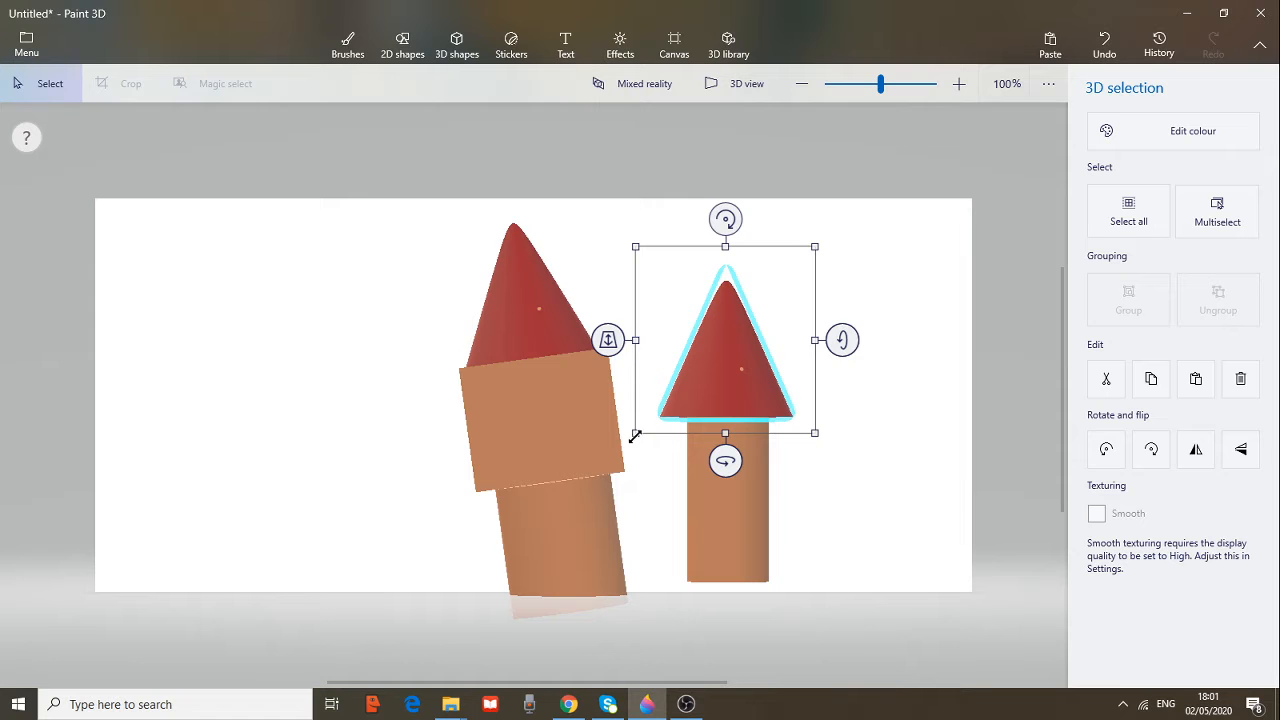
left_click_drag(636, 433, 705, 415)
left_click_drag(731, 354, 733, 380)
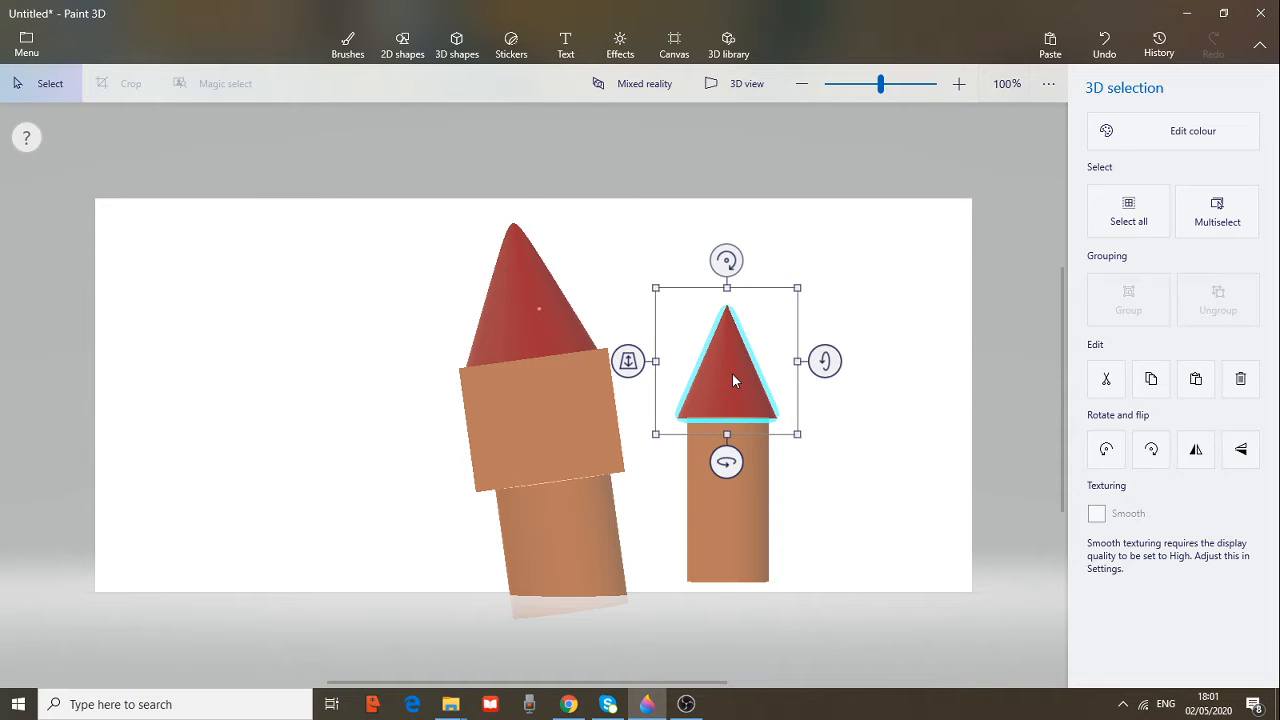
Shrink the brown cube in the tilted stack to the width of the cylinder beneath it
left_click(544, 421)
left_click_drag(443, 333, 477, 342)
left_click_drag(559, 426, 549, 421)
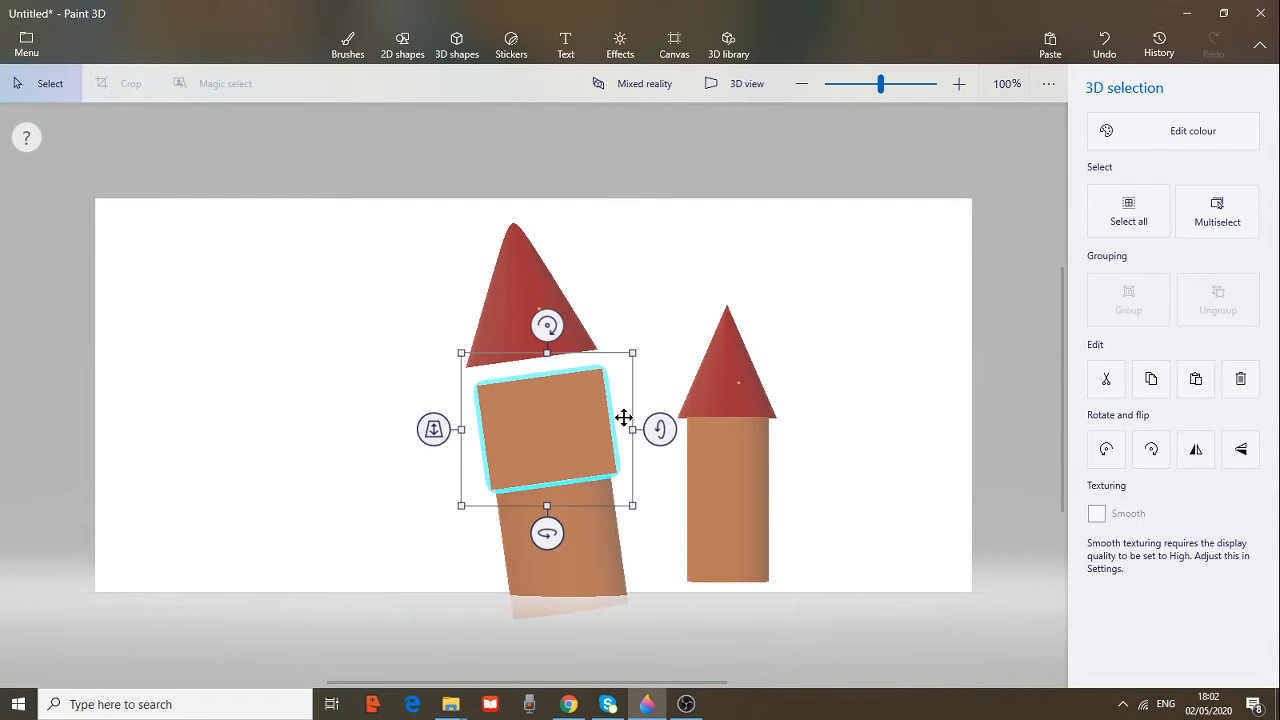
left_click_drag(628, 429, 621, 429)
left_click_drag(462, 429, 466, 429)
Lower the large red cone onto the cube and narrow it to the cube's width
left_click(513, 304)
left_click_drag(513, 304, 518, 321)
left_click_drag(428, 300, 434, 300)
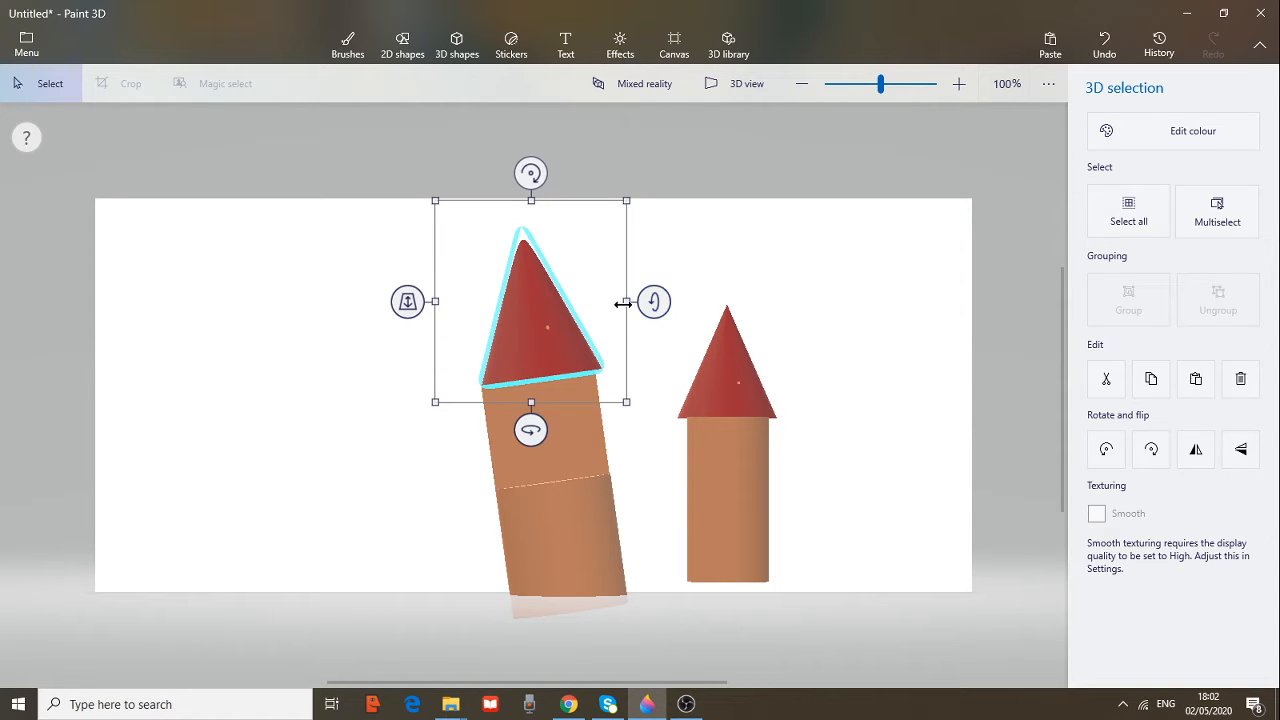
left_click_drag(622, 304, 613, 305)
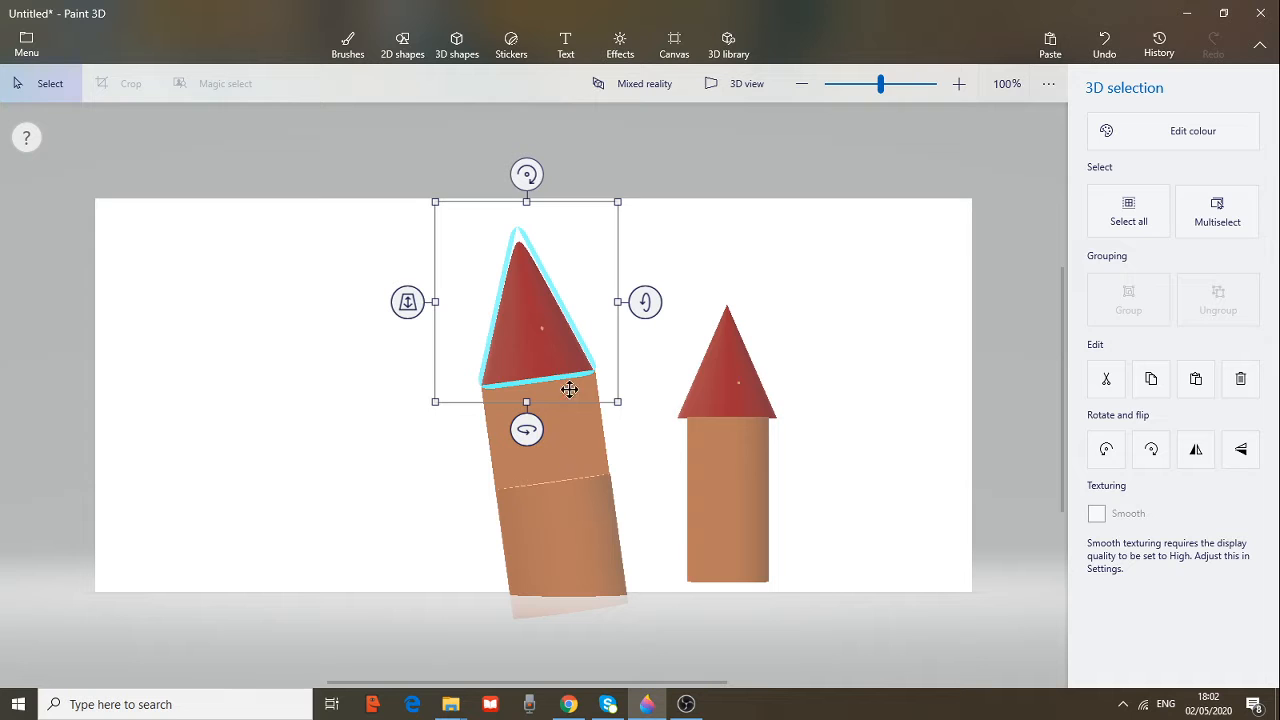
Centre the small cone on its cylinder and group both into one tower, moved further from the tilted stack
left_click(733, 388)
mouse_move(733, 384)
left_mouse_down()
mouse_move(726, 362)
mouse_move(726, 381)
left_mouse_up()
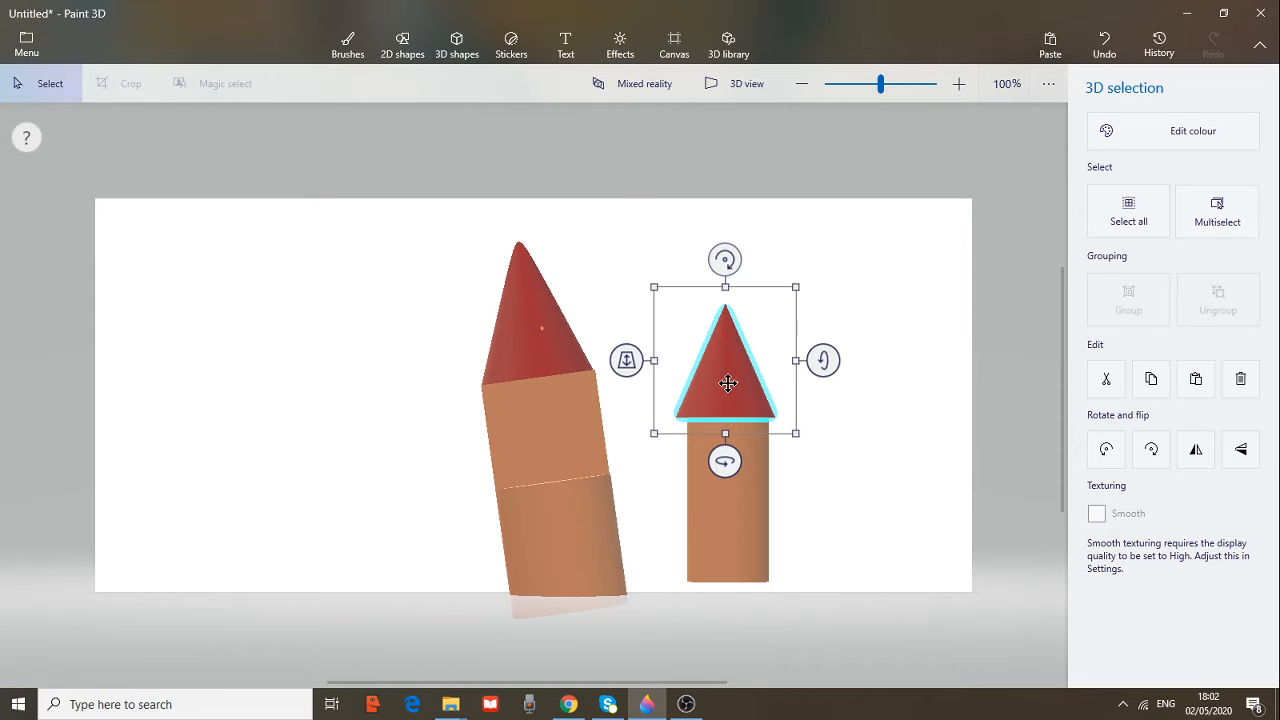
left_click_drag(647, 232, 812, 601)
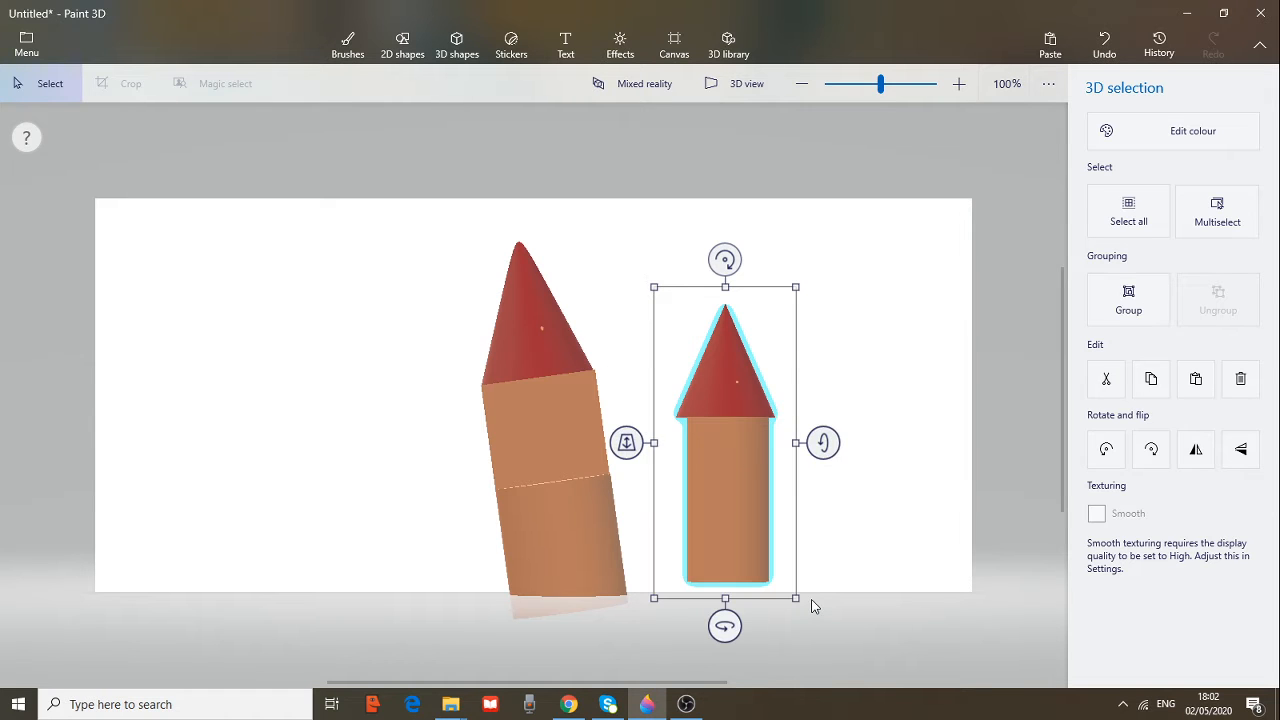
left_click(1130, 308)
left_click_drag(738, 410, 809, 388)
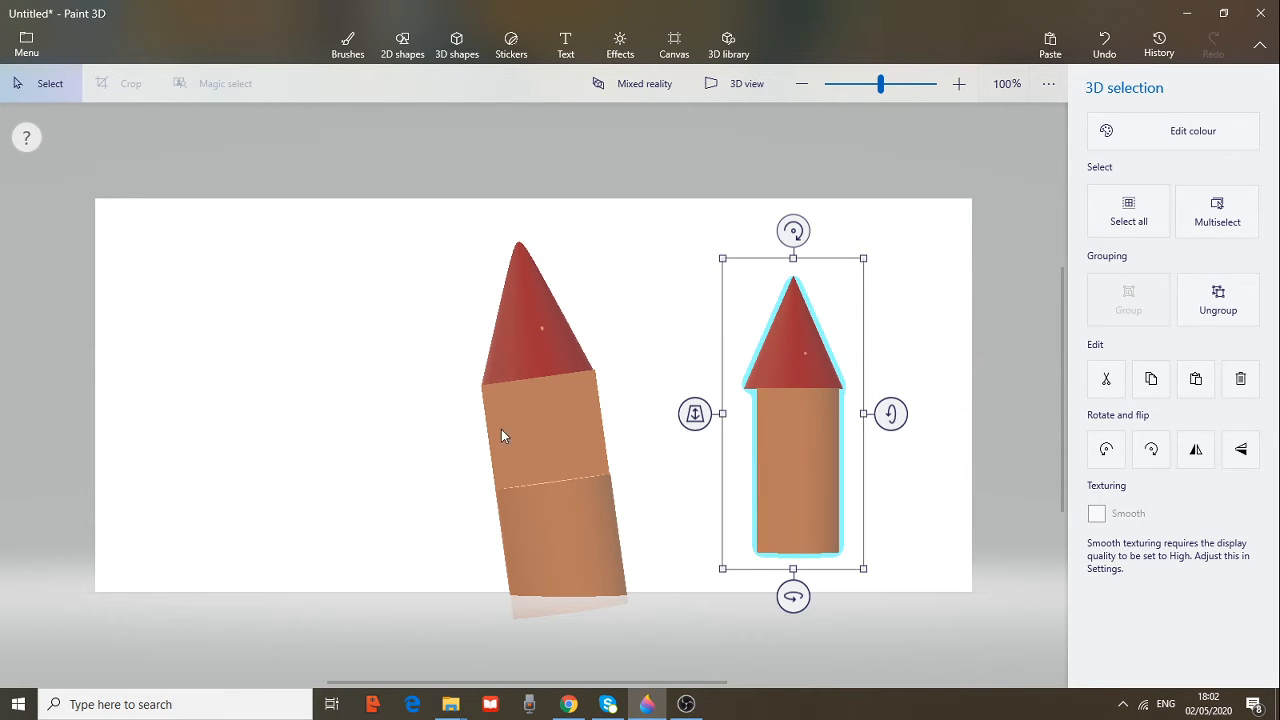
Group the large cone, cube and cylinder of the tilted stack
left_click(376, 374)
left_click_drag(433, 236, 676, 606)
left_click_drag(405, 190, 707, 641)
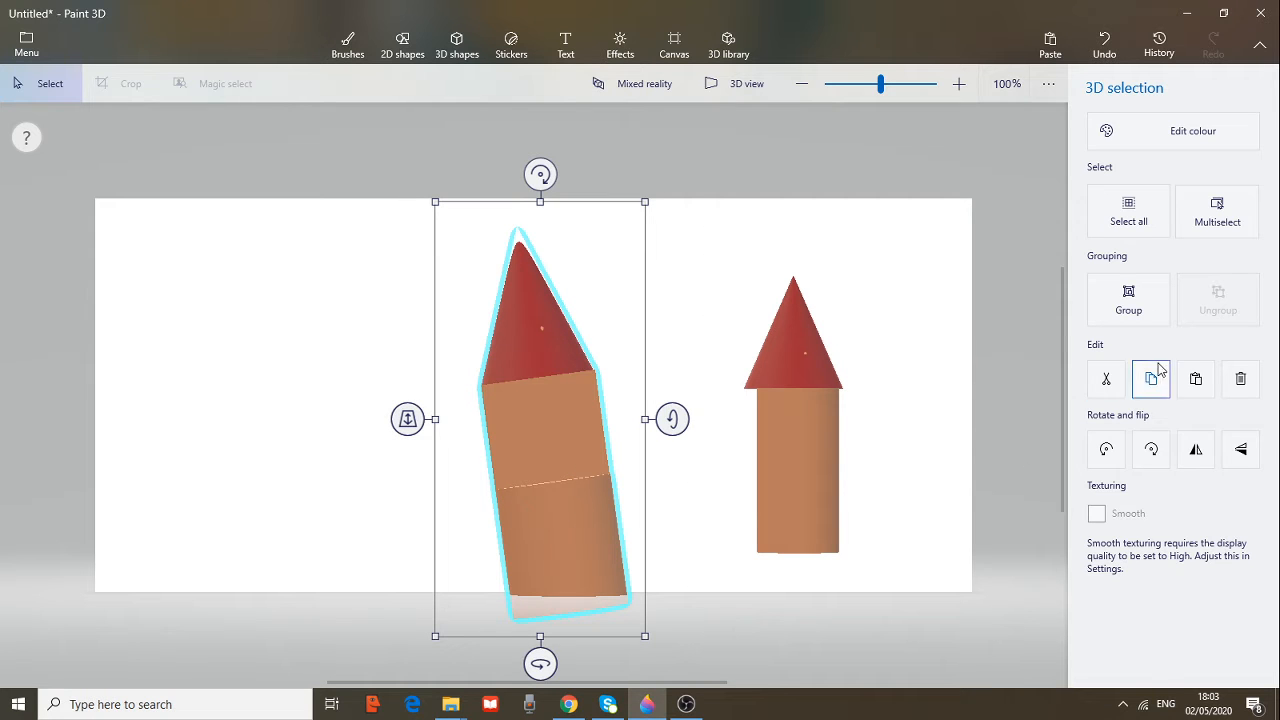
left_click(1129, 318)
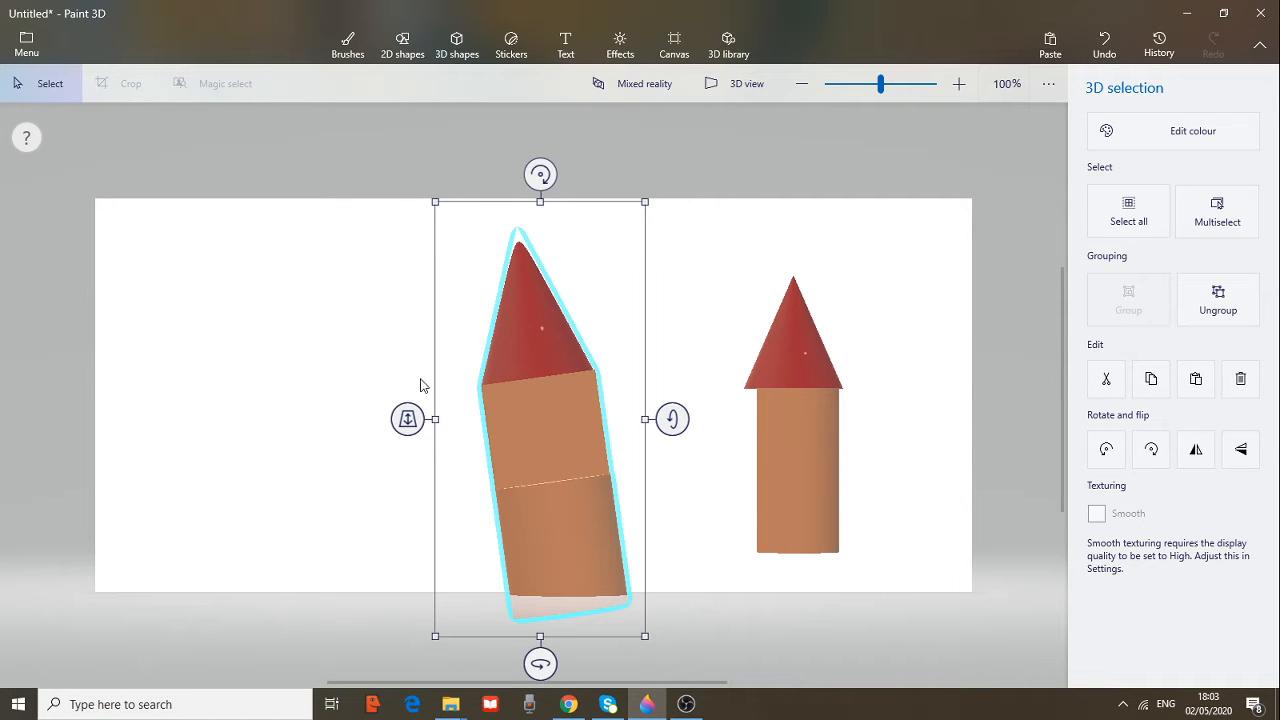
Rotate the large grouped tower upright and move it closer to the small tower
left_click(411, 409)
left_click_drag(570, 393, 525, 399)
left_click_drag(382, 373, 600, 420)
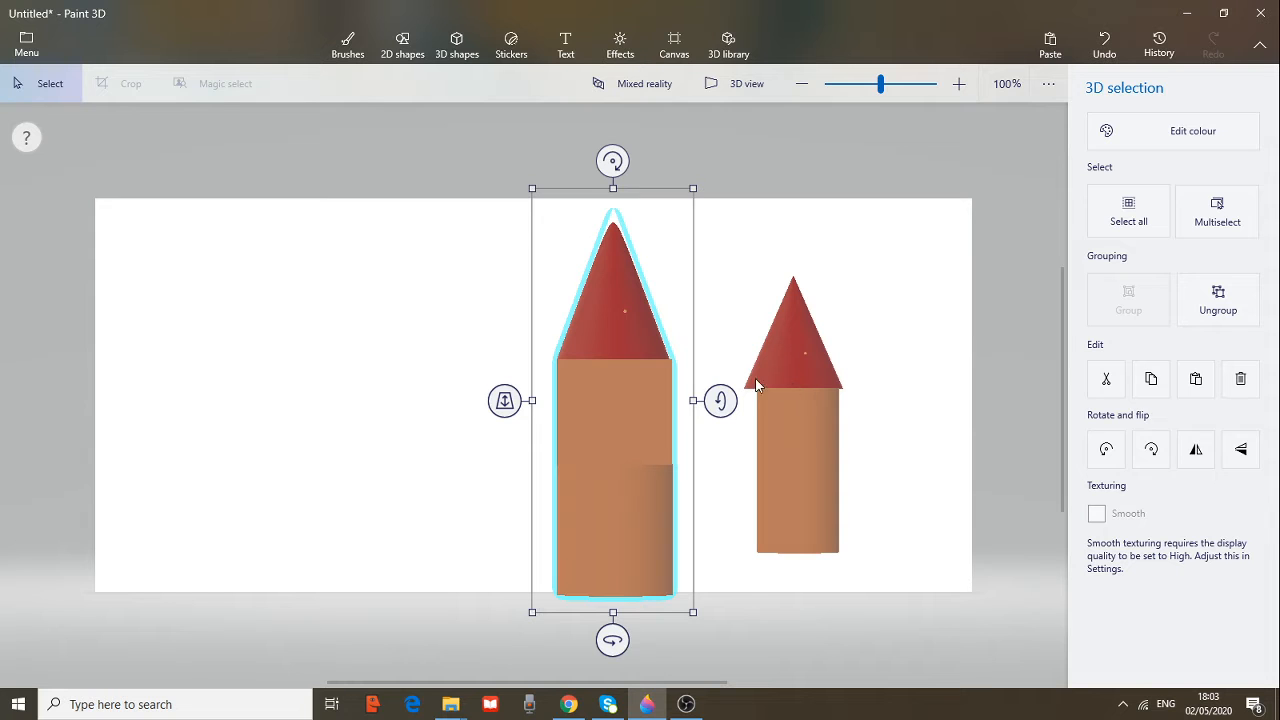
Duplicate the small tower and place the copy near the canvas's left edge
left_click(811, 411)
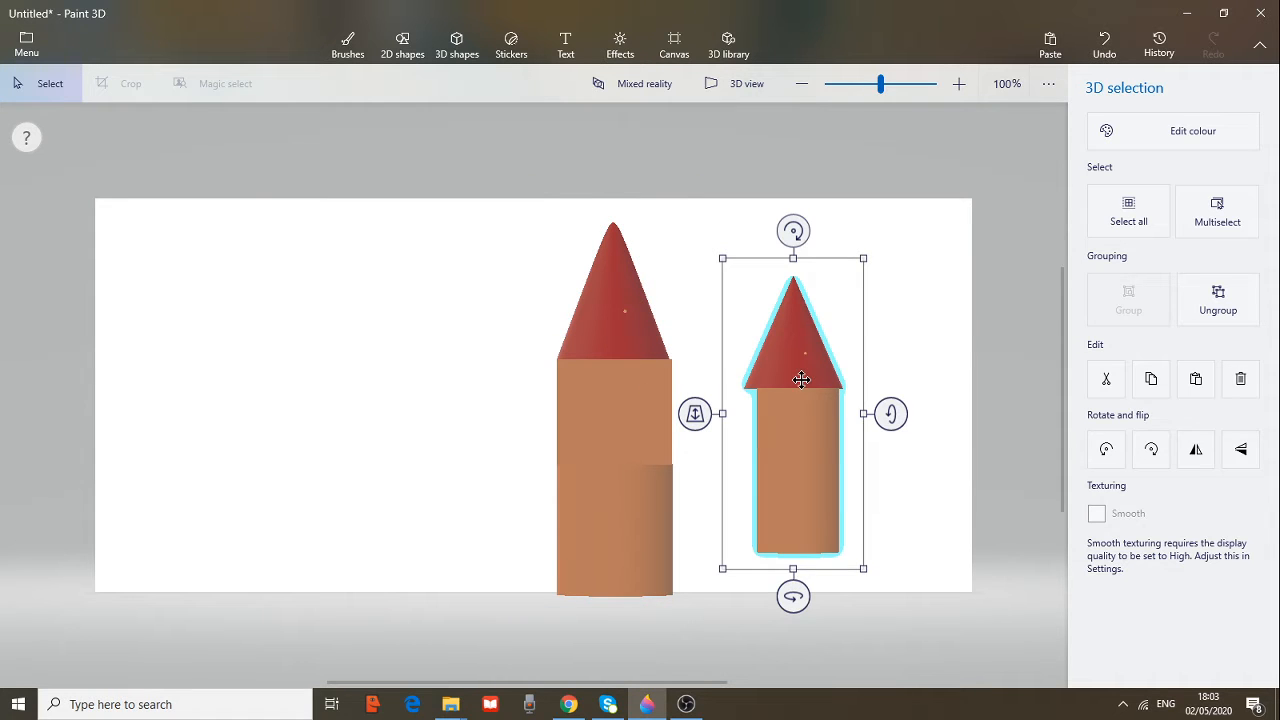
left_click_drag(803, 374, 824, 407)
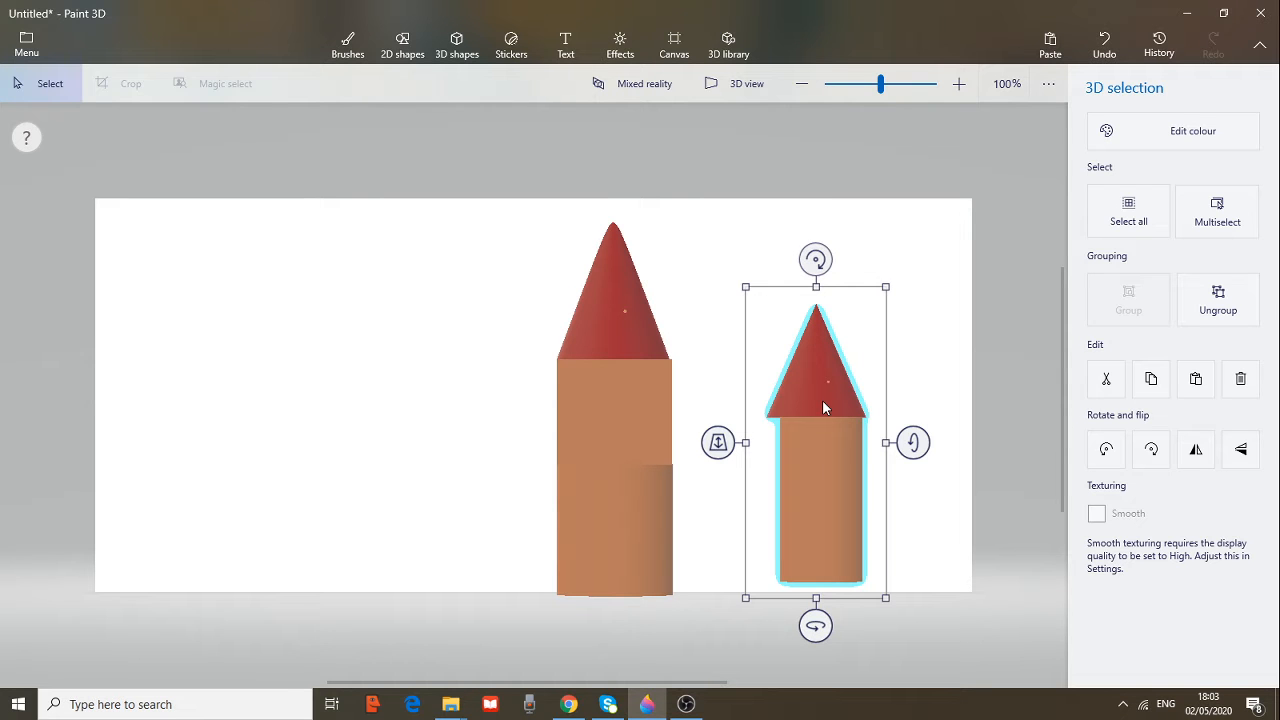
right_click(824, 407)
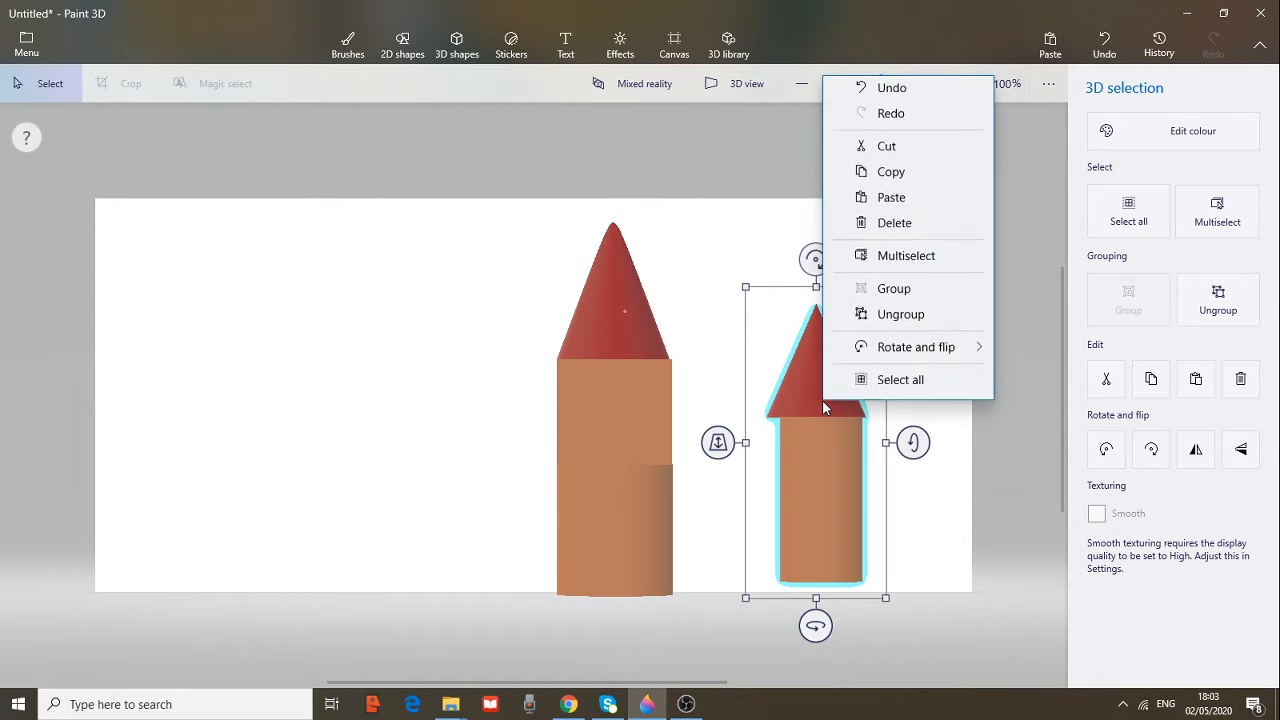
left_click(890, 182)
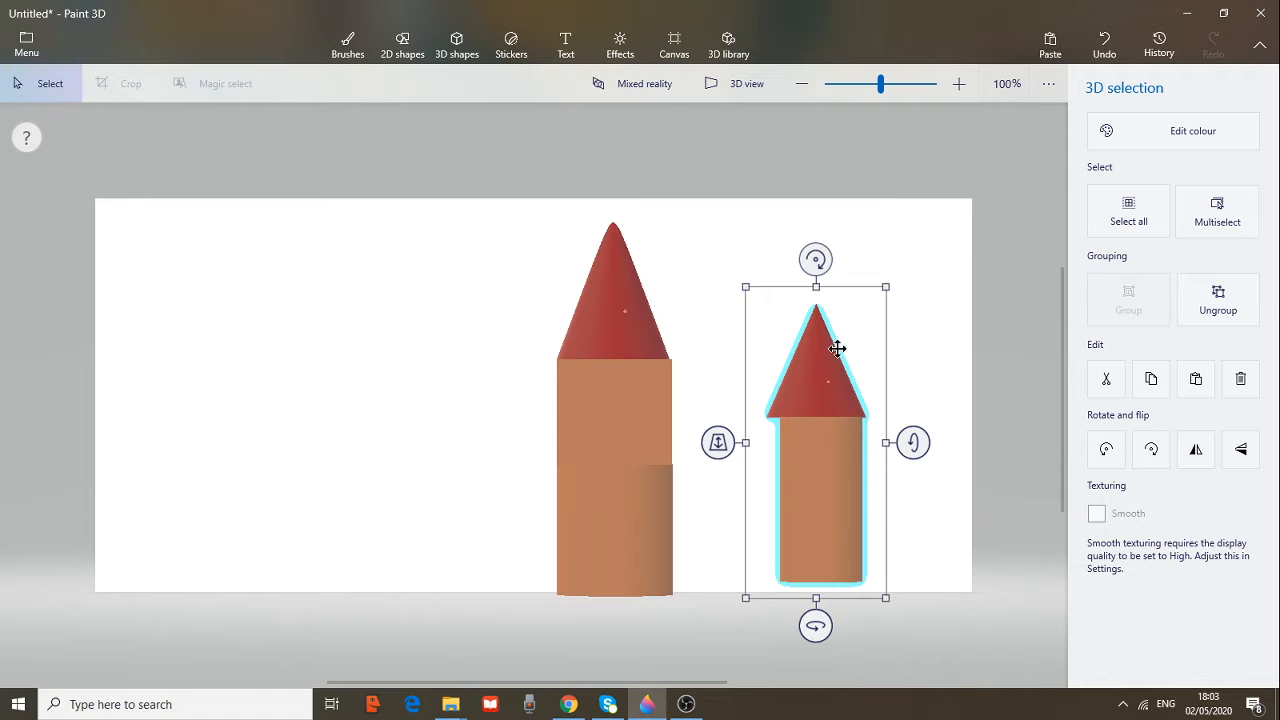
right_click(686, 246)
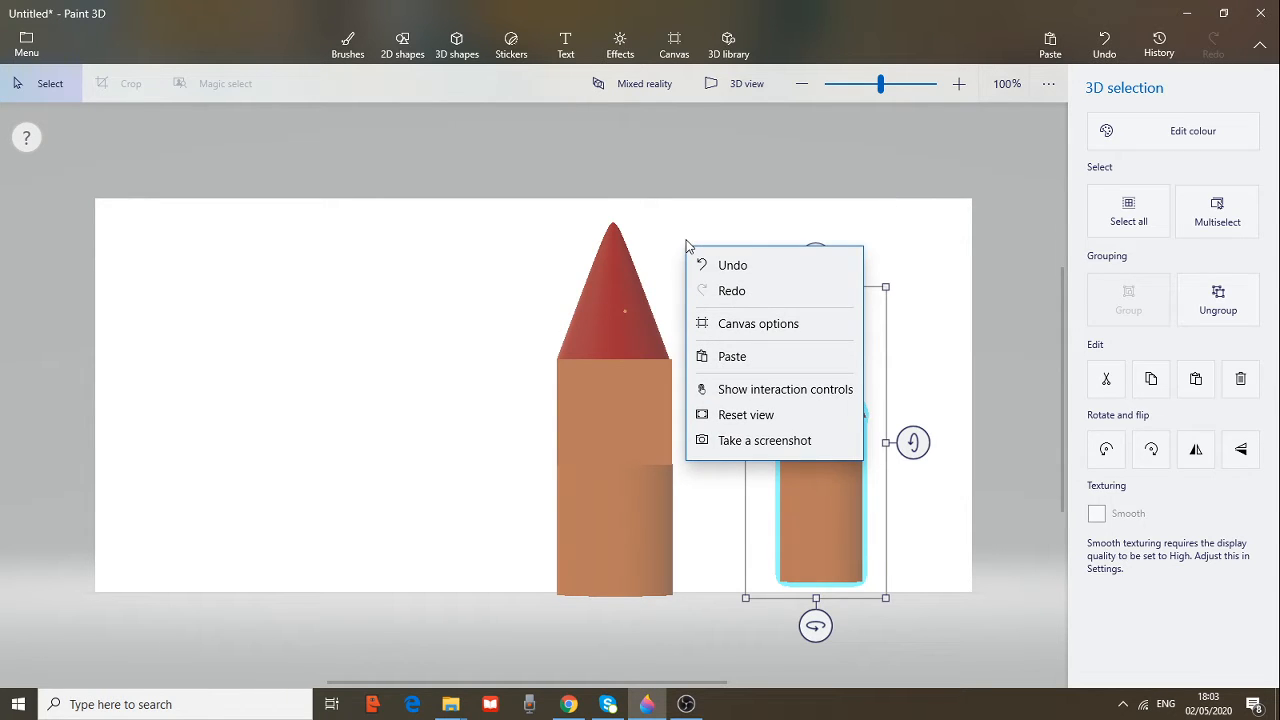
left_click(748, 360)
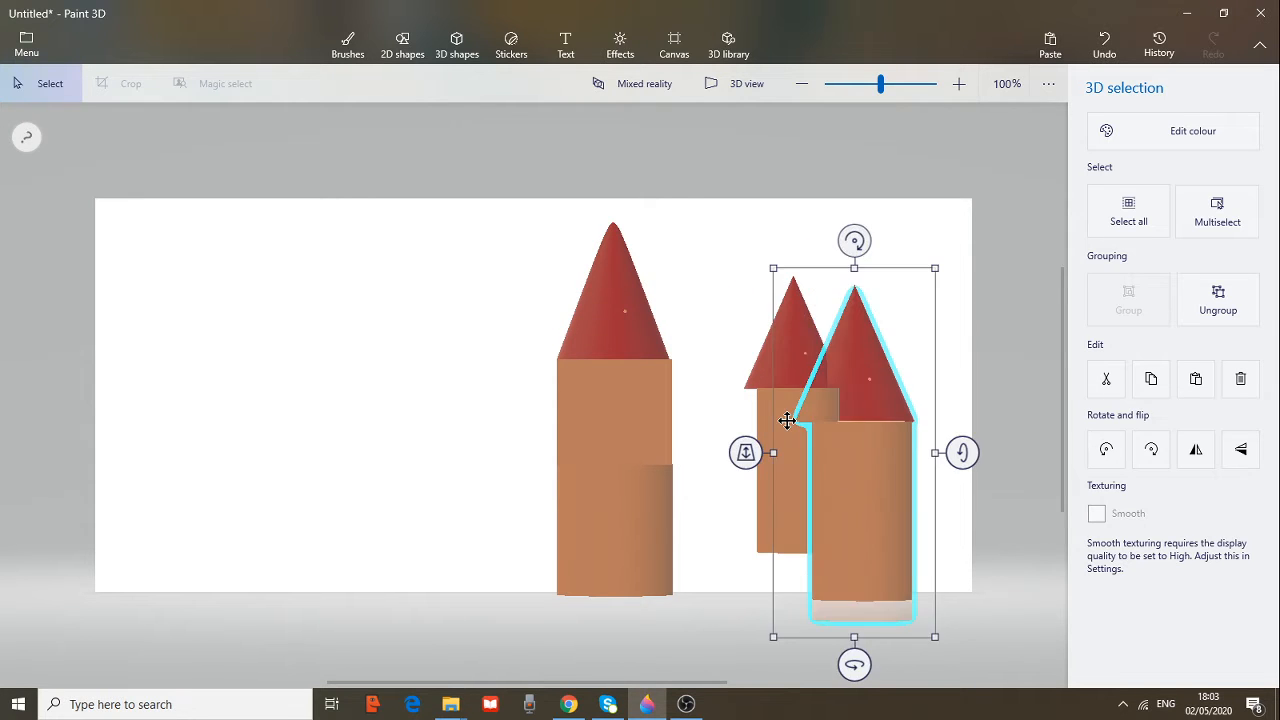
left_click_drag(789, 420, 155, 419)
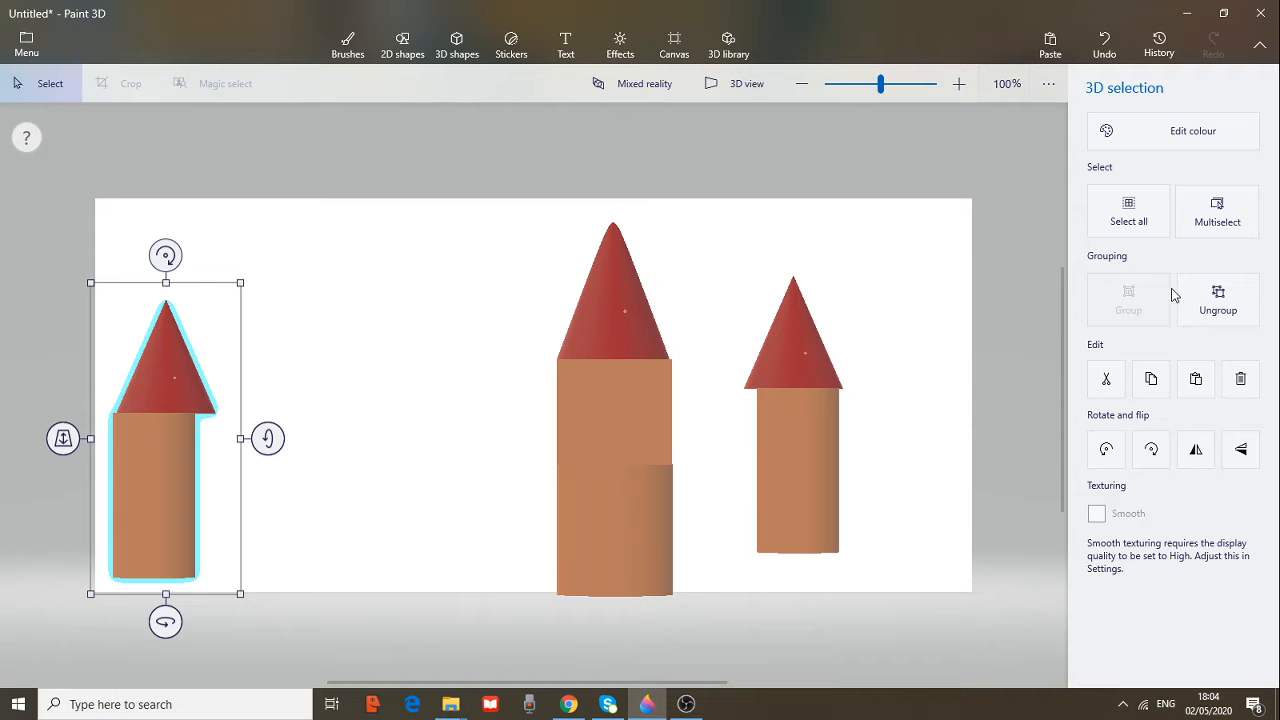
Ungroup the left tower copy, centre its cone over the cylinder and group the two again
left_click(1218, 311)
left_click(446, 442)
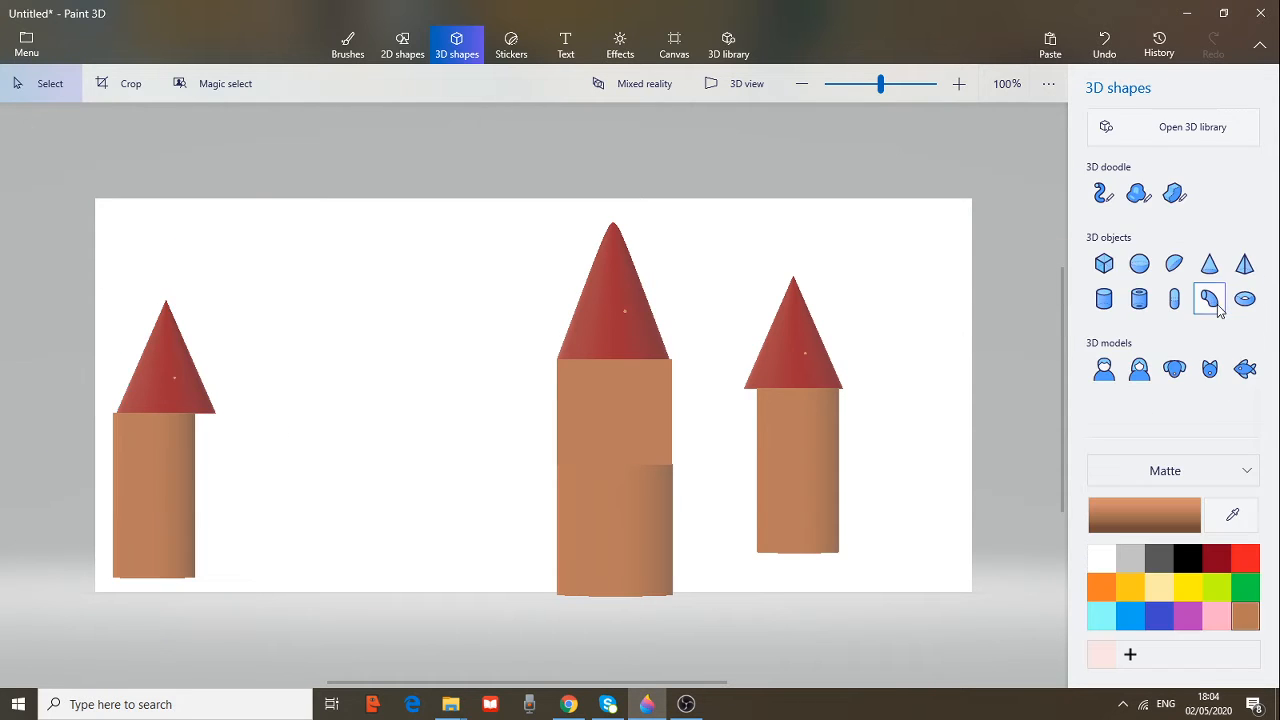
left_click(159, 368)
left_click_drag(173, 369, 161, 369)
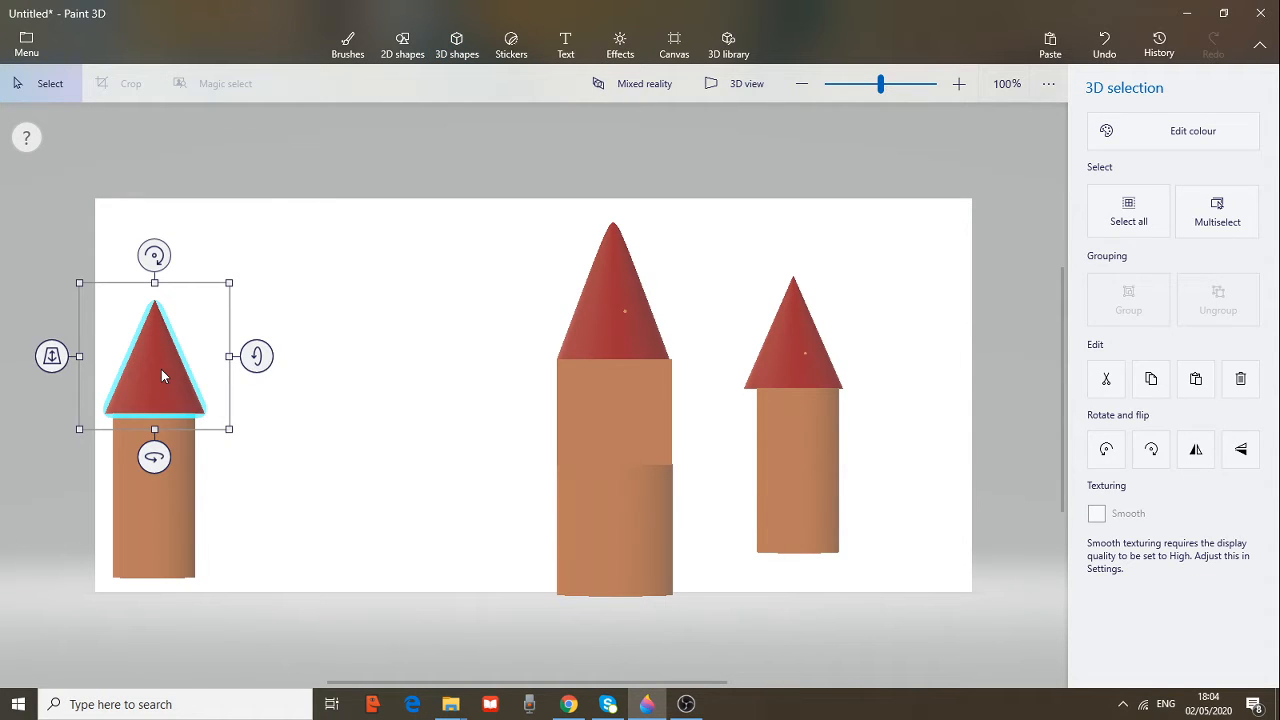
left_click(256, 562)
left_click_drag(235, 614, 31, 232)
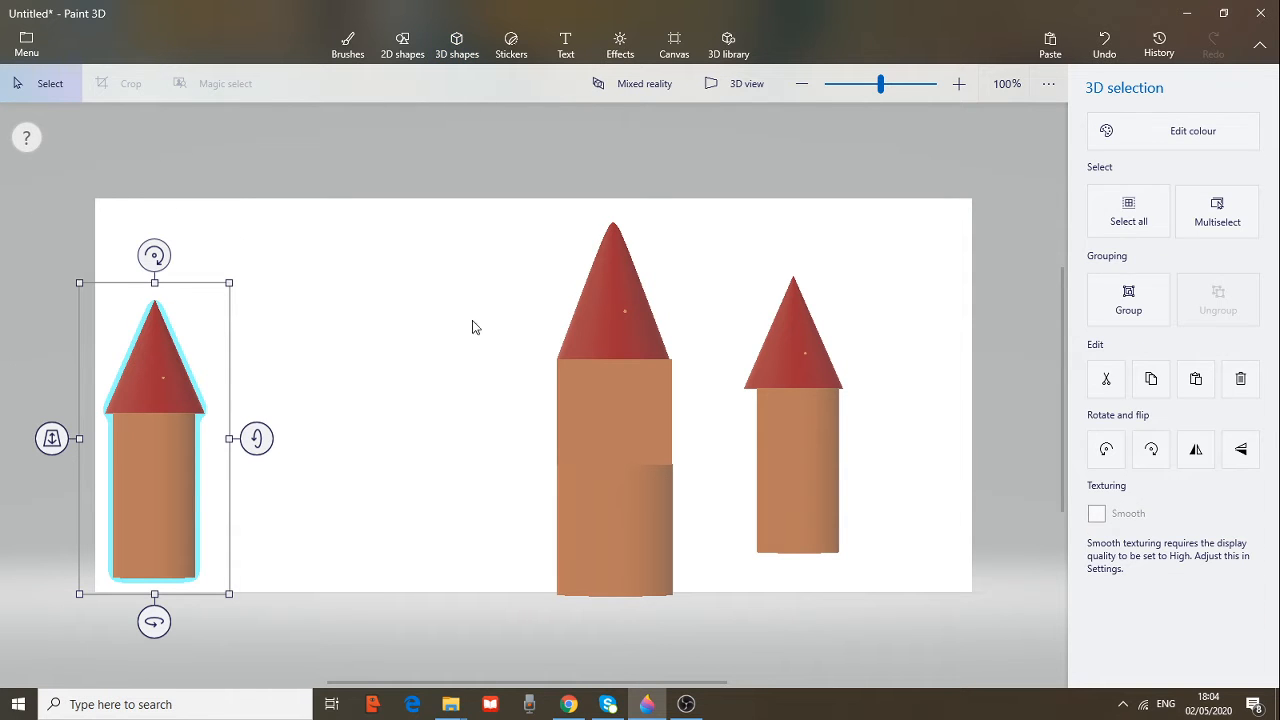
left_click(1143, 310)
Delete the small tower standing to the right of the large tower
left_click(821, 443)
right_click(821, 413)
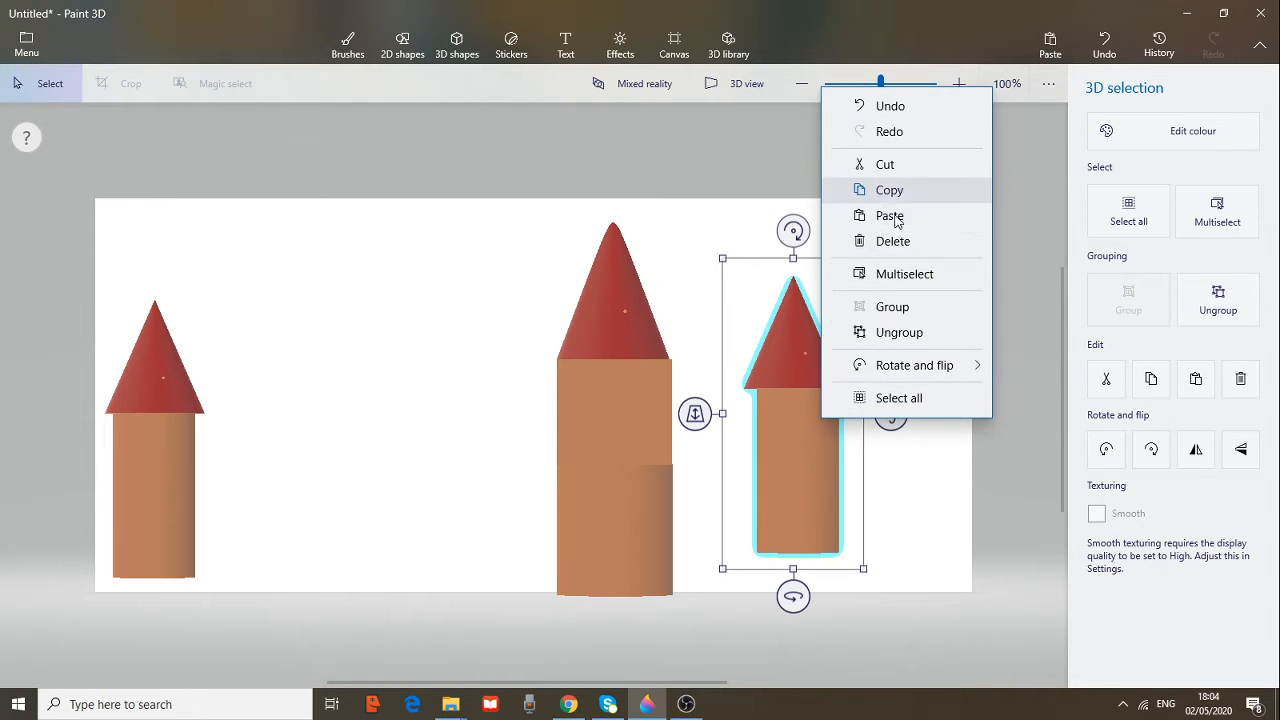
left_click(902, 249)
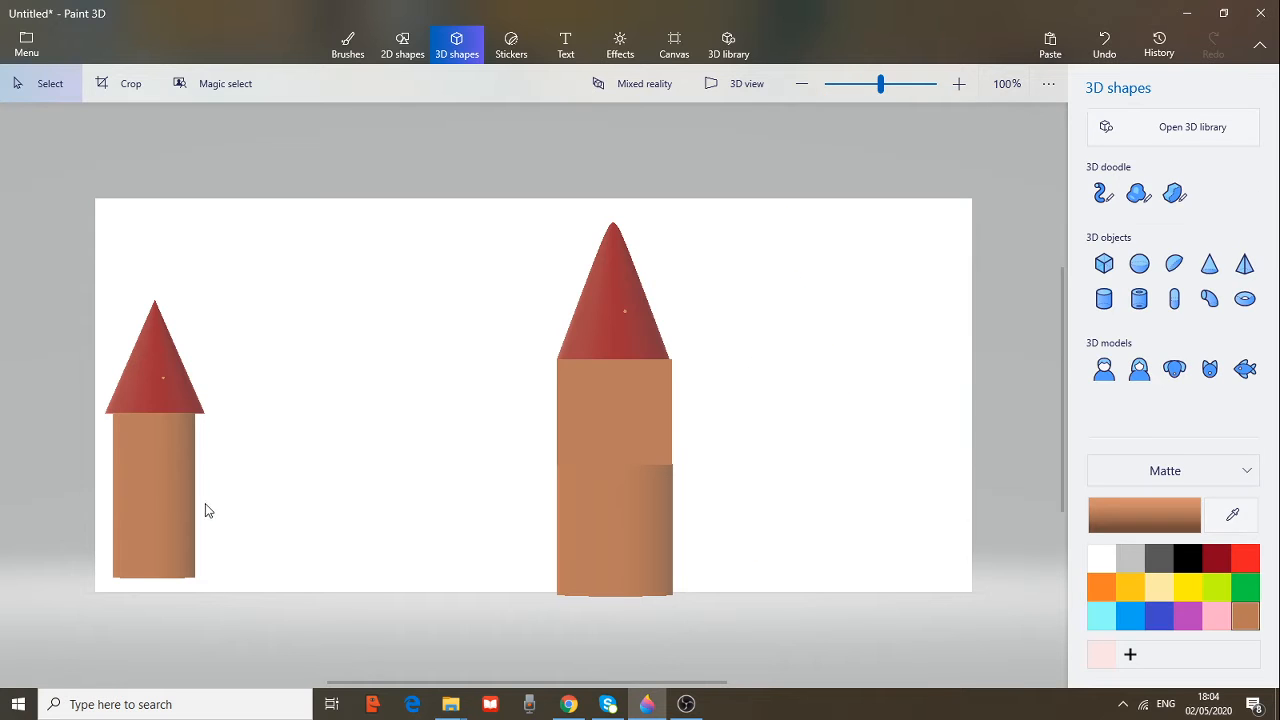
Try placing a copy of the left tower to the right of the large tower, and delete that copy
left_click(155, 440)
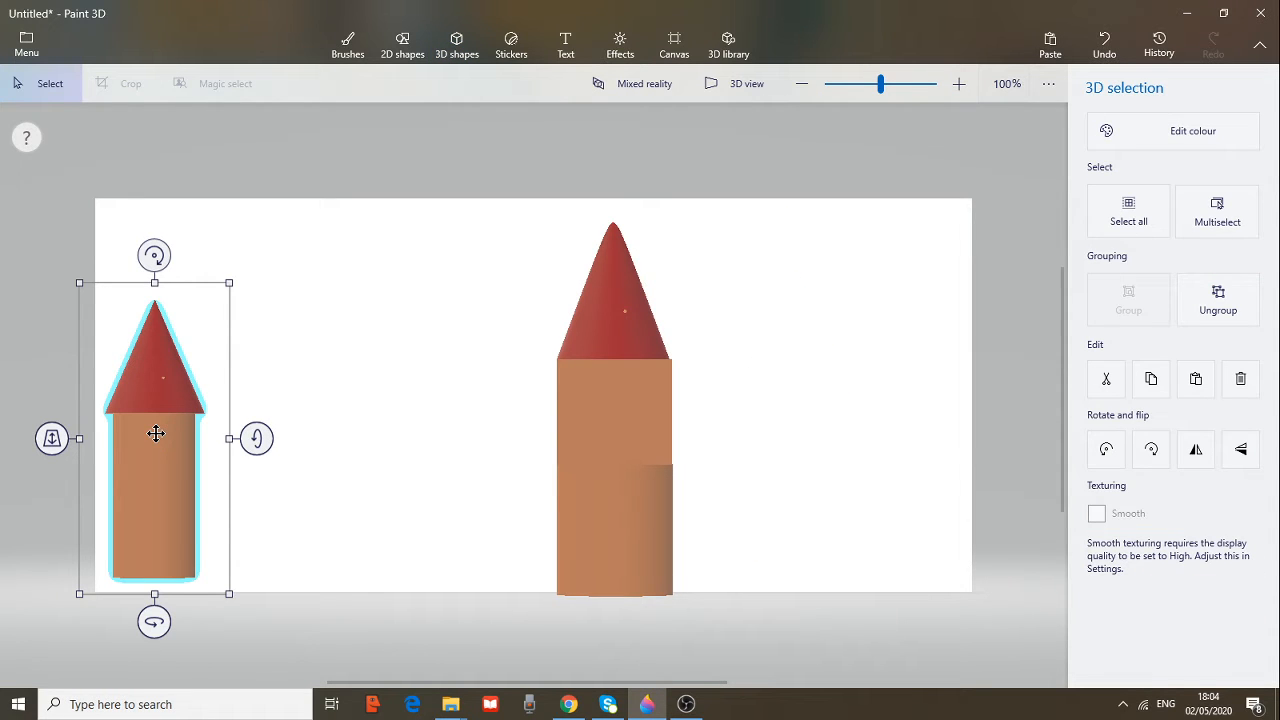
right_click(156, 433)
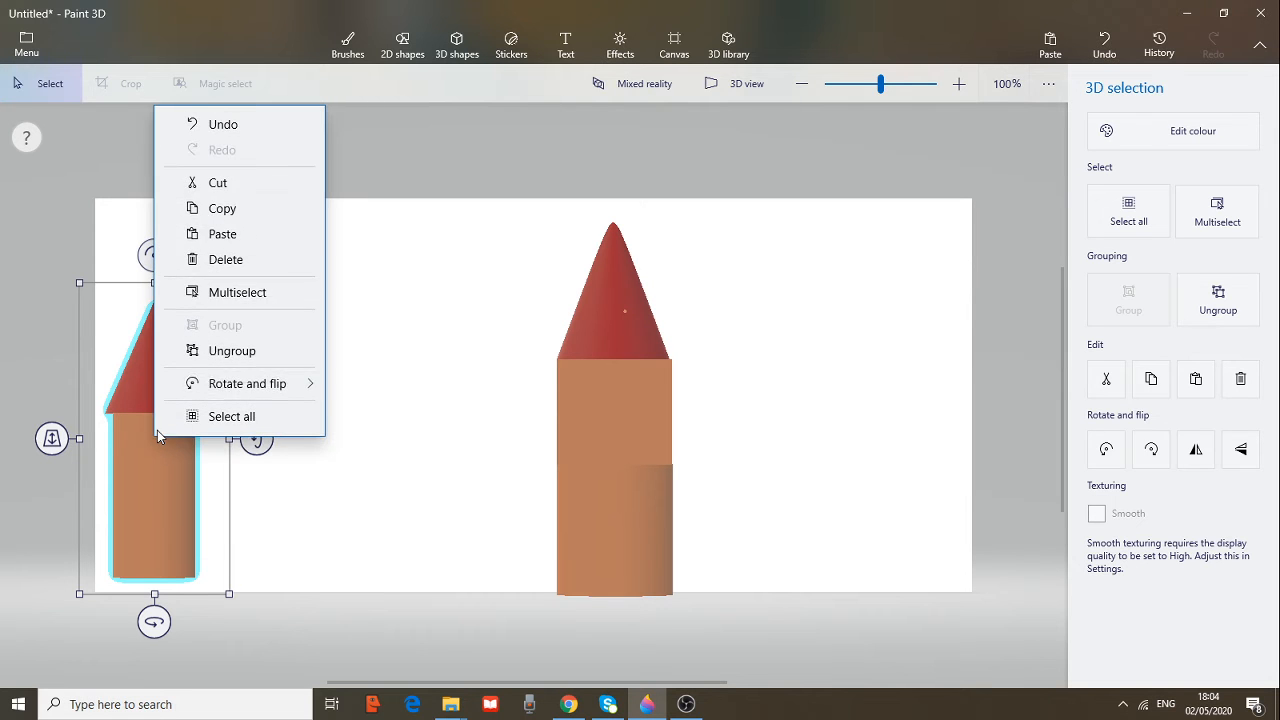
left_click(229, 209)
right_click(180, 350)
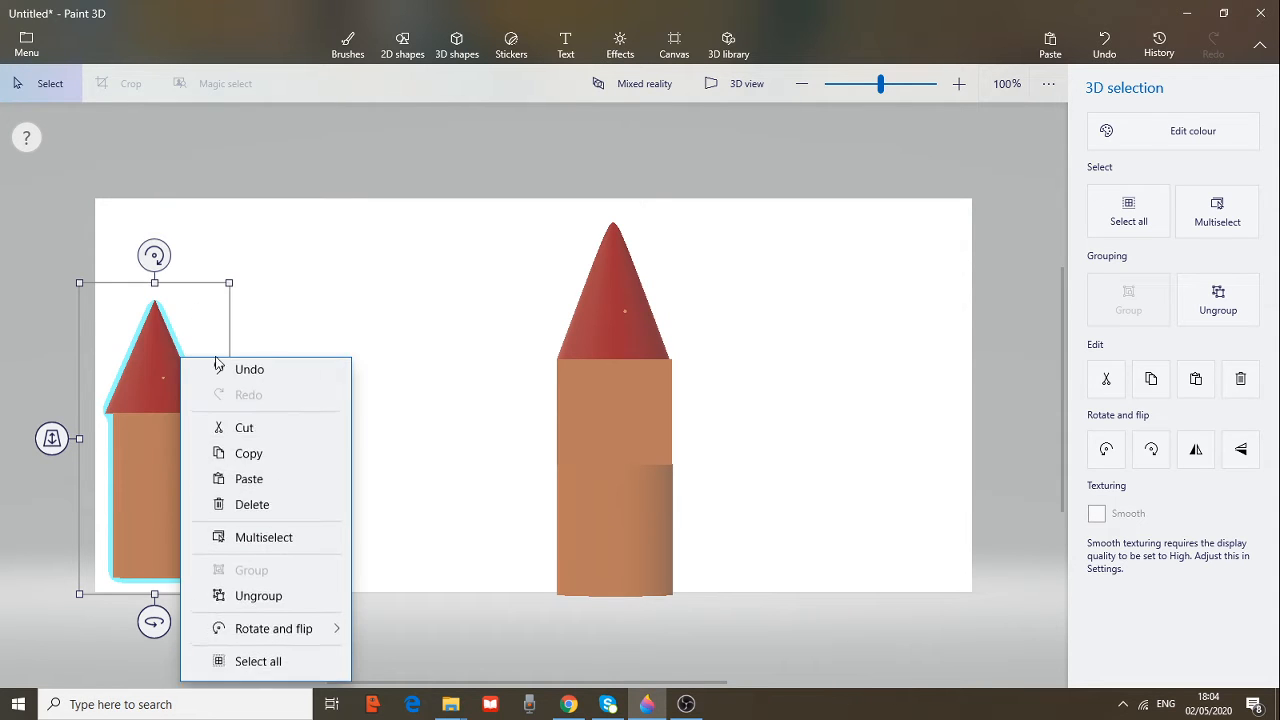
left_click(266, 491)
left_click(165, 399)
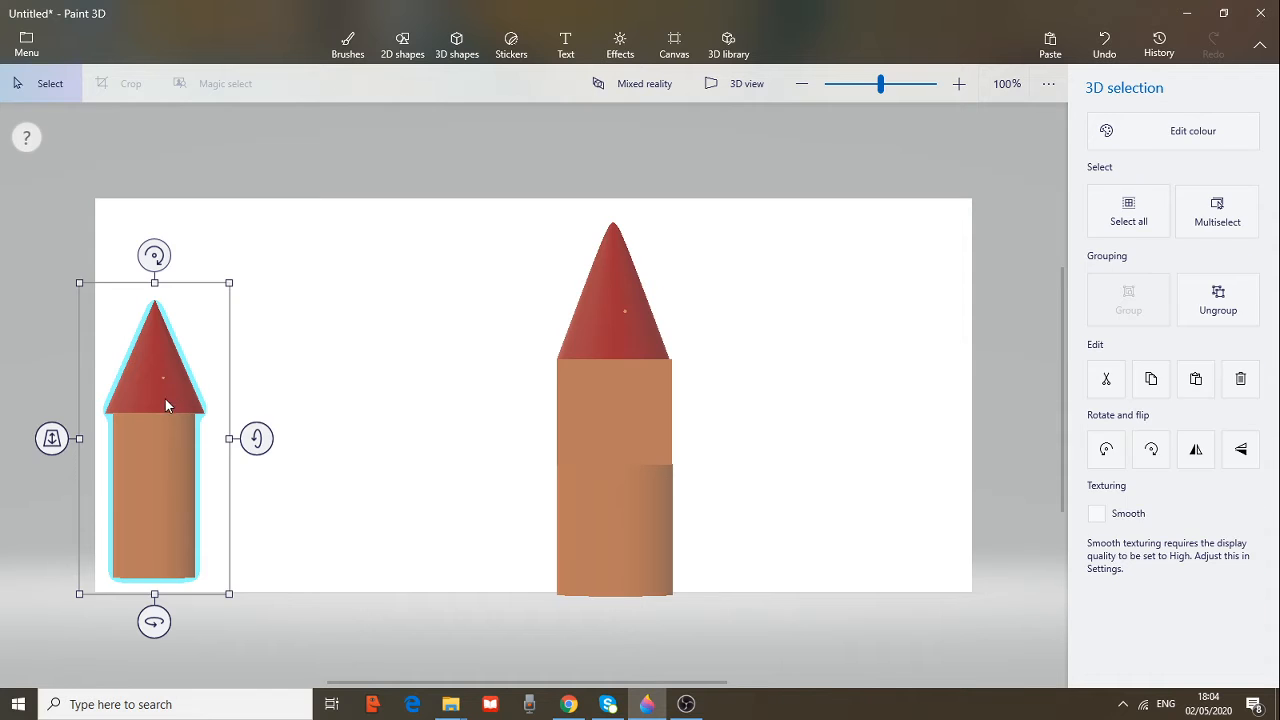
left_click_drag(157, 405, 838, 414)
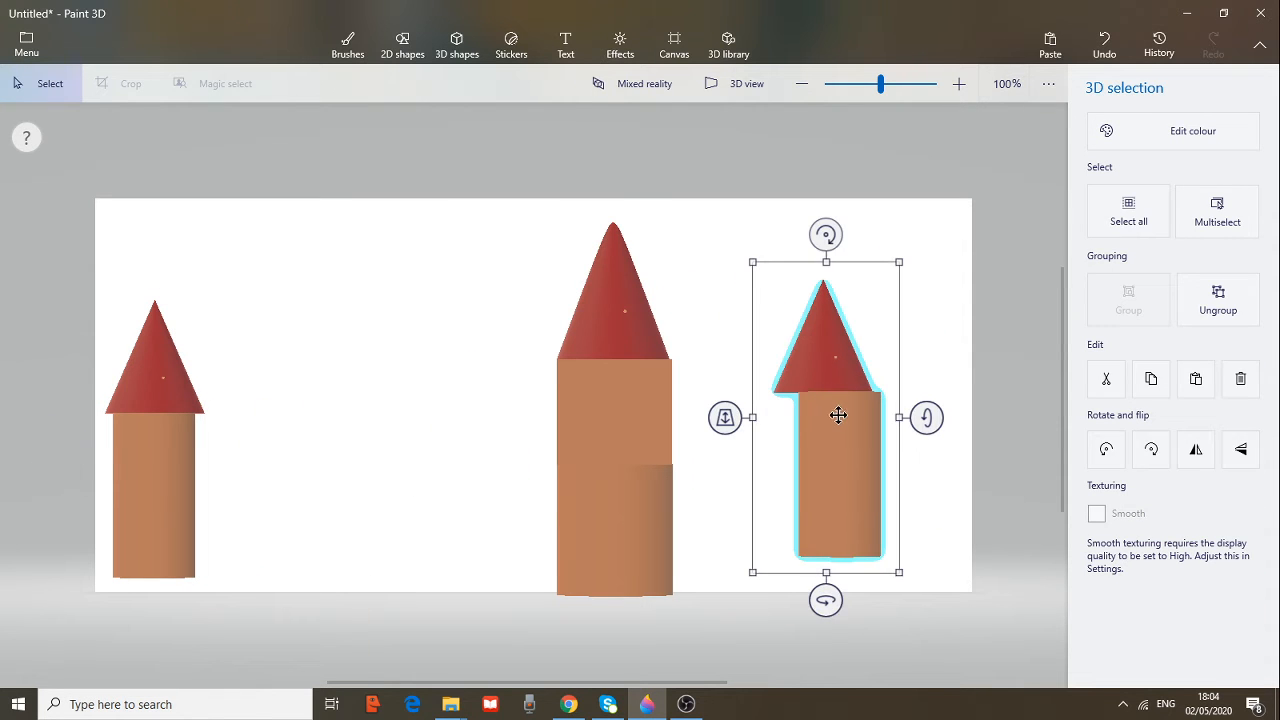
right_click(819, 363)
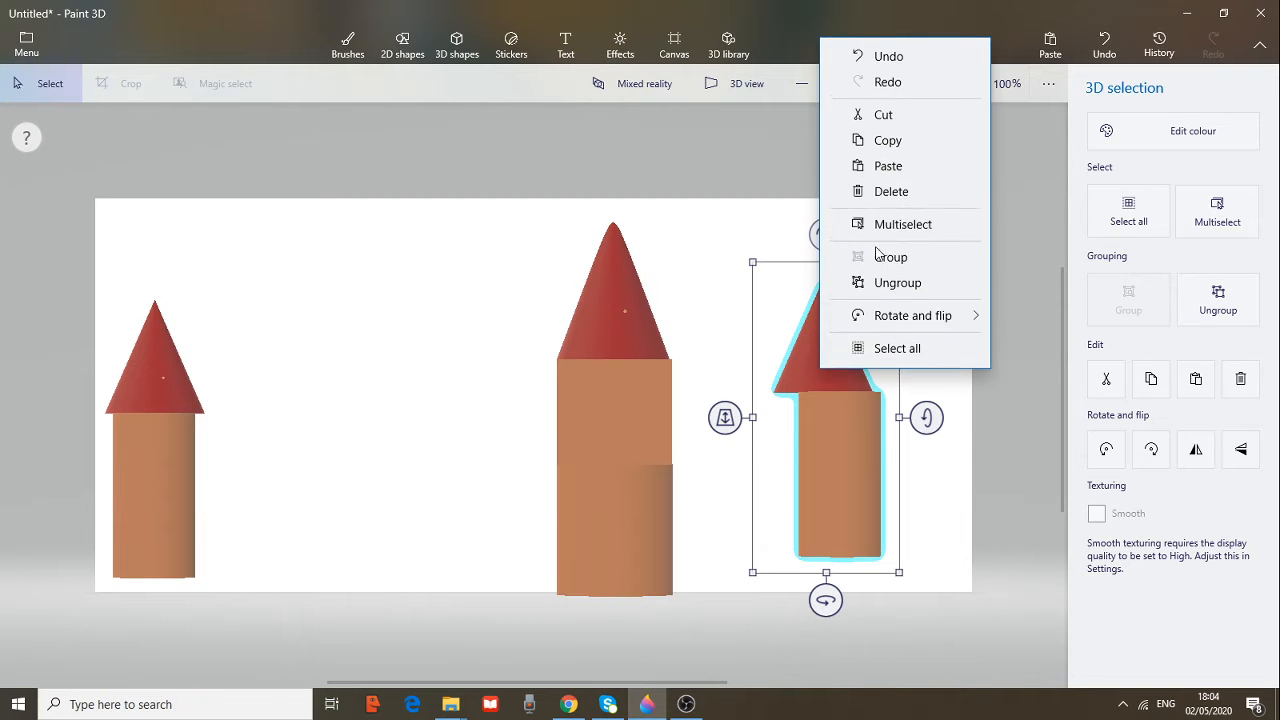
left_click(899, 199)
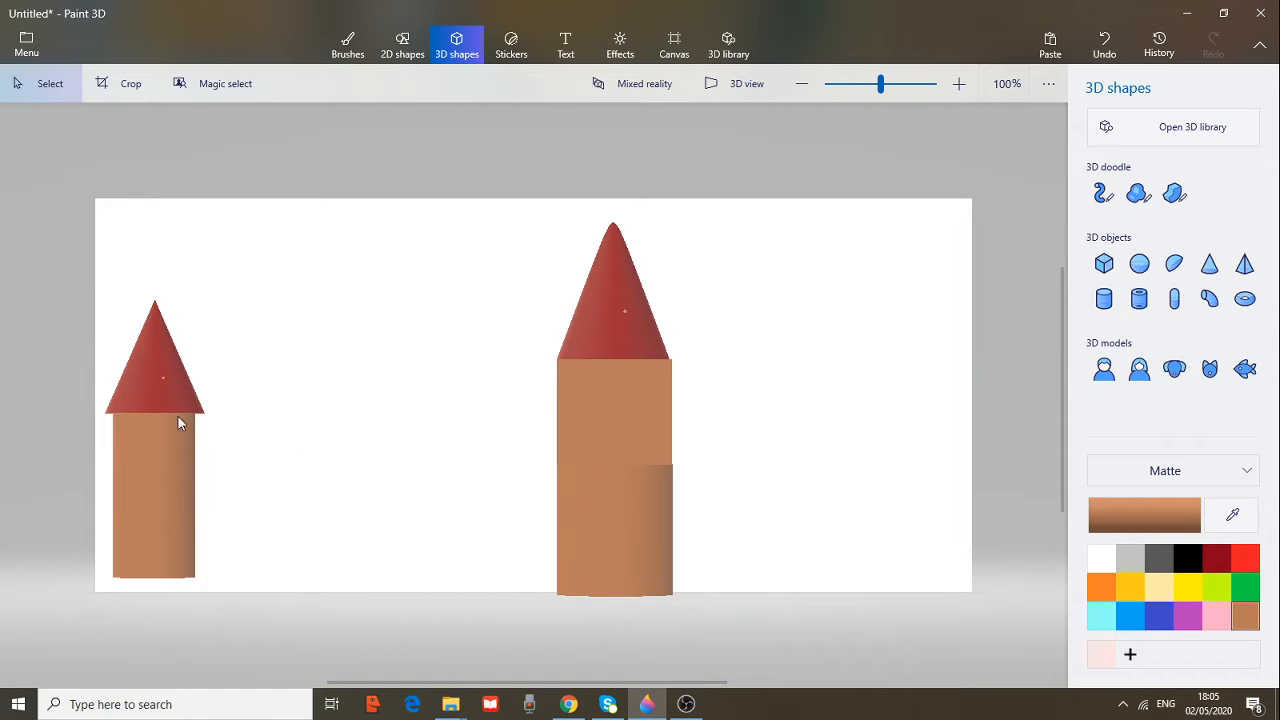
Duplicate the leftmost small tower and place the copy beside it, between it and the large tower
left_click_drag(166, 370, 200, 388)
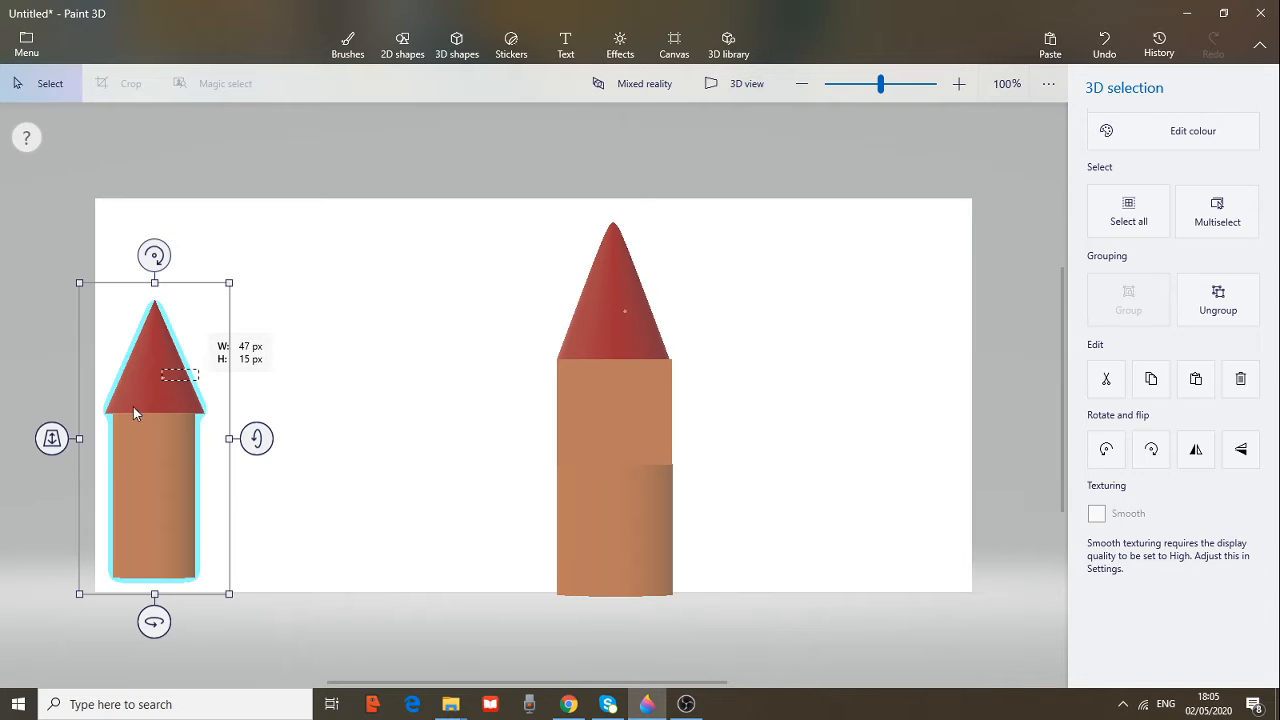
left_click(286, 401)
left_click(145, 412)
left_click(145, 412)
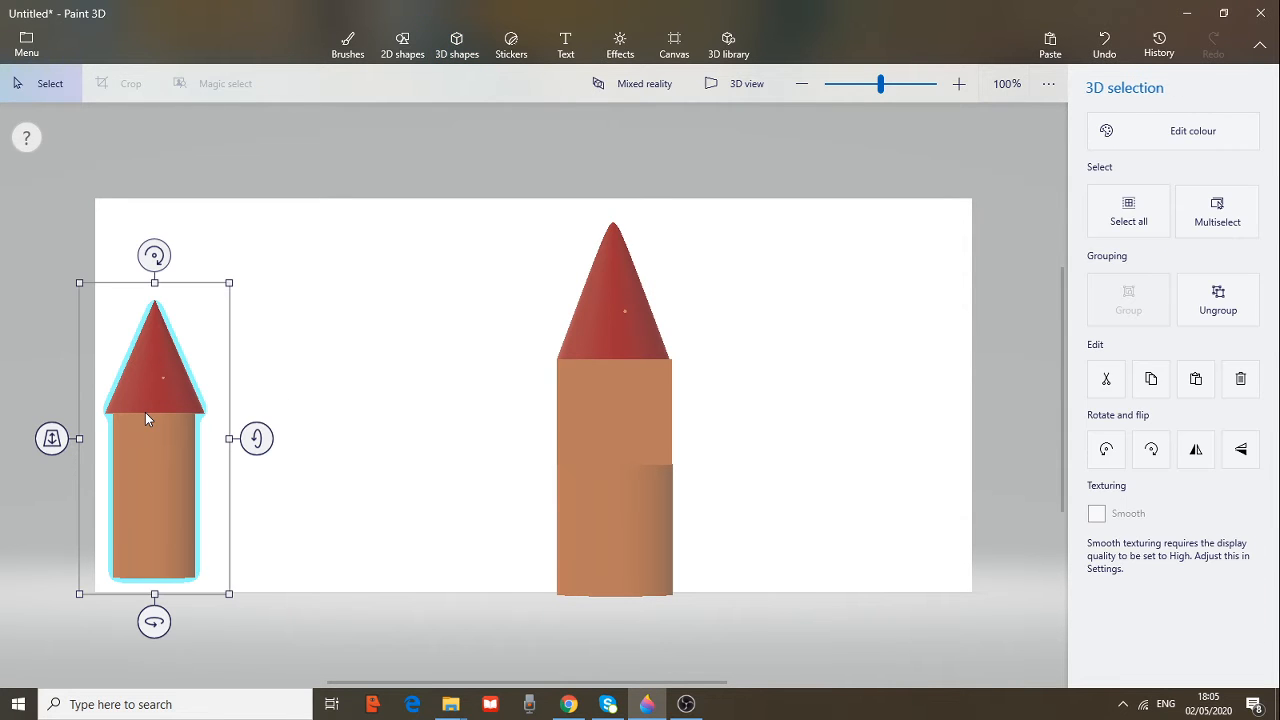
key("ctrl+c")
key("ctrl+v")
left_click_drag(150, 406, 800, 423)
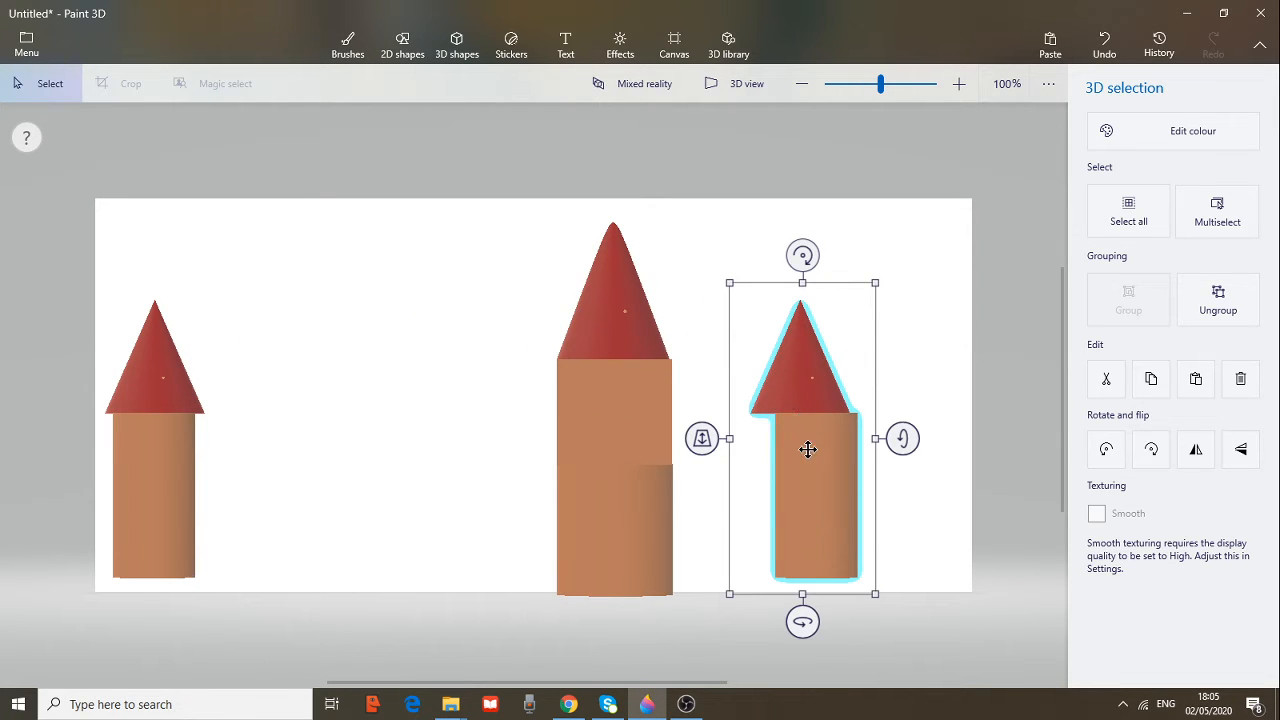
left_click_drag(812, 437, 260, 441)
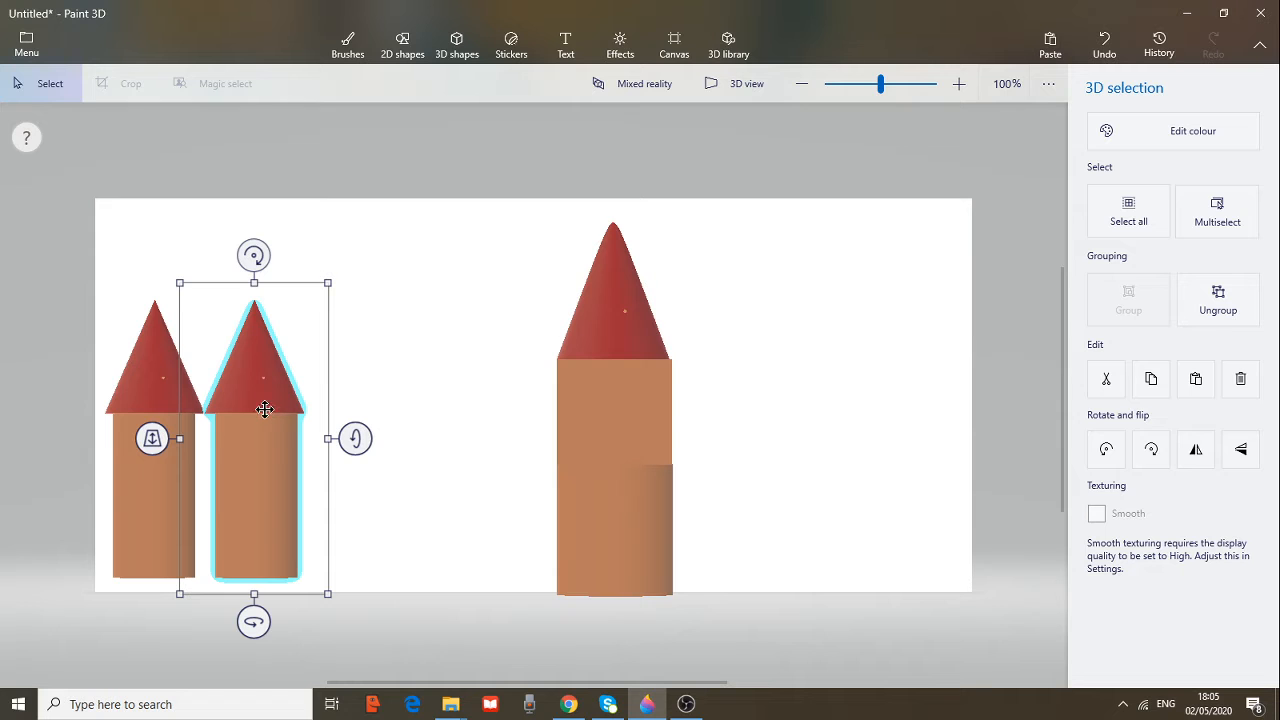
left_click_drag(260, 466, 277, 469)
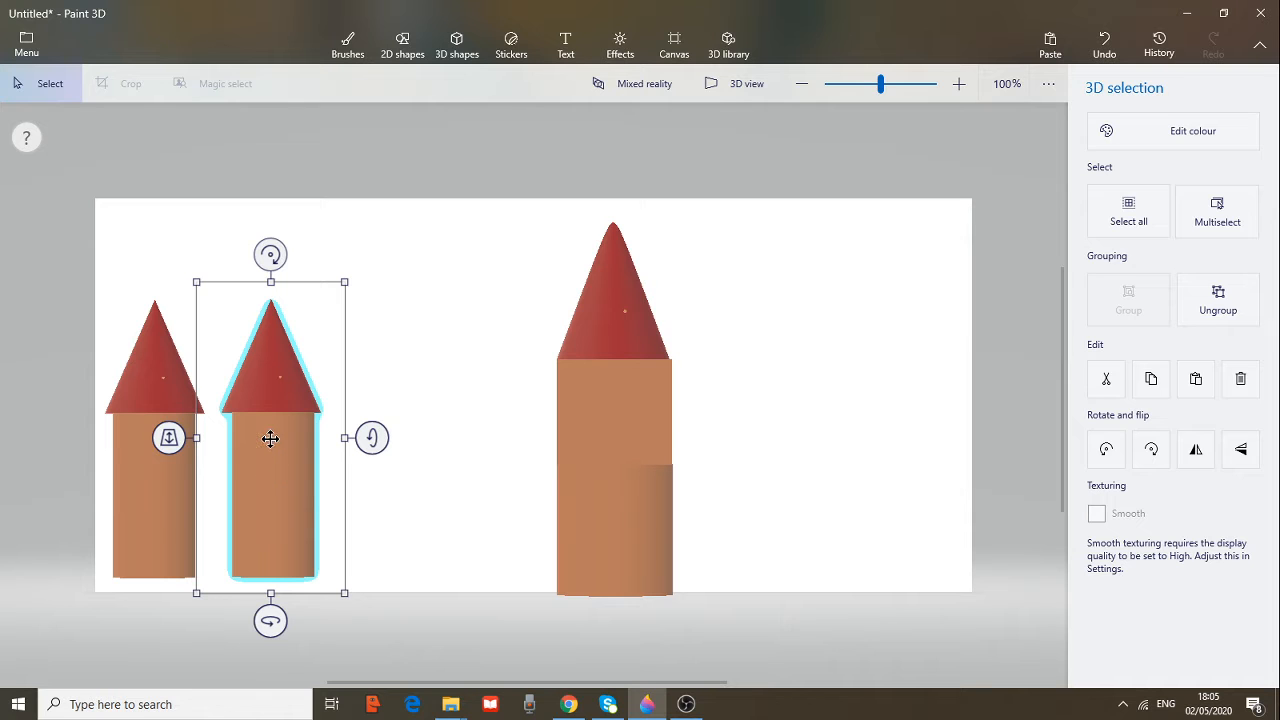
mouse_move(271, 438)
left_mouse_down()
mouse_move(326, 471)
mouse_move(569, 474)
mouse_move(849, 451)
mouse_move(871, 437)
mouse_move(469, 454)
mouse_move(257, 423)
mouse_move(266, 441)
left_mouse_up()
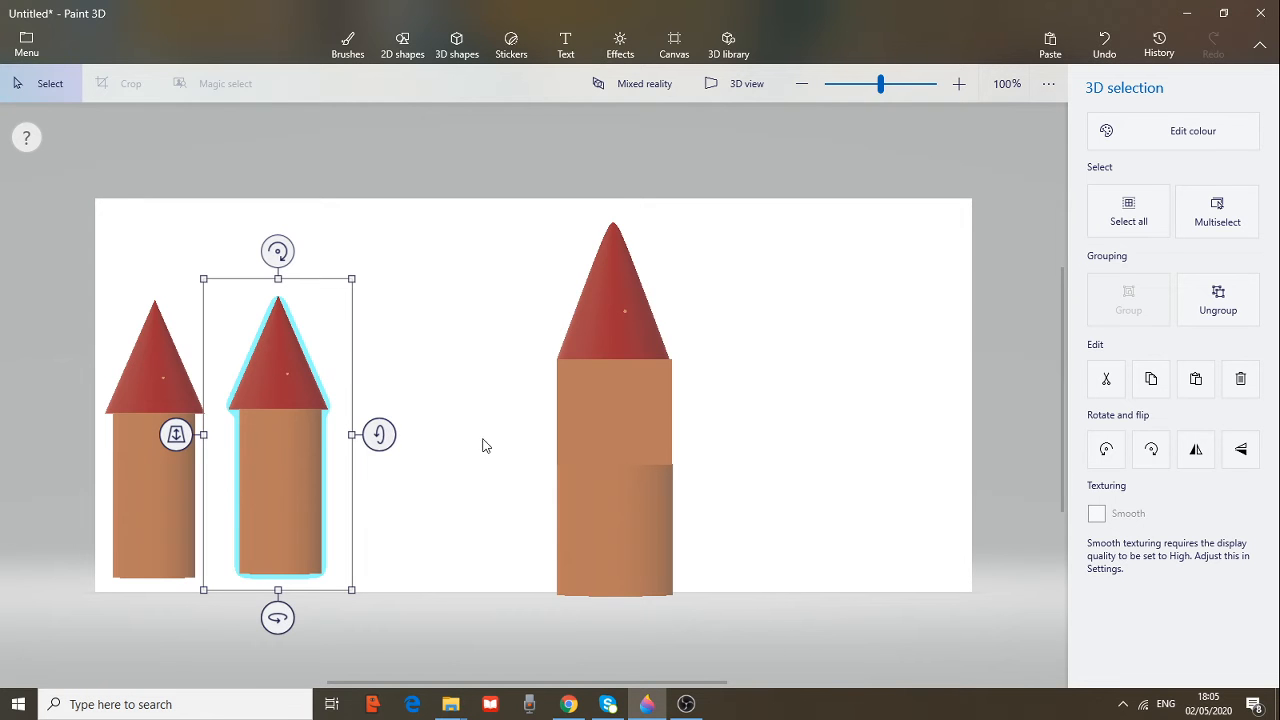
Duplicate the large tower and place the copy immediately to its left, level with the original
left_click(629, 415)
right_click(626, 407)
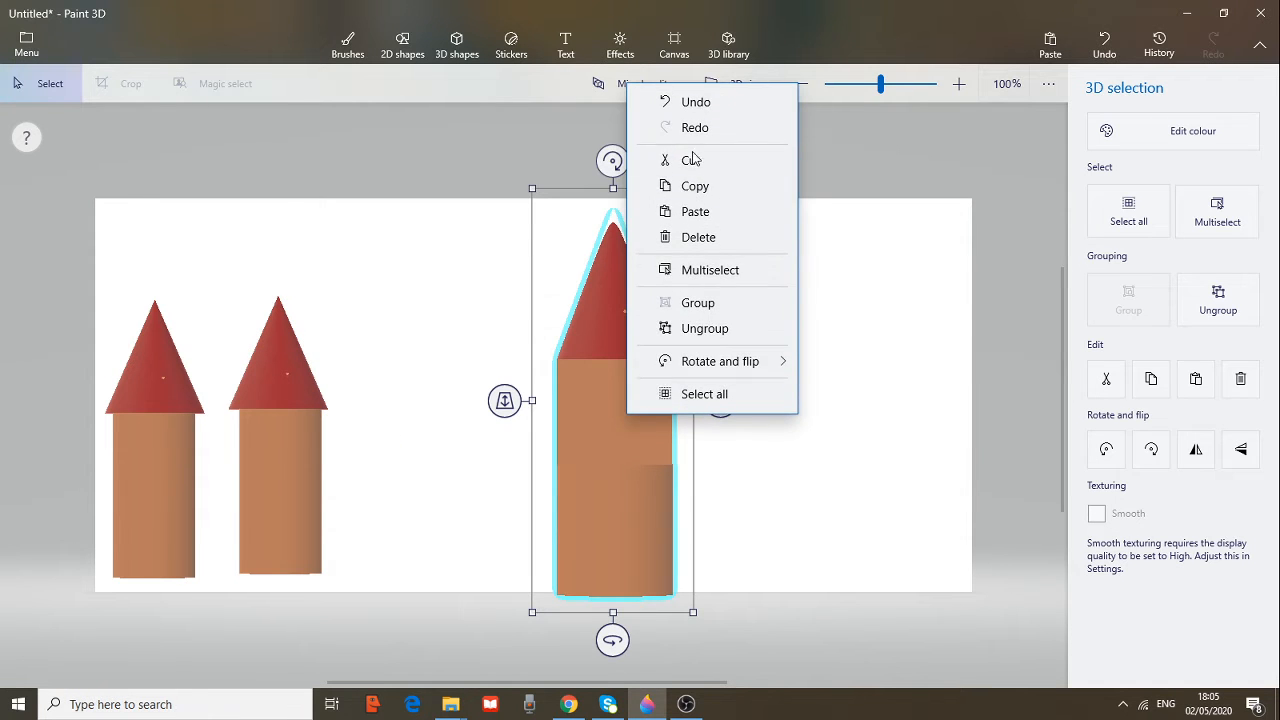
left_click(786, 188)
right_click(615, 397)
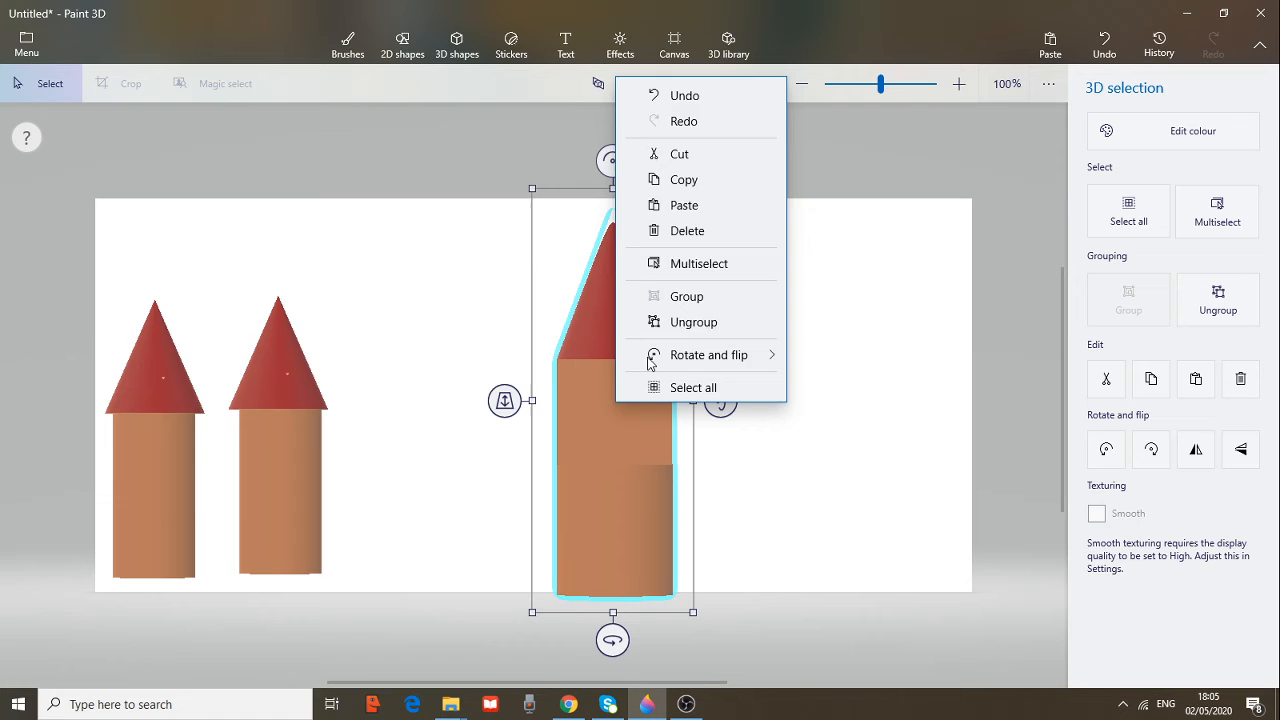
left_click(685, 195)
left_click_drag(605, 357, 448, 384)
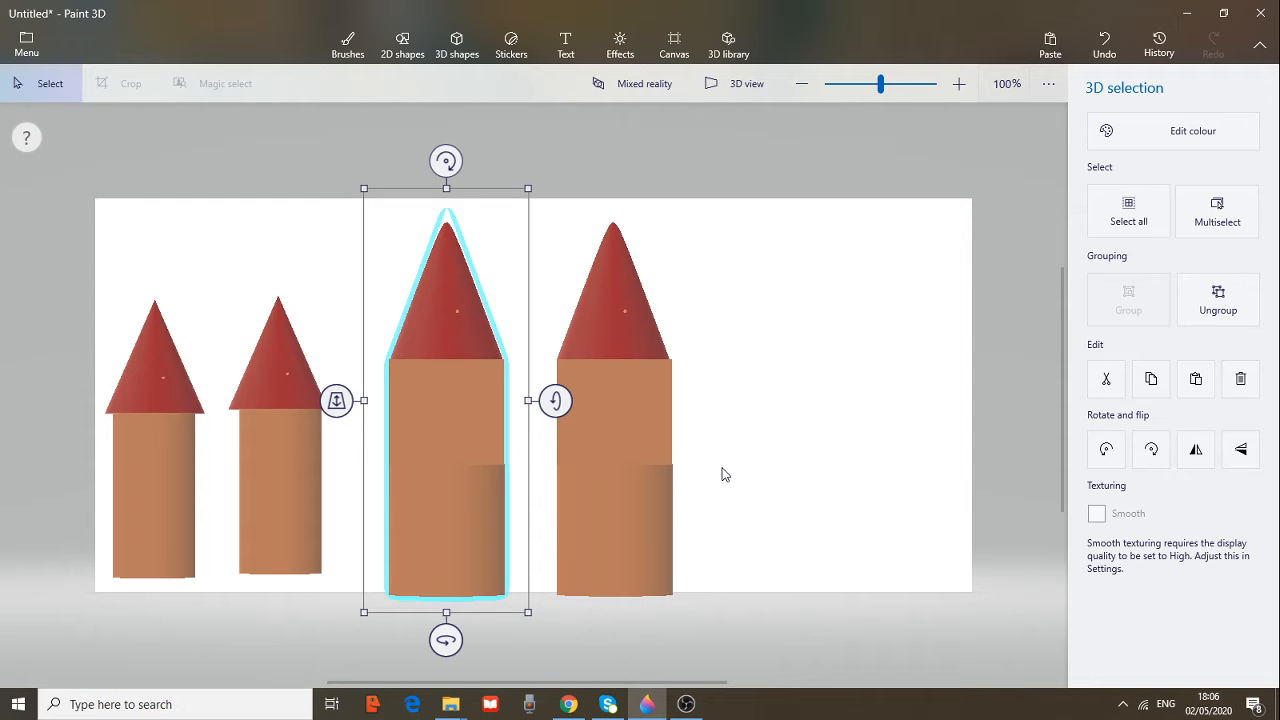
Duplicate the two small towers together and place the pair to the right of the large towers
left_click(42, 261)
left_click_drag(64, 240, 343, 623)
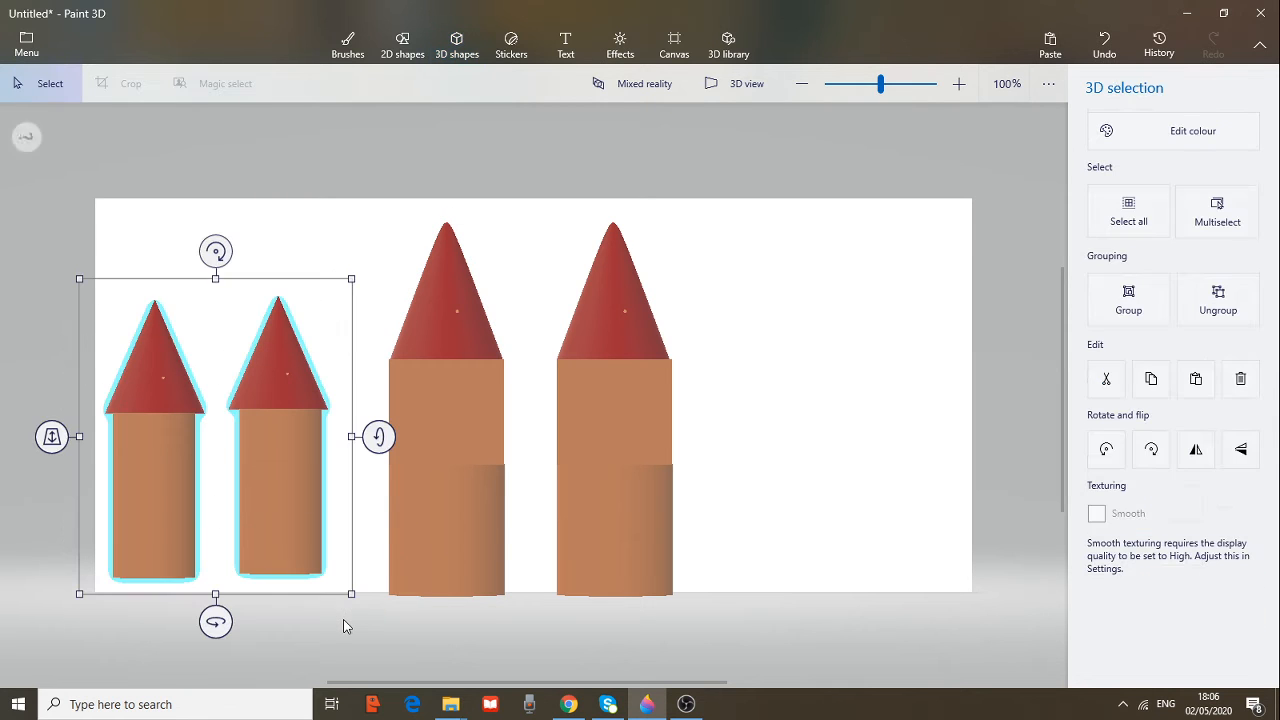
right_click(303, 459)
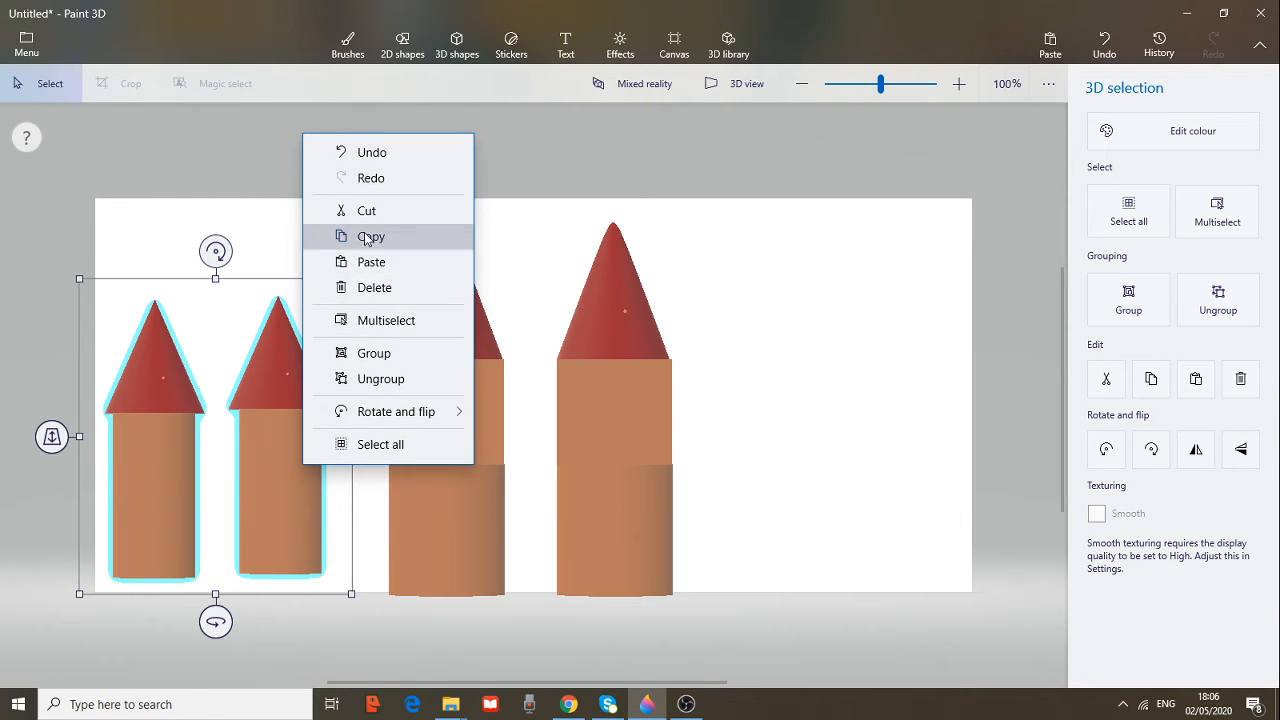
left_click(330, 158)
right_click(310, 380)
left_click(372, 191)
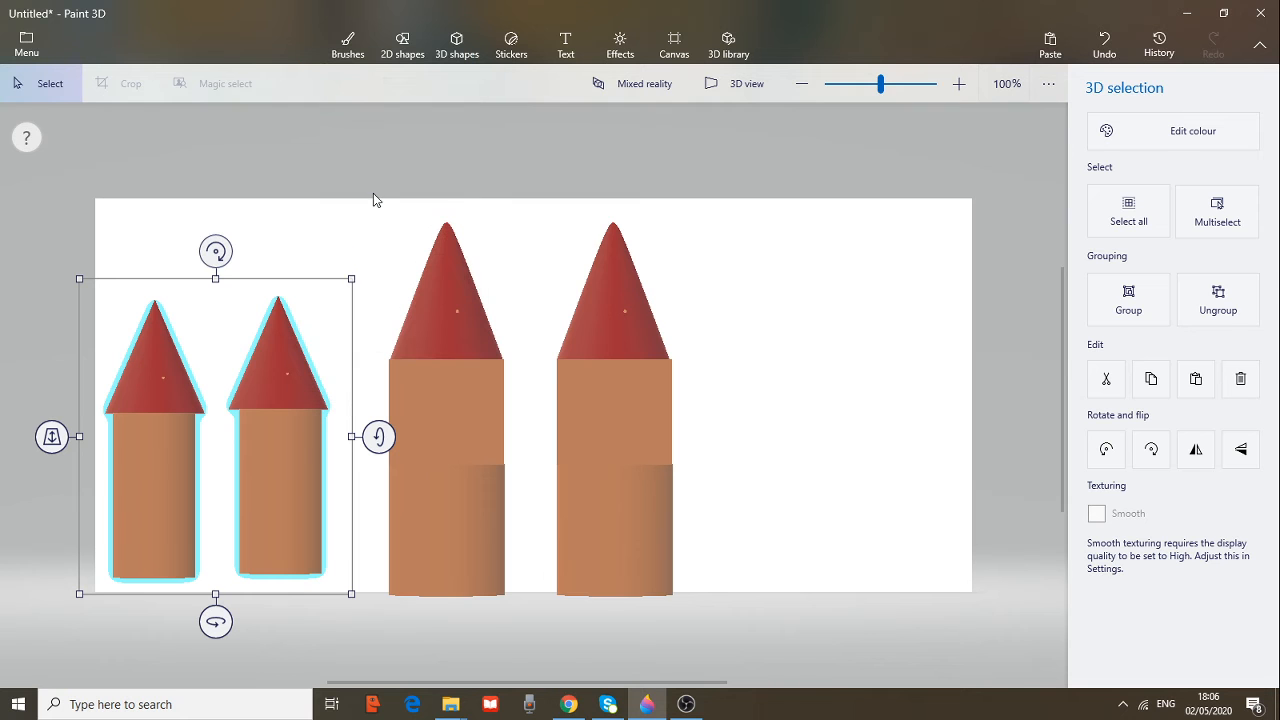
left_click_drag(283, 374, 898, 390)
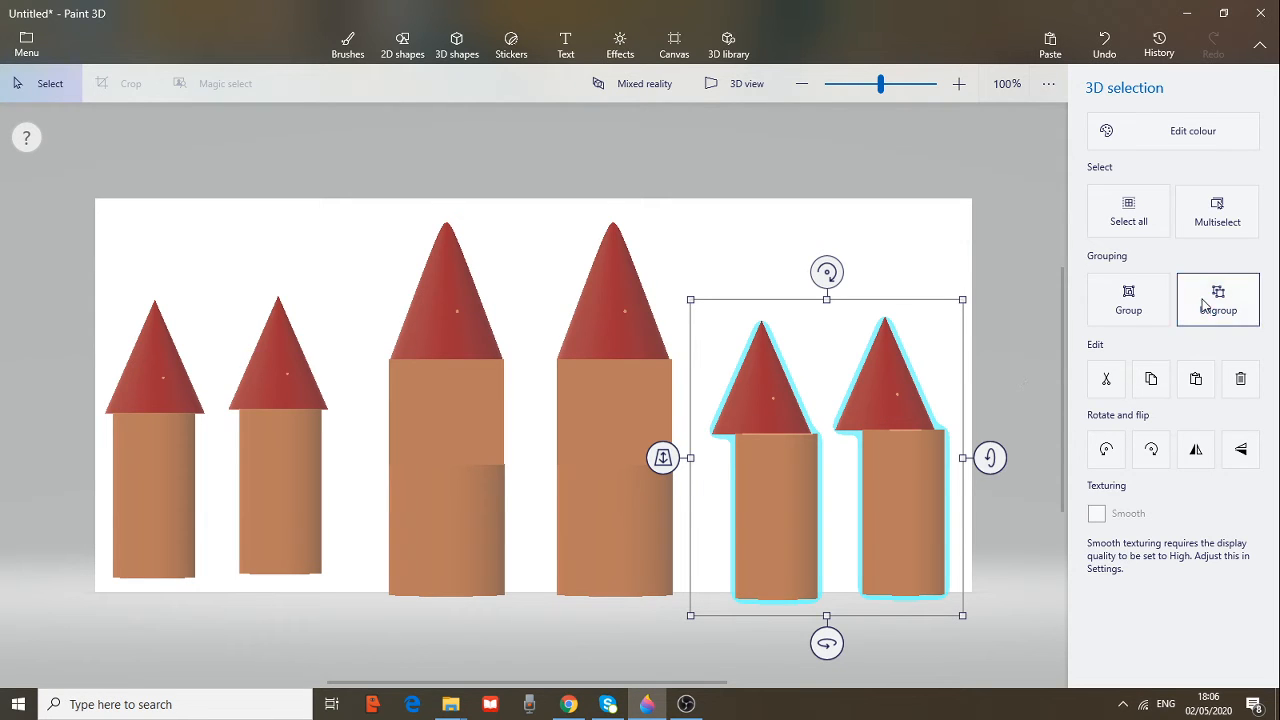
Ungroup the right pair of small towers, centre each cone over its cylinder and group all the parts
key("Escape")
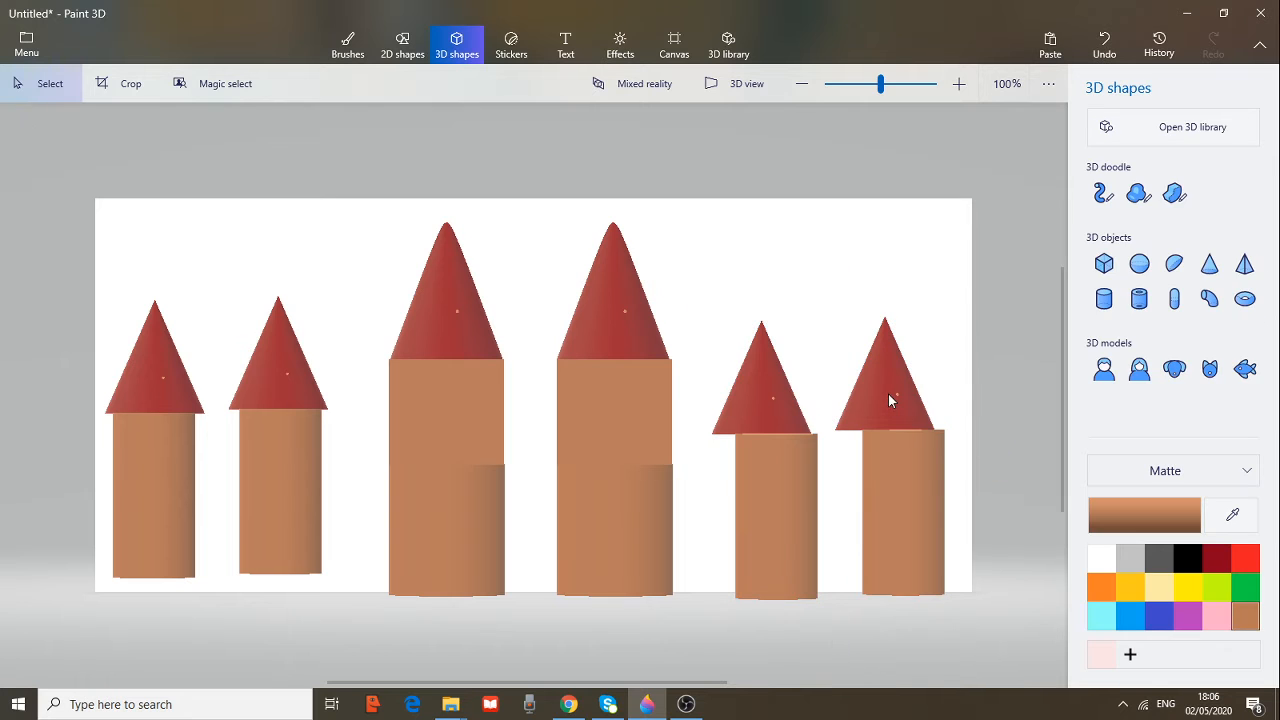
left_click_drag(891, 392, 900, 389)
mouse_move(762, 402)
left_mouse_down()
mouse_move(774, 386)
mouse_move(782, 400)
left_mouse_up()
left_click_drag(968, 633, 710, 230)
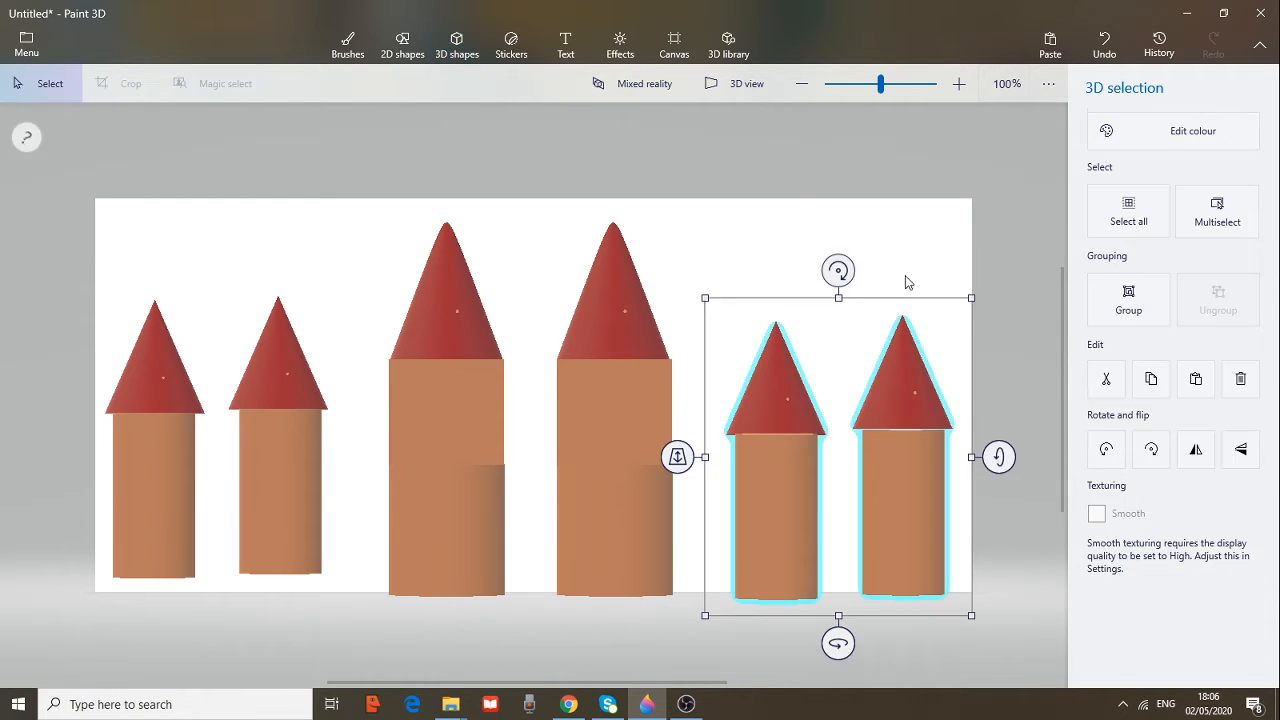
left_click(1157, 297)
Draw a long horizontal brown capsule beside the right large tower's cone and flatten it into a thin line
left_click(454, 52)
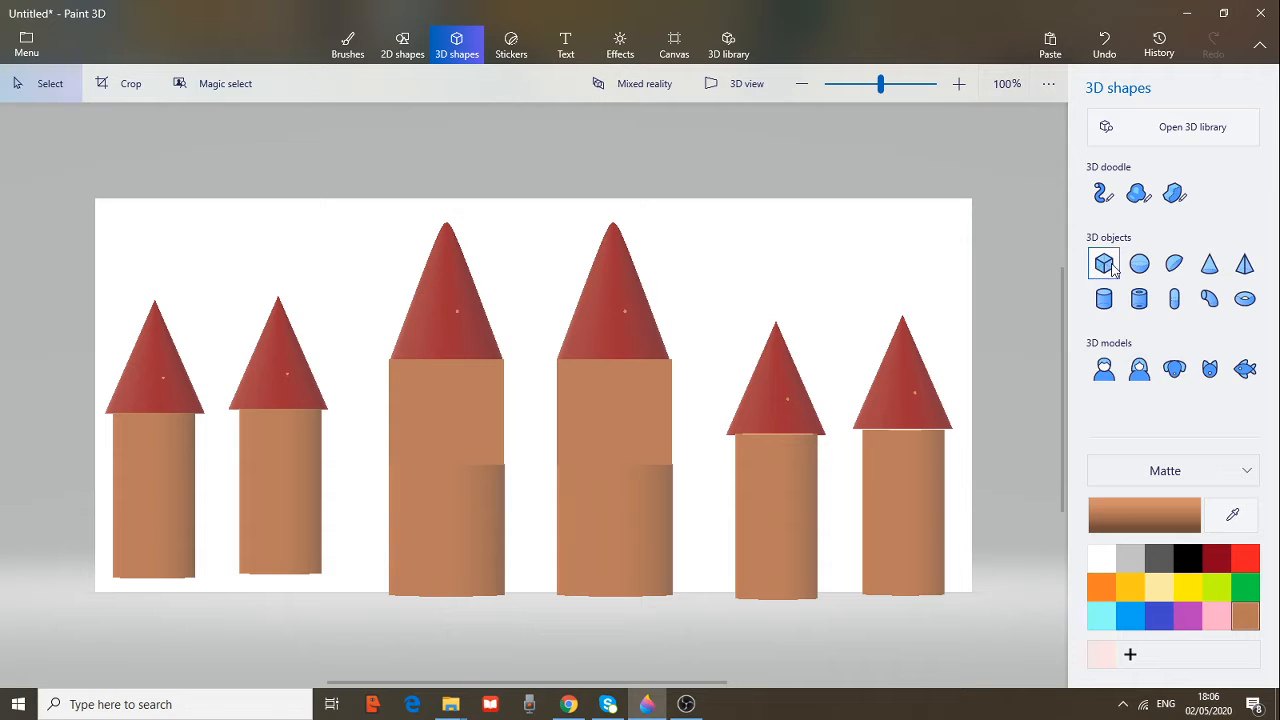
left_click(1176, 302)
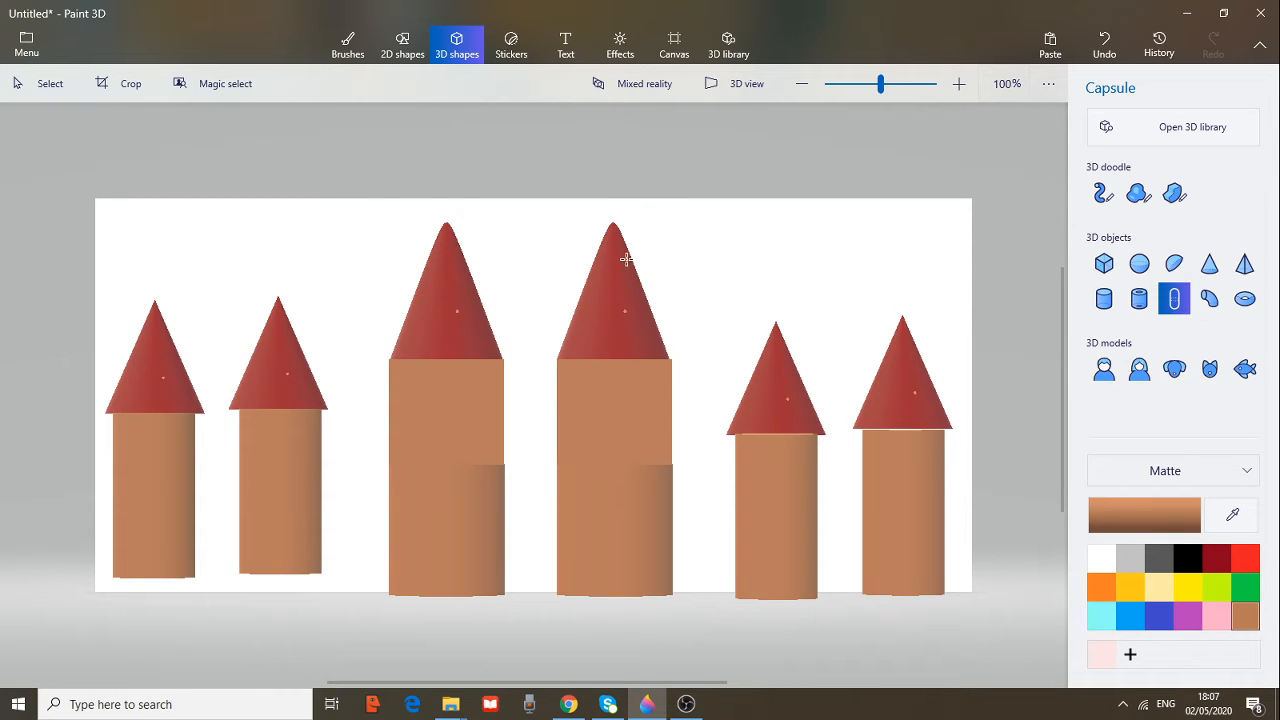
mouse_move(632, 255)
left_mouse_down()
mouse_move(686, 223)
mouse_move(700, 257)
mouse_move(791, 262)
left_mouse_up()
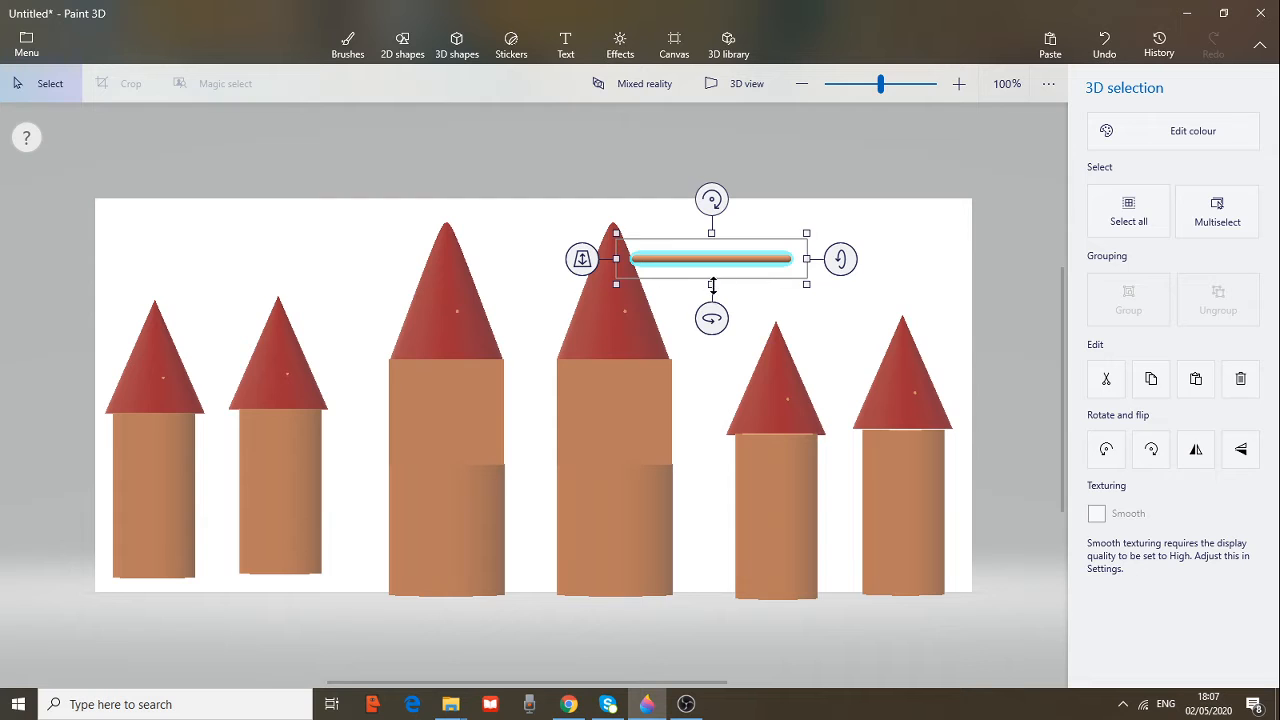
left_click_drag(712, 284, 713, 279)
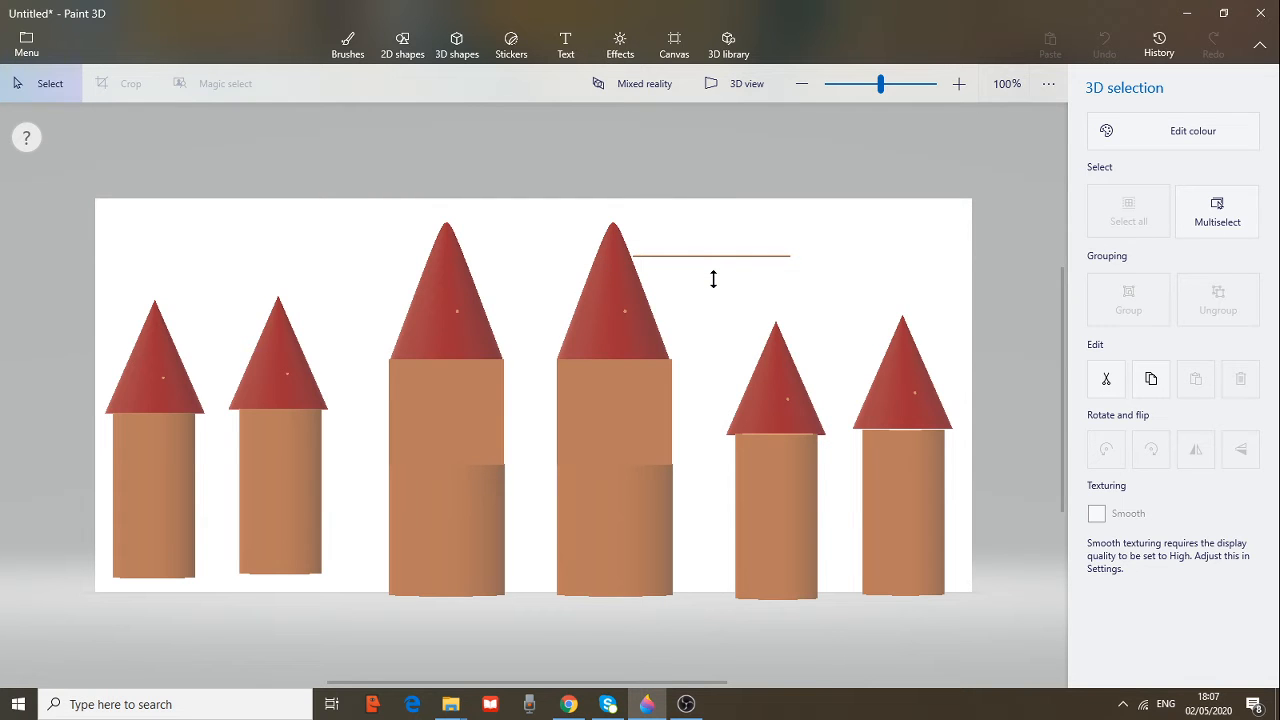
left_click_drag(714, 286, 714, 285)
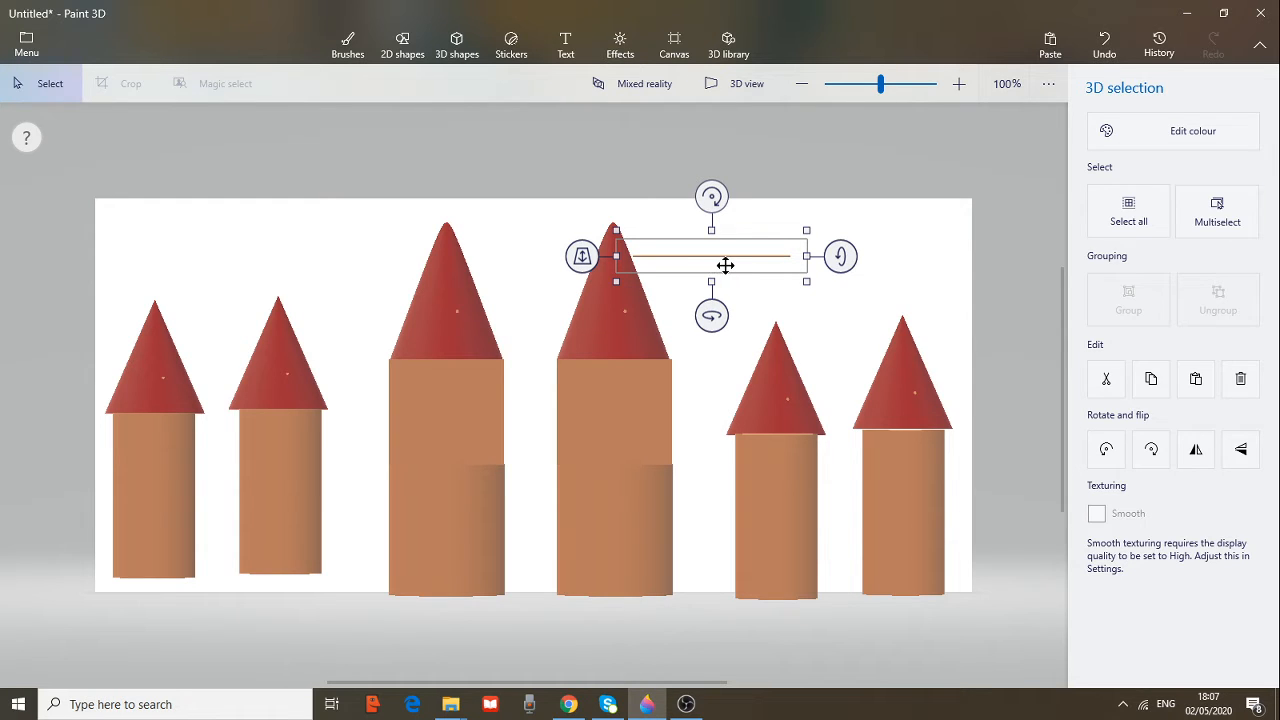
Add a copy of the capsule rod and place it just below the flattened one
key("ctrl")
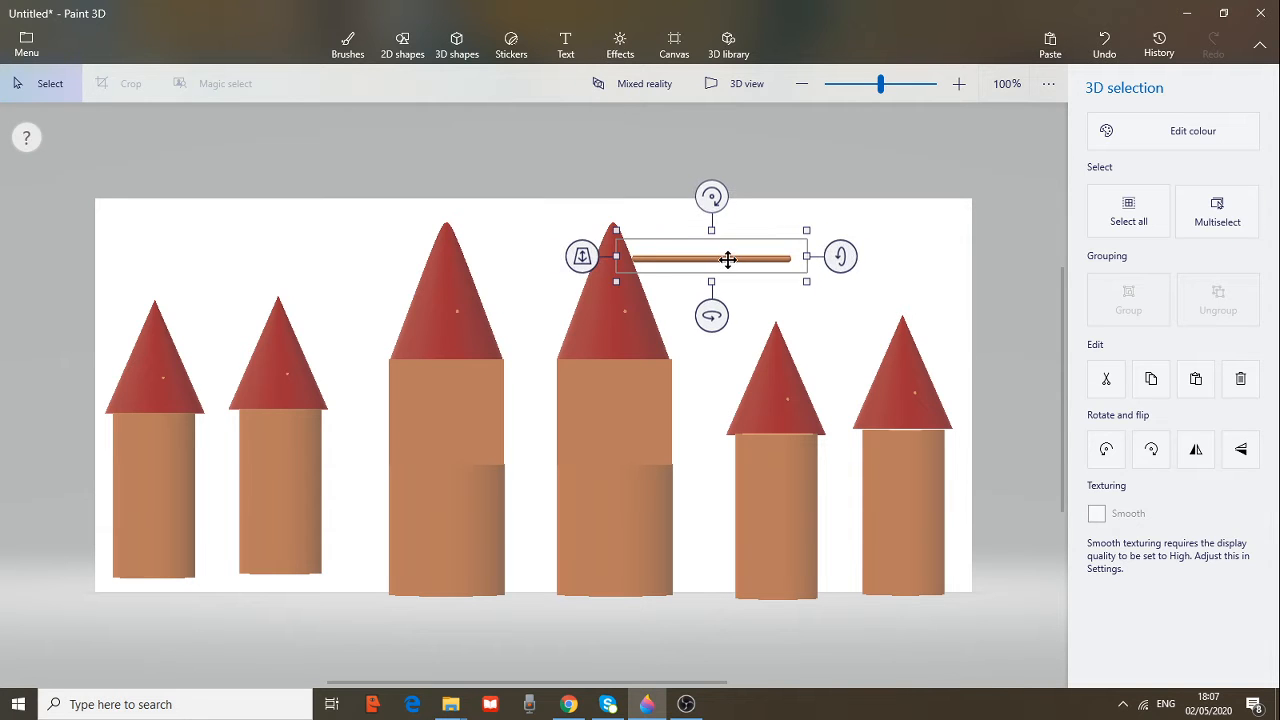
left_click_drag(727, 265, 729, 271)
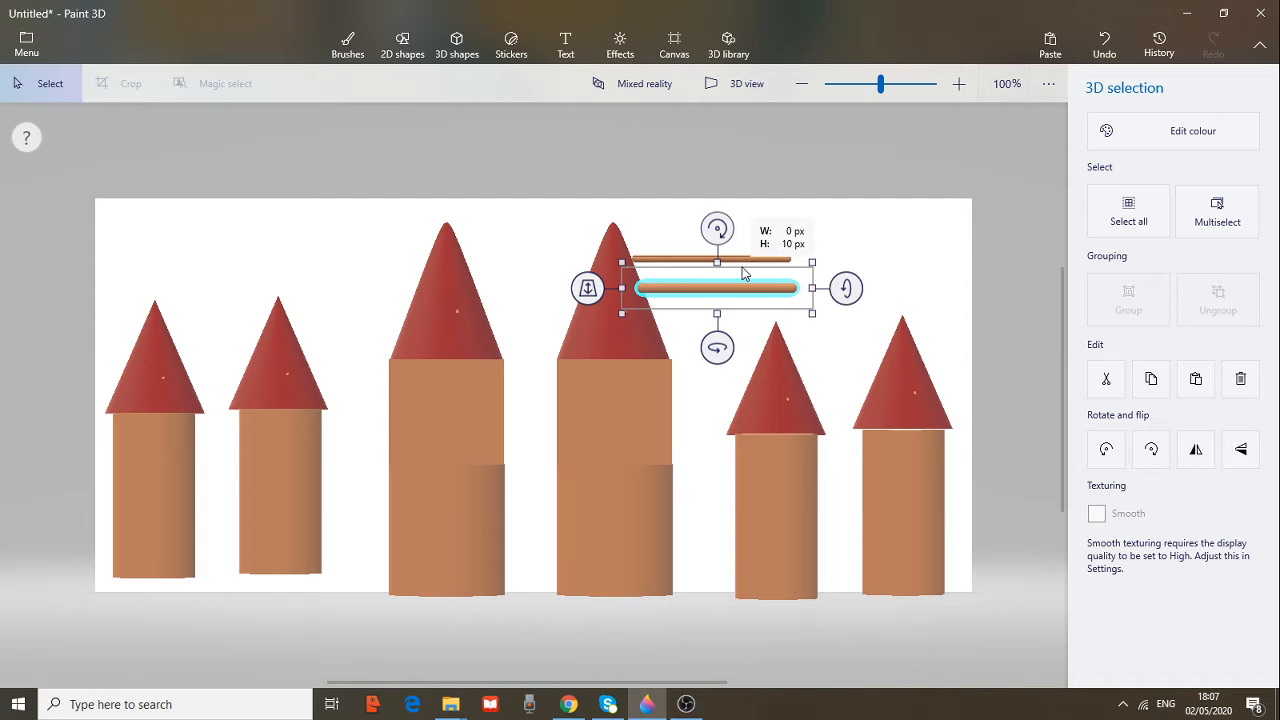
left_click(742, 273)
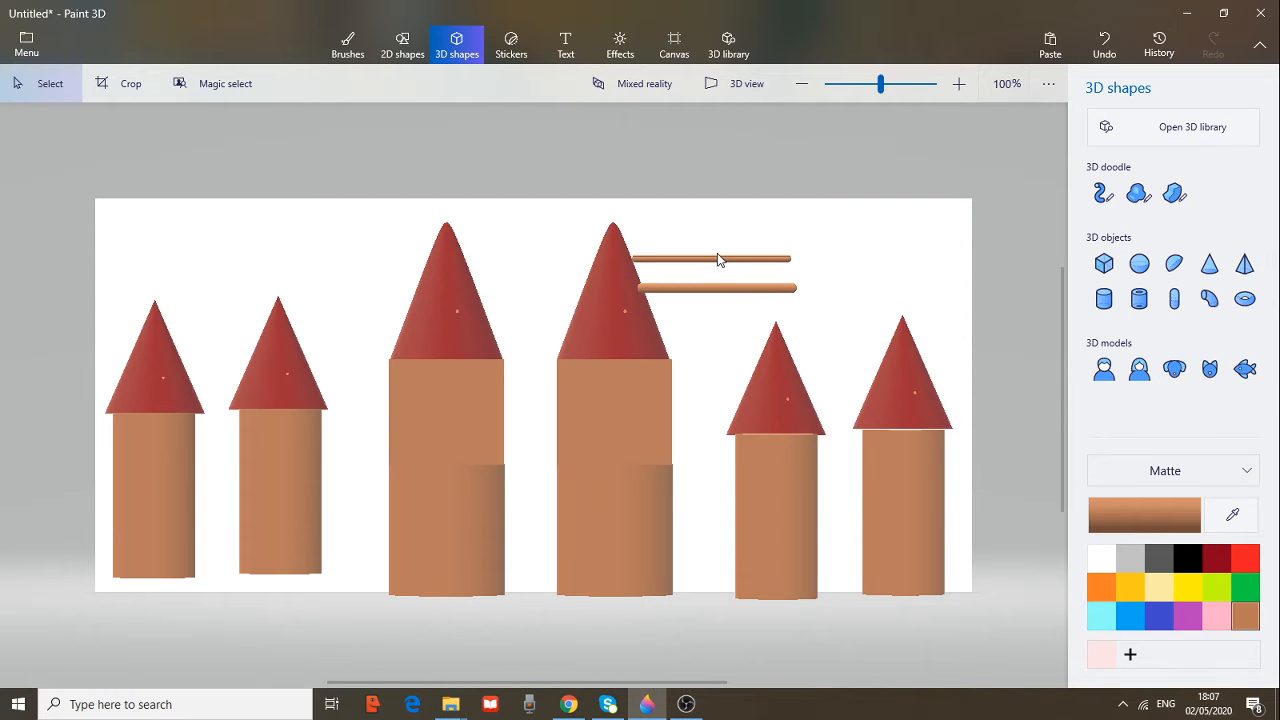
left_click_drag(737, 263, 737, 274)
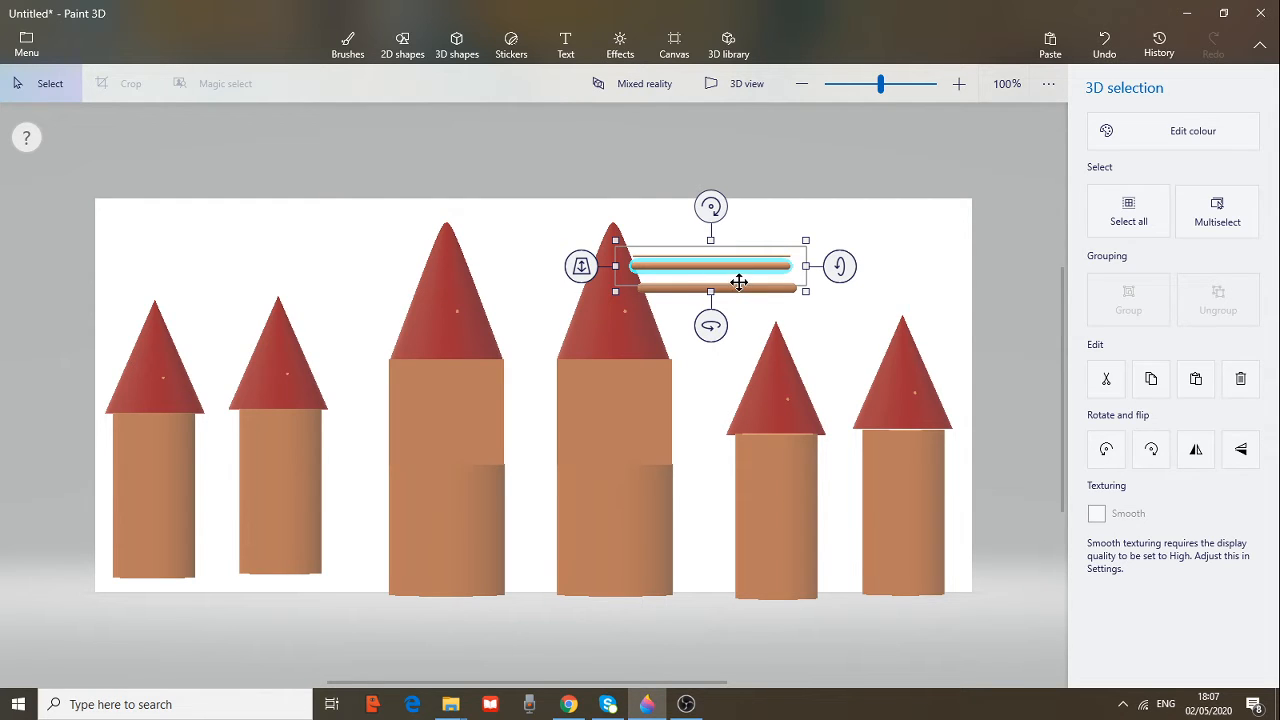
left_click_drag(740, 281, 749, 283)
left_click(757, 297)
left_click(757, 304)
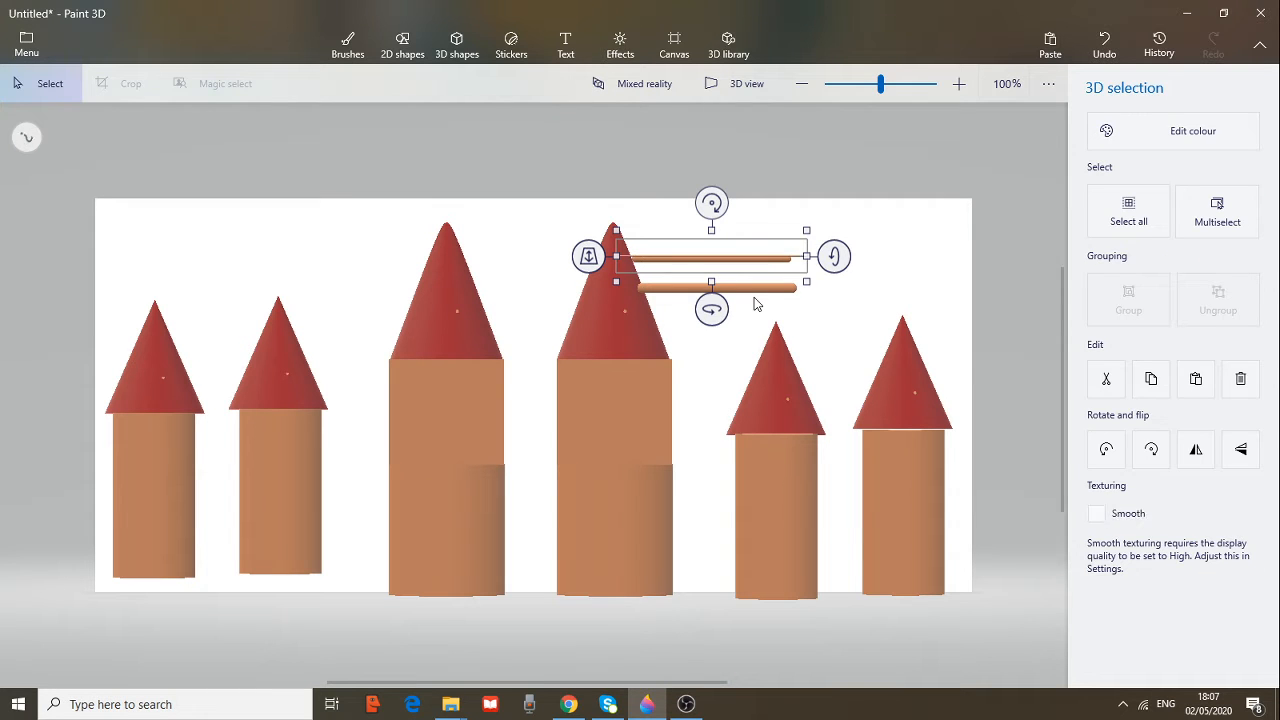
left_click(755, 304)
left_click(755, 304)
left_click(755, 304)
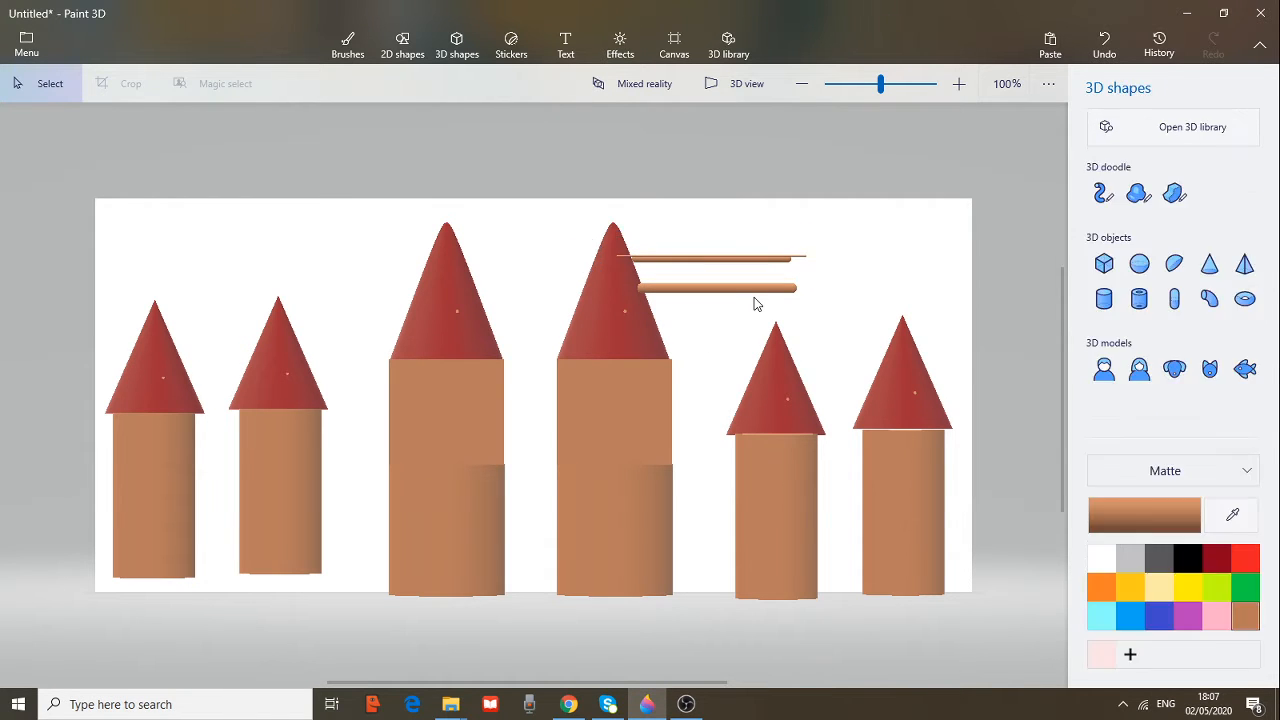
left_click(755, 304)
left_click(755, 304)
key("ctrl+v")
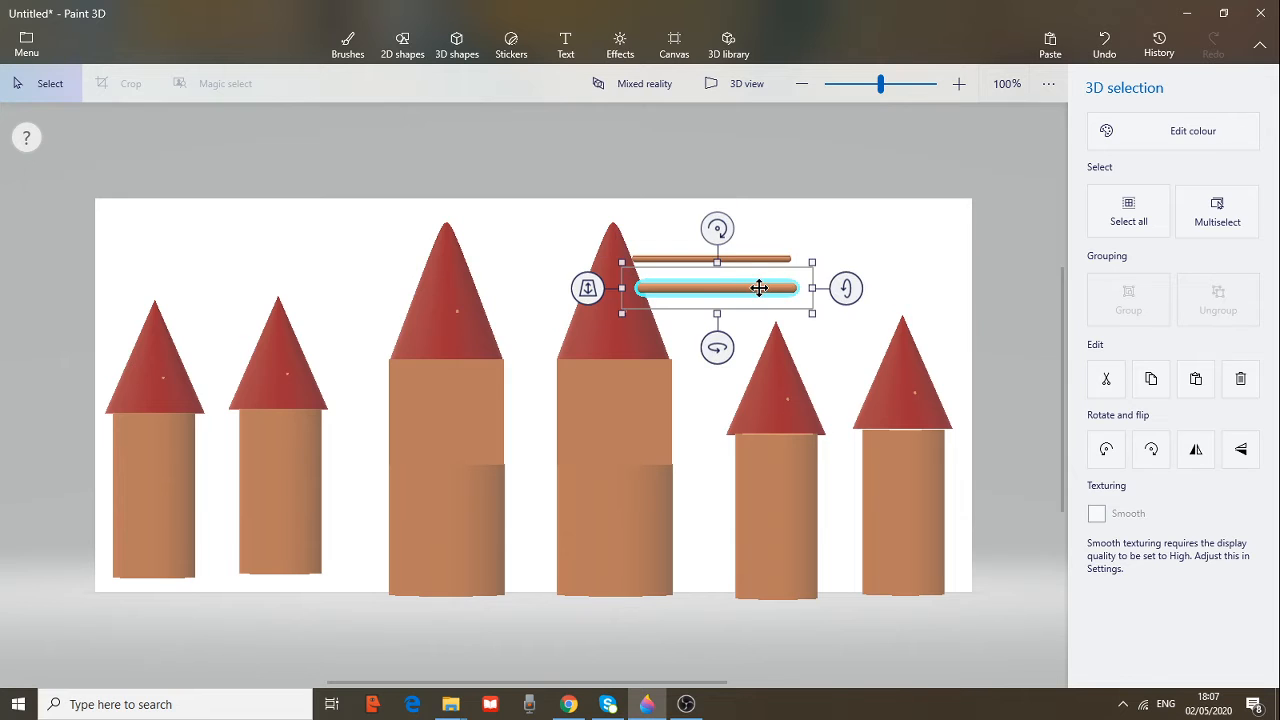
Move the lower rod to the base of the towers and stretch it across the canvas's full width
left_click_drag(760, 286, 590, 589)
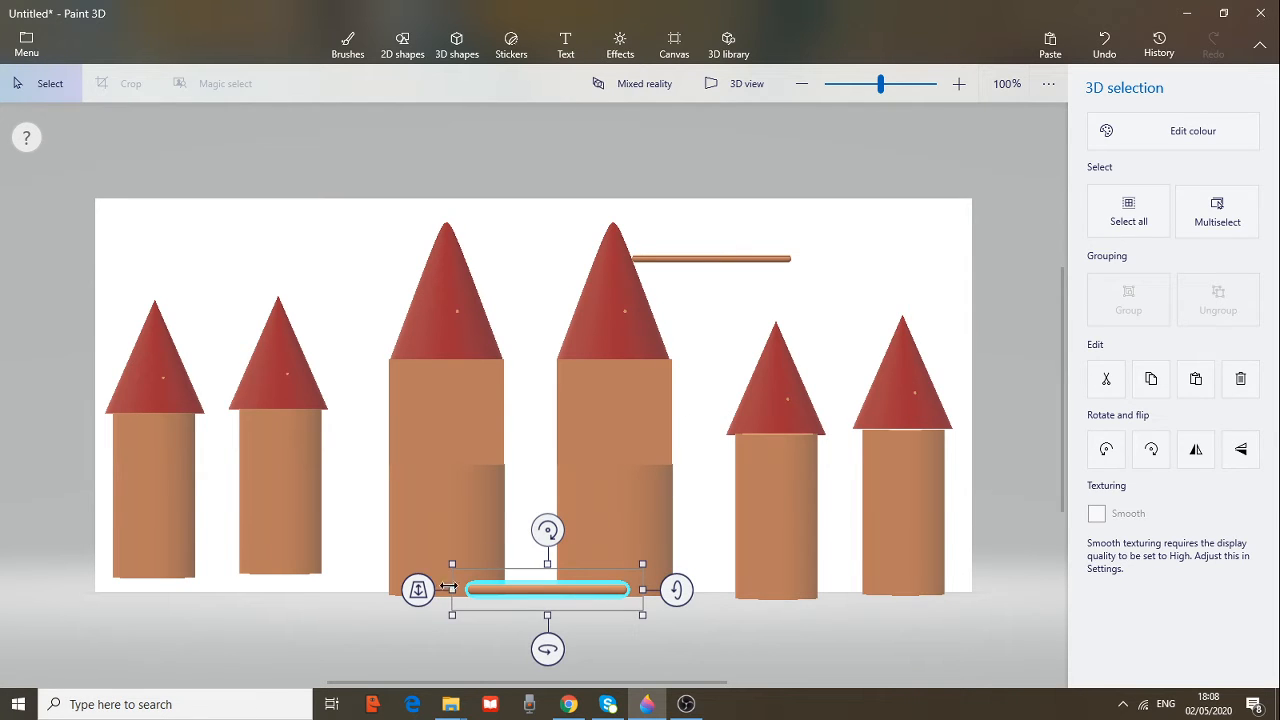
left_click_drag(448, 588, 84, 580)
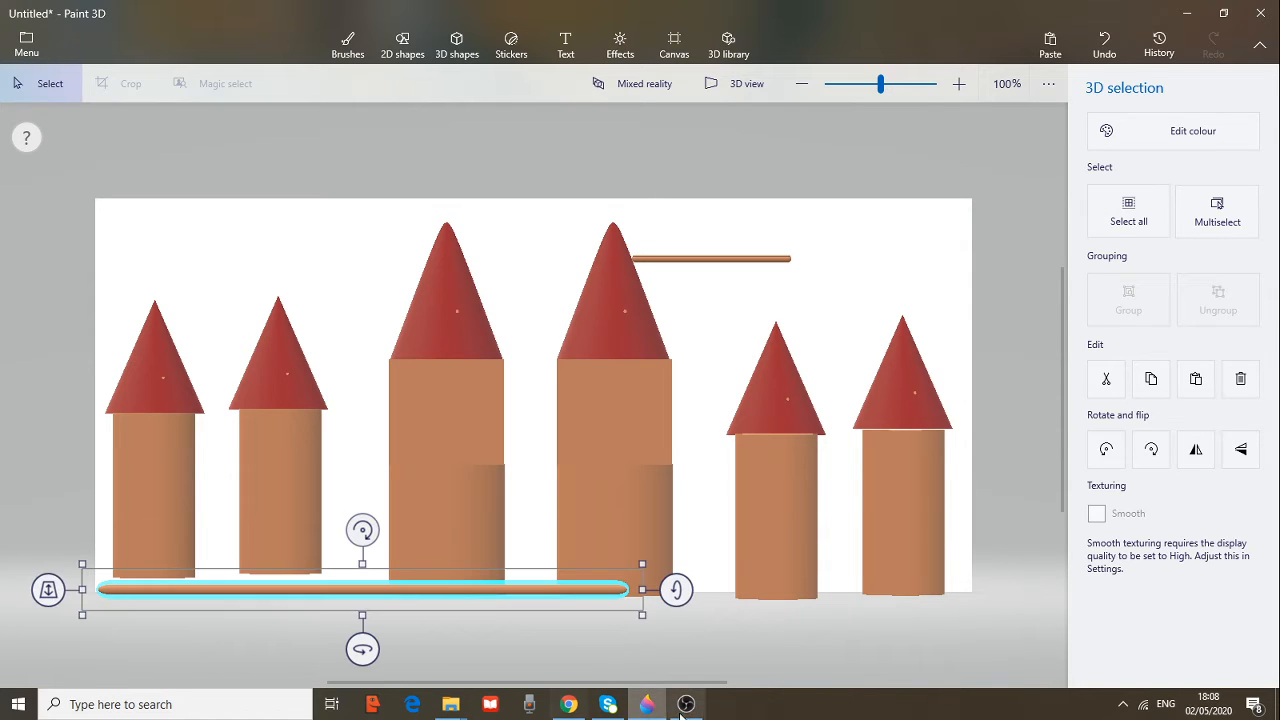
left_click_drag(642, 590, 979, 594)
Raise the right pair of small towers so their bases align with the left pair
left_click(777, 518)
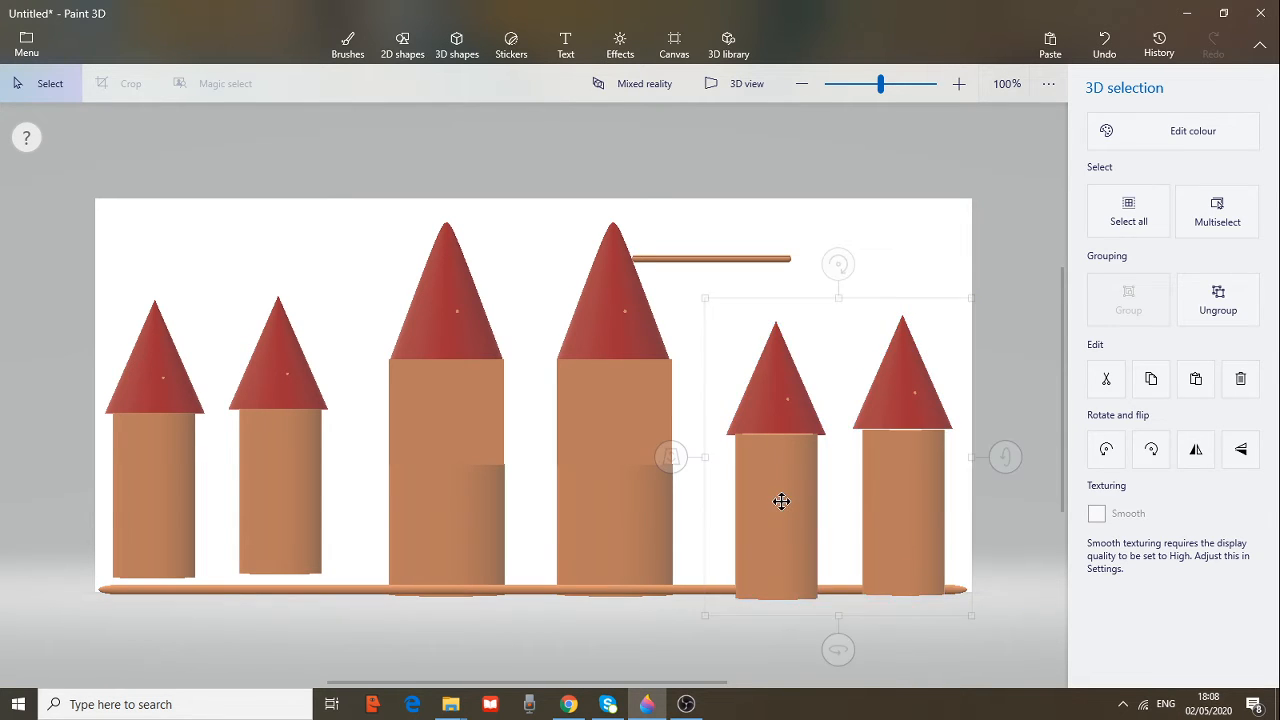
left_click_drag(781, 501, 771, 496)
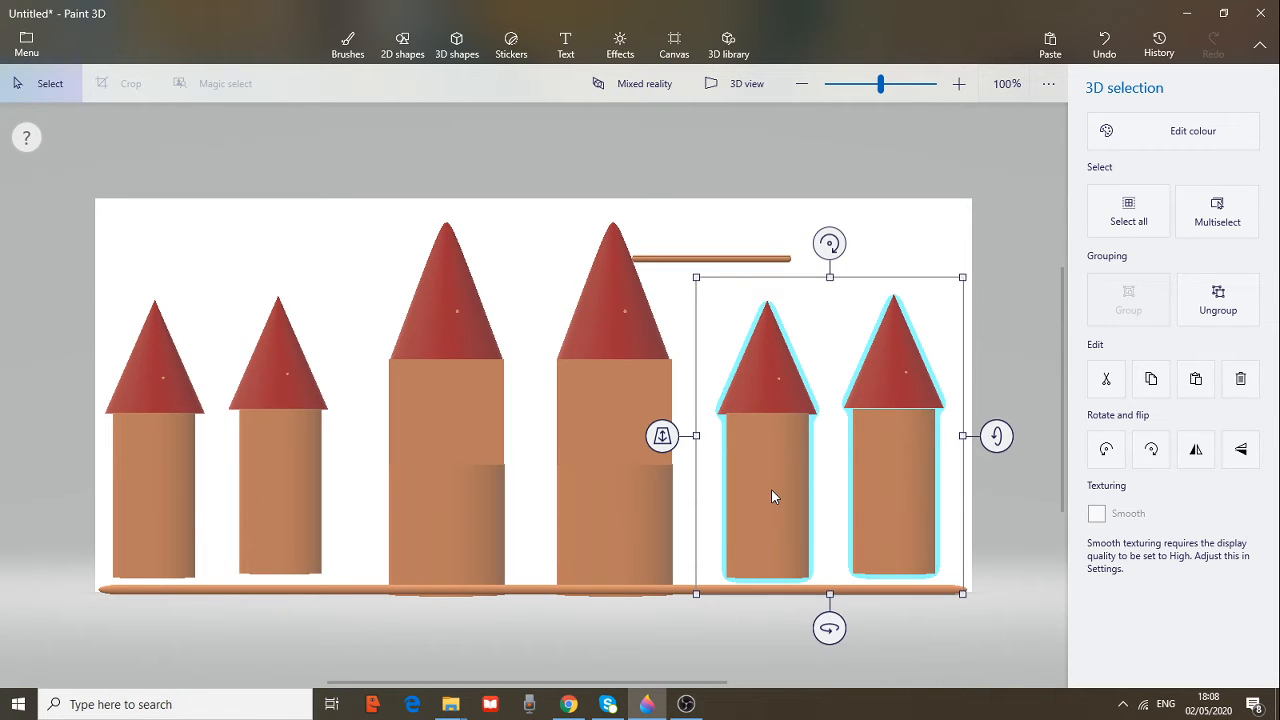
Move the remaining rod just above the base rod and stretch it across all the towers
left_click(713, 257)
left_click(757, 260)
left_click_drag(757, 260, 986, 574)
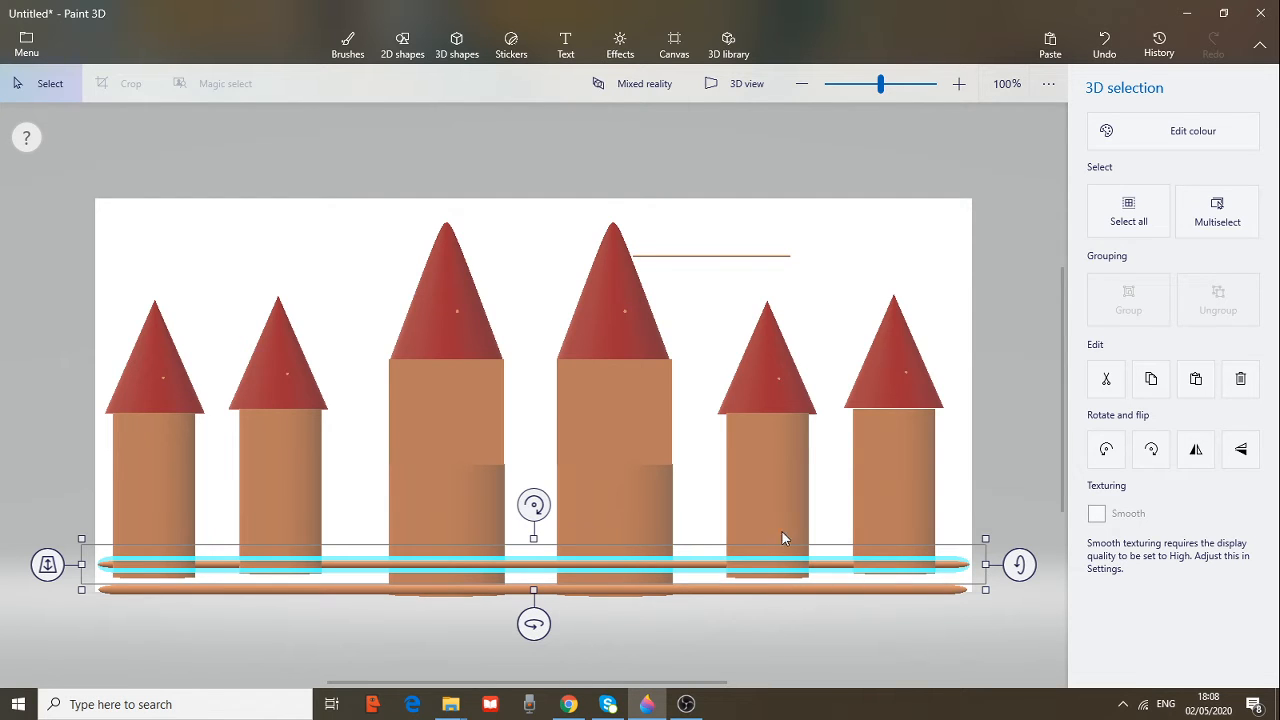
Delete the leftover flattened capsule beside the right large tower's cone
left_click(704, 260)
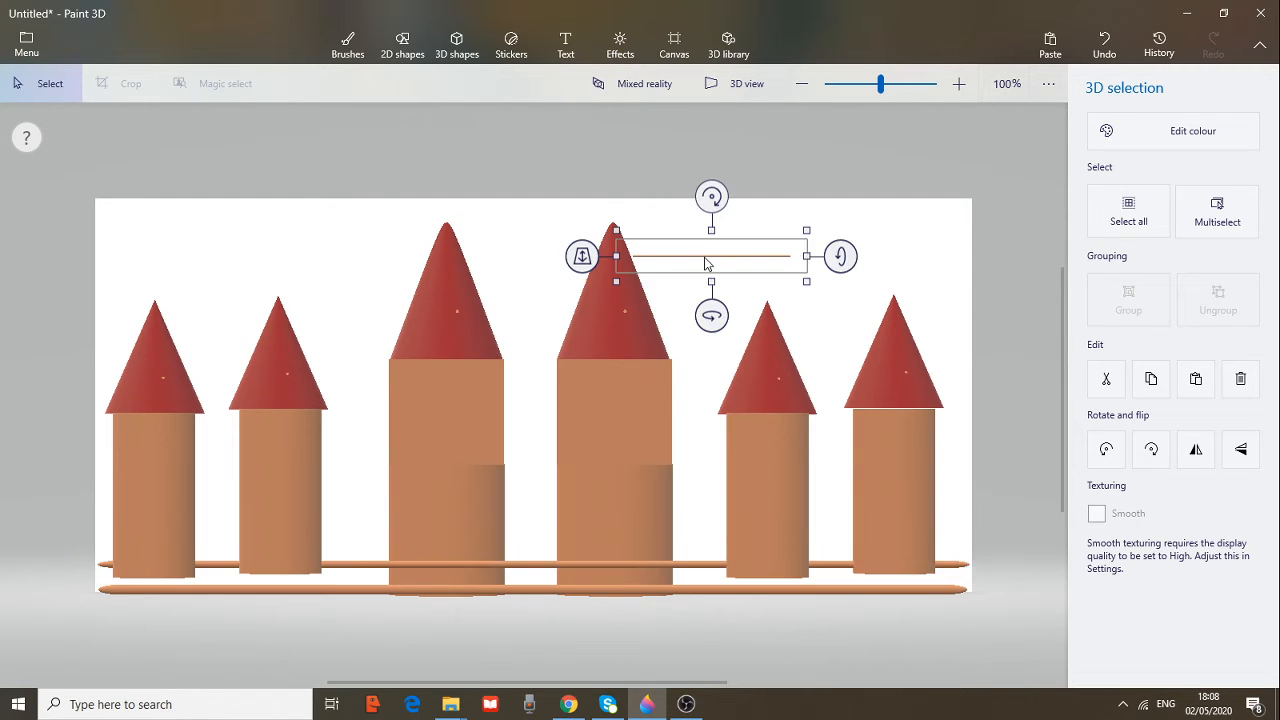
right_click(705, 264)
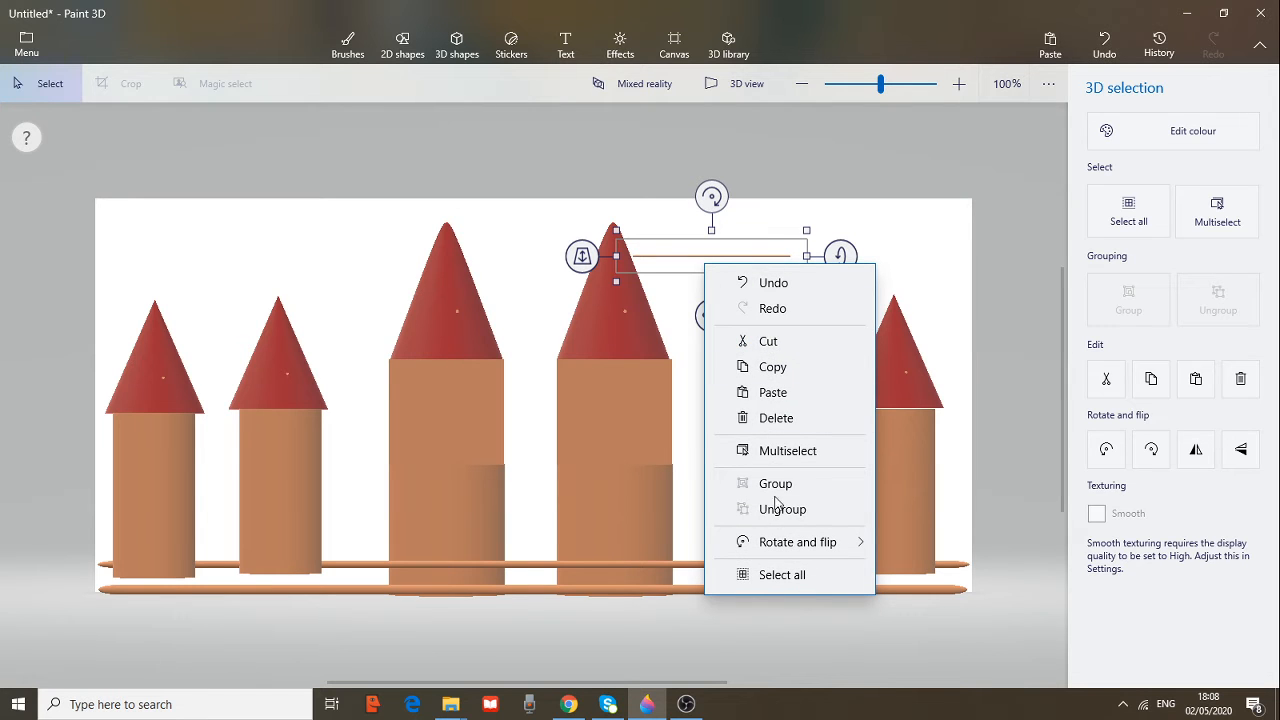
left_click(777, 418)
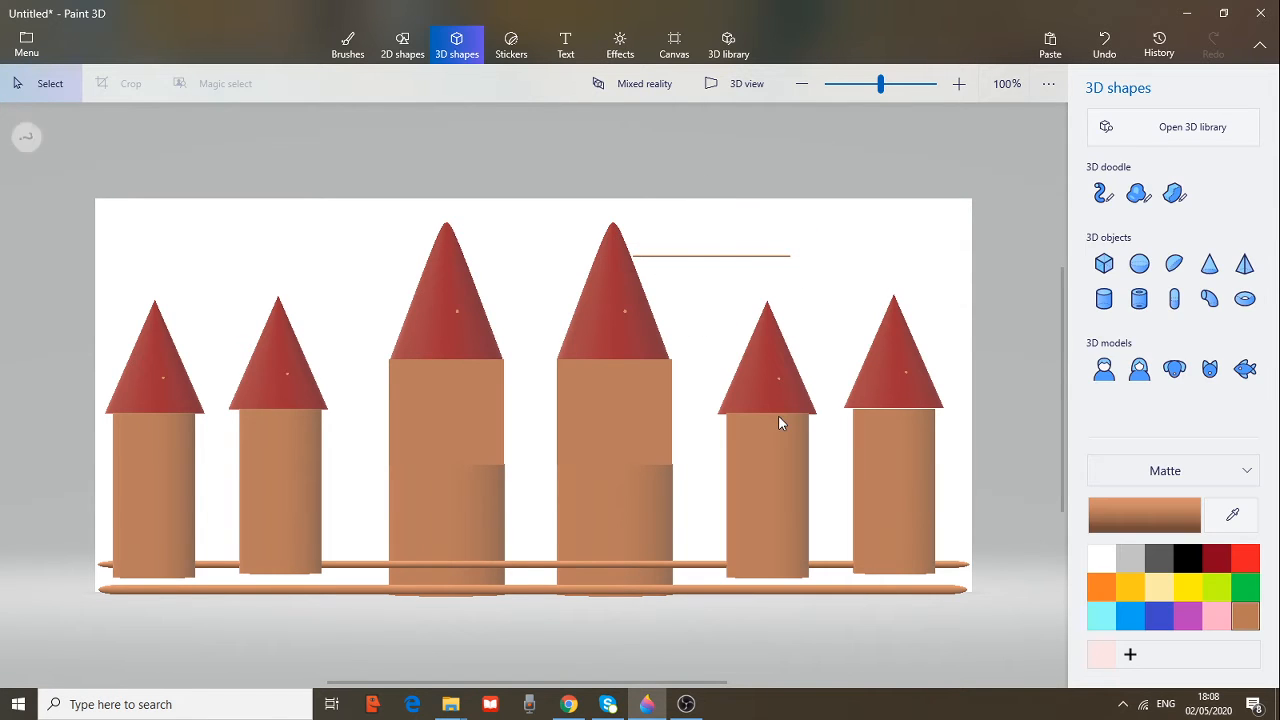
Duplicate the base rod and place the copy across all the towers, just above the second rod
left_click(586, 591)
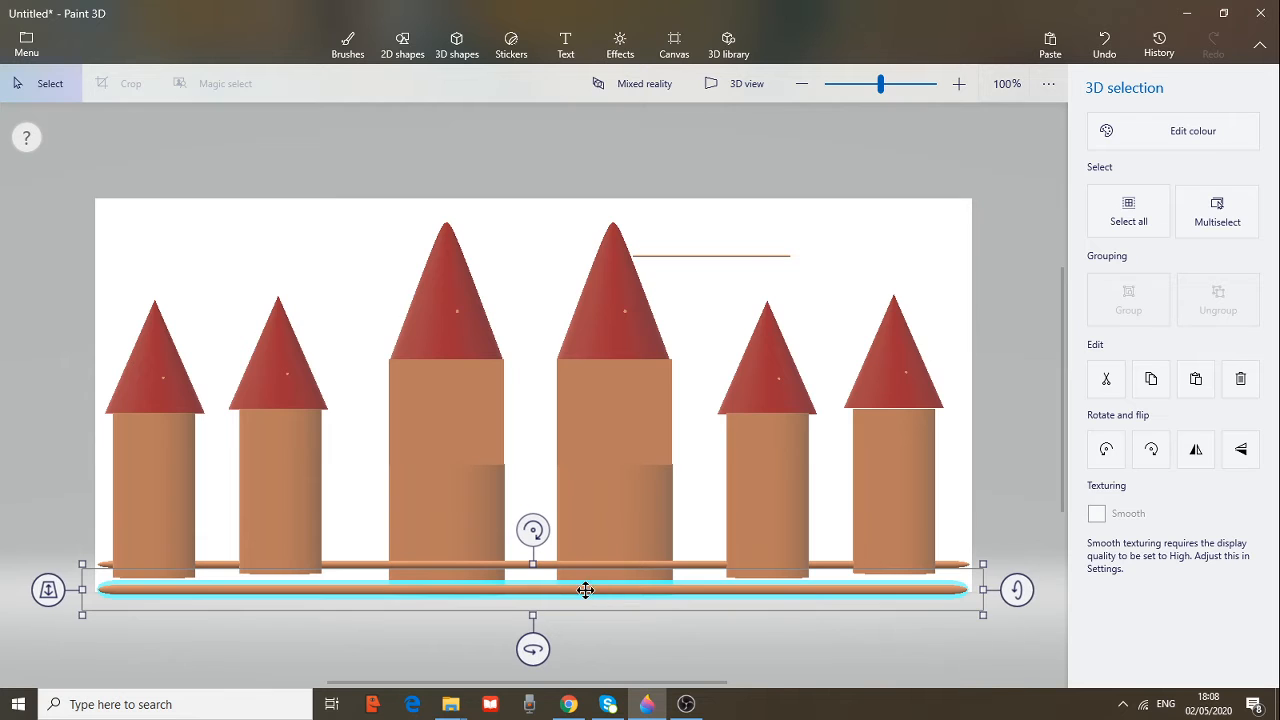
right_click(586, 590)
left_click(664, 370)
key("ctrl+v")
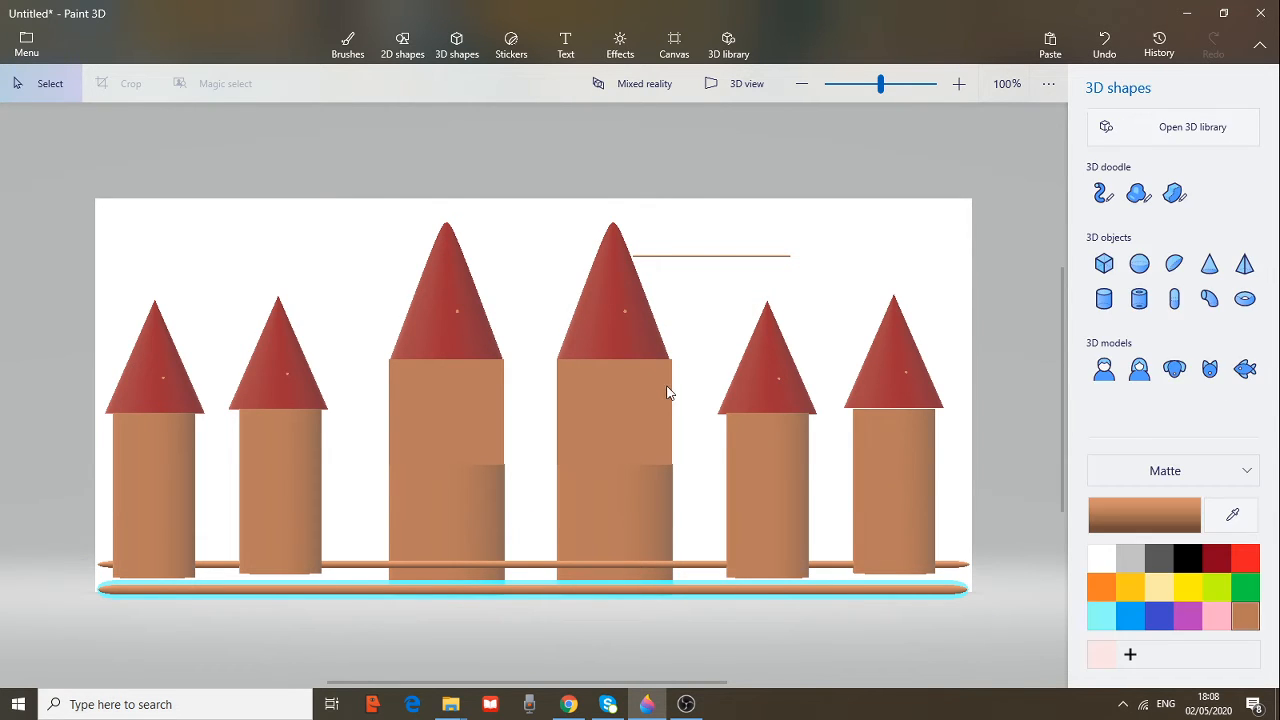
left_click_drag(605, 589, 607, 533)
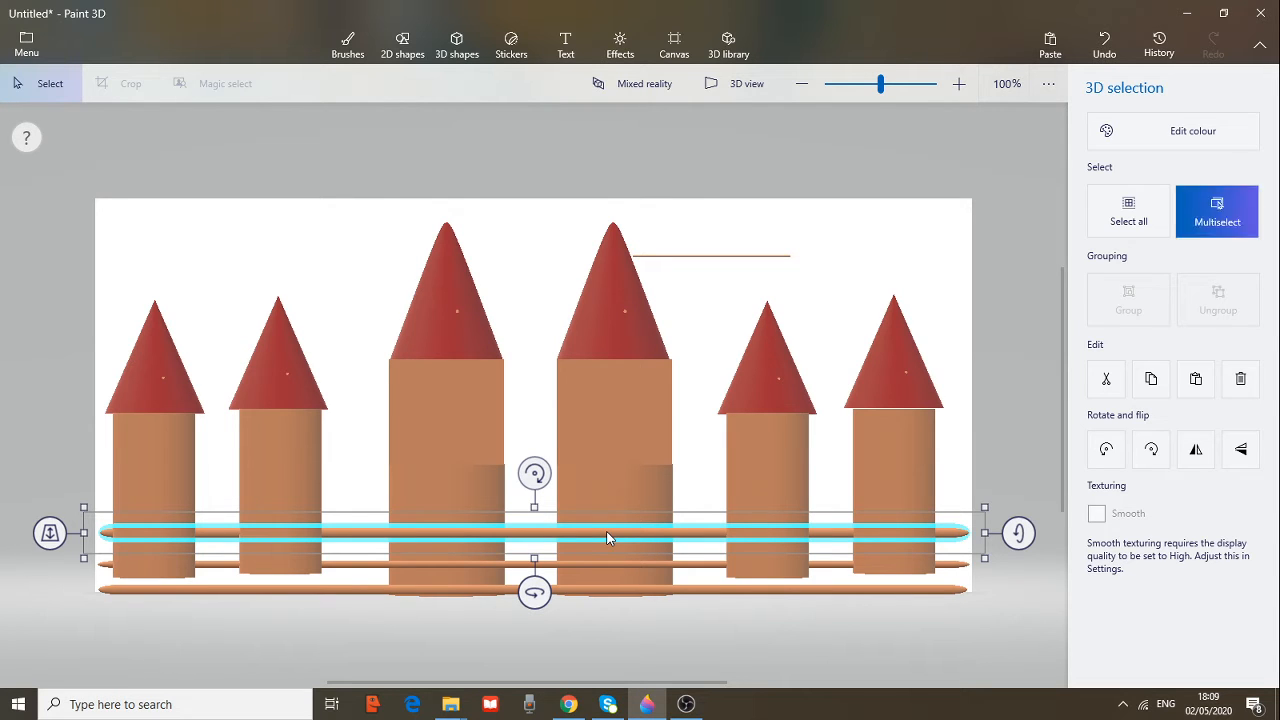
key("ctrl+v")
mouse_move(606, 537)
left_mouse_down()
mouse_move(598, 589)
mouse_move(586, 520)
mouse_move(597, 538)
left_mouse_up()
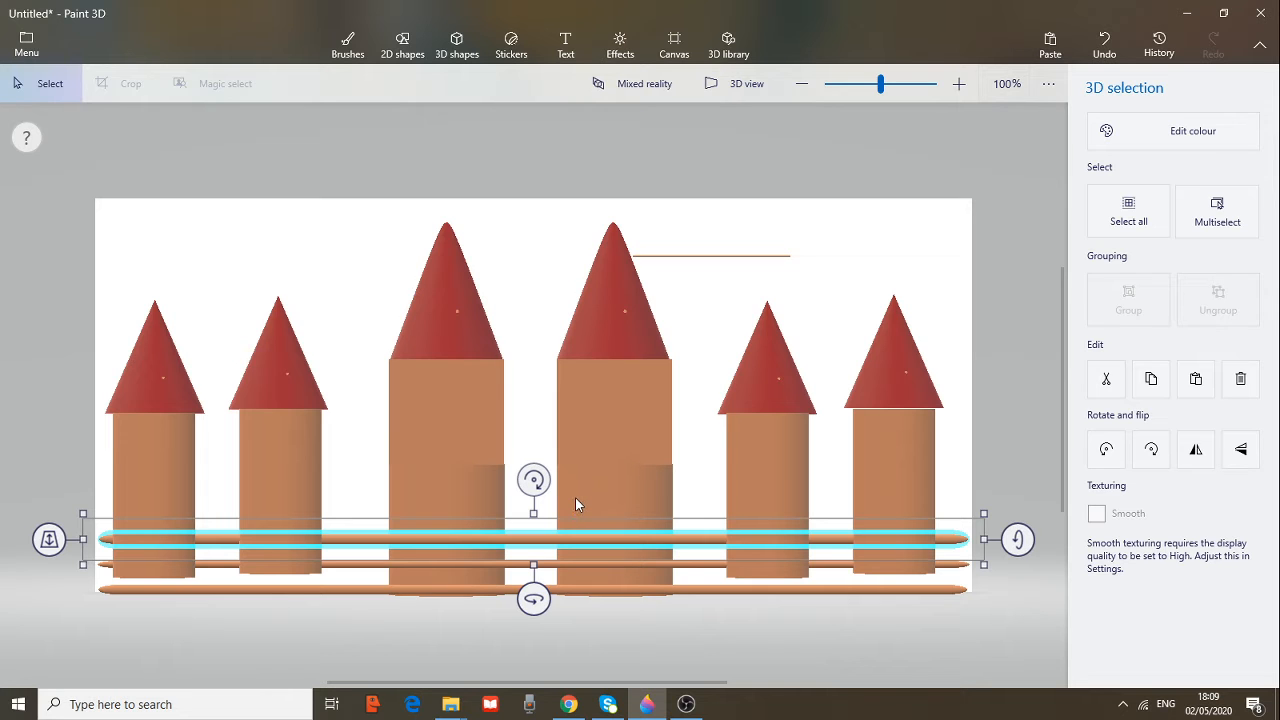
right_click(575, 497)
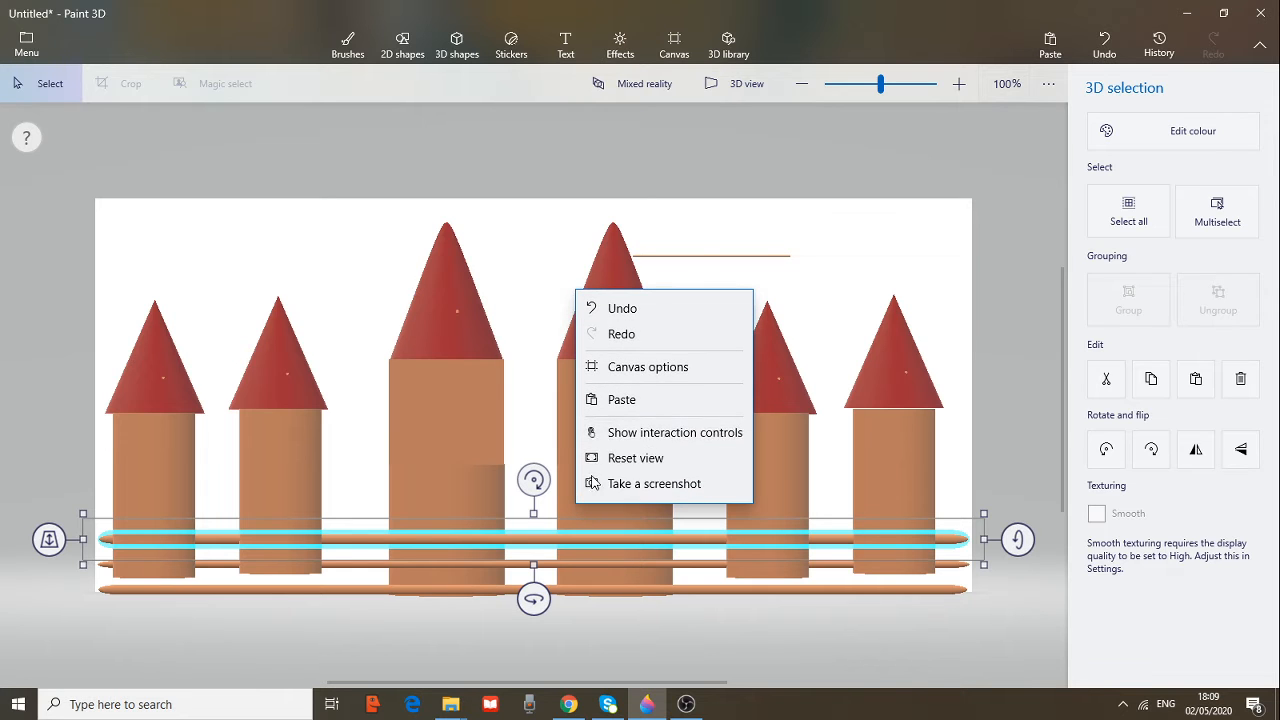
left_click(622, 400)
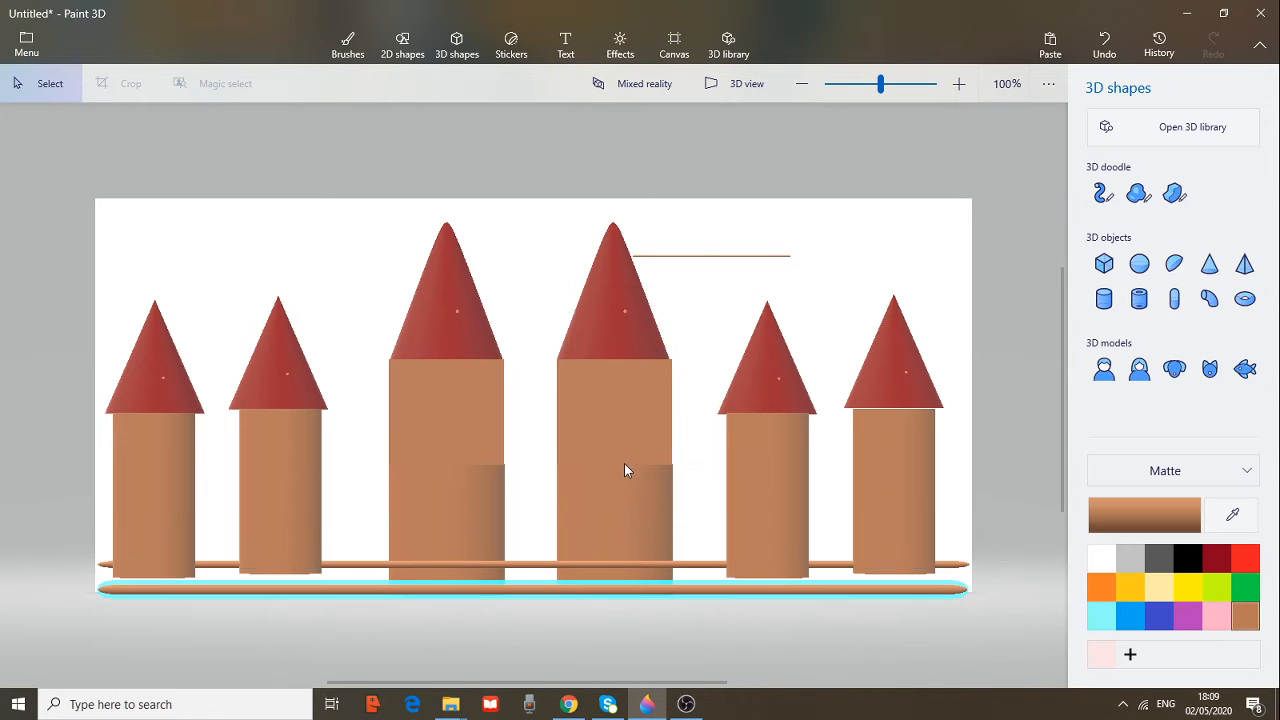
left_click_drag(624, 596, 632, 546)
left_click(632, 538)
Shift the new third rod slightly left so its ends line up with the two rods below
right_click(632, 538)
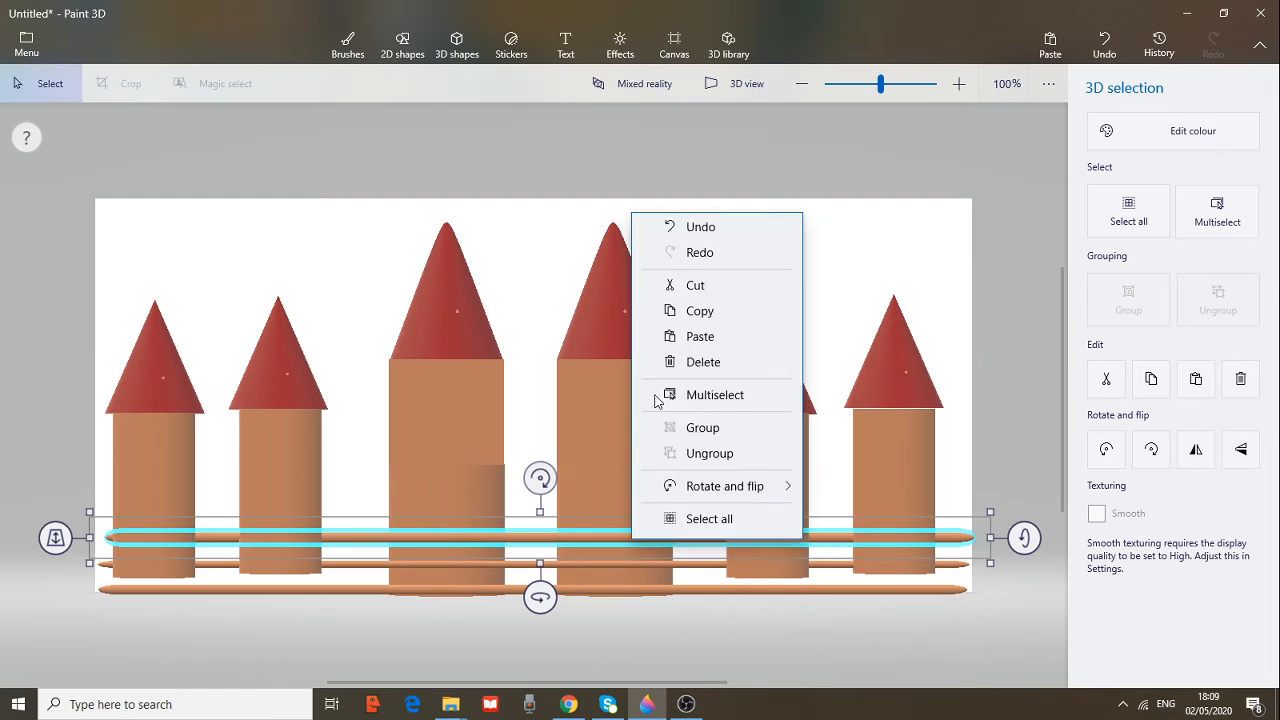
left_click(686, 318)
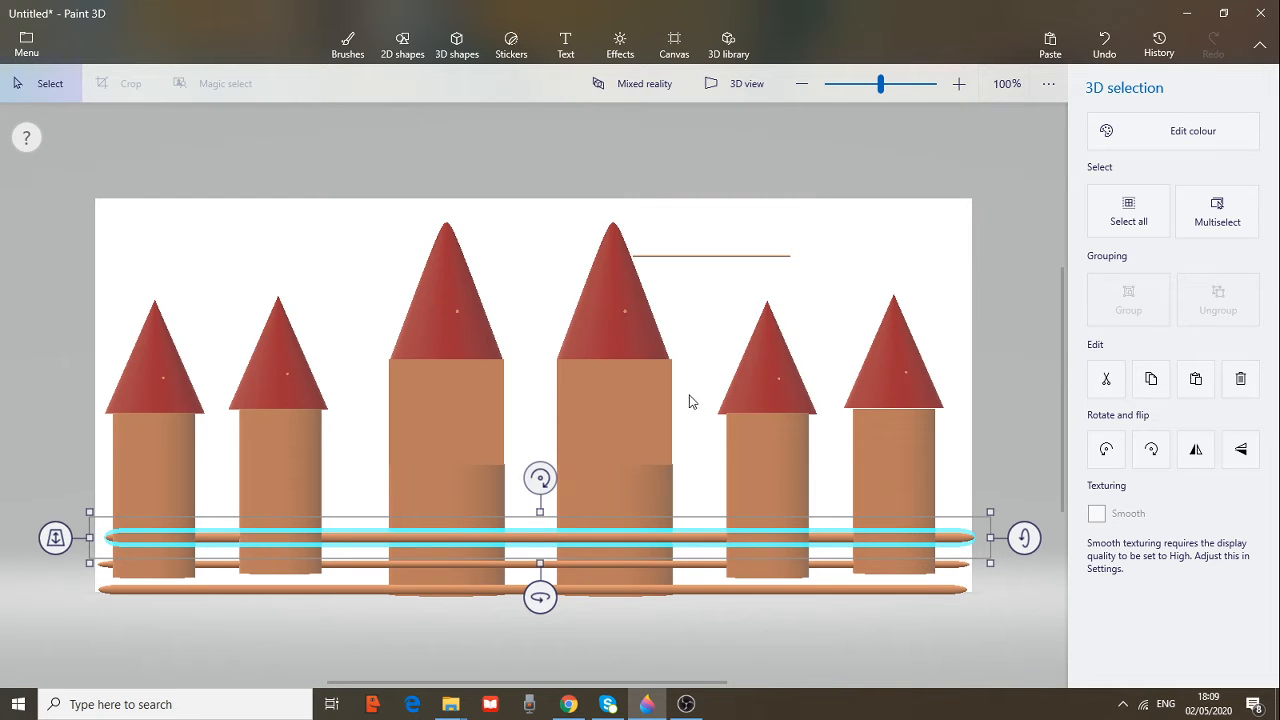
right_click(630, 531)
left_click(690, 336)
left_click(626, 530)
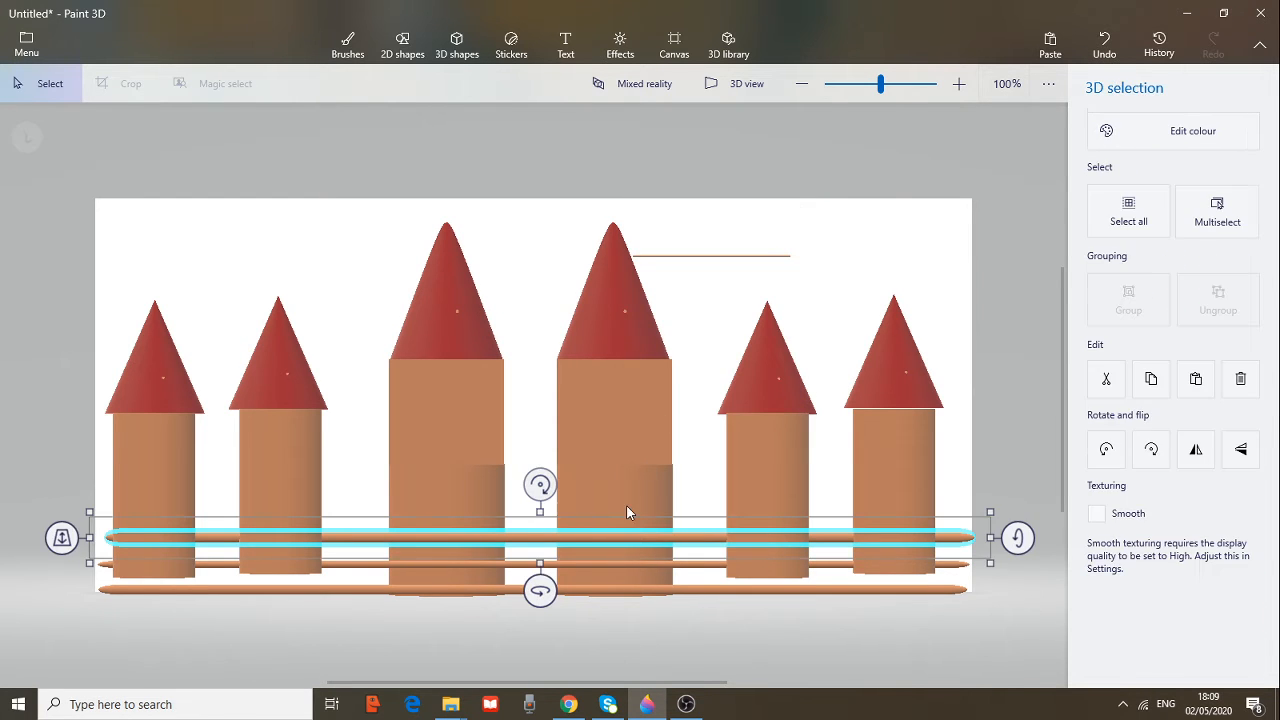
mouse_move(623, 534)
left_mouse_down()
mouse_move(626, 494)
mouse_move(629, 526)
mouse_move(615, 540)
left_mouse_up()
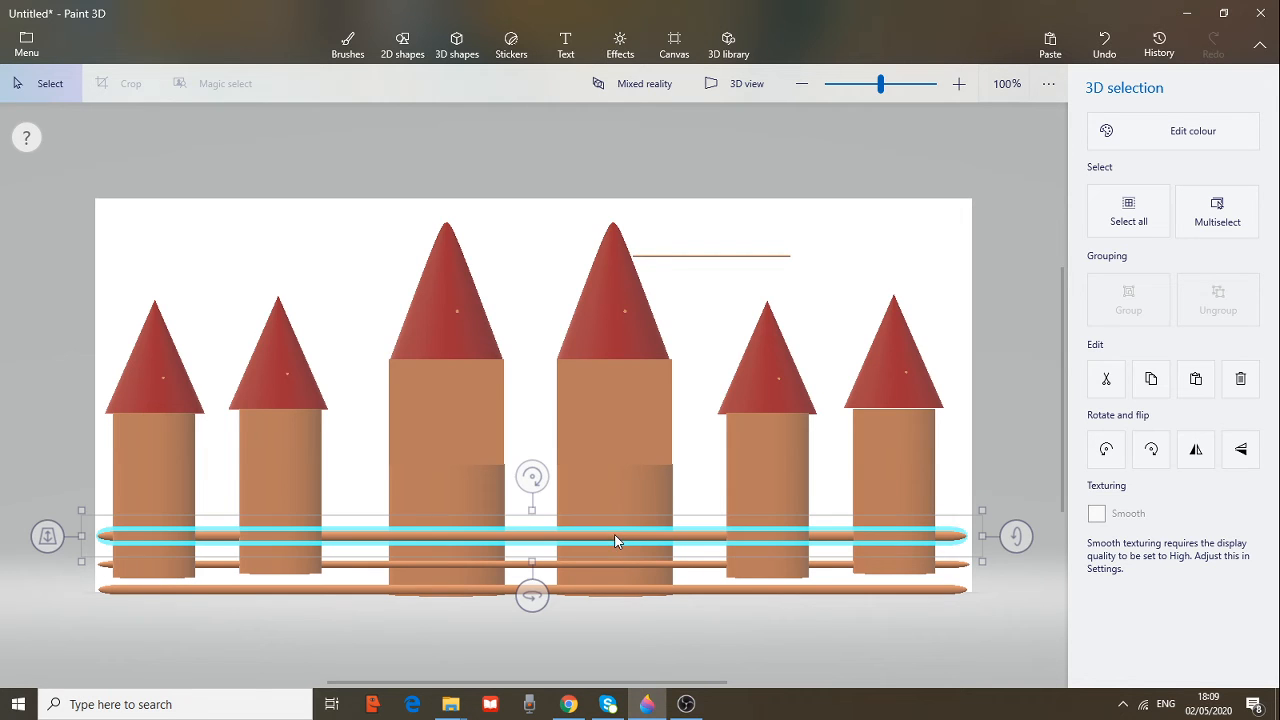
Duplicate the base rod and place the copy above the third rod as a fourth crossbar over the towers
left_click(614, 592)
right_click(614, 592)
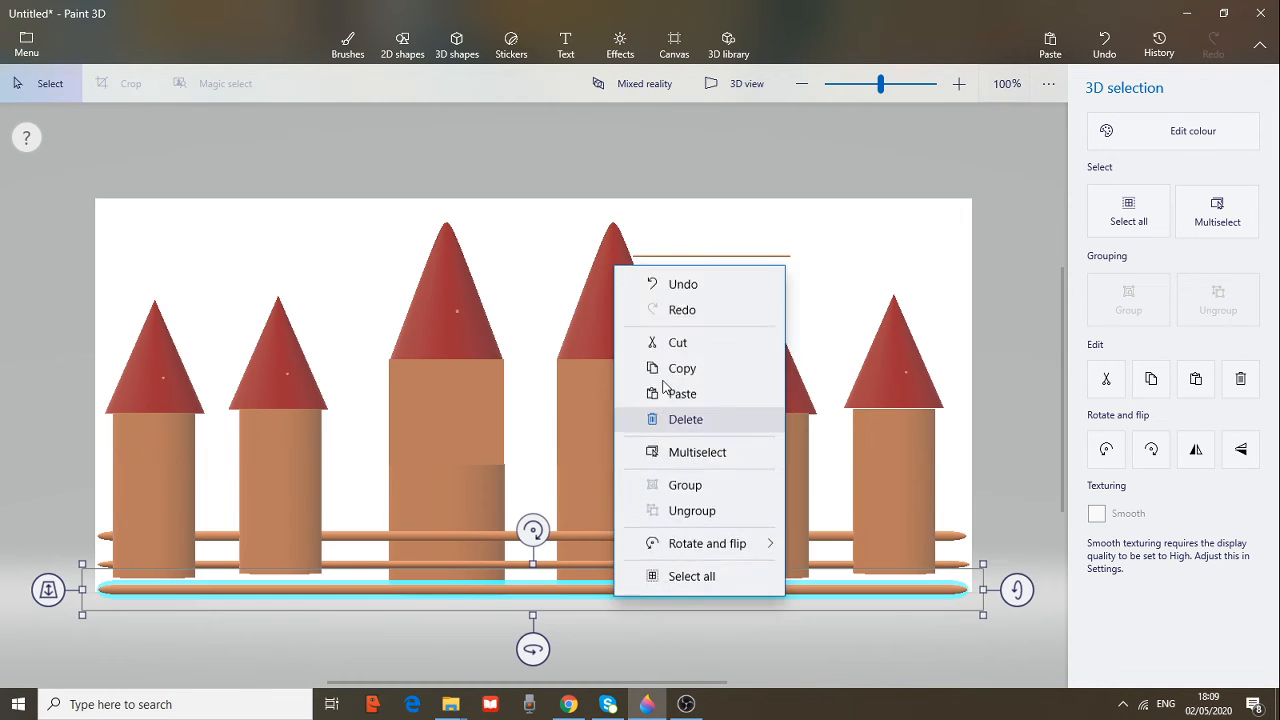
left_click(689, 370)
right_click(608, 590)
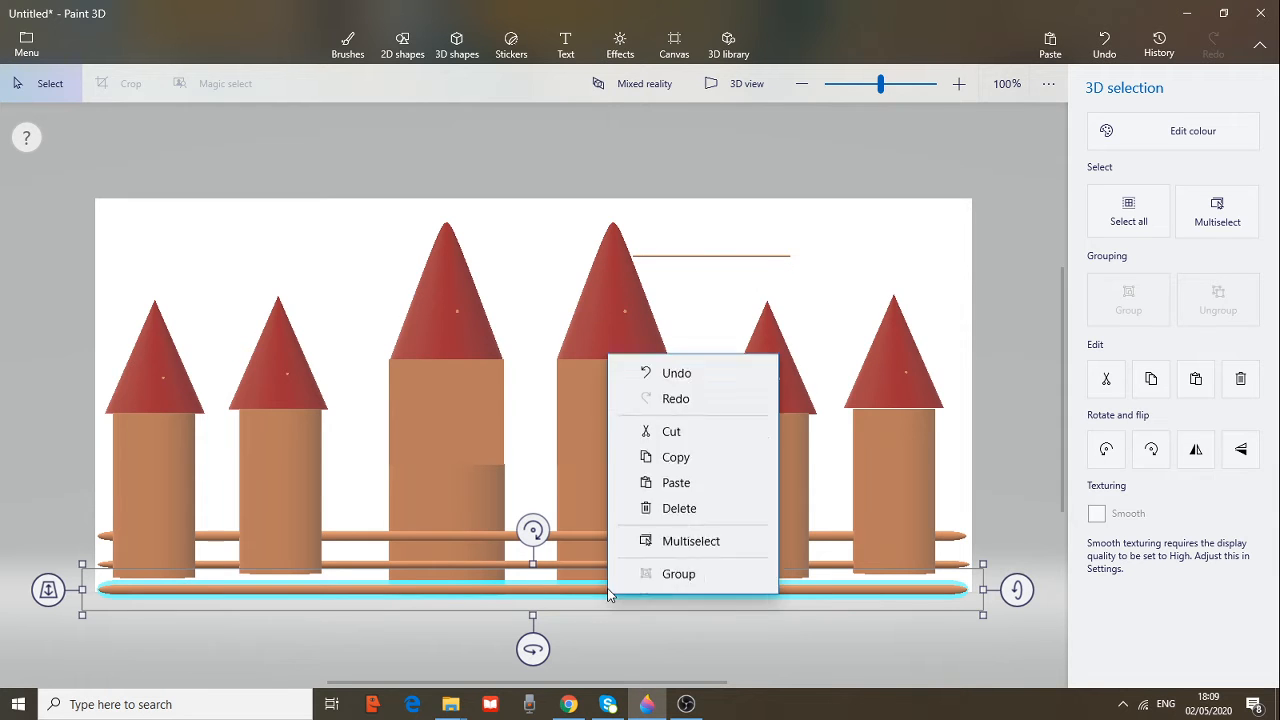
left_click(662, 392)
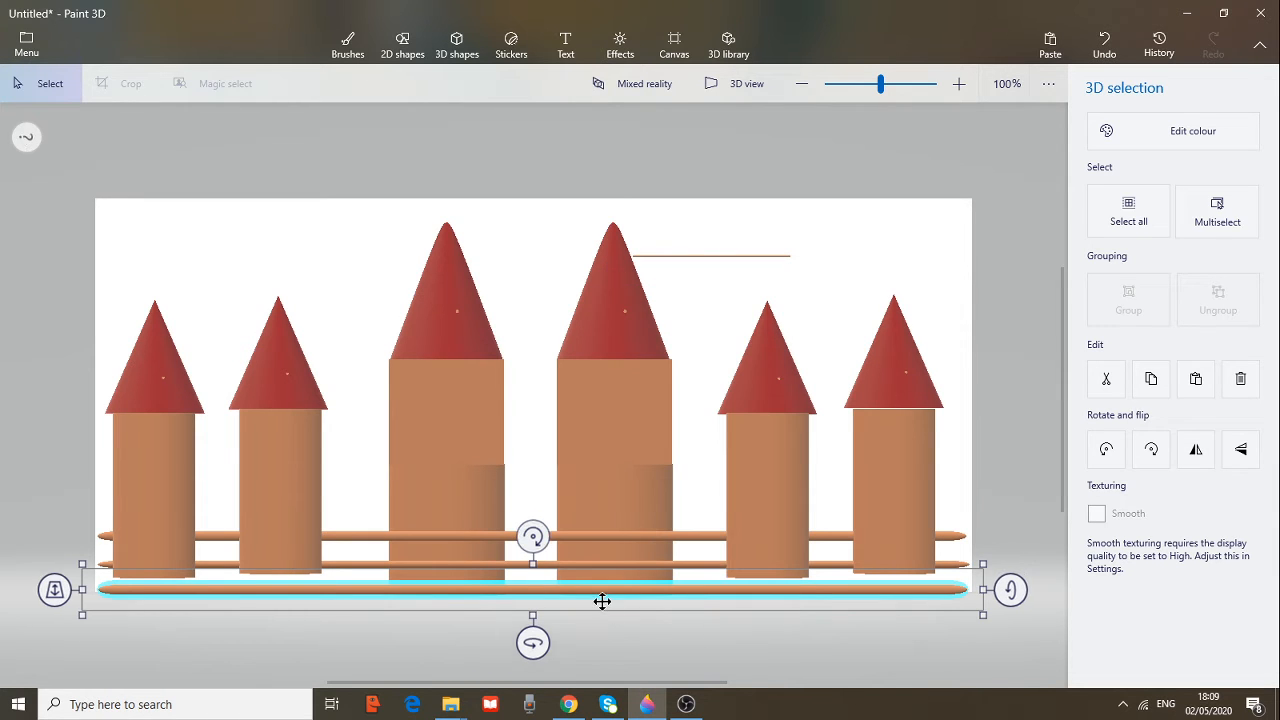
left_click_drag(600, 592, 599, 508)
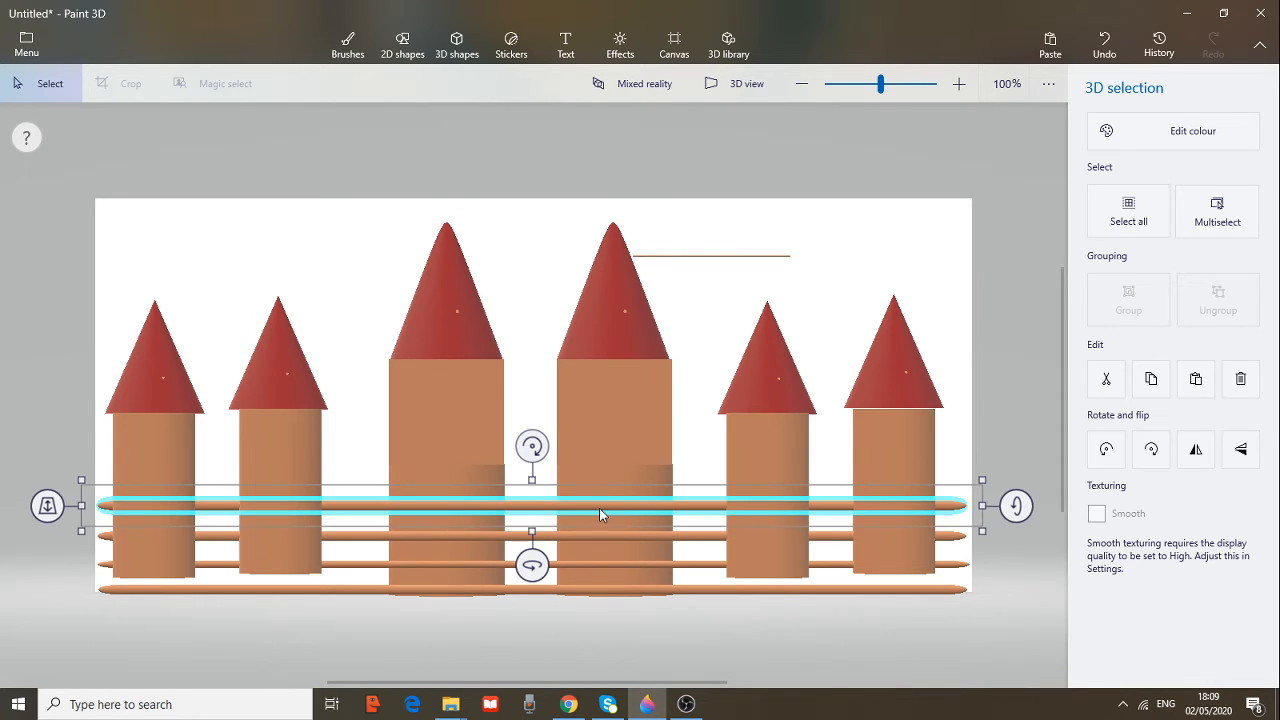
right_click(624, 597)
left_click(674, 494)
left_click_drag(609, 589, 608, 502)
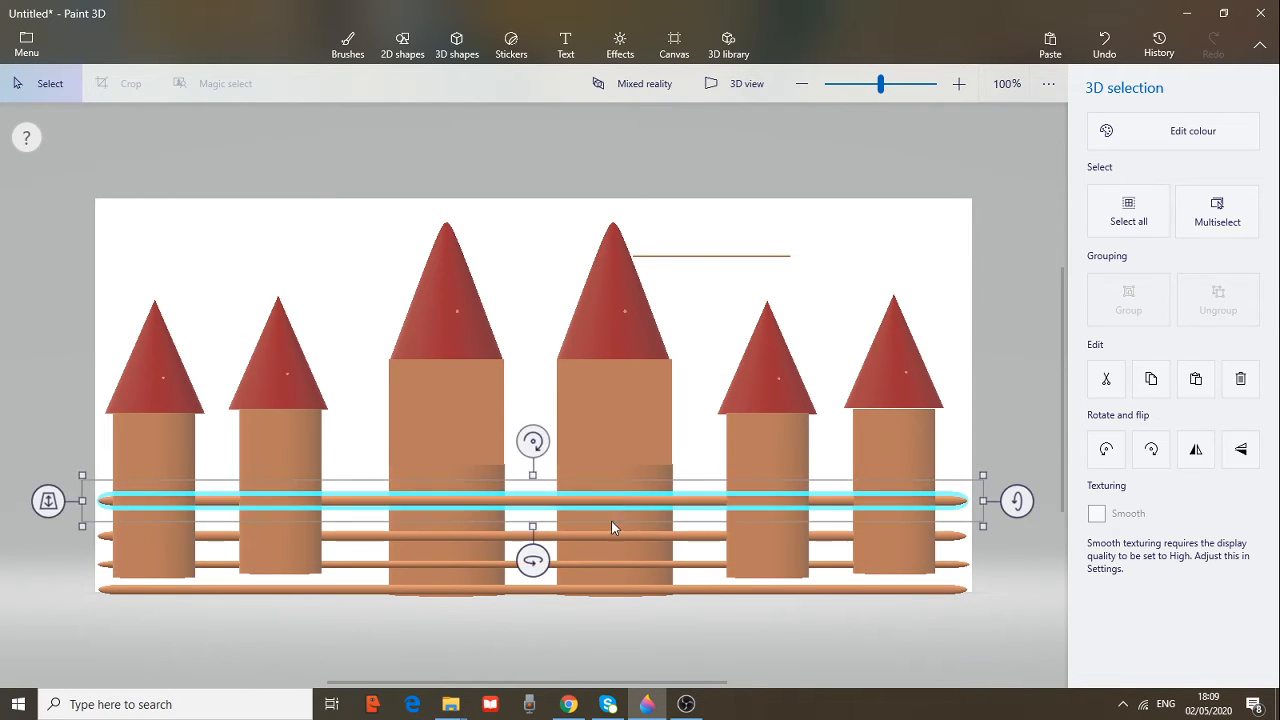
Copy the base rod again and position the duplicate above the fourth rod, spaced like the others
left_click(611, 589)
right_click(611, 589)
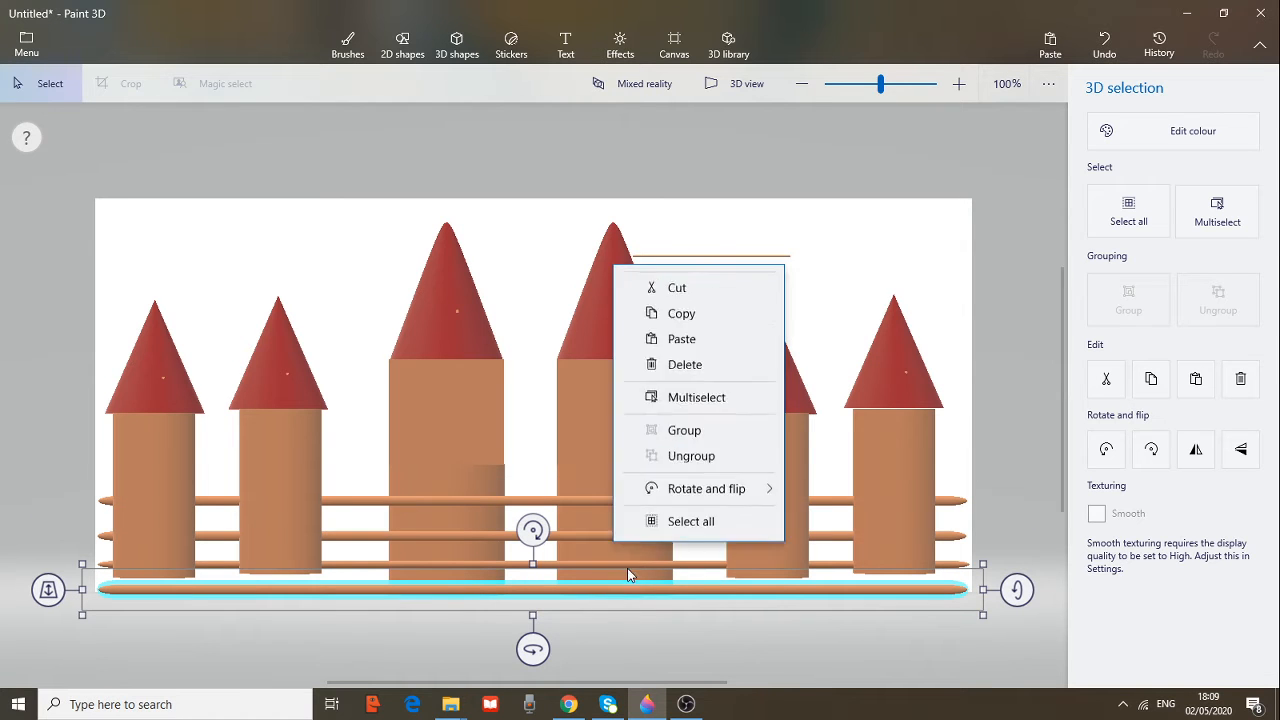
left_click(681, 367)
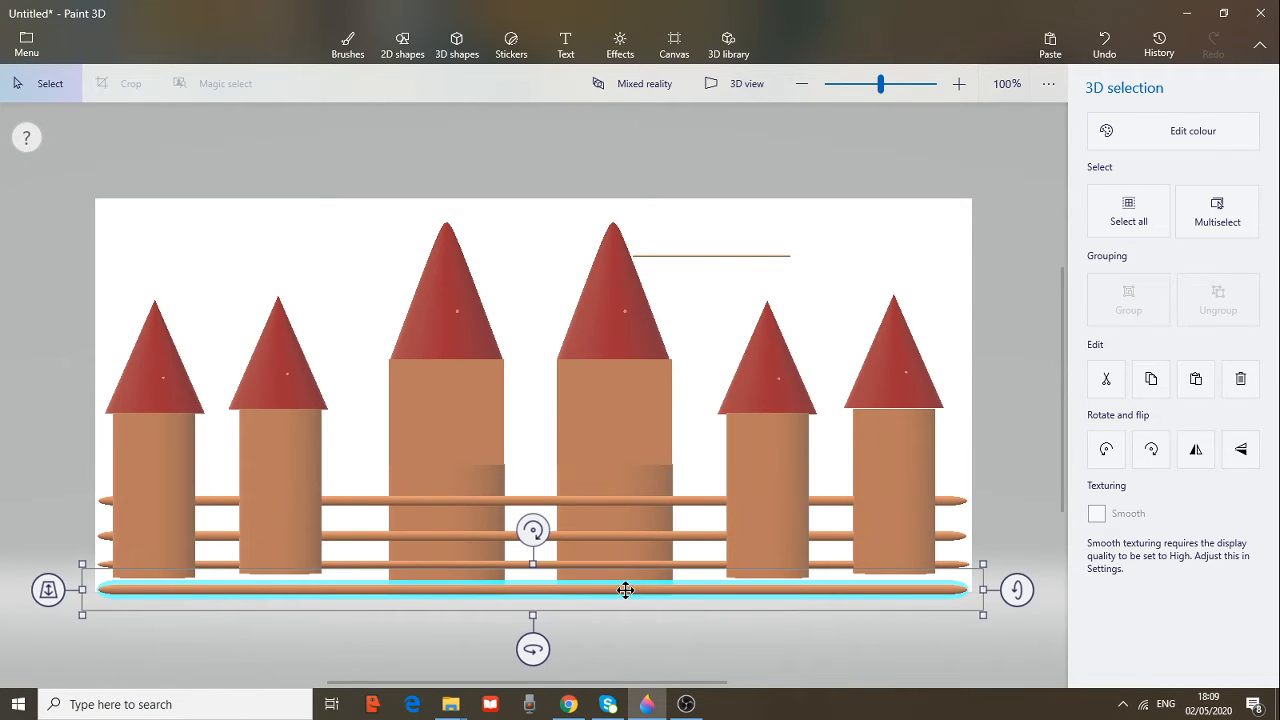
right_click(626, 589)
key("ctrl+v")
left_click_drag(631, 591, 631, 471)
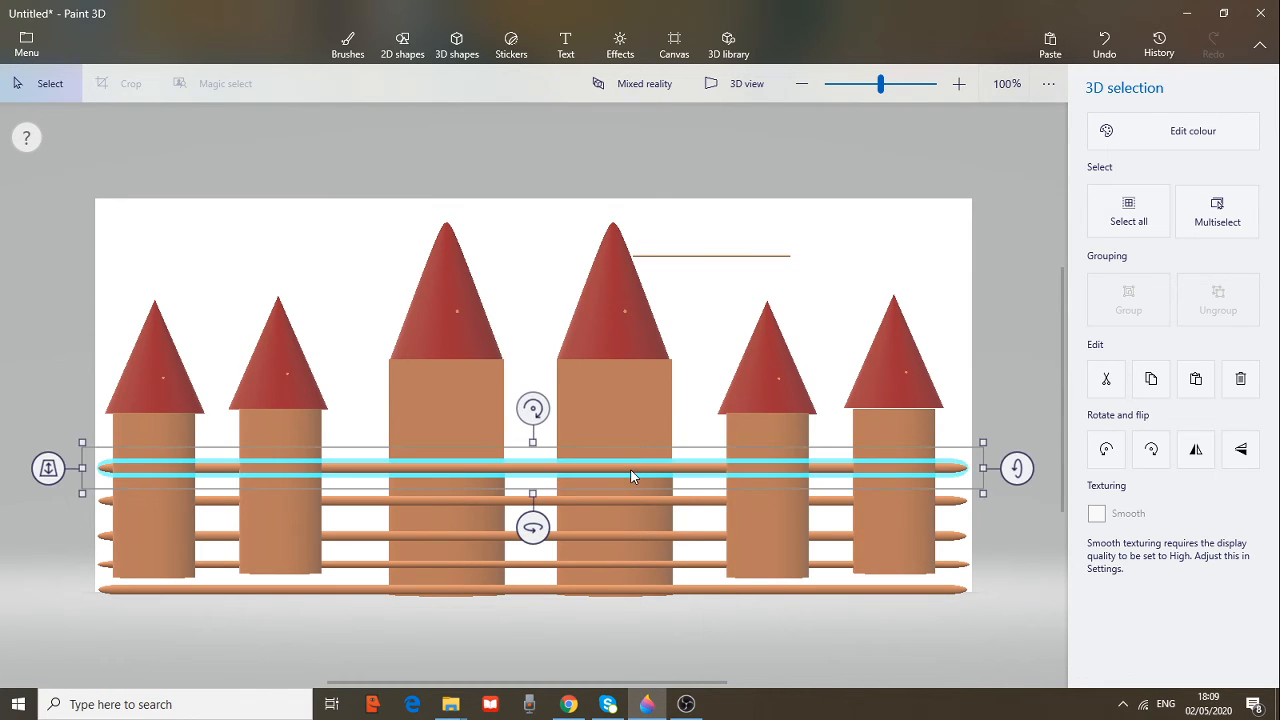
left_click(626, 591)
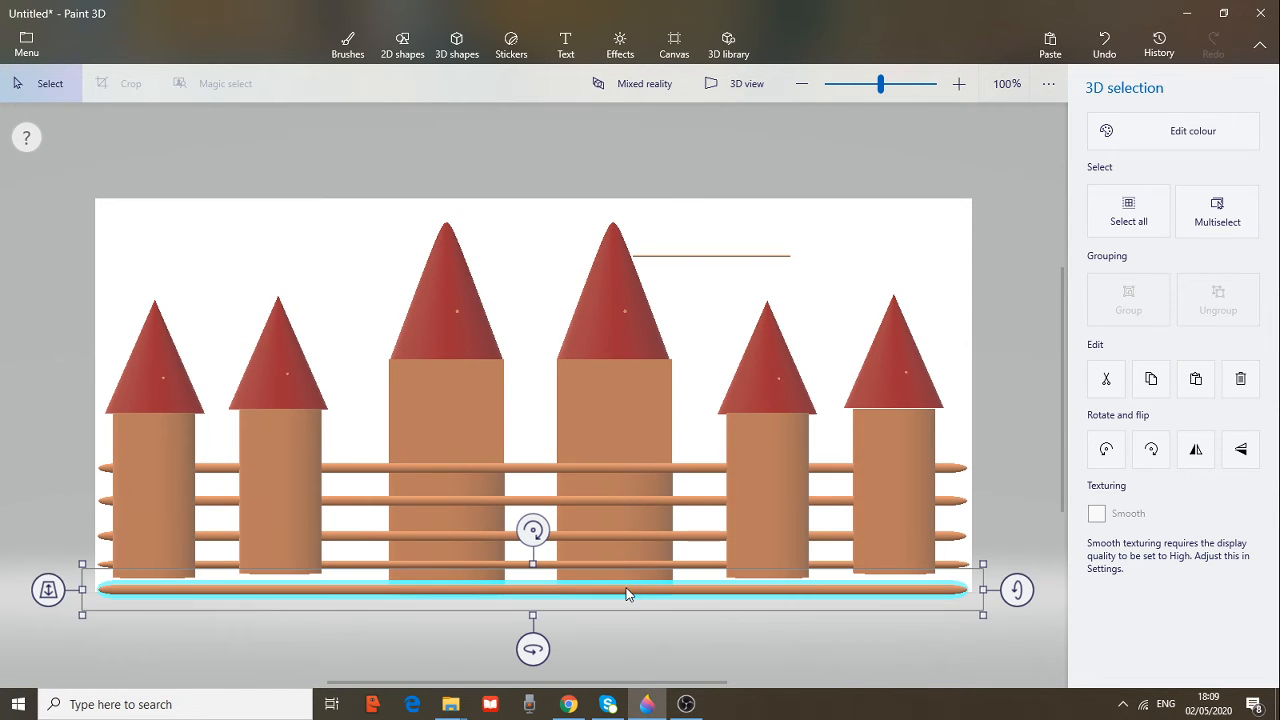
left_click(626, 594)
left_click(628, 595, "ctrl")
left_click(628, 595)
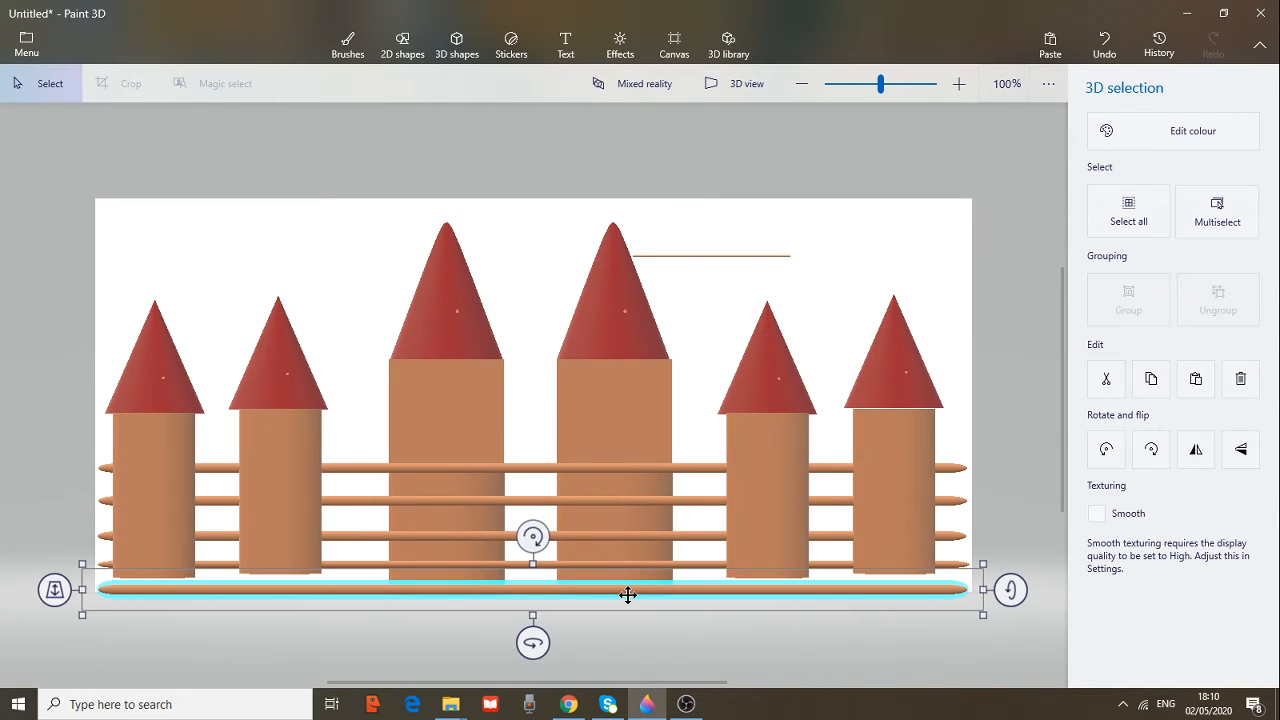
left_click_drag(628, 595, 626, 443, "ctrl")
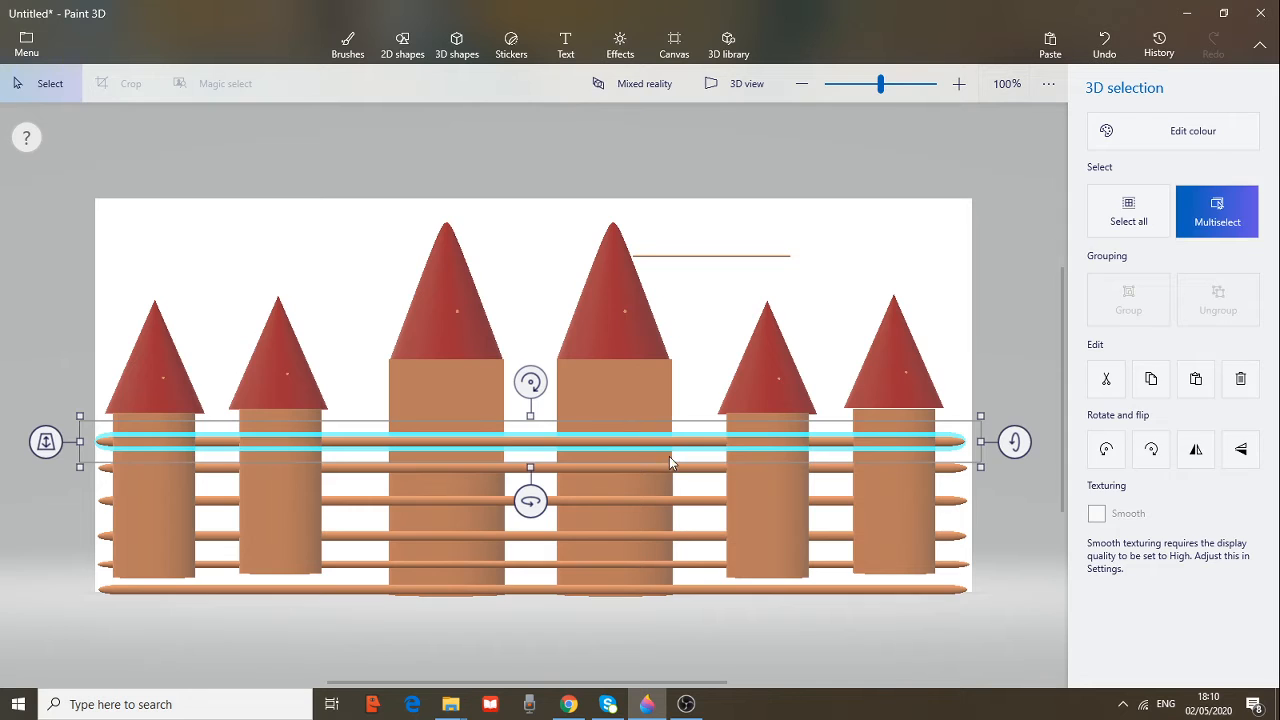
key("ctrl+z")
Paste another copy of the base rod and place it above the fifth rod, just below the small towers' cones
key("ctrl+v")
left_click_drag(653, 592, 650, 440)
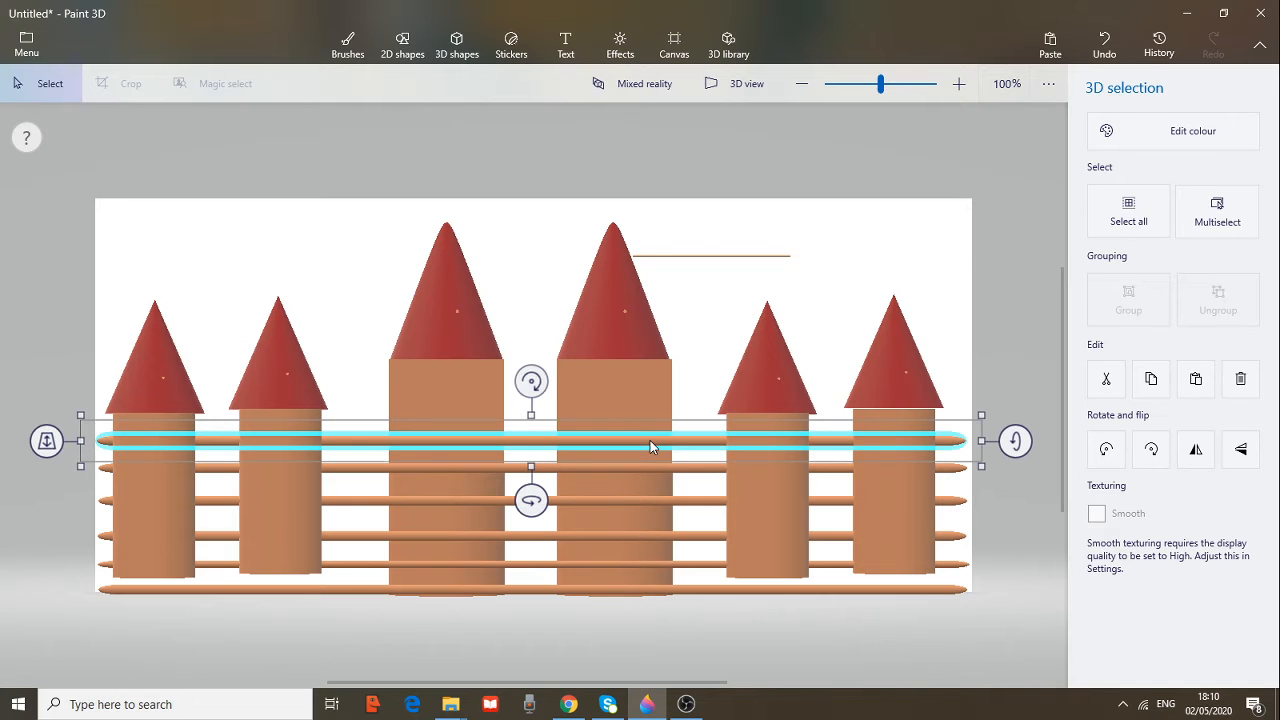
left_click(648, 592)
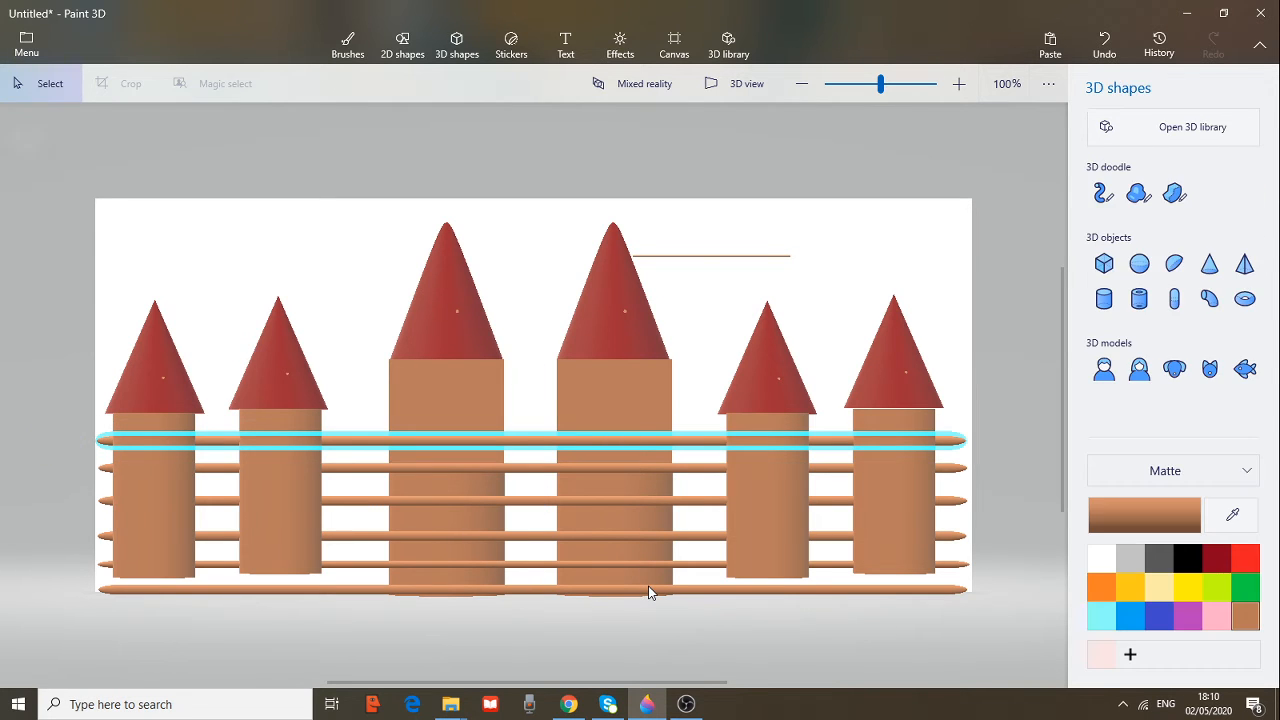
left_click(650, 591)
left_click_drag(651, 591, 649, 442)
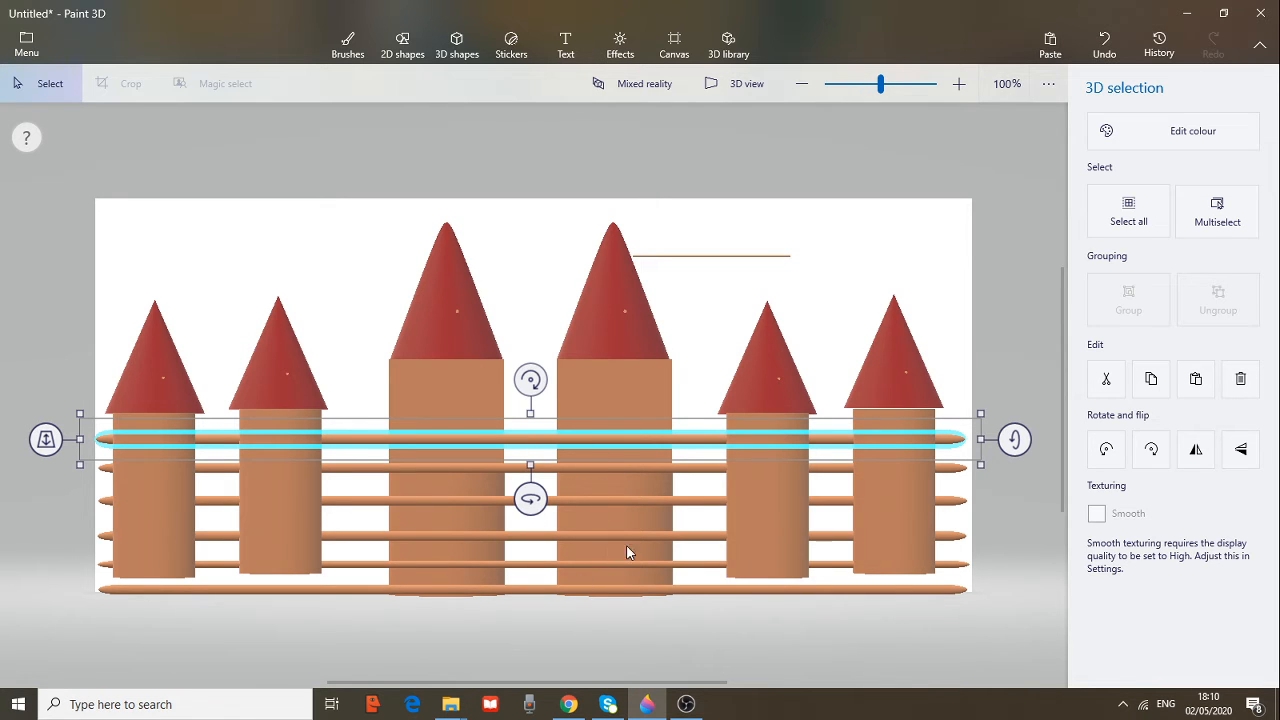
Try to push the right pair and both left small towers back along the Z-axis, behind the rods
left_click(767, 390)
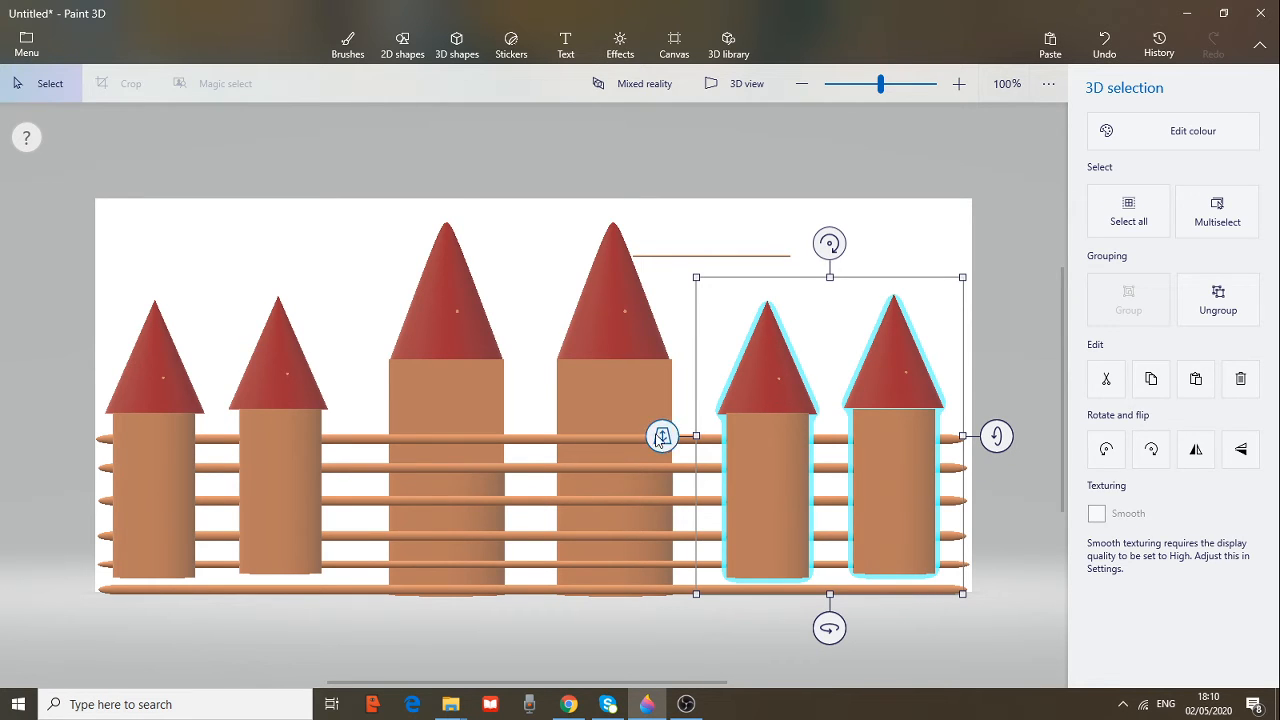
left_click_drag(669, 436, 631, 397)
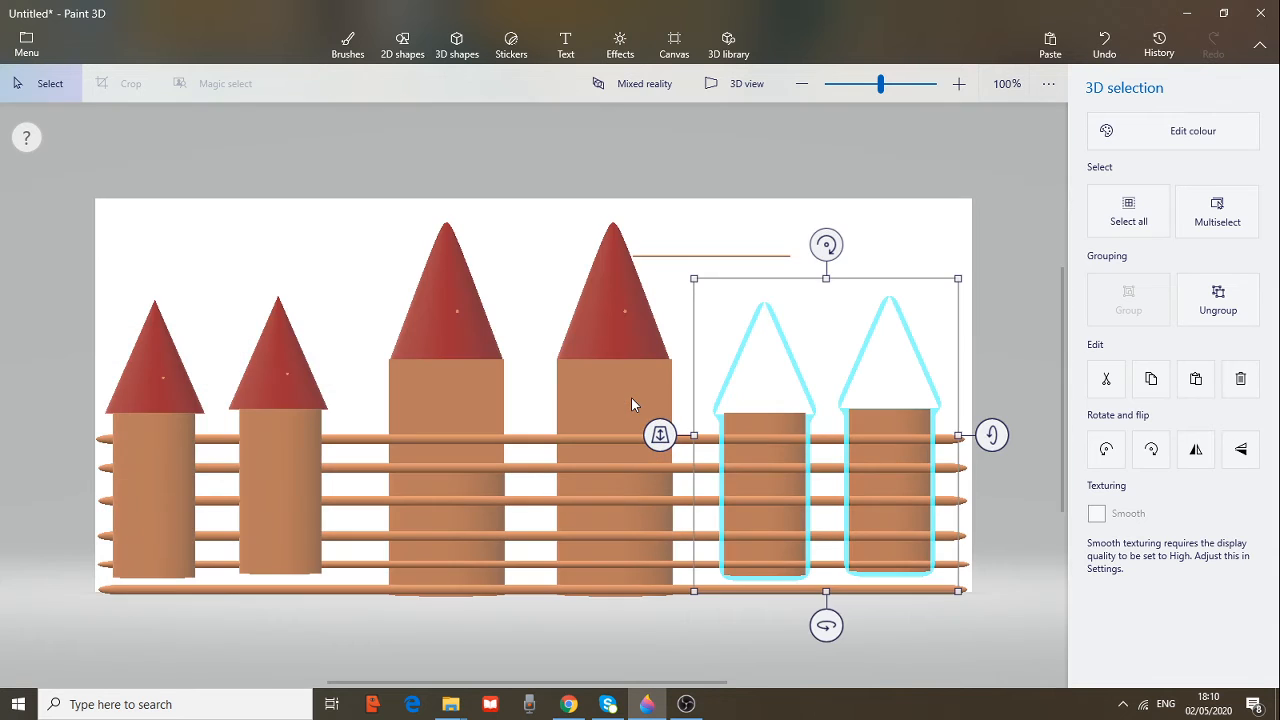
left_click(288, 396)
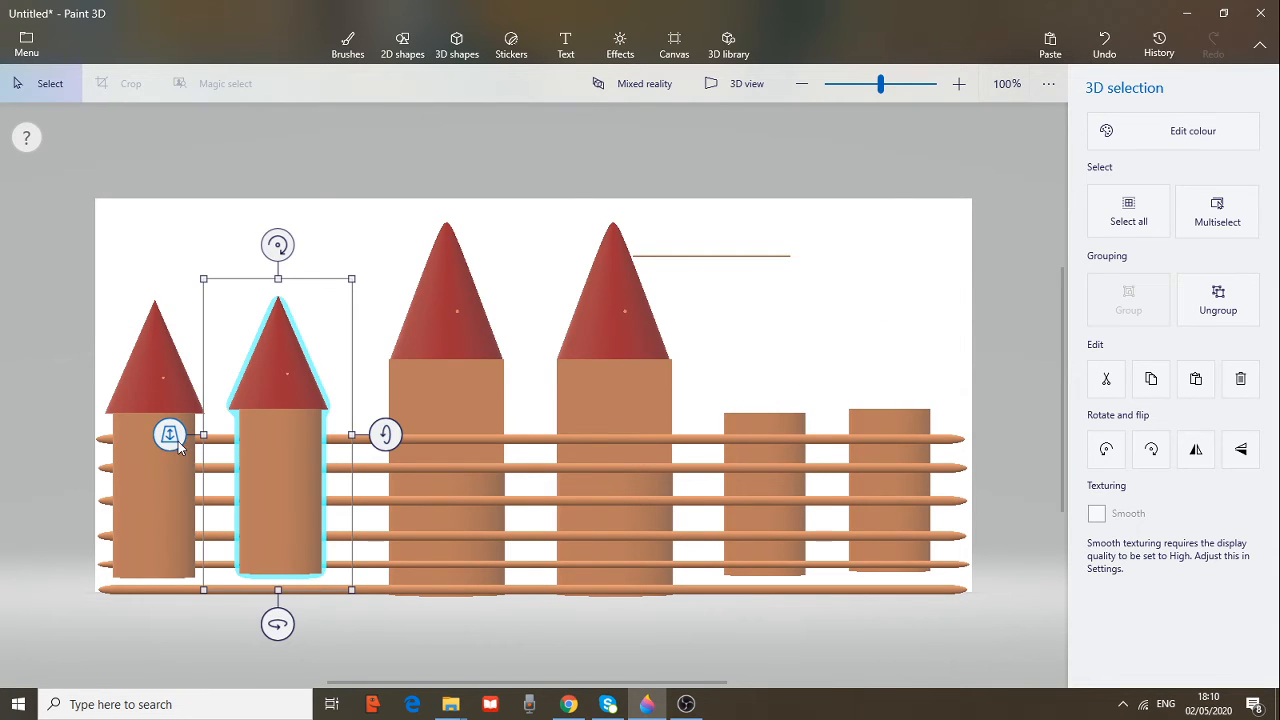
left_click_drag(169, 437, 195, 410)
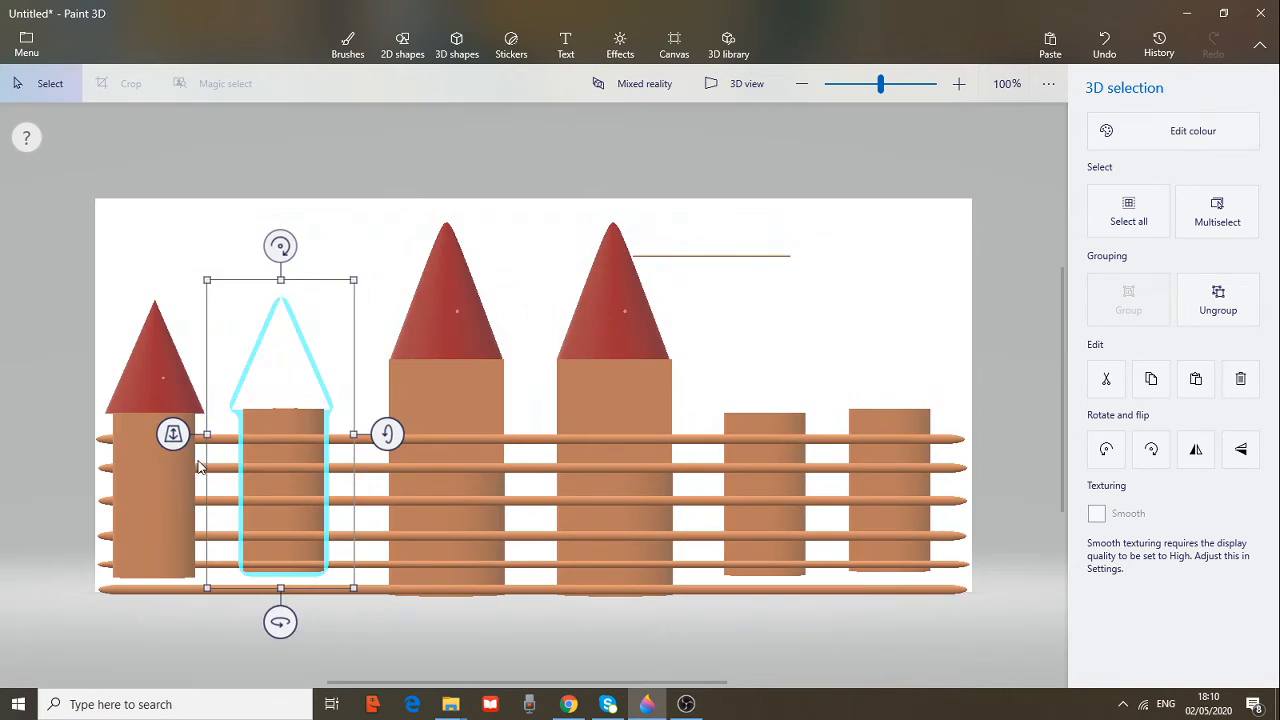
left_click(157, 481)
left_click_drag(45, 438, 74, 389)
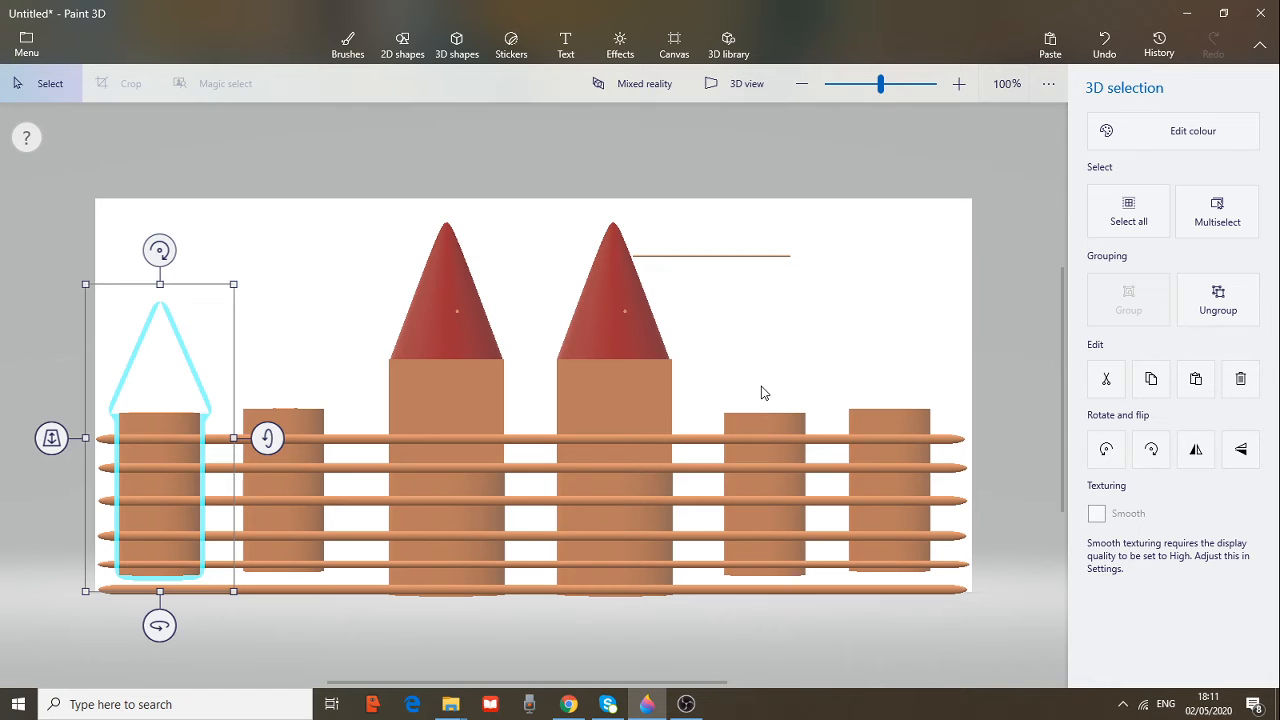
Bring the right pair and both left small towers forward along the Z-axis, in front of the rods
left_click(761, 392)
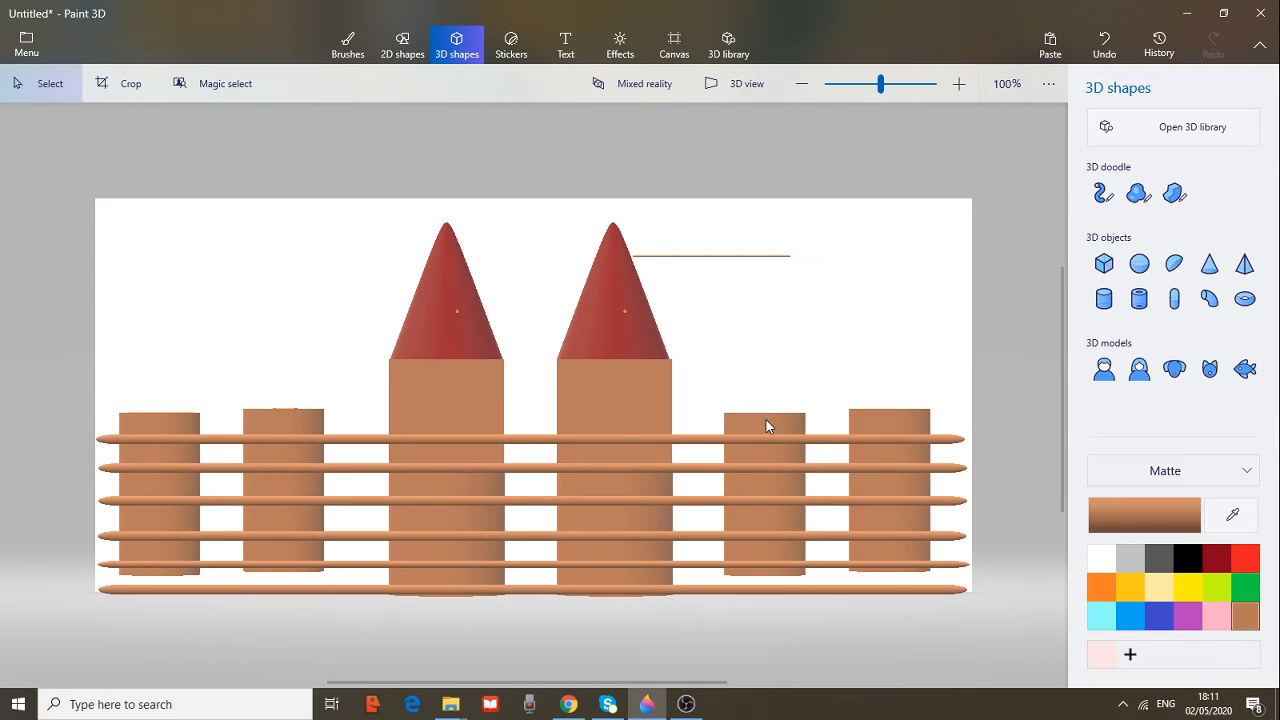
left_click(766, 426)
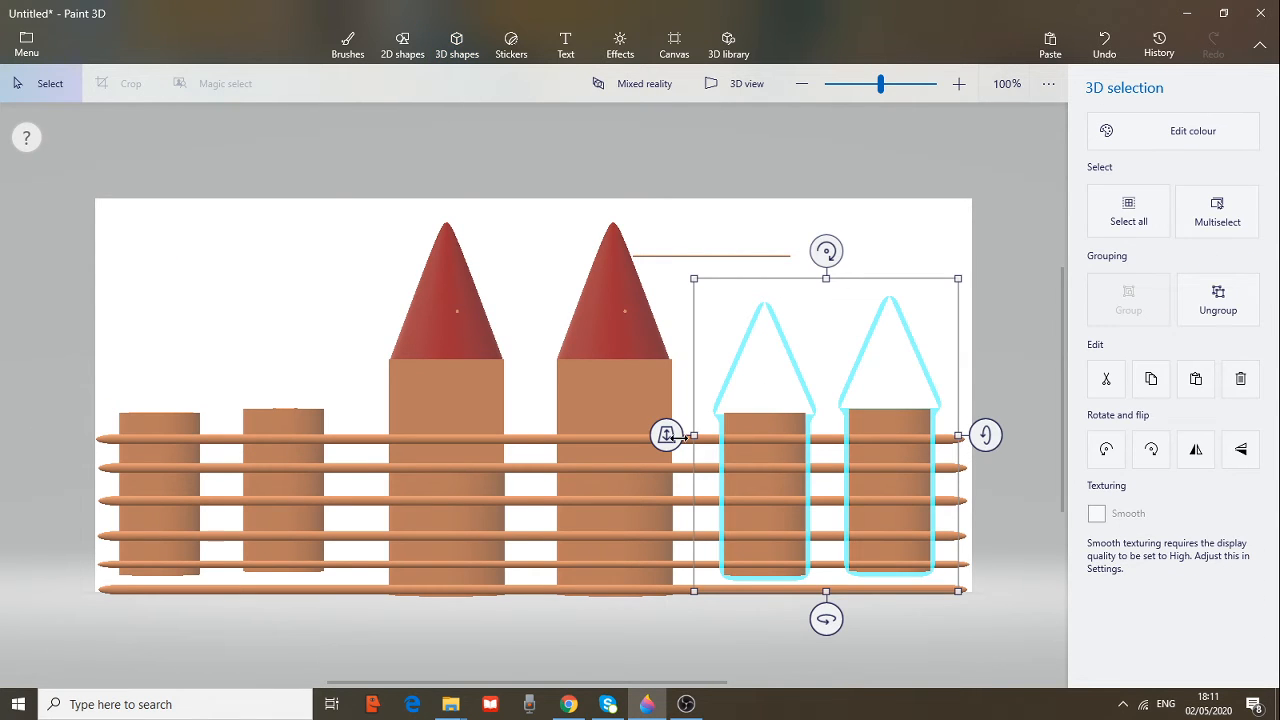
left_click_drag(666, 435, 483, 535)
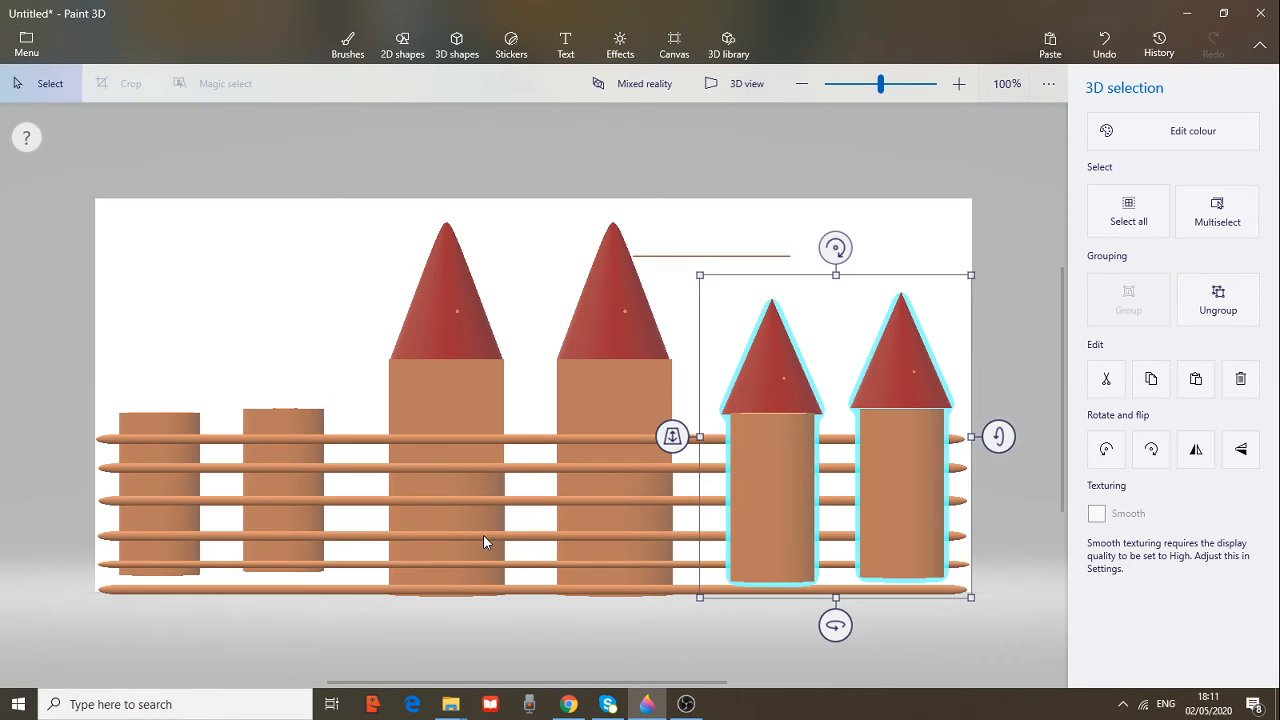
left_click(157, 423)
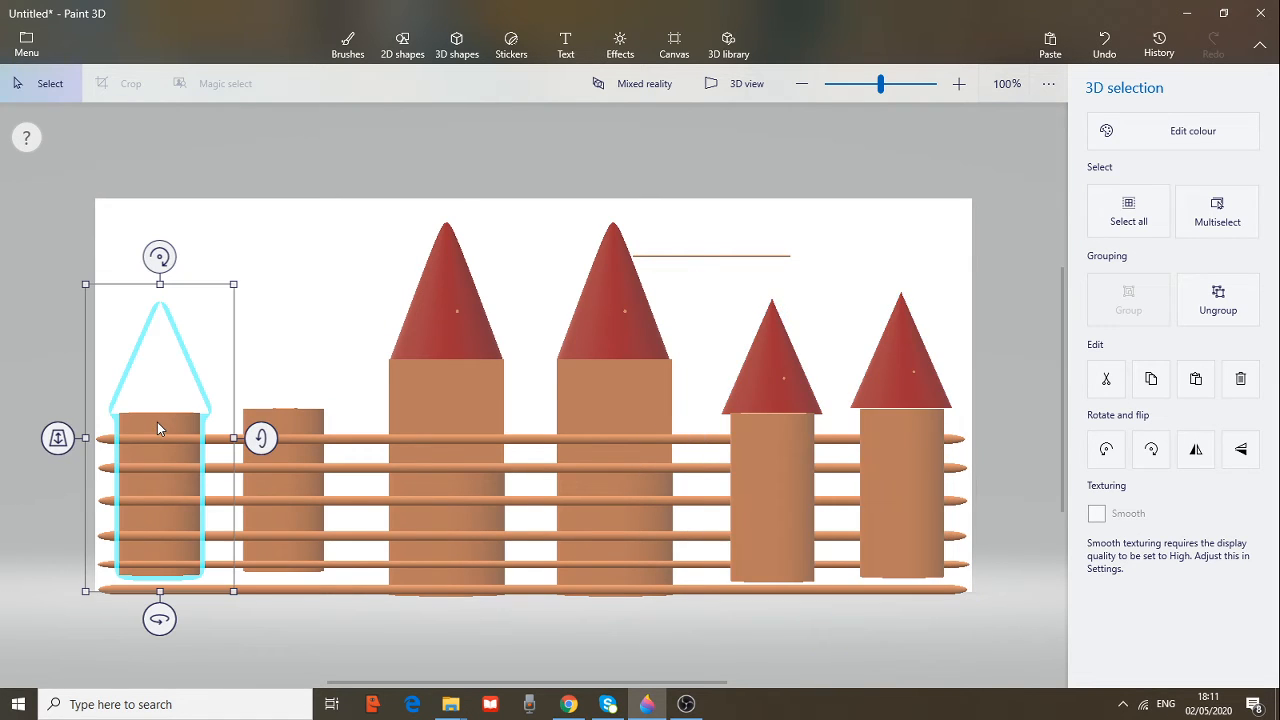
left_click(298, 423, "ctrl")
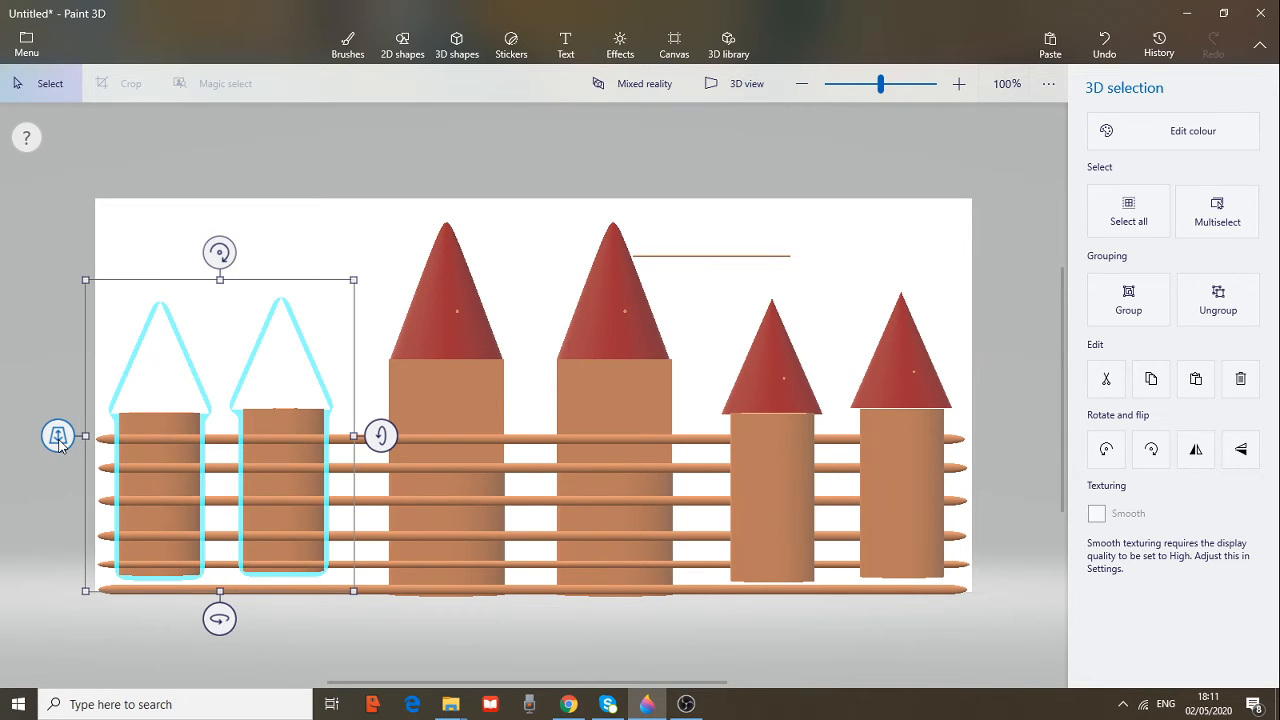
left_click_drag(57, 437, 389, 537)
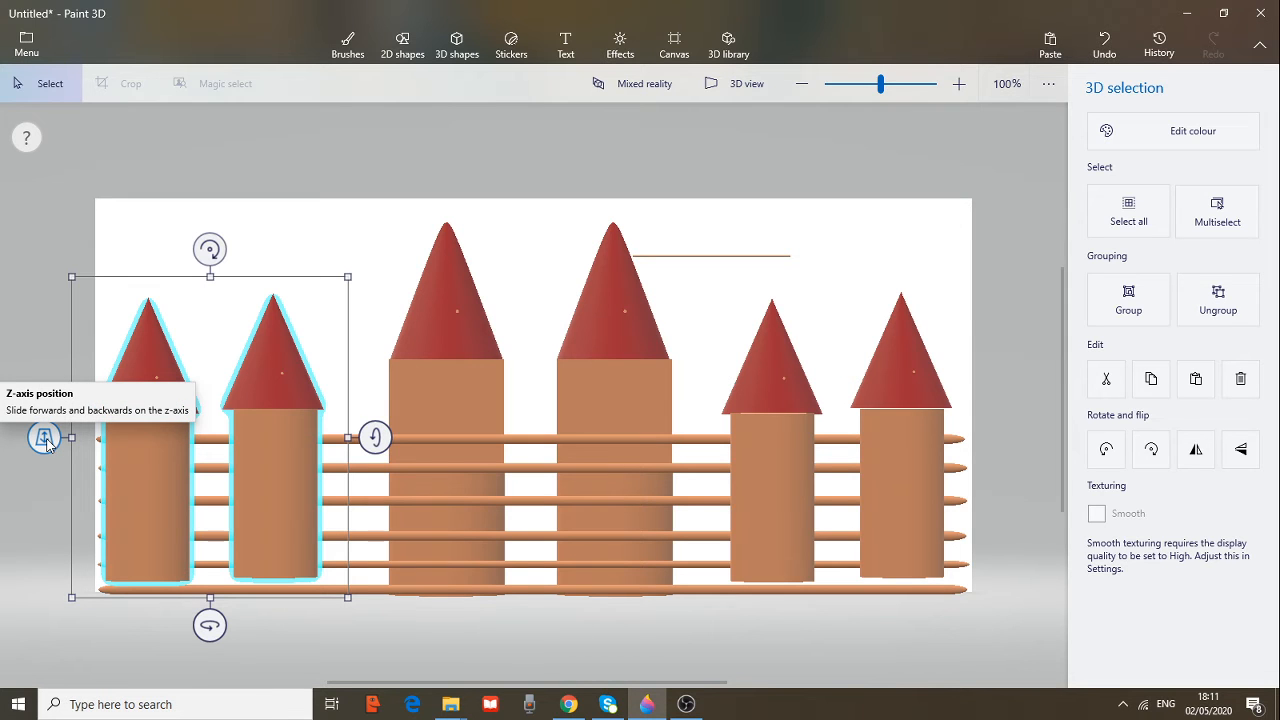
Select all four small towers together and ungroup them into separate cones and cylinders
left_click_drag(46, 444, 501, 440)
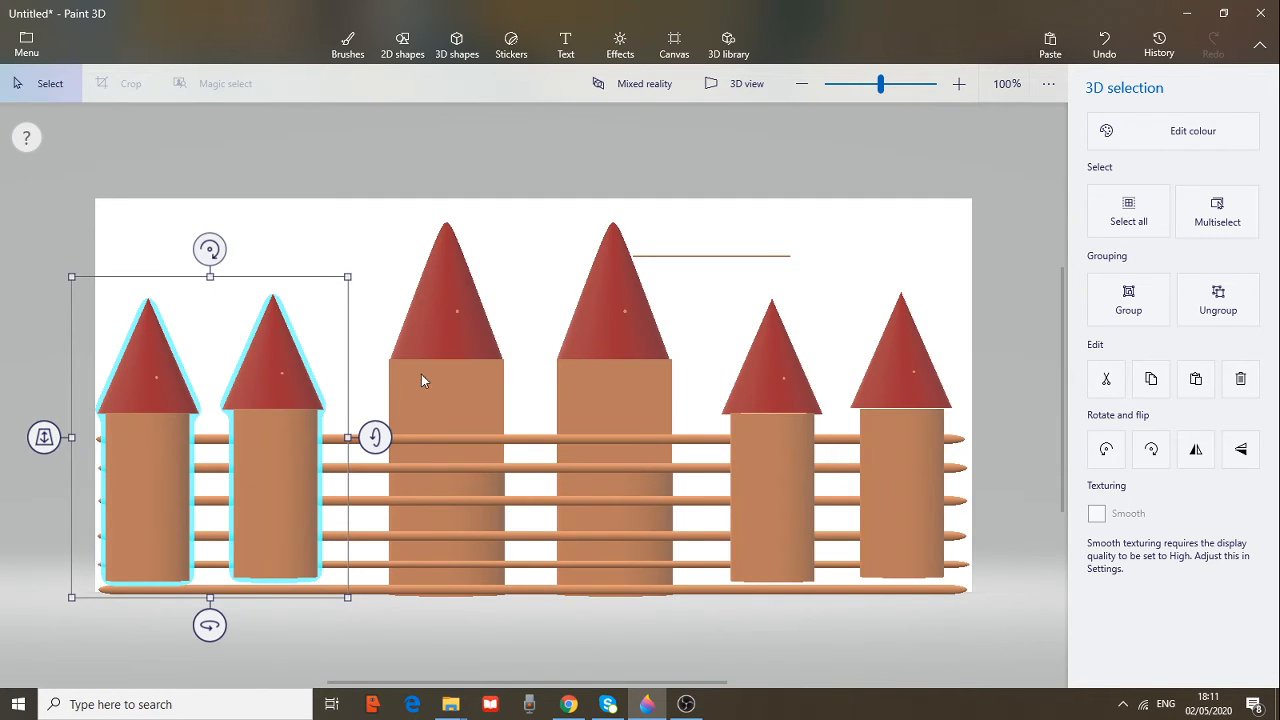
left_click(281, 374)
left_click(150, 369, "ctrl")
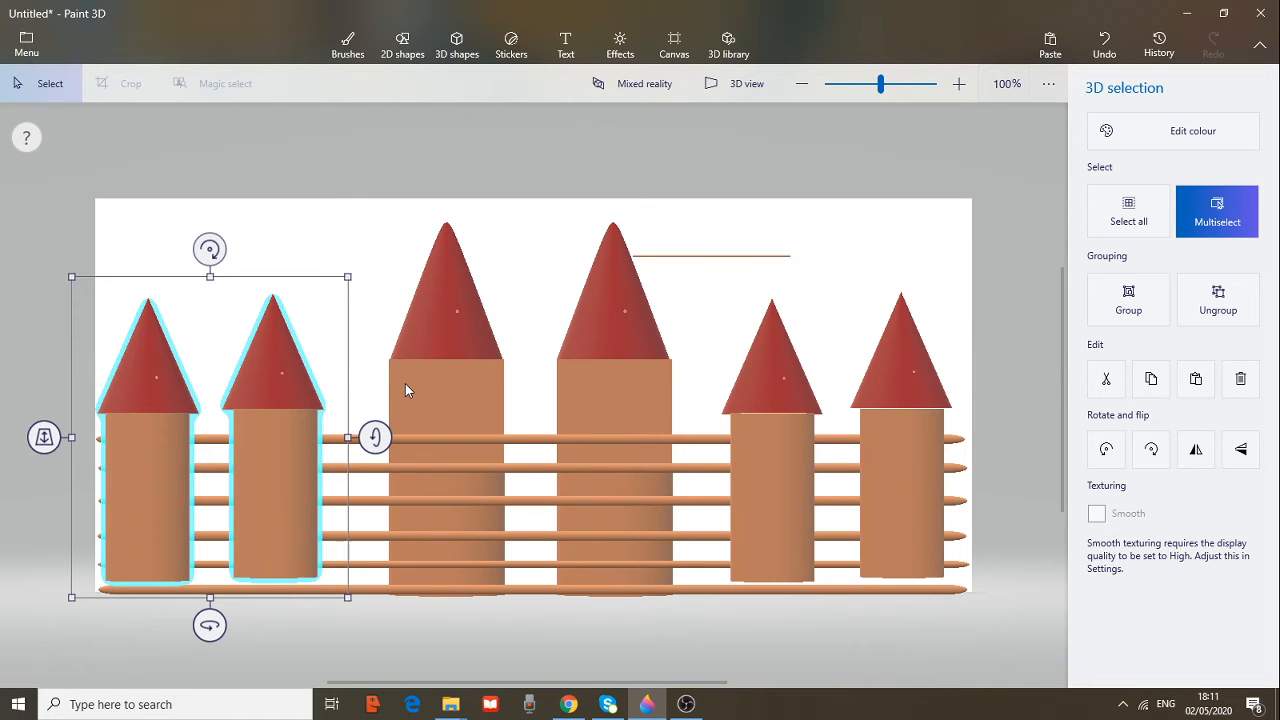
left_click(786, 384, "ctrl")
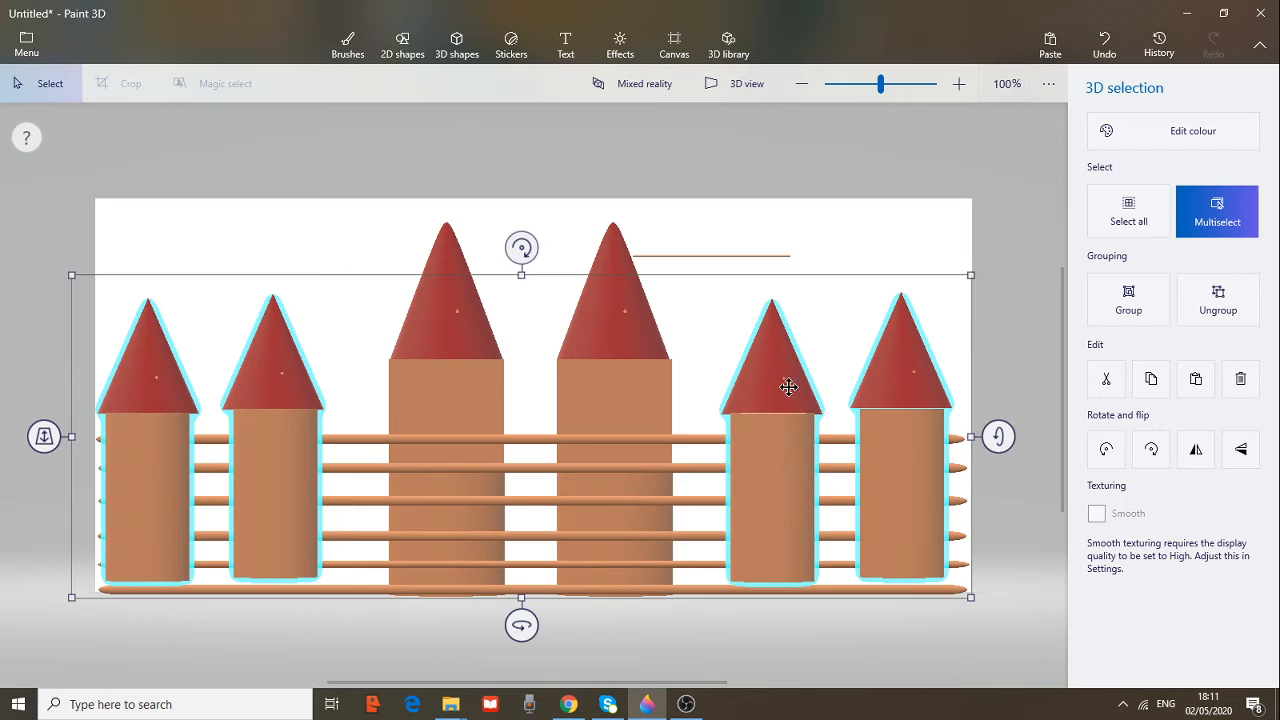
left_click(914, 375, "ctrl")
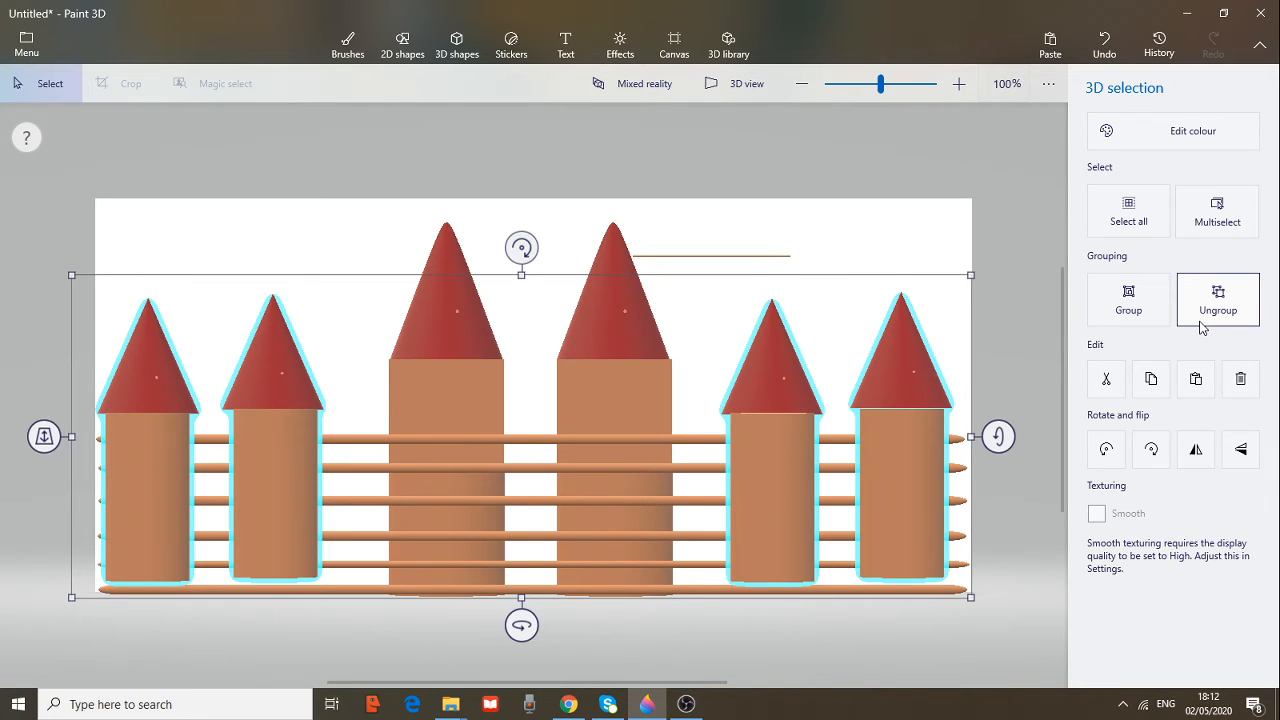
left_click(803, 468)
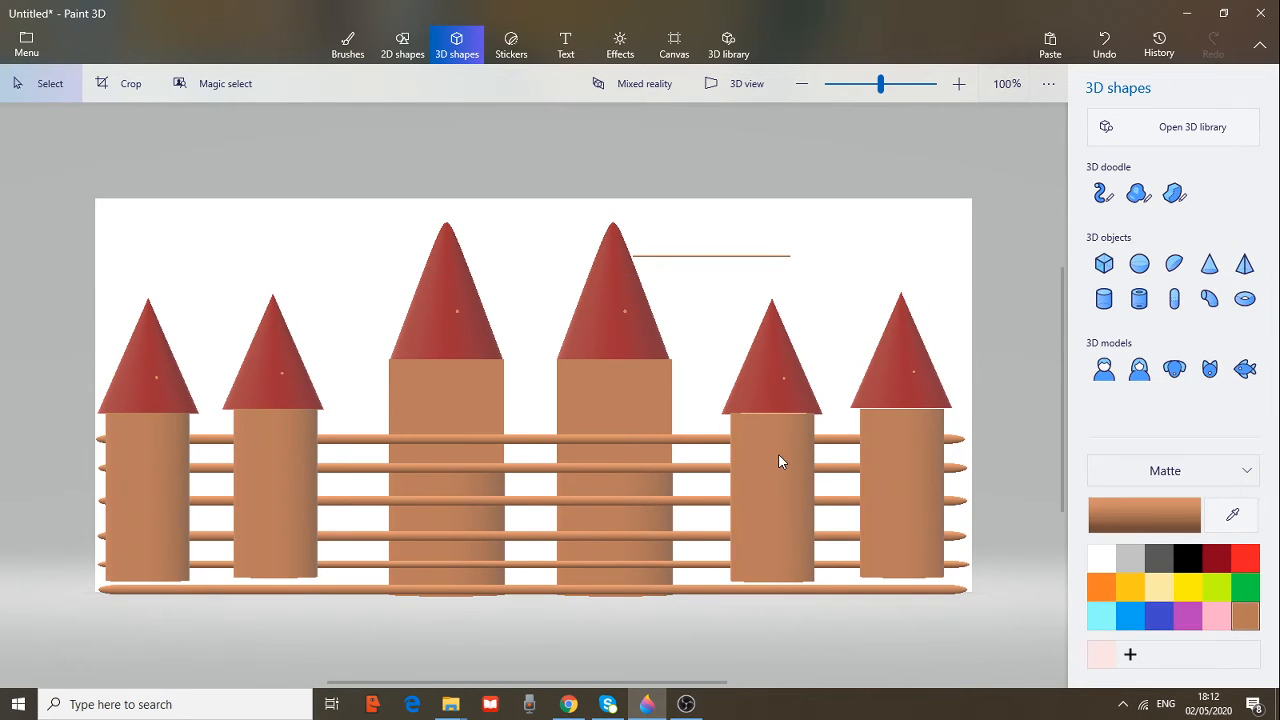
Push the inner right small tower's cylinder, and its cone, back along the Z-axis so the rods meet the tower's sides
left_click(780, 461)
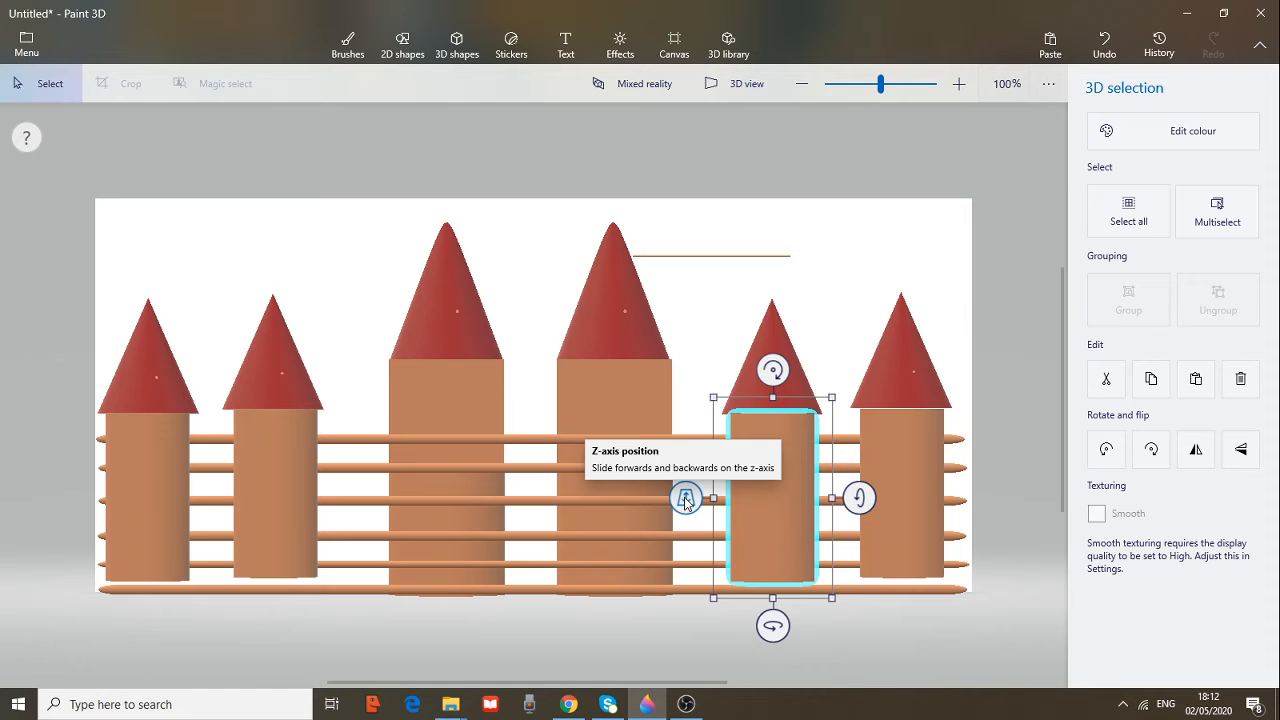
left_click_drag(686, 500, 552, 423)
left_click(779, 341)
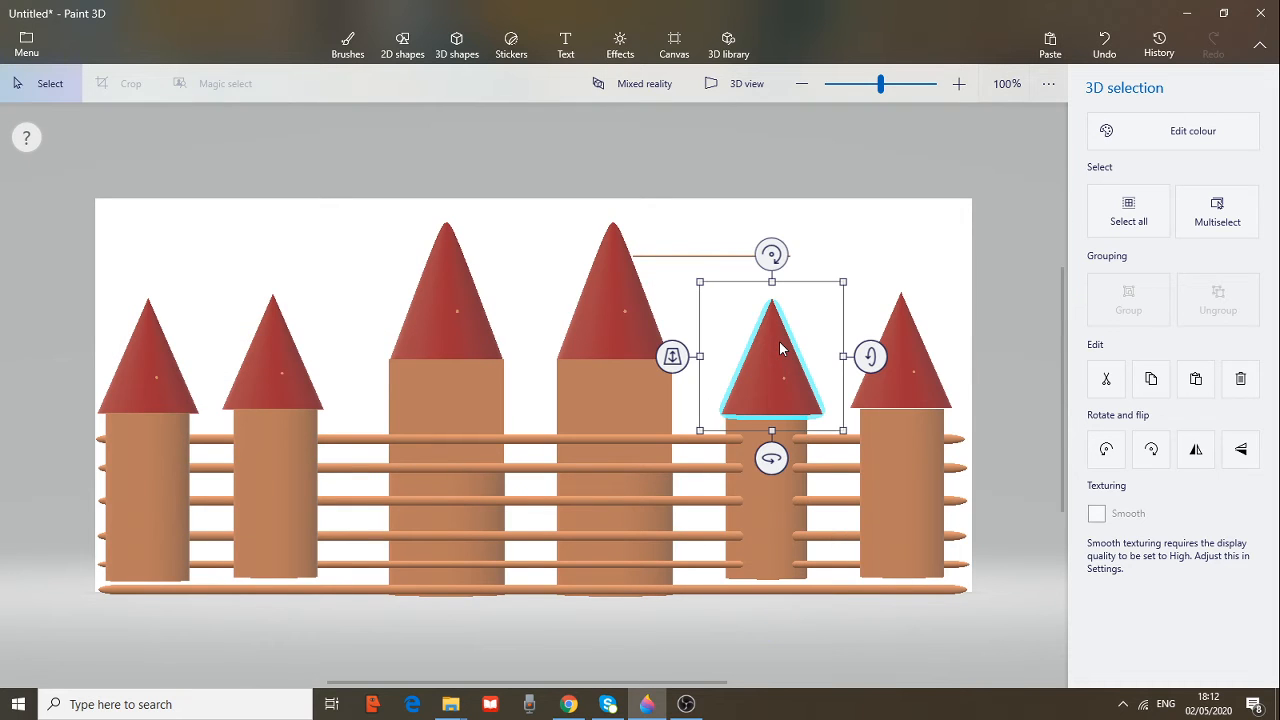
left_click_drag(675, 358, 522, 358)
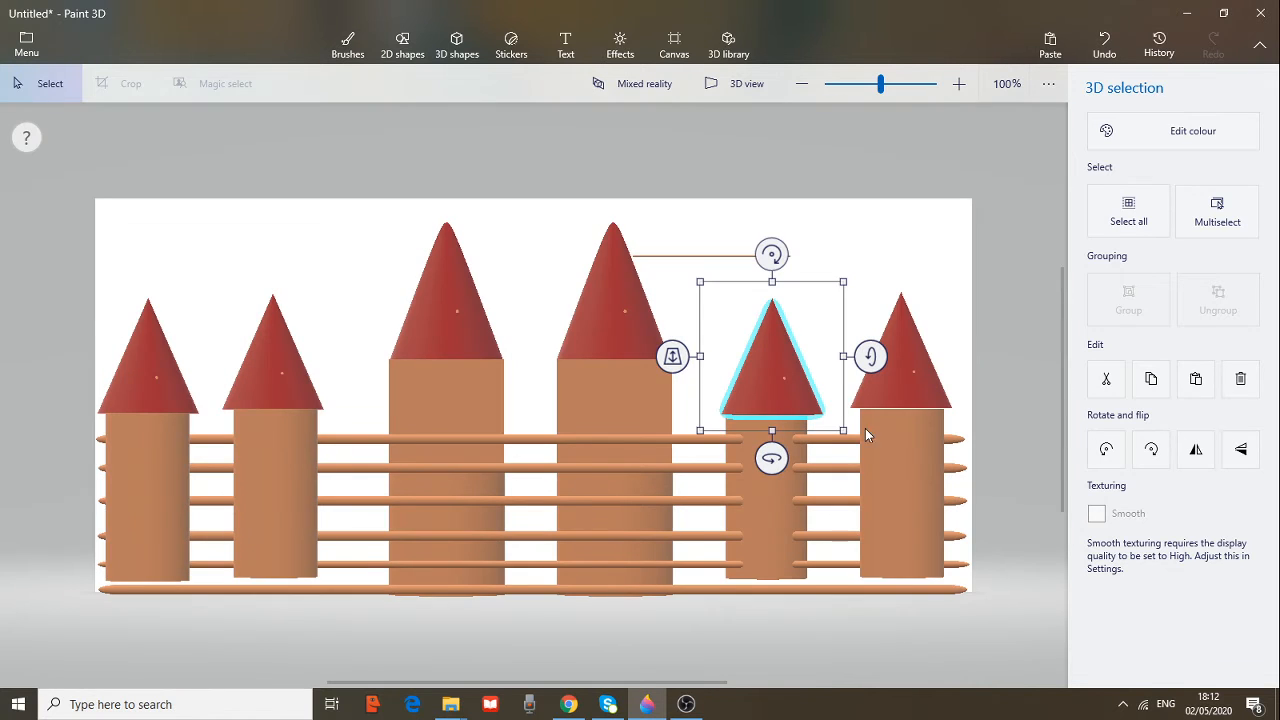
Push the rightmost tower's cylinder and cone back along the Z-axis, then shift the cone slightly left to centre it over the body
left_click(883, 456)
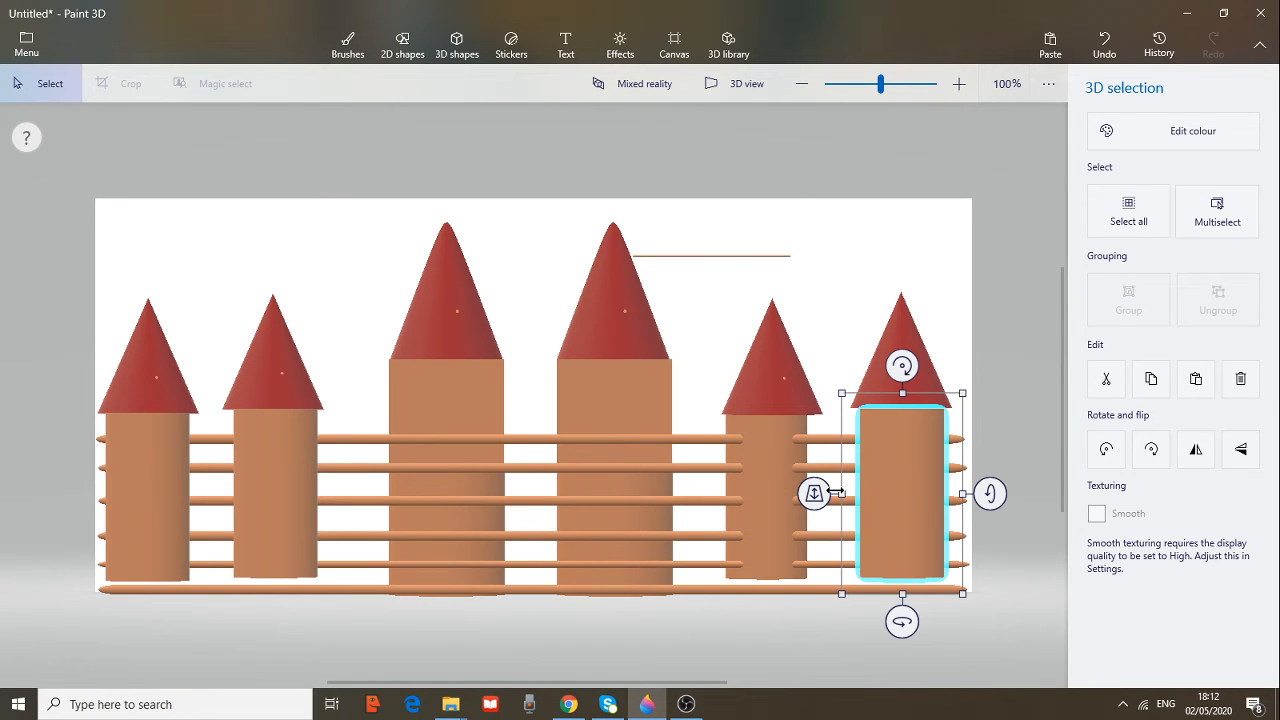
left_click_drag(815, 497, 552, 430)
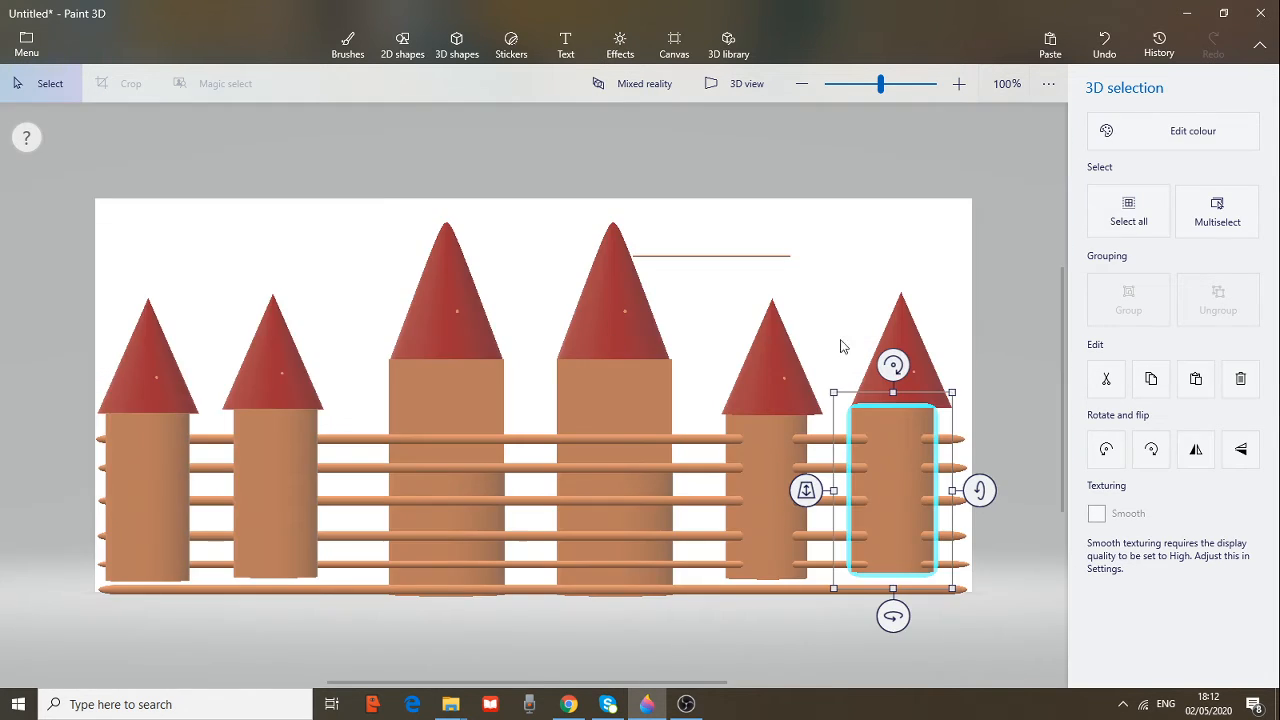
left_click(904, 342)
left_click_drag(803, 349, 457, 351)
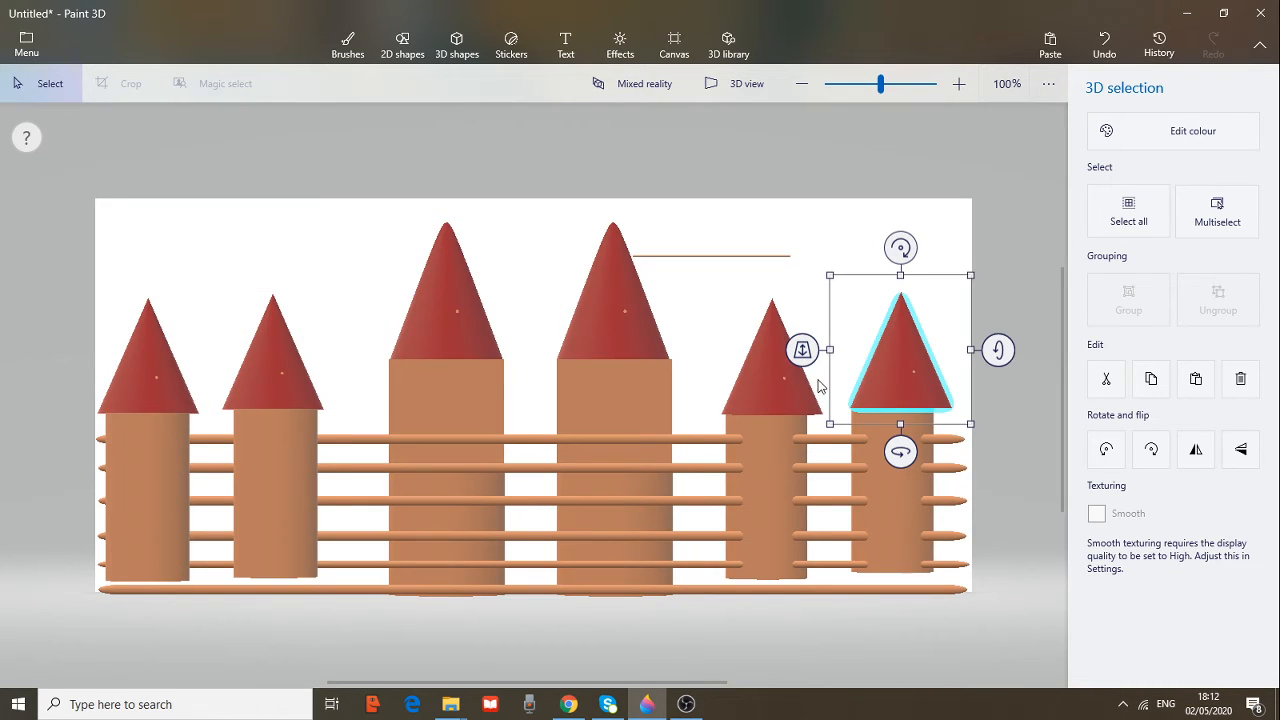
left_click_drag(903, 371, 895, 372)
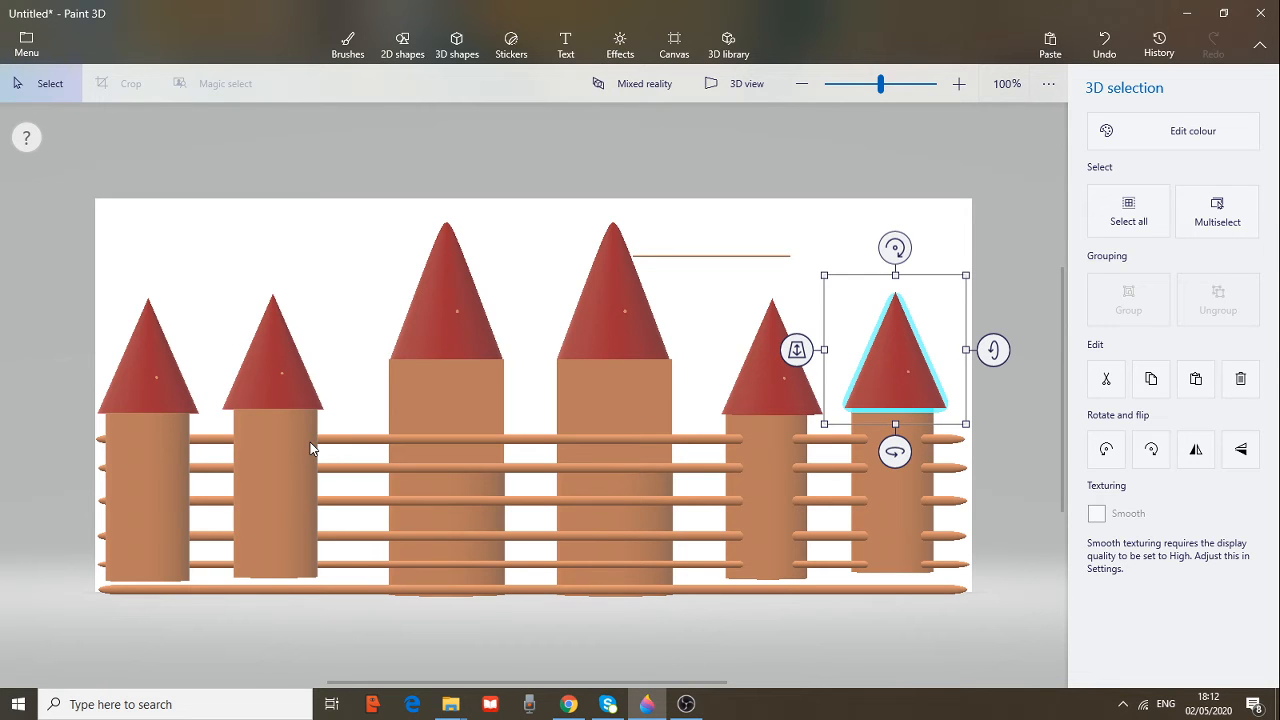
Push the inner left small tower's cylinder and cone back along the Z-axis and realign the cone over the cylinder
left_click(281, 482)
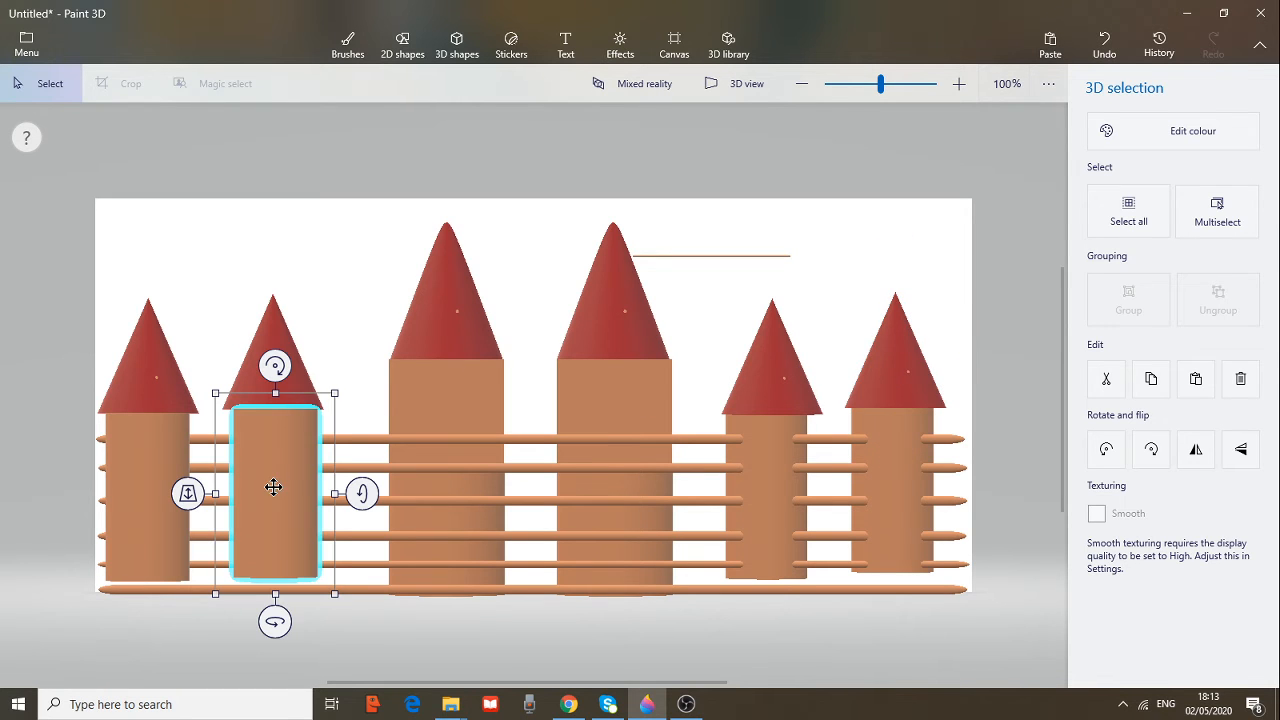
left_click_drag(183, 500, 239, 494)
left_click(277, 337)
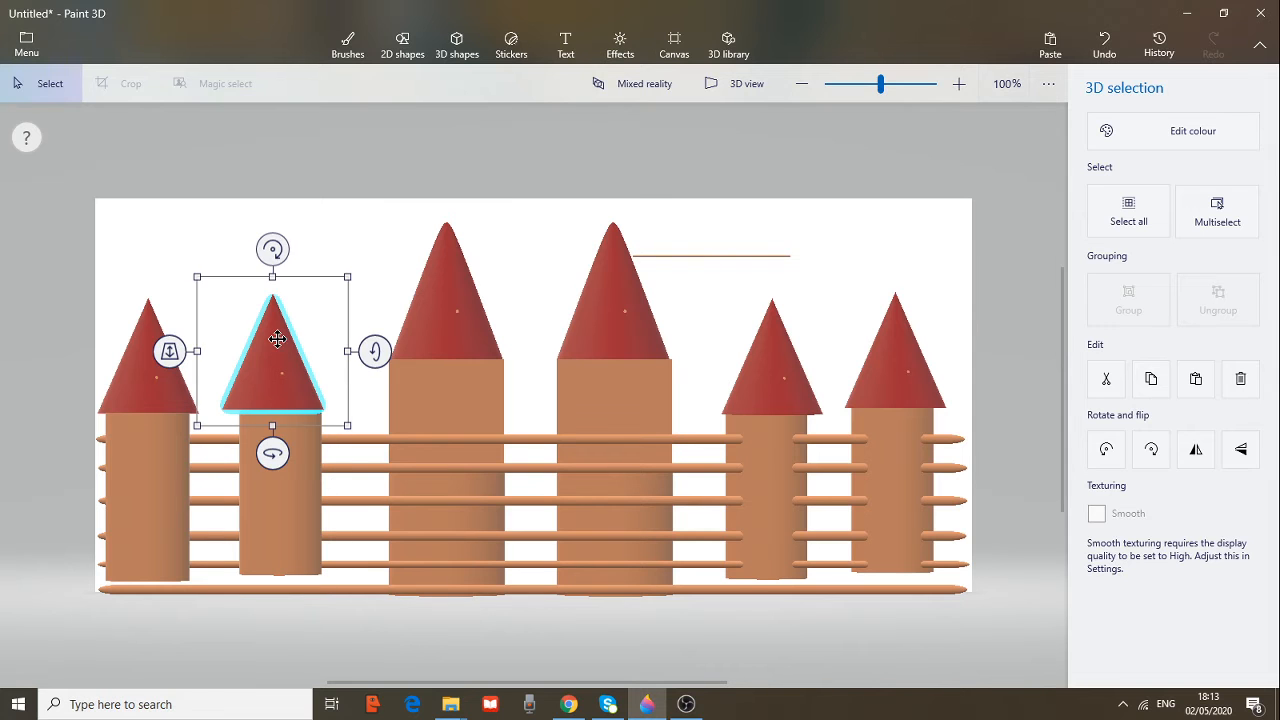
left_click_drag(217, 350, 489, 420)
left_click_drag(269, 357, 267, 385)
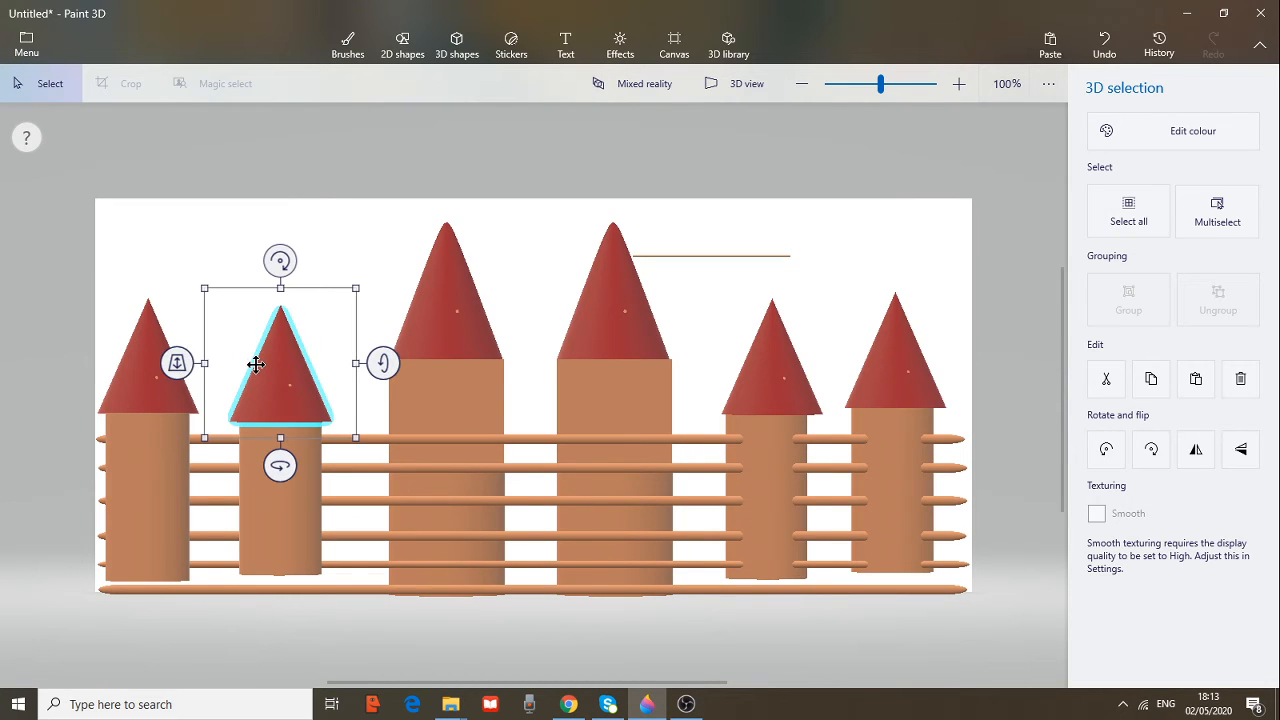
Push the leftmost tower's cylinder back into the rods along the Z-axis and centre its cone above it
left_click(140, 409)
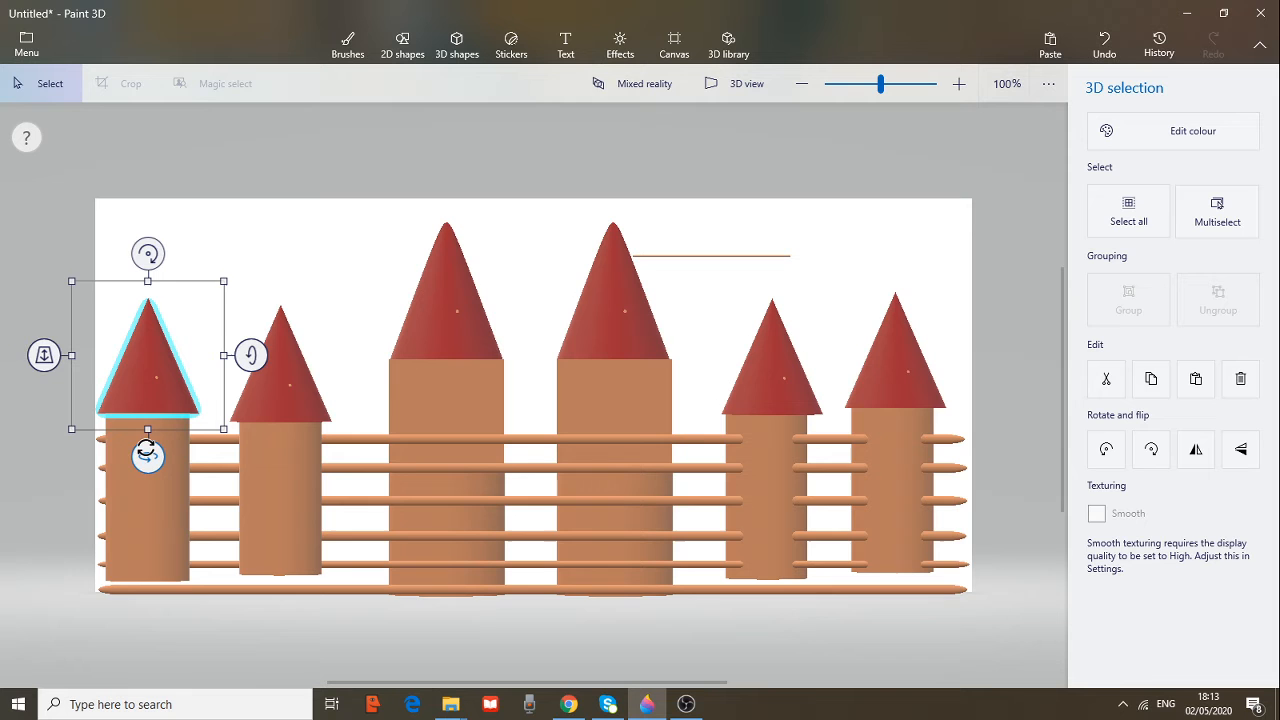
left_click(135, 540)
left_click_drag(58, 496, 164, 433)
left_click(133, 349)
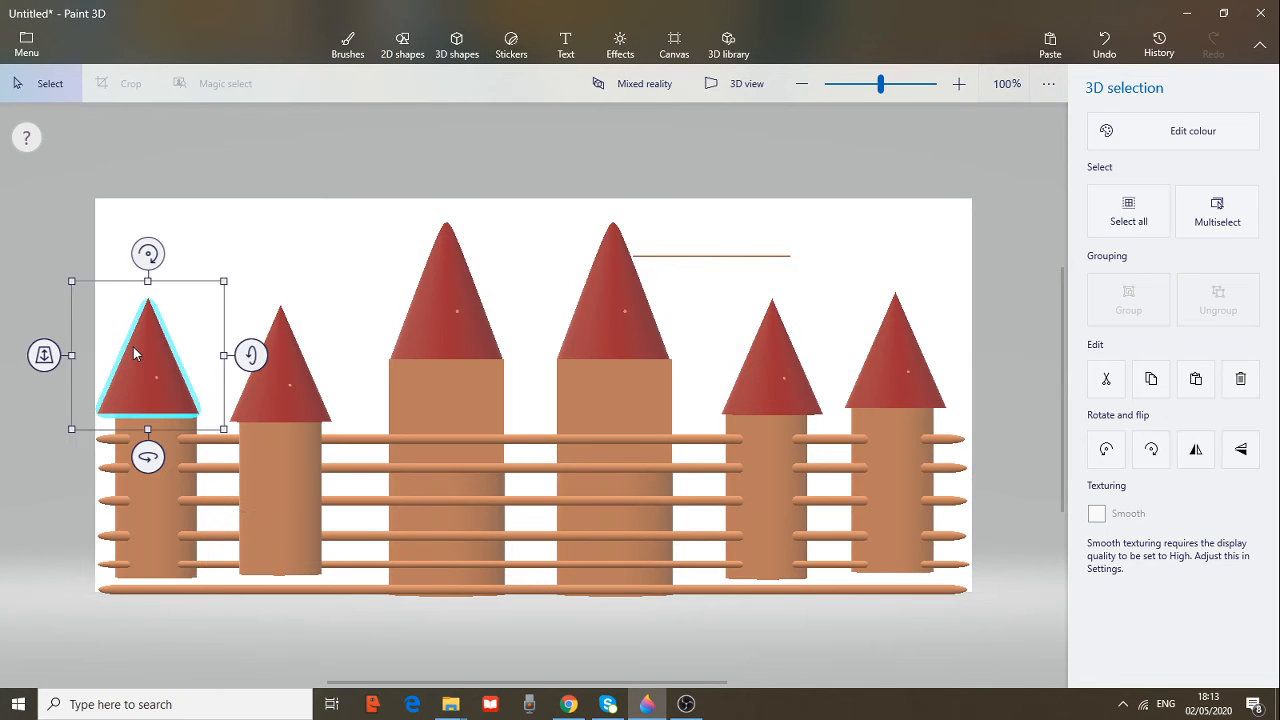
left_click_drag(44, 355, 537, 362)
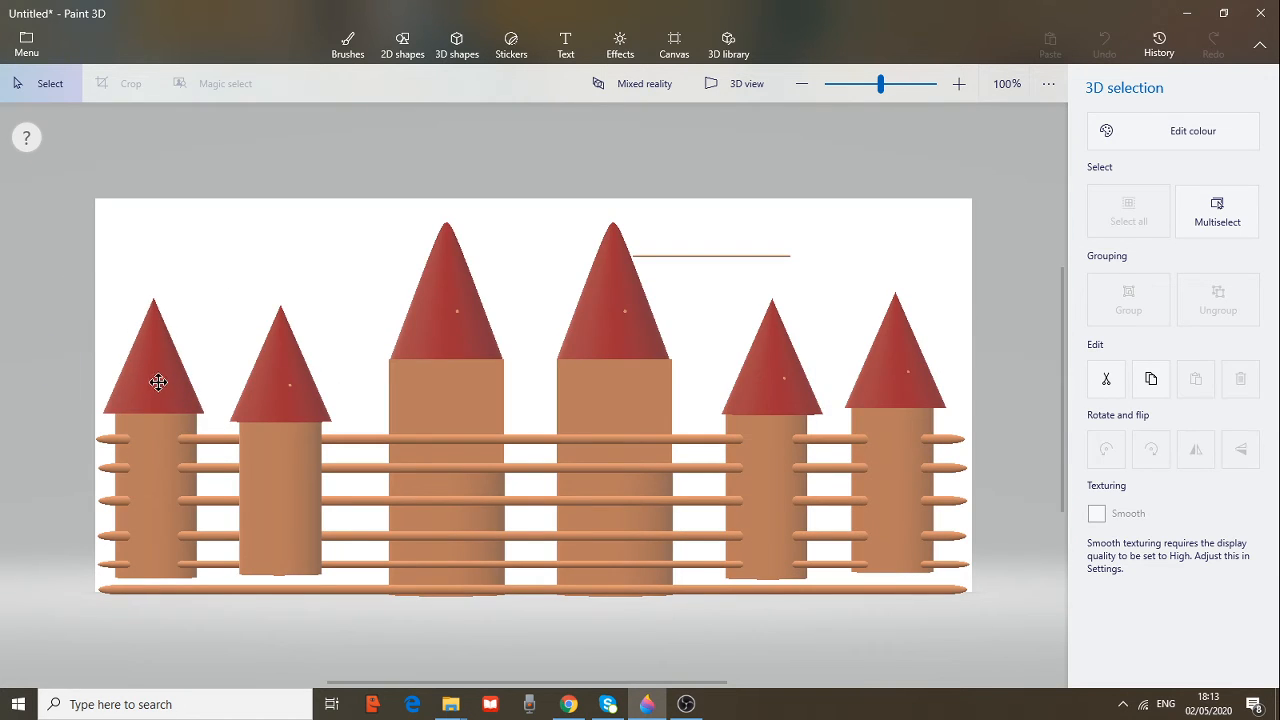
left_click(158, 388)
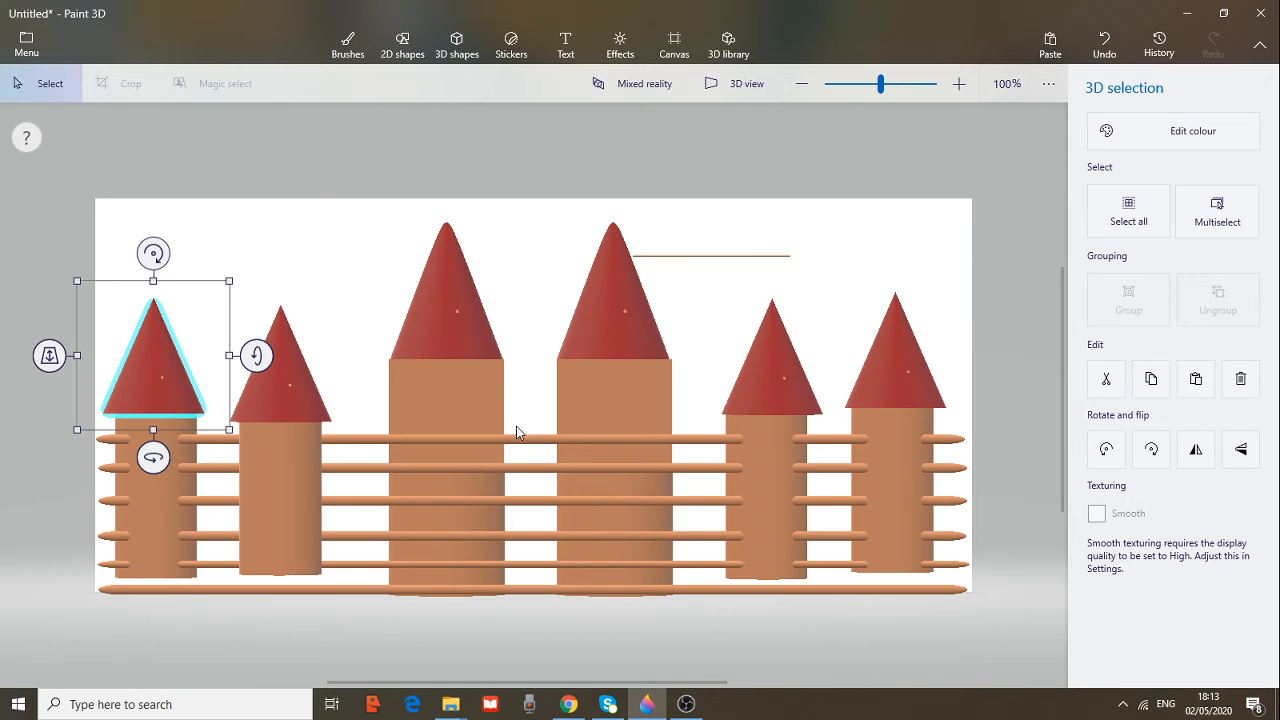
Push the inner left small tower's cylinder further back along the Z-axis so the rod ends show at its sides
left_click(278, 513)
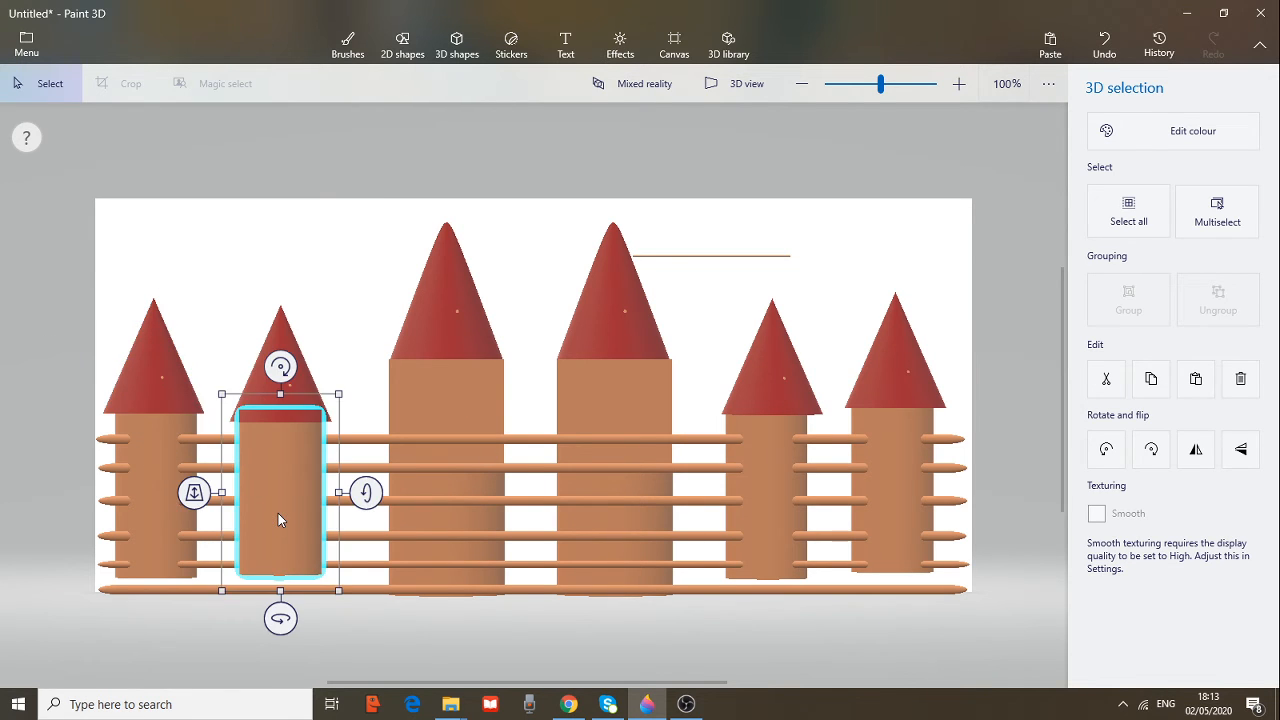
left_click_drag(194, 491, 500, 490)
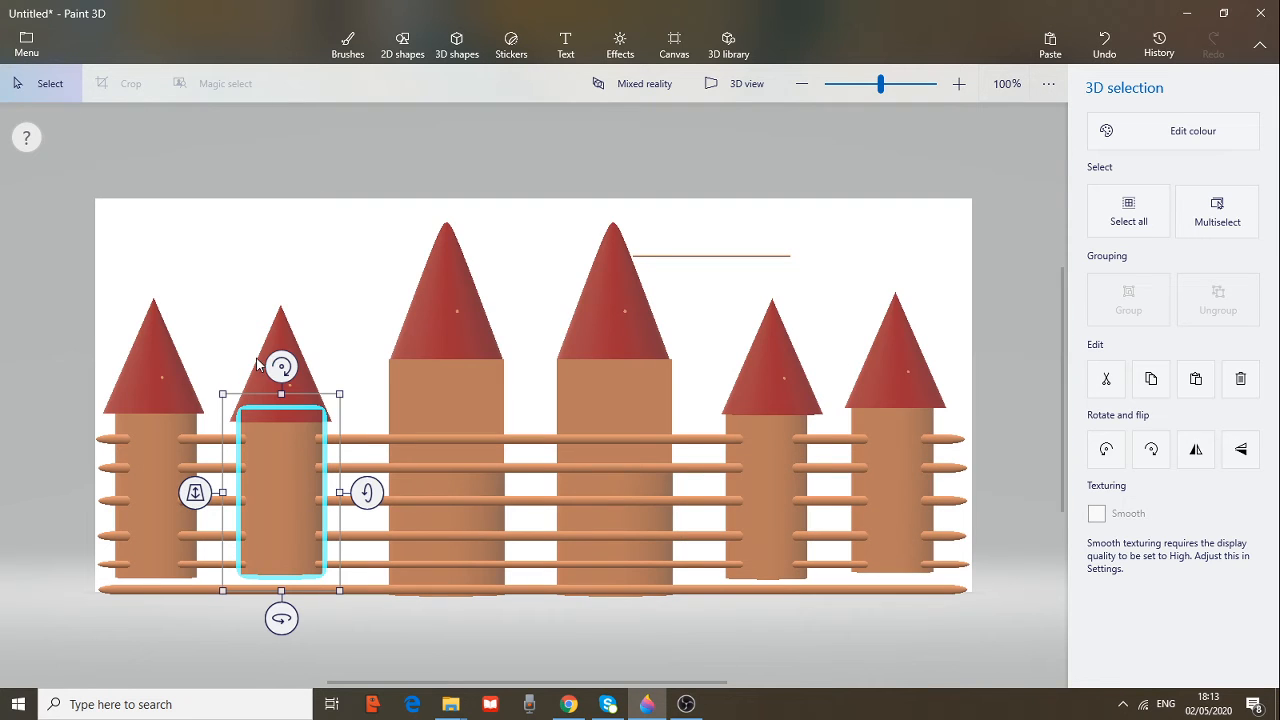
left_click(1029, 483)
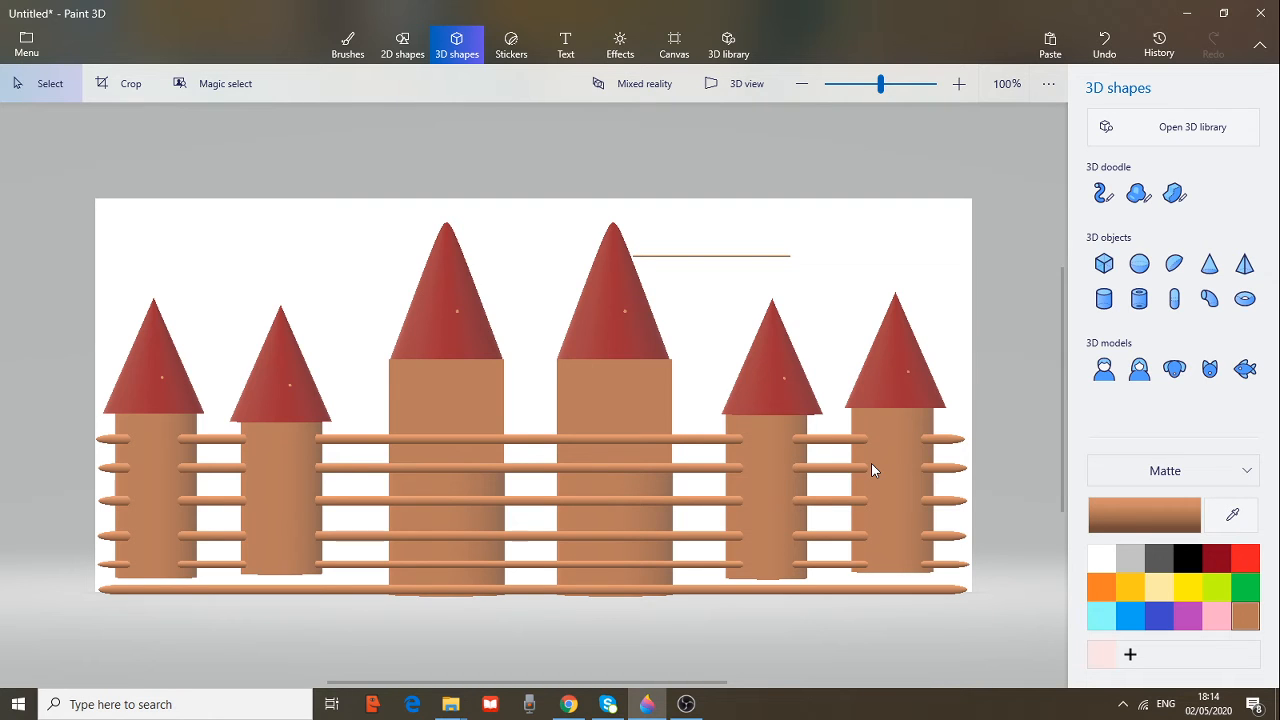
Add a short horizontal brown capsule overlapping the upper left edge of the left tall tower's body
left_click(1172, 265)
left_click(1180, 301)
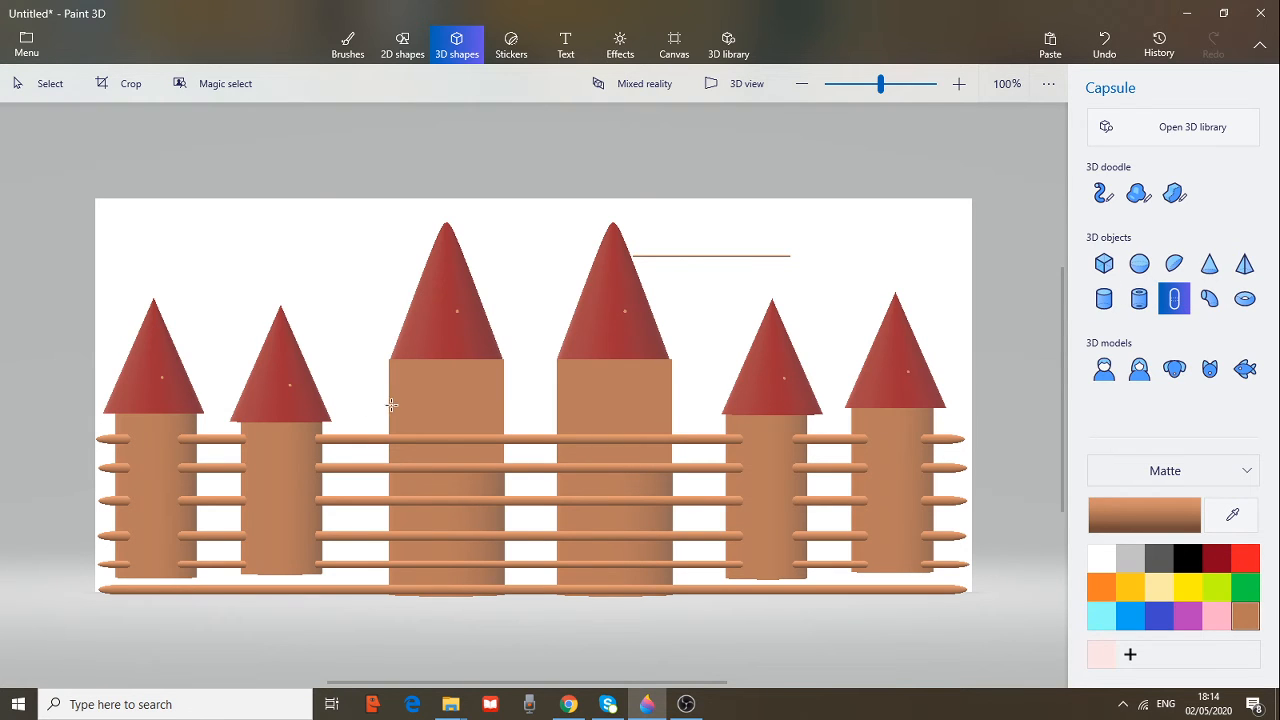
left_click_drag(392, 400, 364, 347)
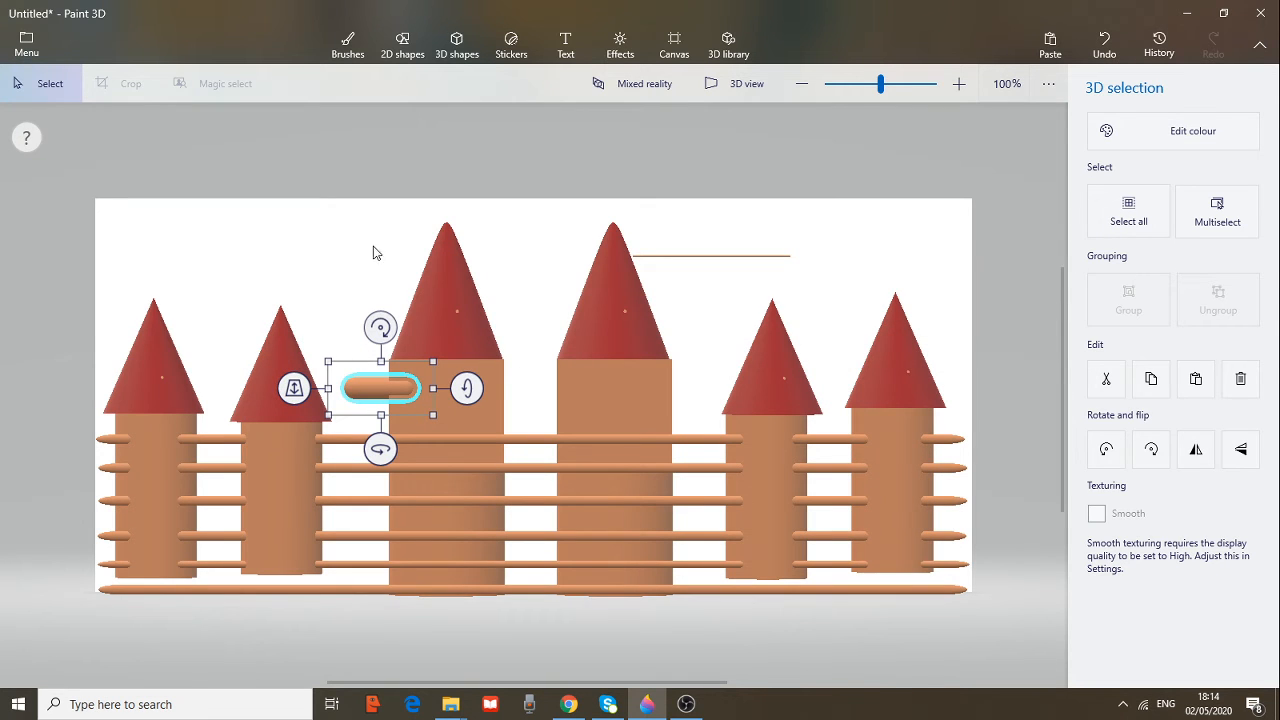
Draw a long vertical capsule from the short capsule's left end down to the lower rods
left_click(456, 45)
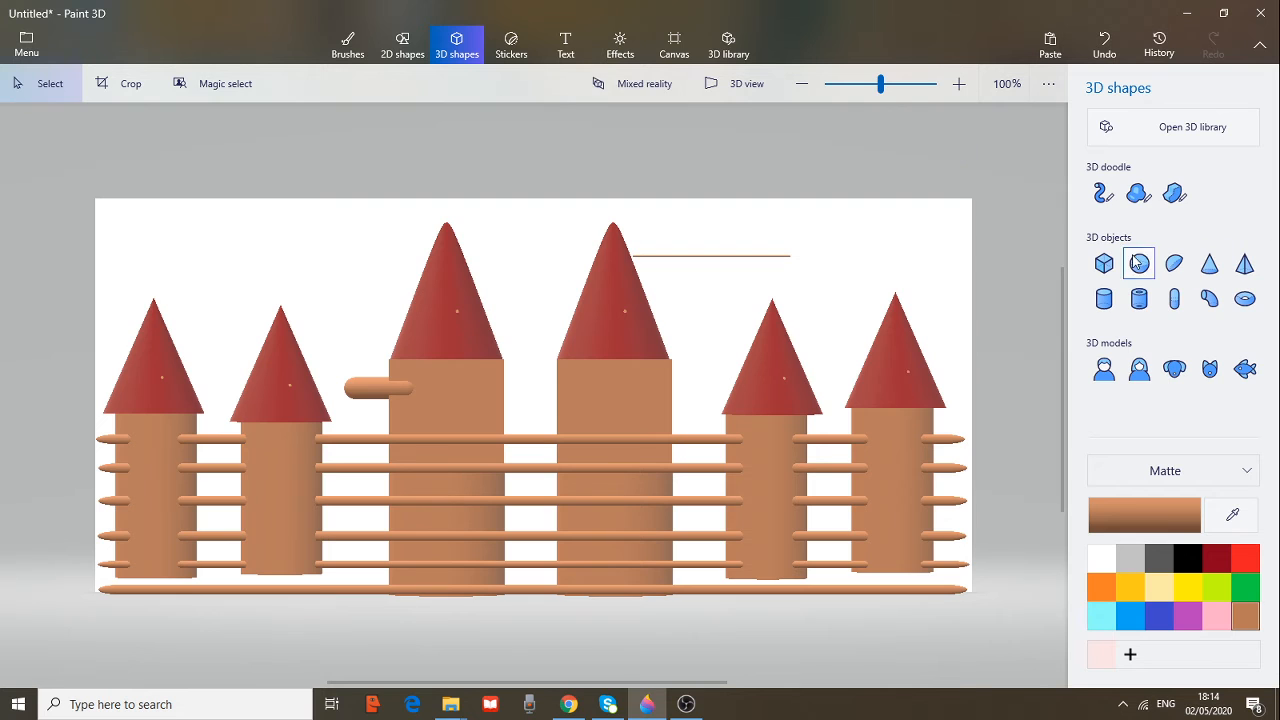
left_click(1171, 302)
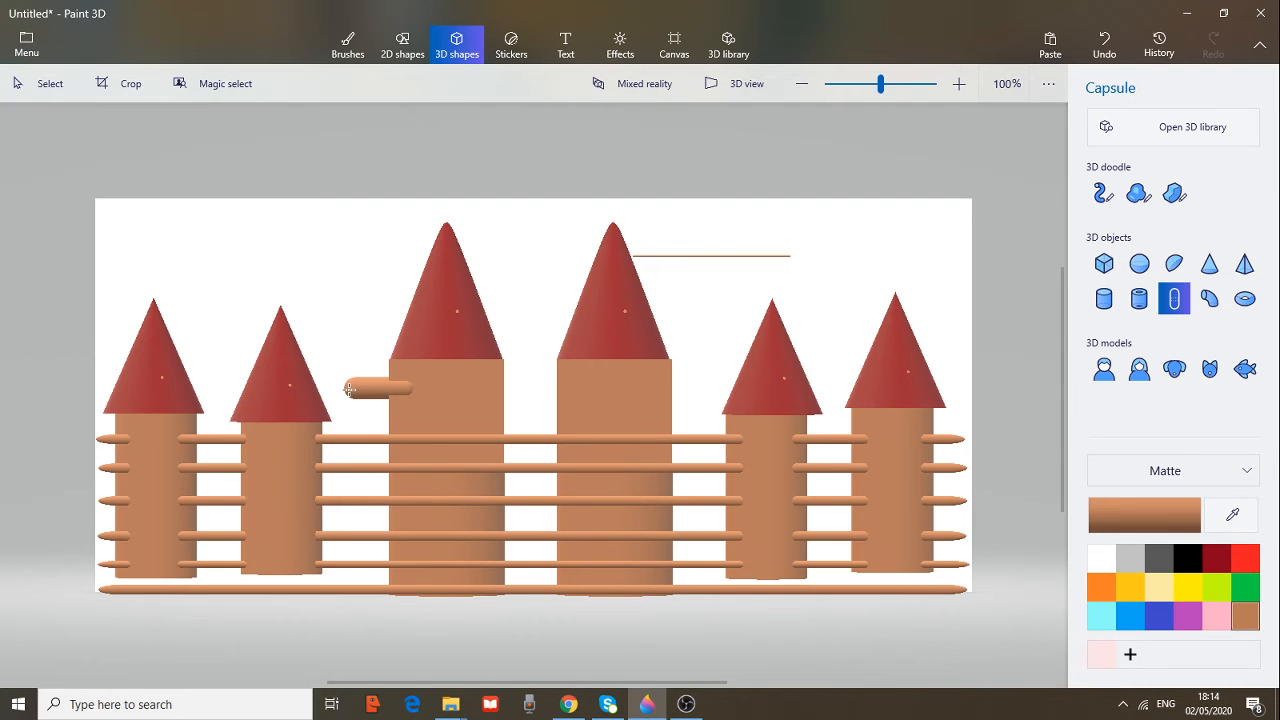
mouse_move(350, 390)
left_mouse_down()
mouse_move(348, 534)
mouse_move(384, 546)
mouse_move(390, 566)
mouse_move(371, 578)
left_mouse_up()
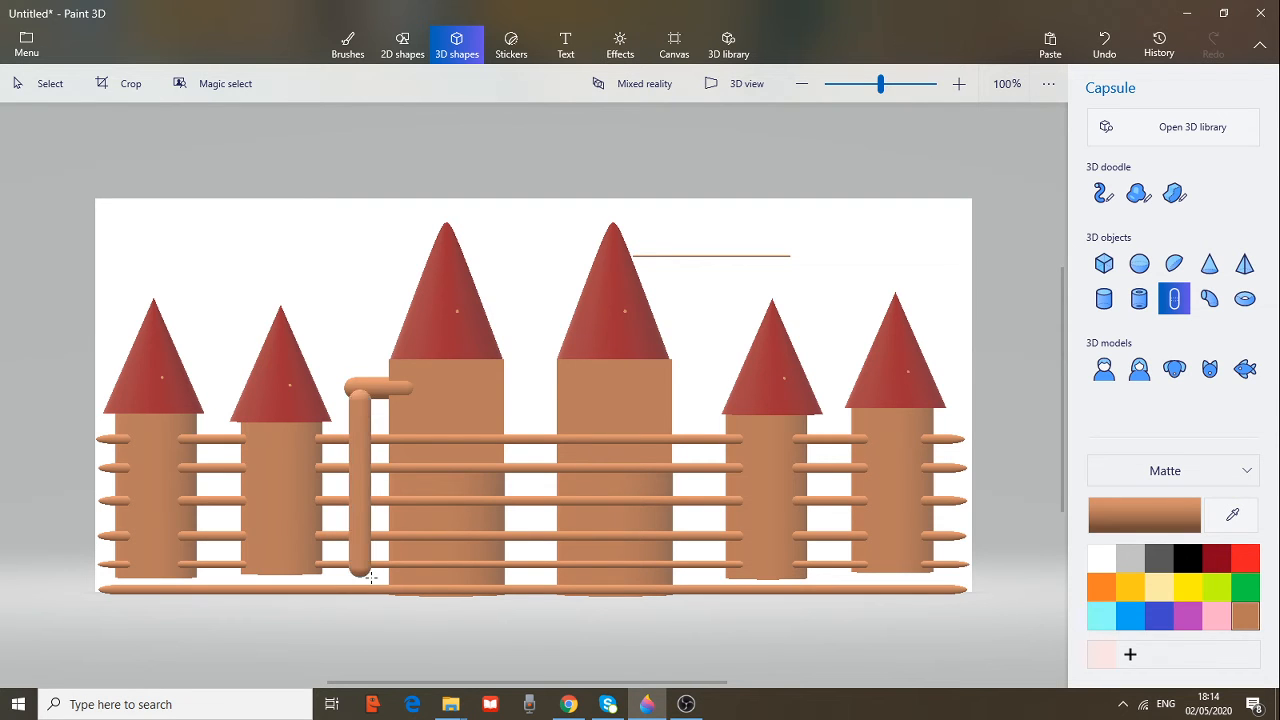
Adjust the vertical capsule along the Z-axis, raise it across the short horizontal capsule and rotate it slightly in depth
left_click_drag(298, 484, 342, 440)
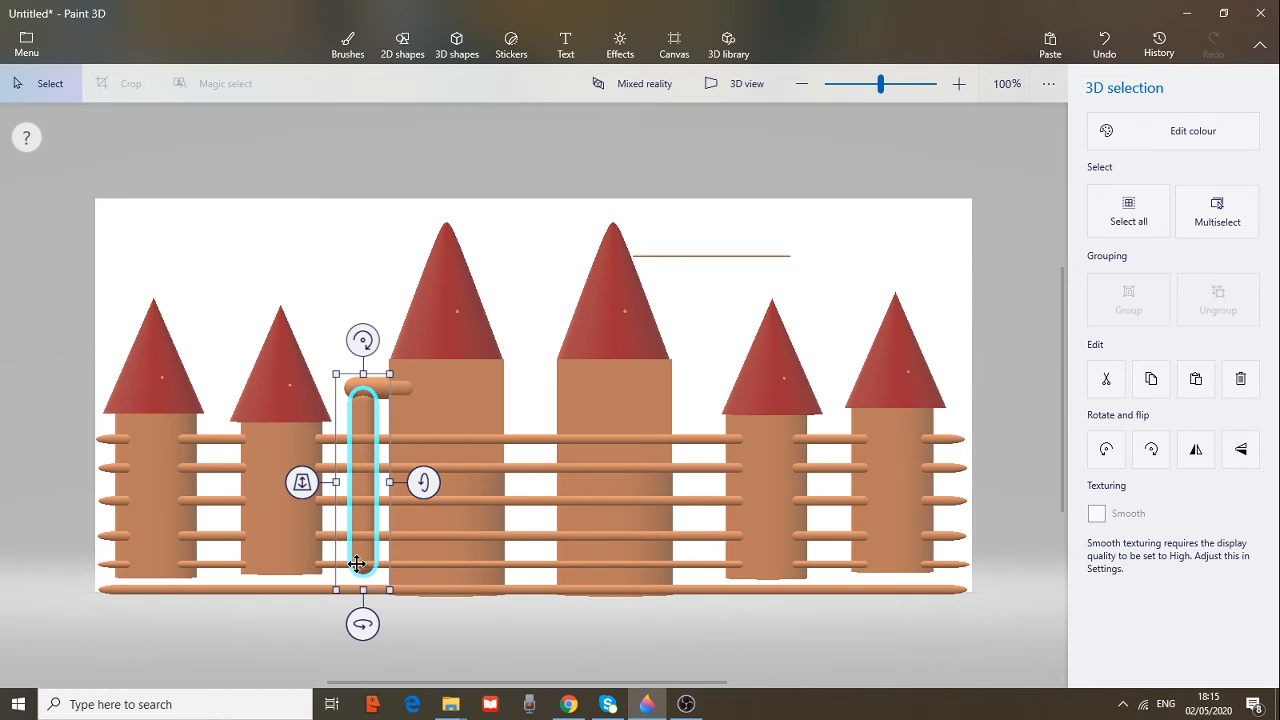
left_click_drag(369, 412, 361, 393)
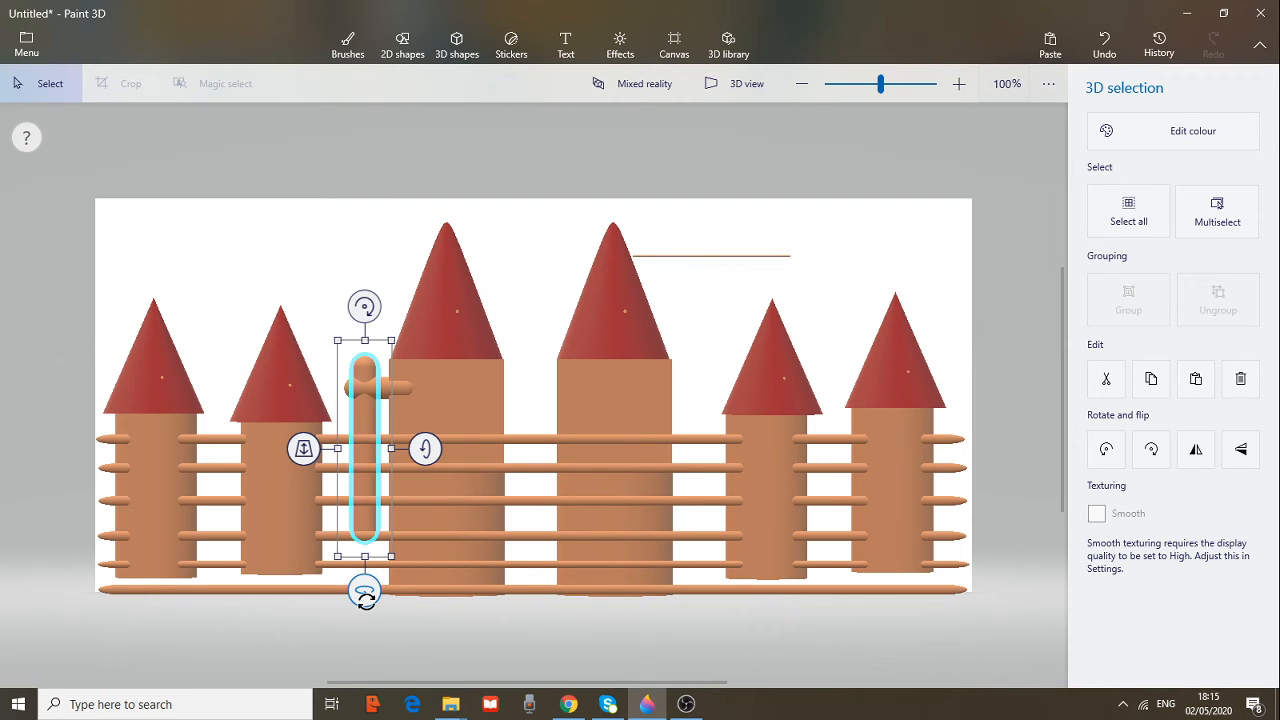
mouse_move(366, 594)
left_mouse_down()
mouse_move(306, 590)
mouse_move(346, 593)
left_mouse_up()
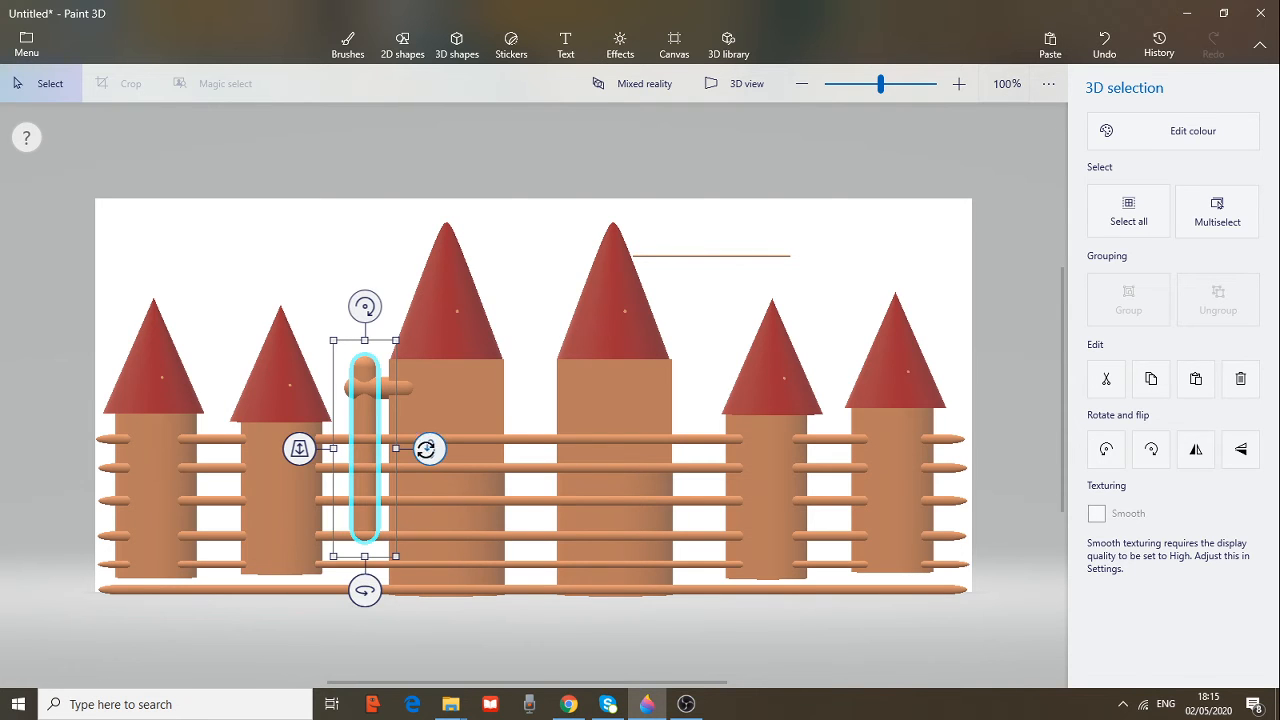
mouse_move(427, 449)
left_mouse_down()
mouse_move(426, 534)
mouse_move(428, 431)
left_mouse_up()
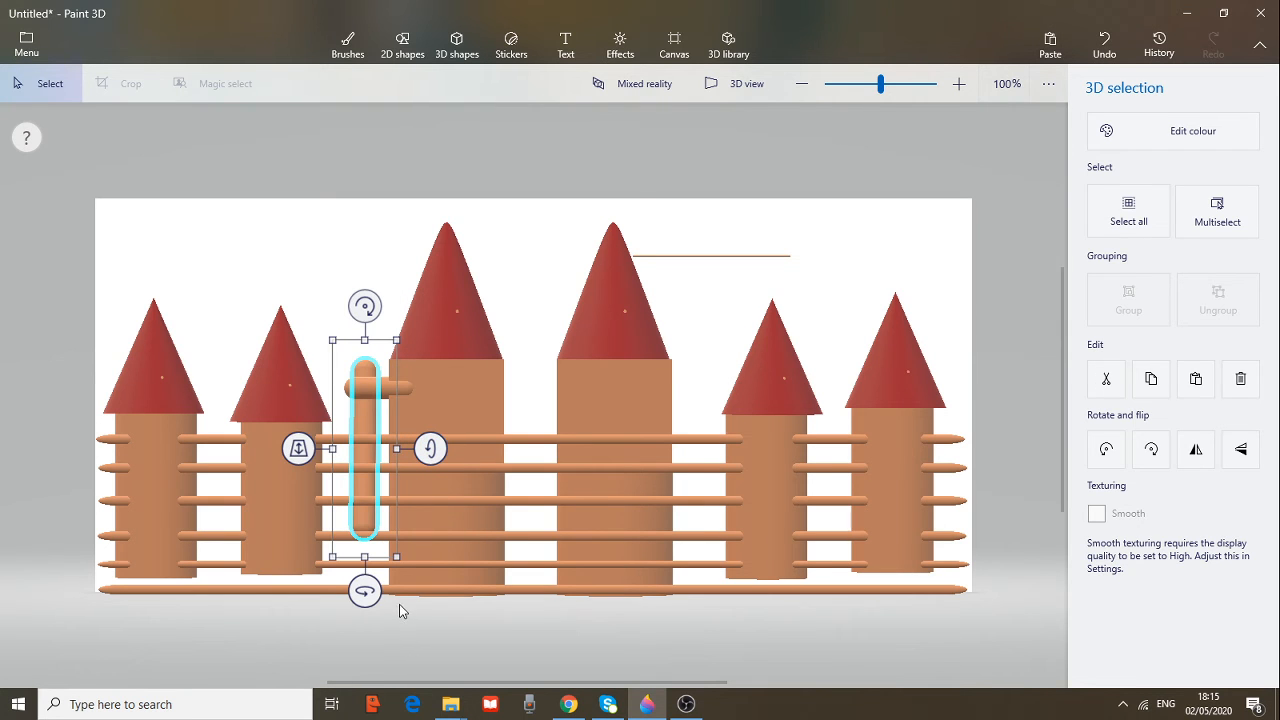
Copy and paste the vertical capsule, try placing one between the two tall towers, and undo that move
right_click(369, 421)
left_click(442, 197)
right_click(369, 419)
left_click(437, 233)
left_click_drag(364, 440, 539, 486)
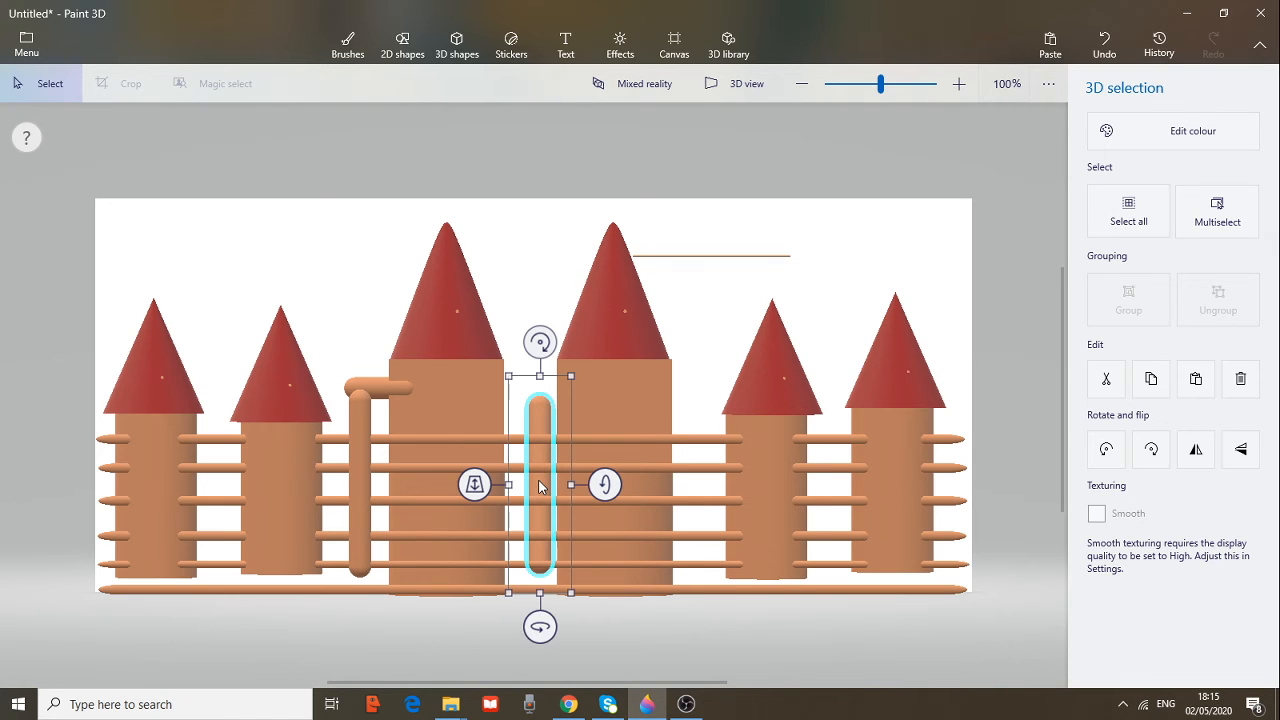
key("ctrl+z")
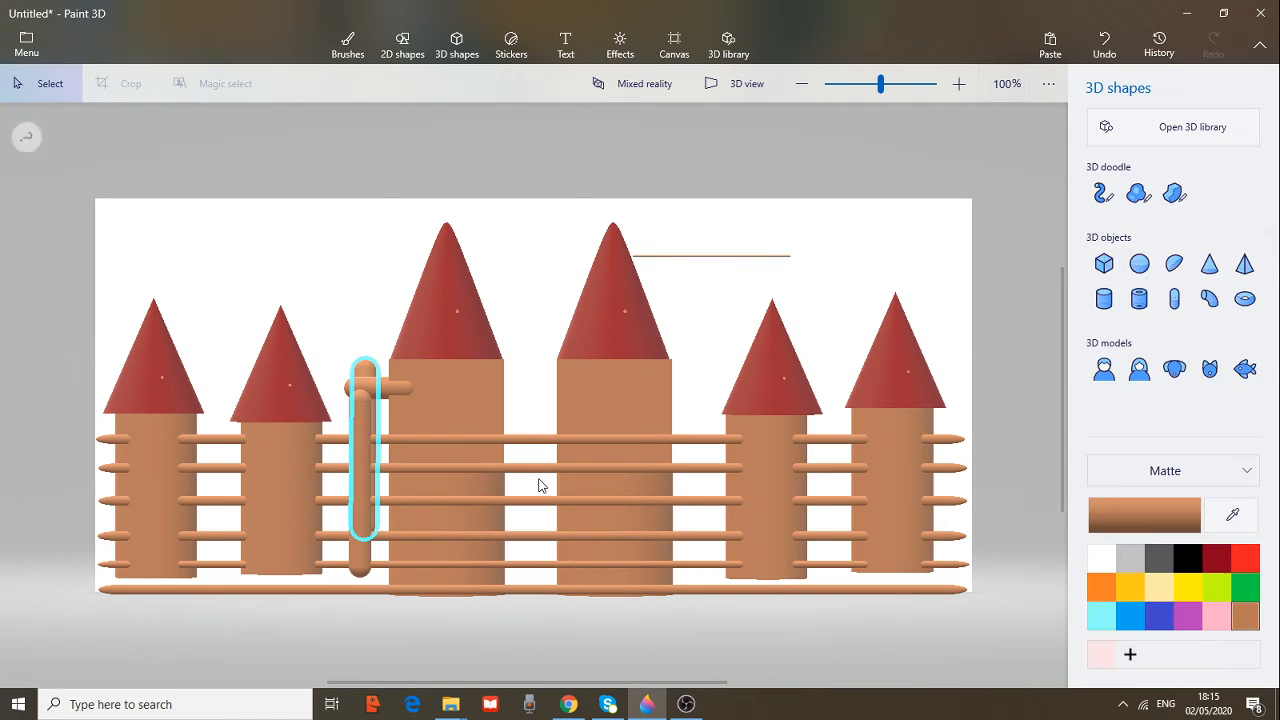
Place one vertical capsule beside the inner right small tower and another between the tall towers, nudging the latter along the Z-axis
left_click(363, 423)
left_click_drag(363, 423, 706, 466)
left_click_drag(356, 452, 535, 403)
left_click(362, 433)
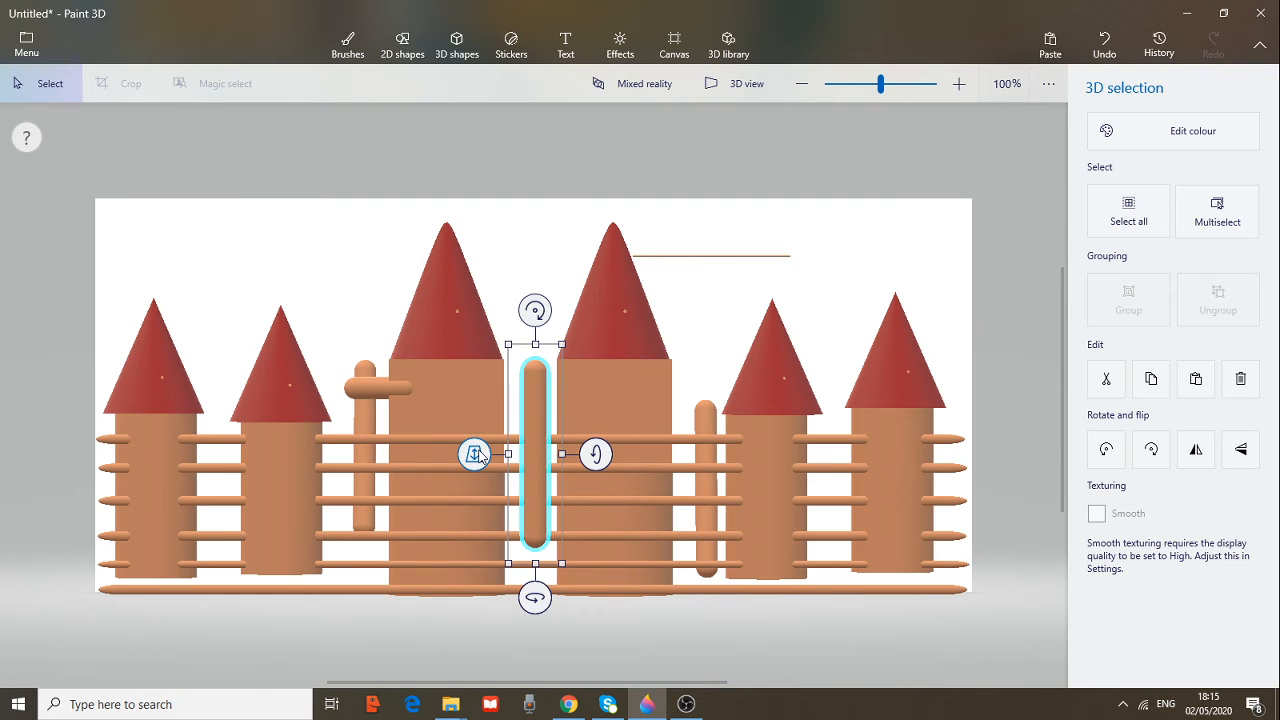
mouse_move(479, 455)
left_mouse_down()
mouse_move(474, 426)
mouse_move(474, 453)
left_mouse_up()
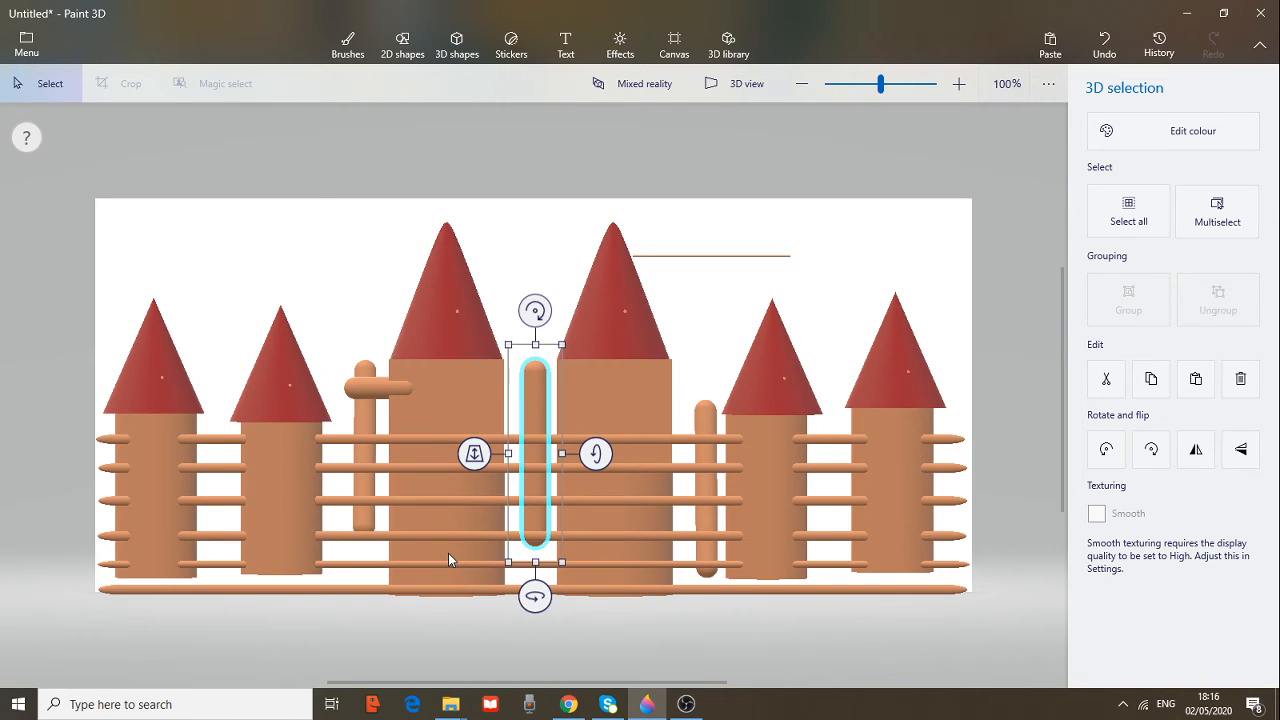
Copy and paste the short horizontal capsule and move the copy across the vertical post between the two tall towers
left_click(363, 388)
right_click(363, 388)
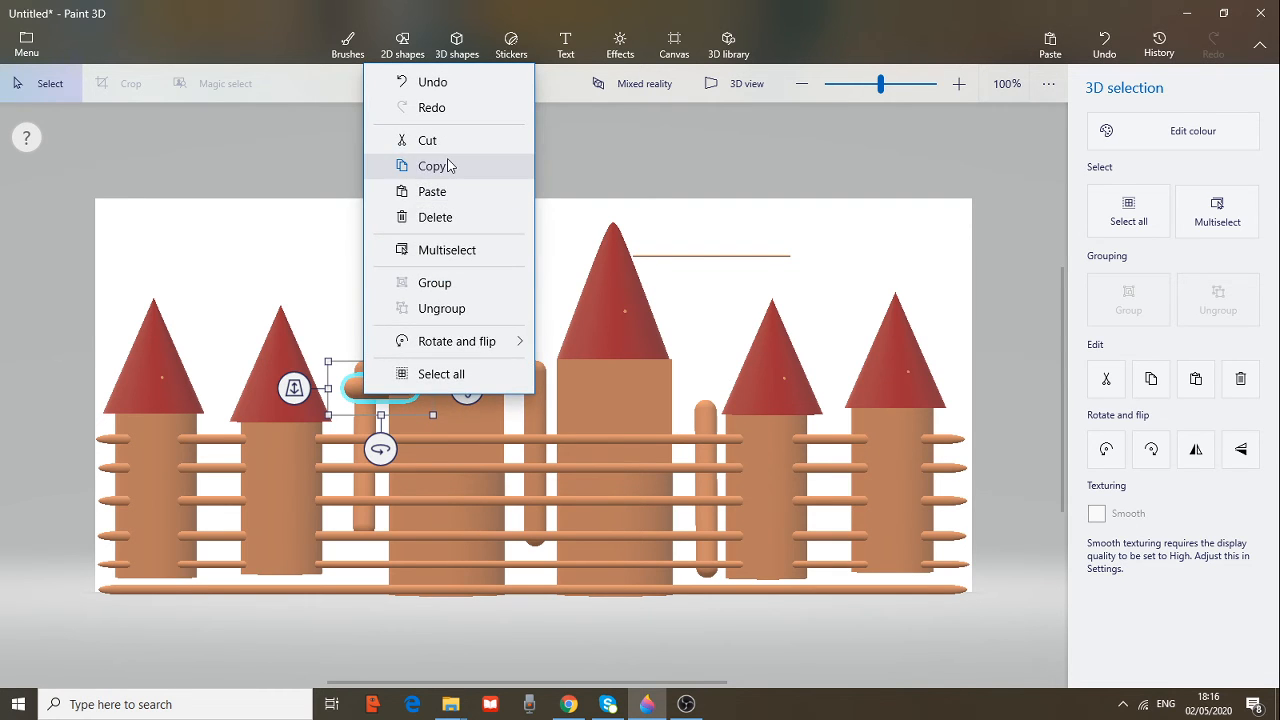
left_click(446, 166)
right_click(386, 385)
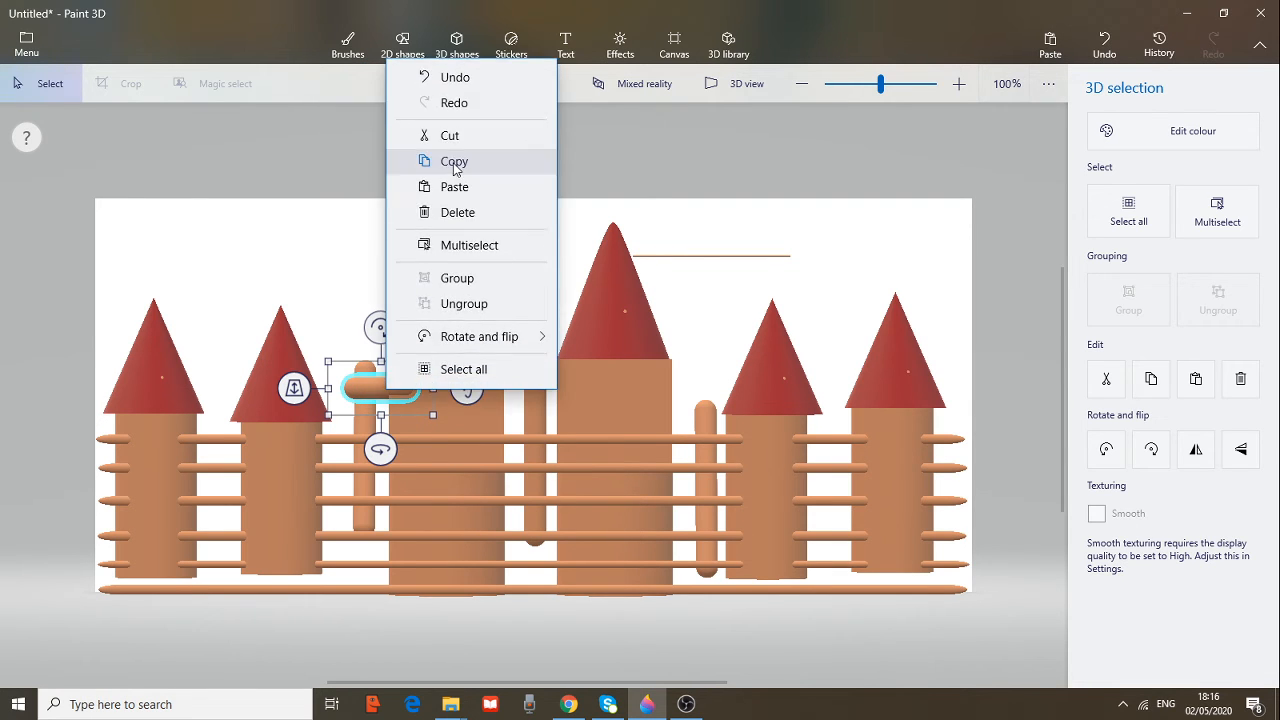
left_click(448, 186)
left_click(371, 380)
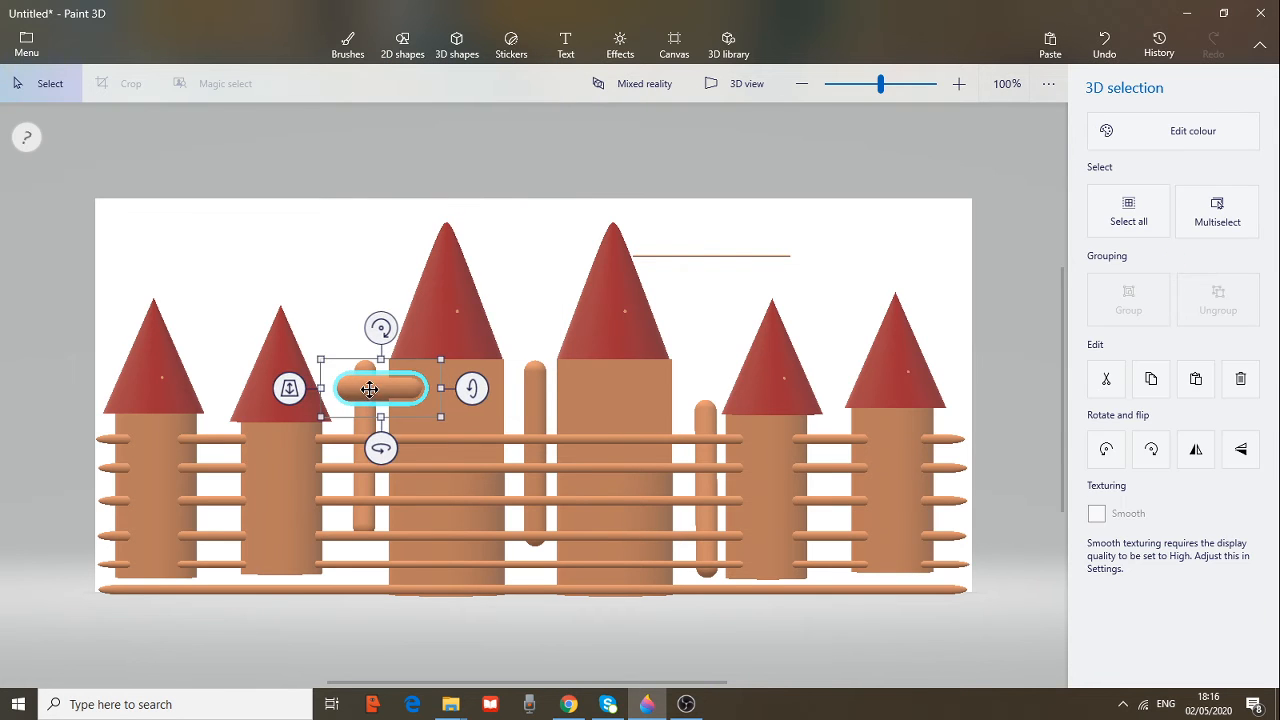
left_click_drag(371, 380, 550, 388)
Paste the short capsule again, place it across the post beside the inner right small tower and nudge it along the Z-axis
right_click(550, 388)
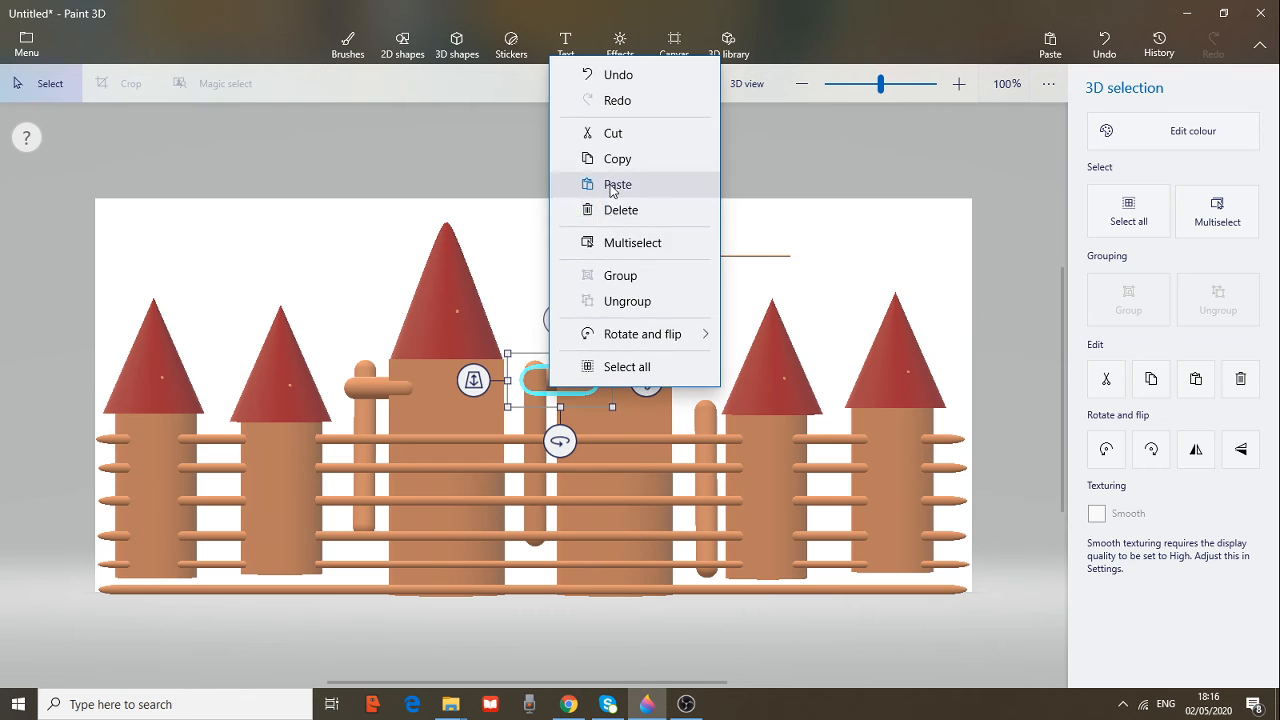
left_click(580, 189)
left_click_drag(390, 391, 714, 436)
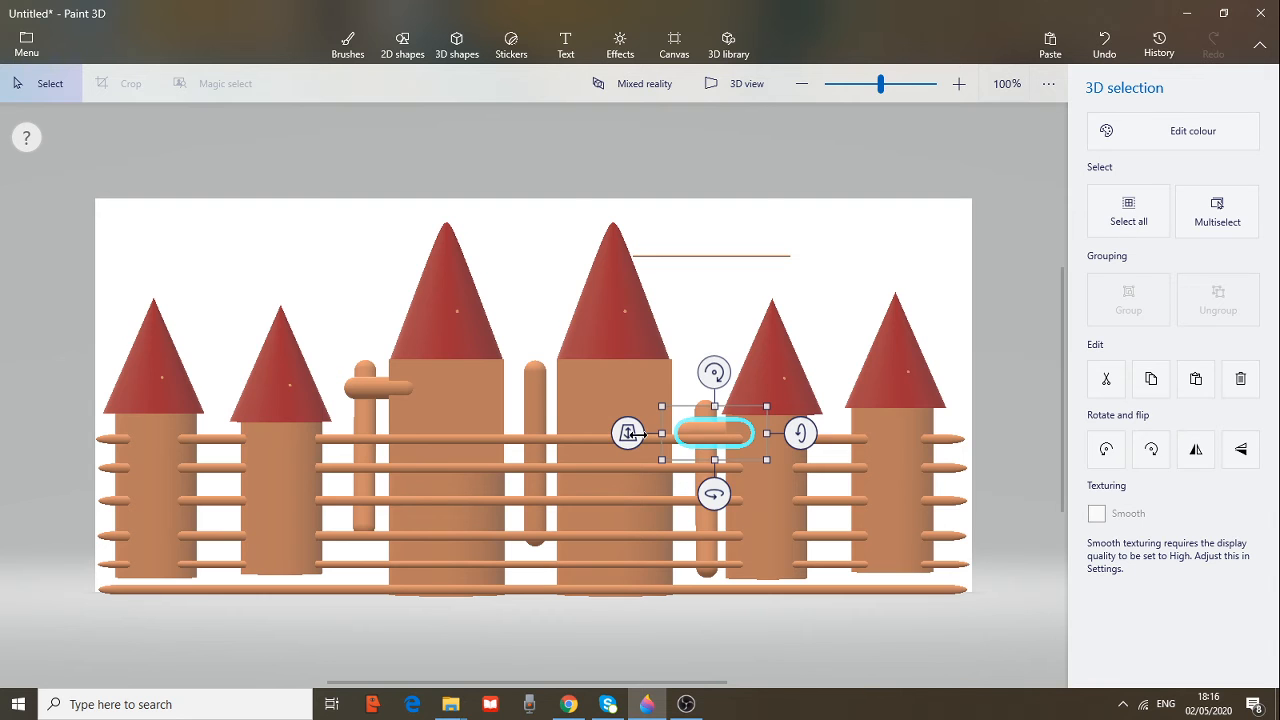
left_click_drag(628, 433, 602, 427)
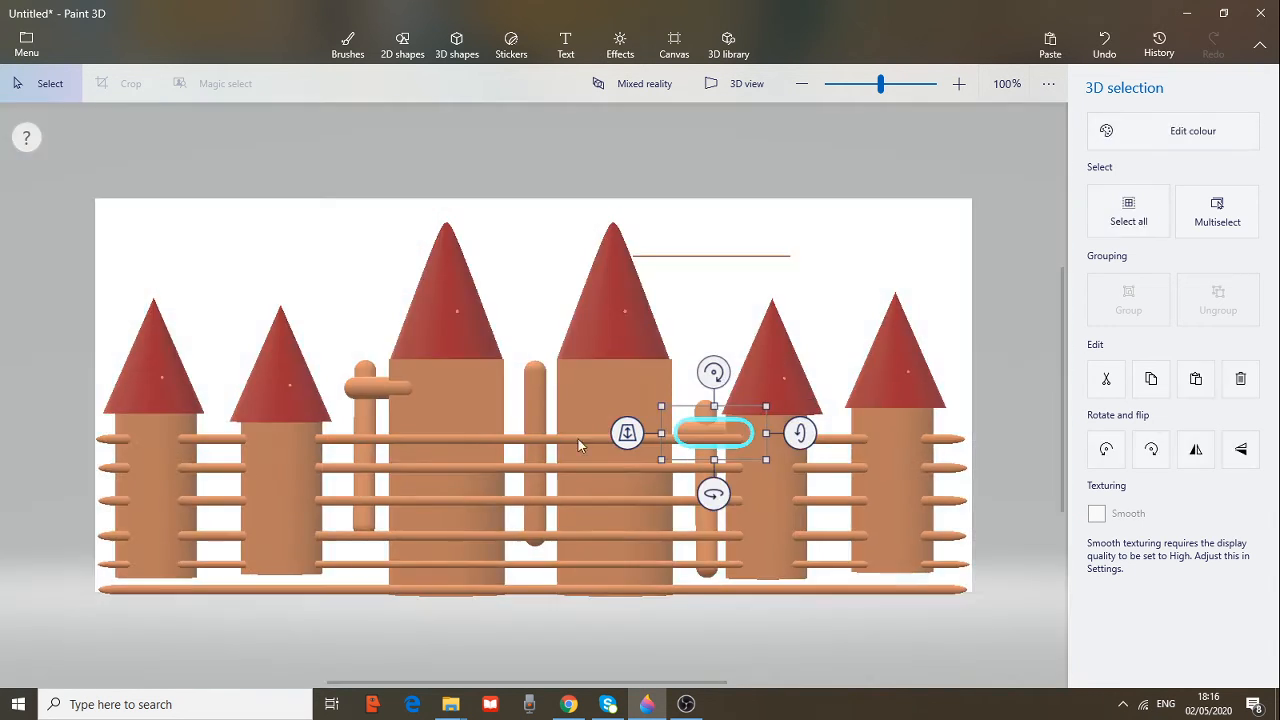
Paste another short horizontal capsule and set it as a crossbar near the top of the post between the tall towers
left_click(537, 390)
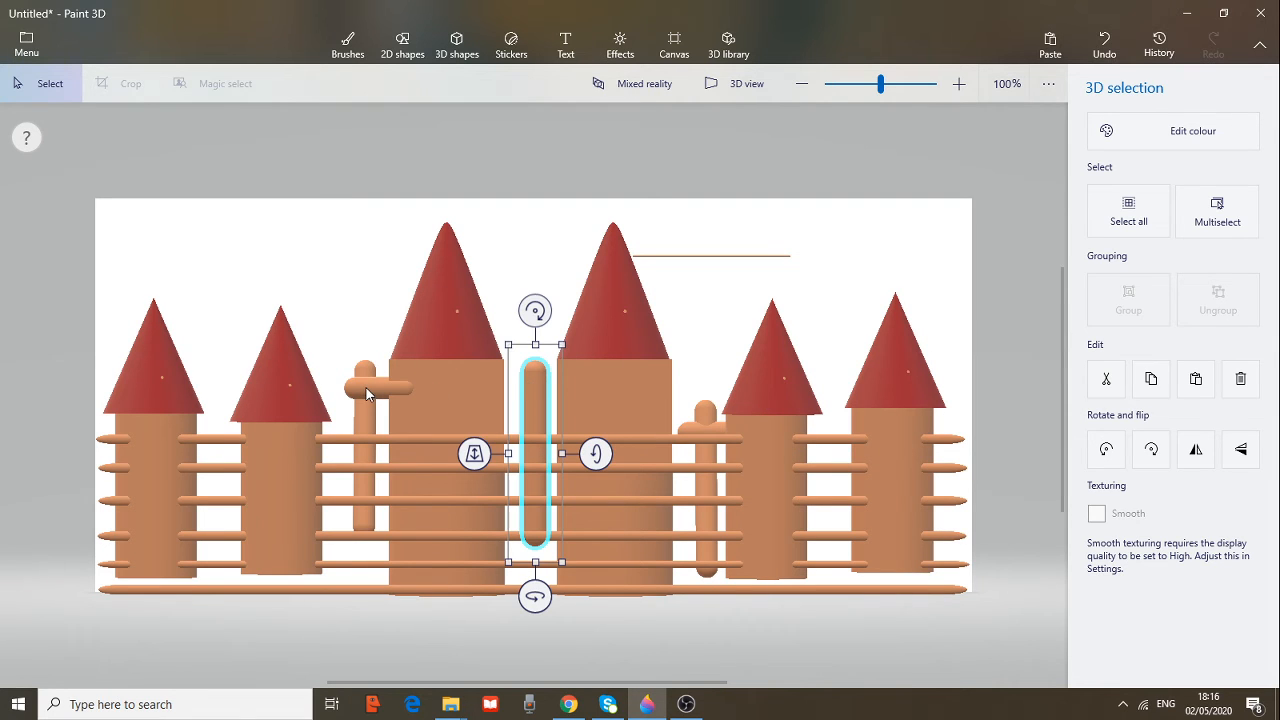
right_click(366, 393)
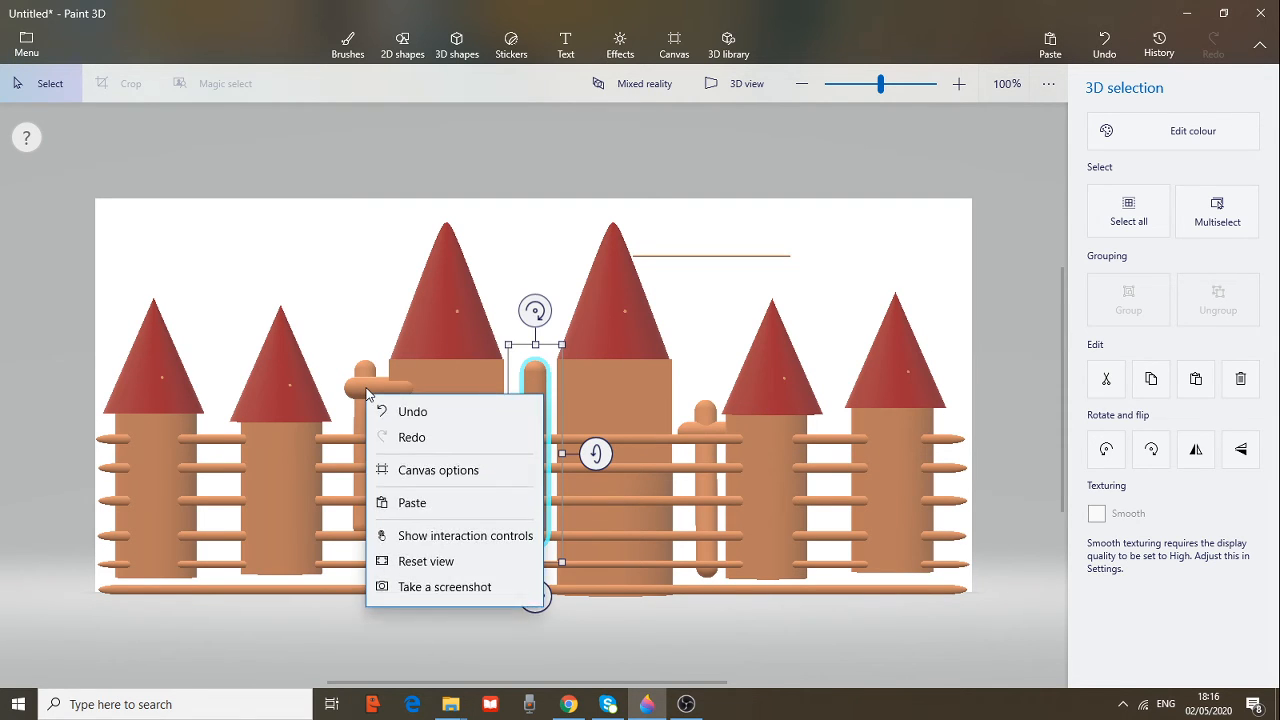
left_click(412, 503)
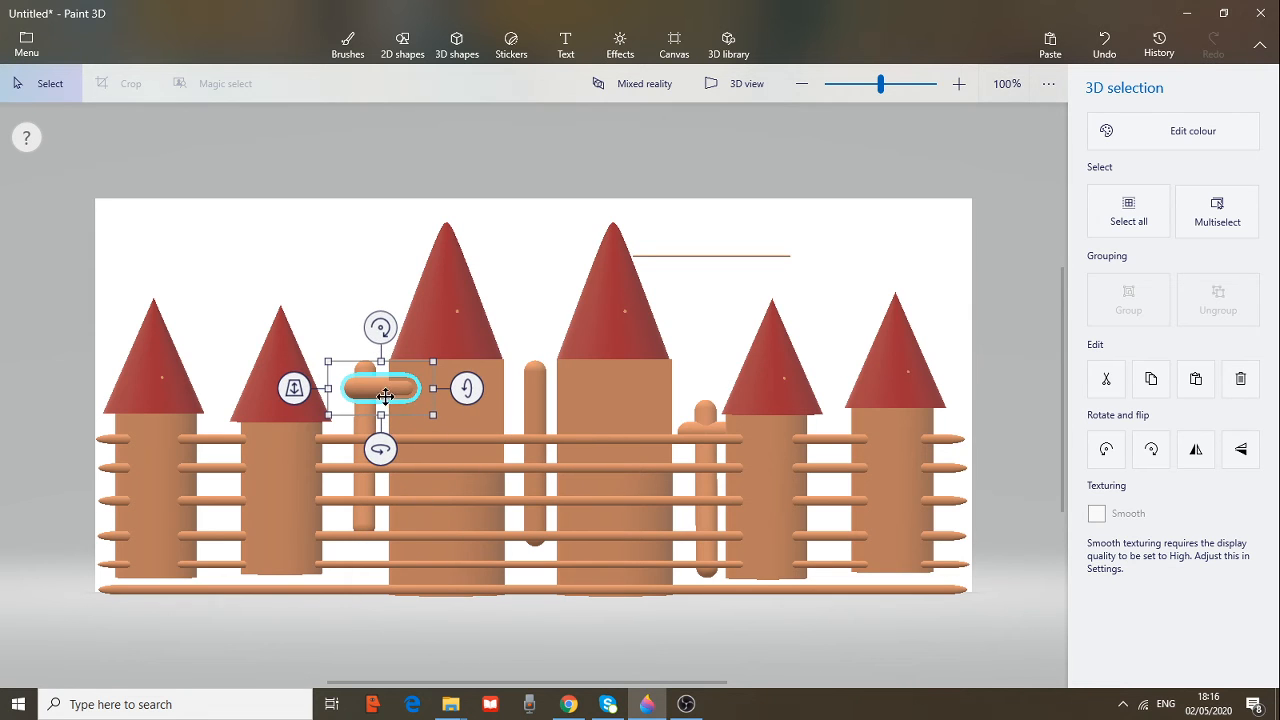
left_click_drag(385, 389, 546, 382)
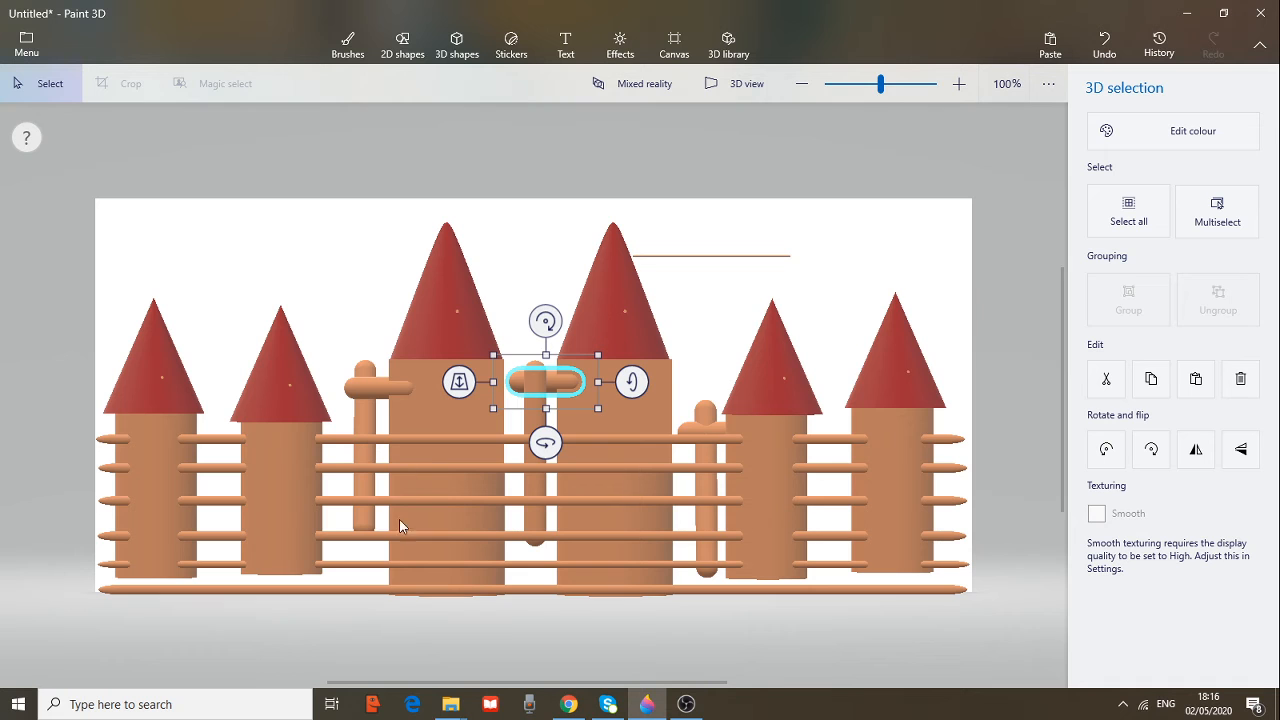
Choose the Fill brush and add a custom dark brown colour, hex 3b1b1b, to the palette
scroll(423, 429, "down", 2)
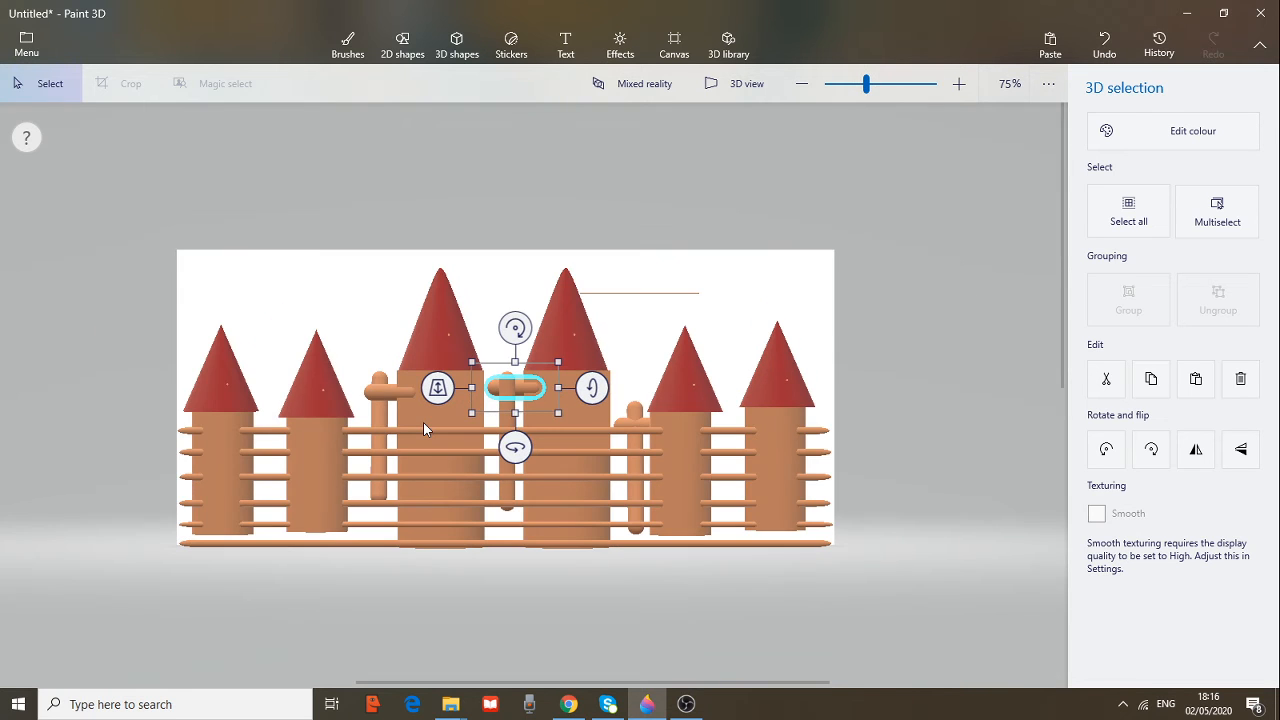
left_click(350, 50)
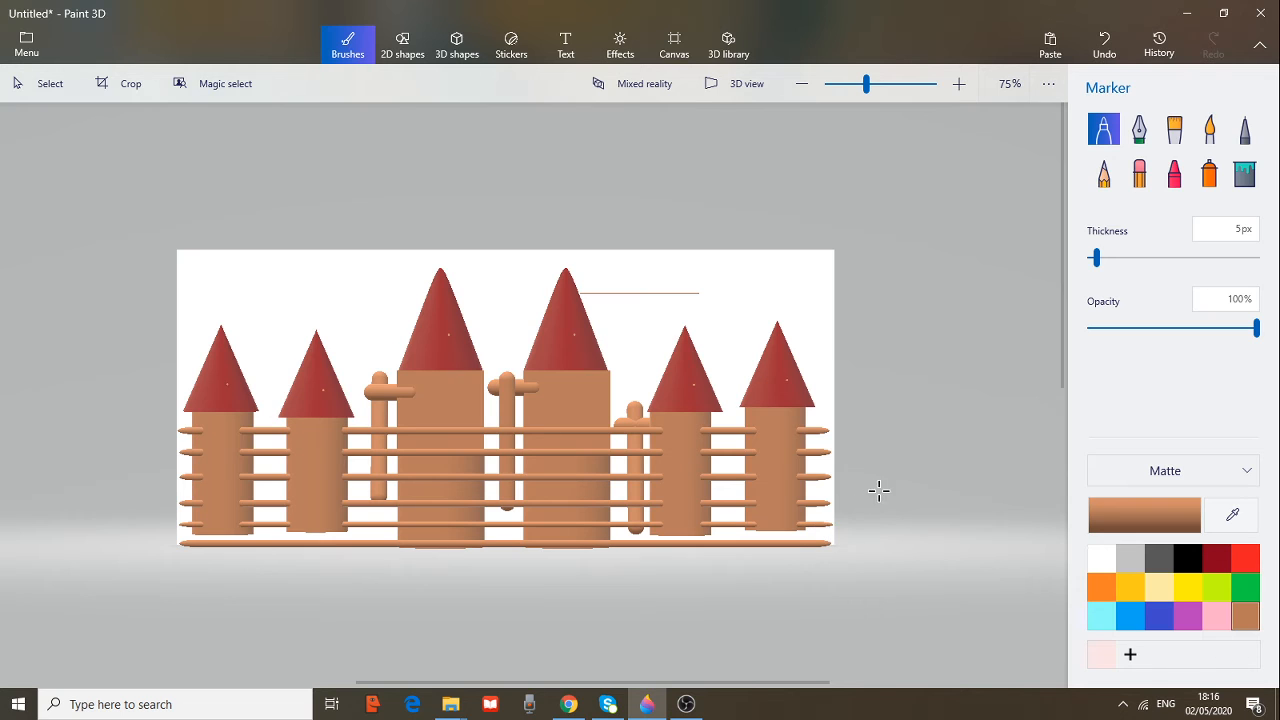
left_click(1241, 174)
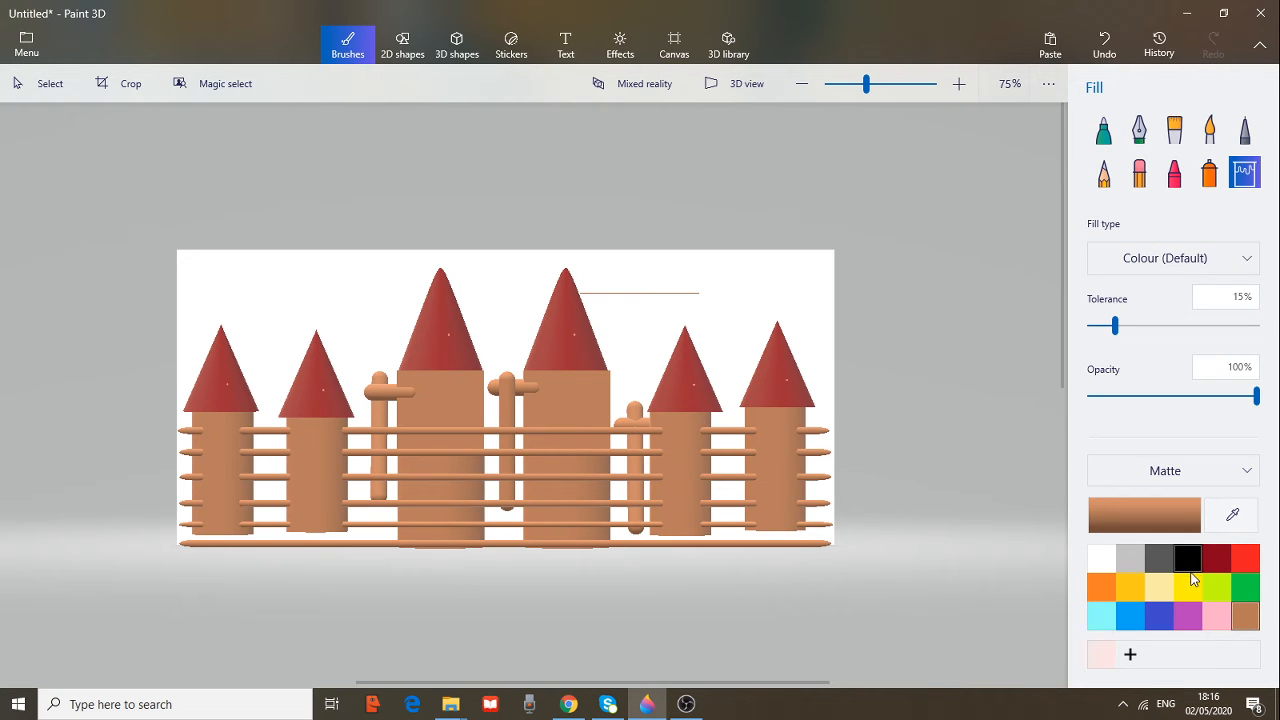
left_click(1131, 655)
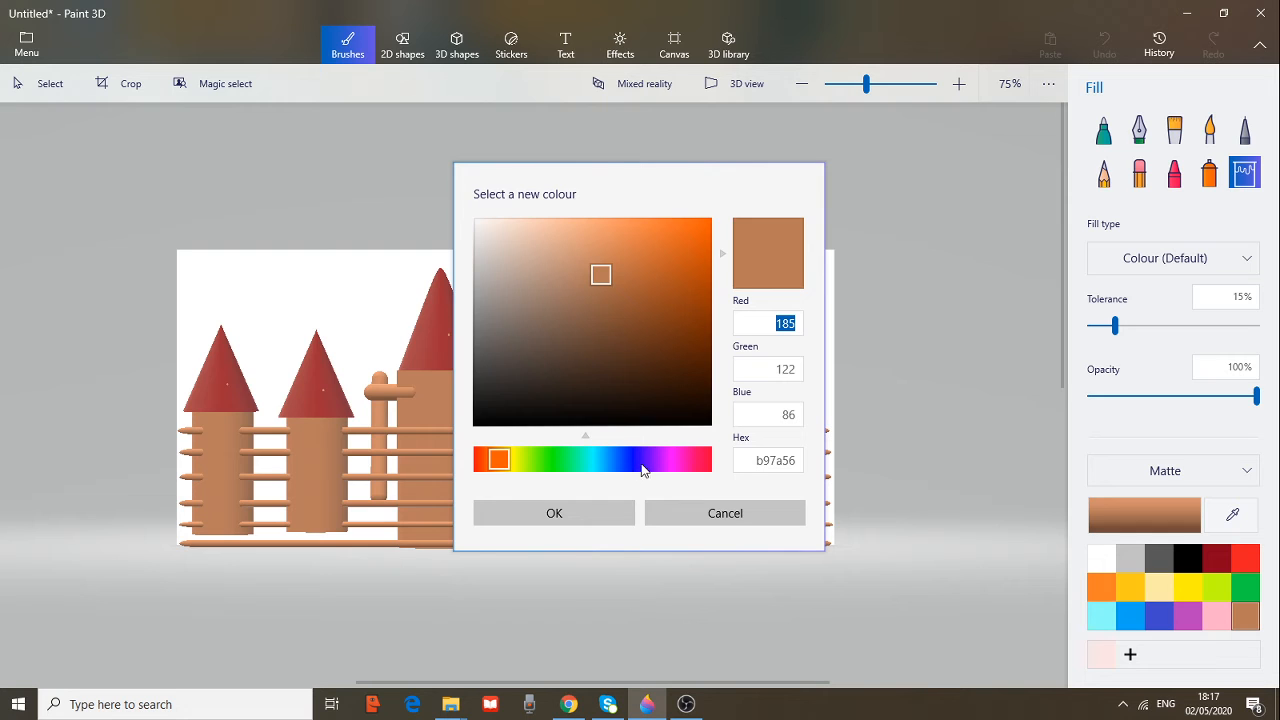
left_click_drag(655, 469, 477, 461)
mouse_move(483, 409)
left_mouse_down()
mouse_move(500, 372)
mouse_move(606, 381)
left_mouse_up()
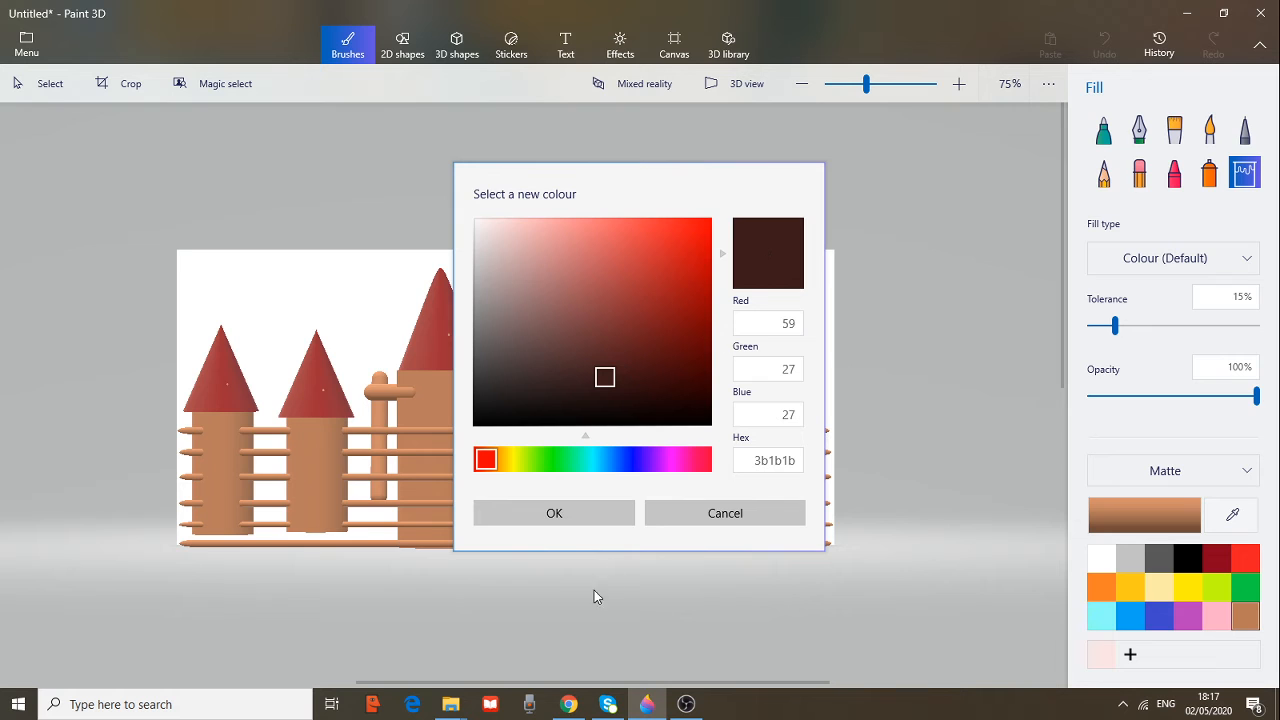
left_click(565, 514)
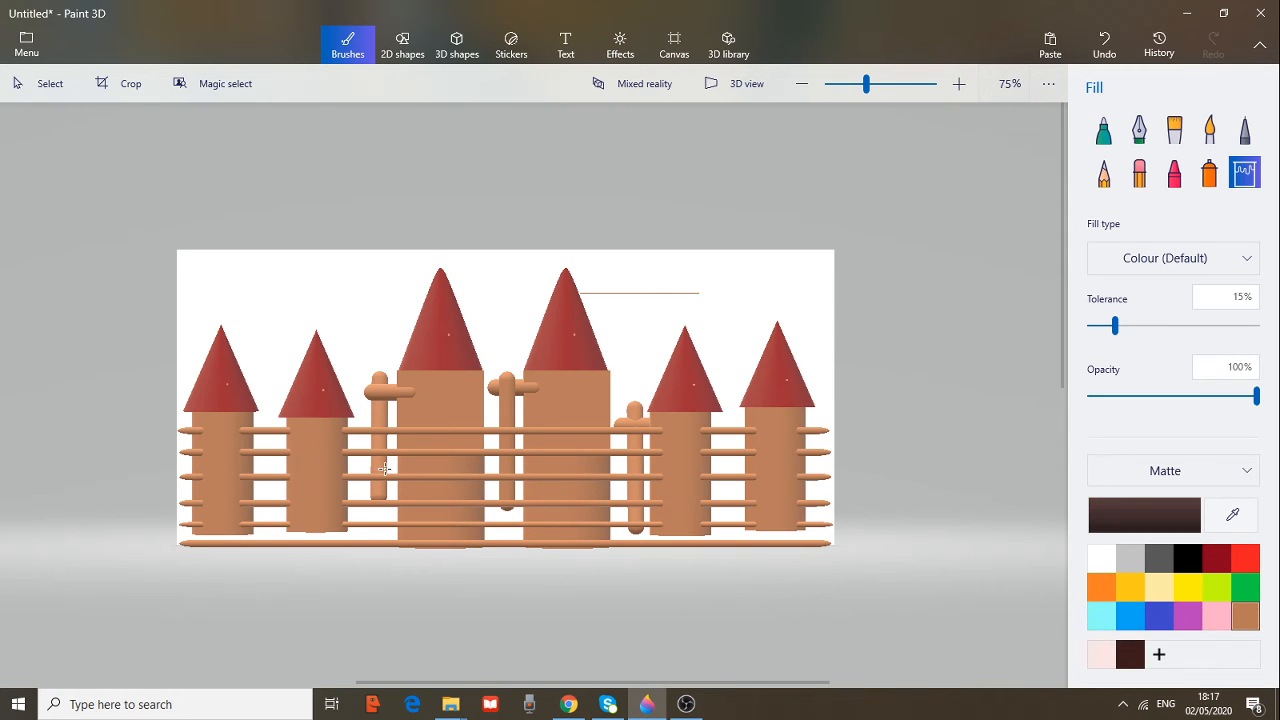
Fill all six long horizontal rods with the custom dark brown, working from the lowest rod up to the highest
left_click(448, 544)
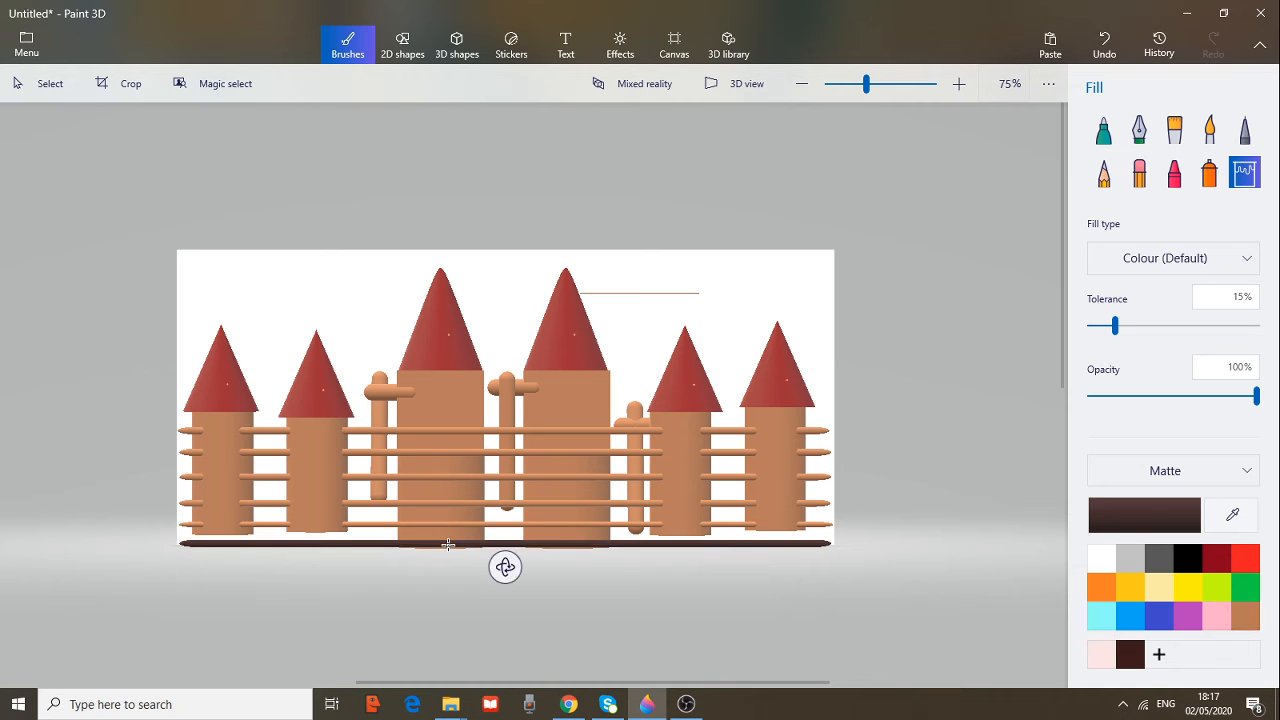
left_click(448, 522)
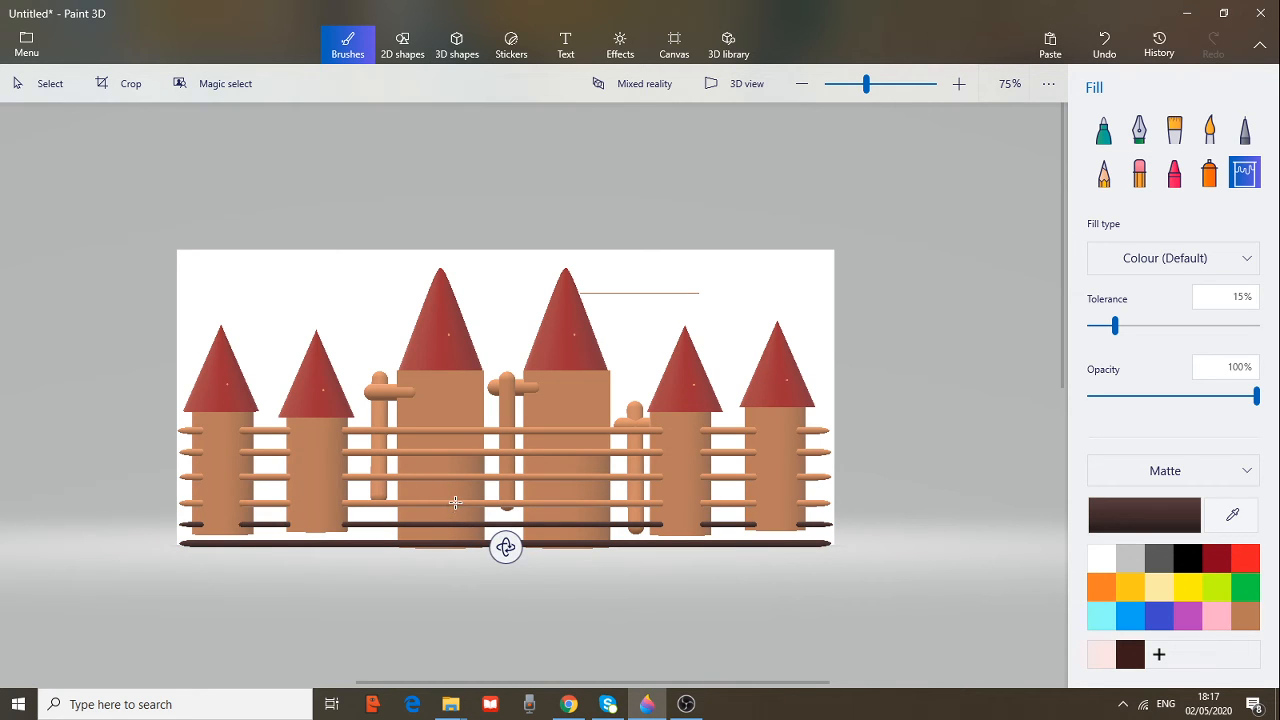
left_click(455, 502)
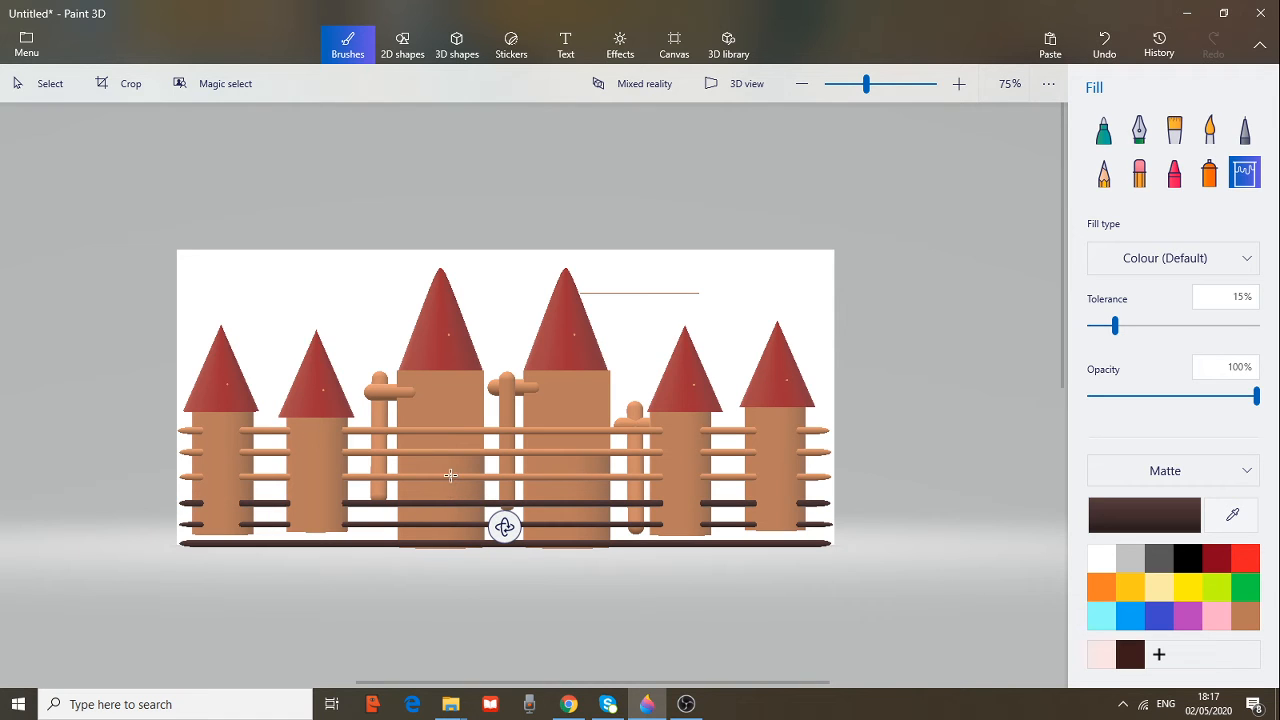
left_click(450, 476)
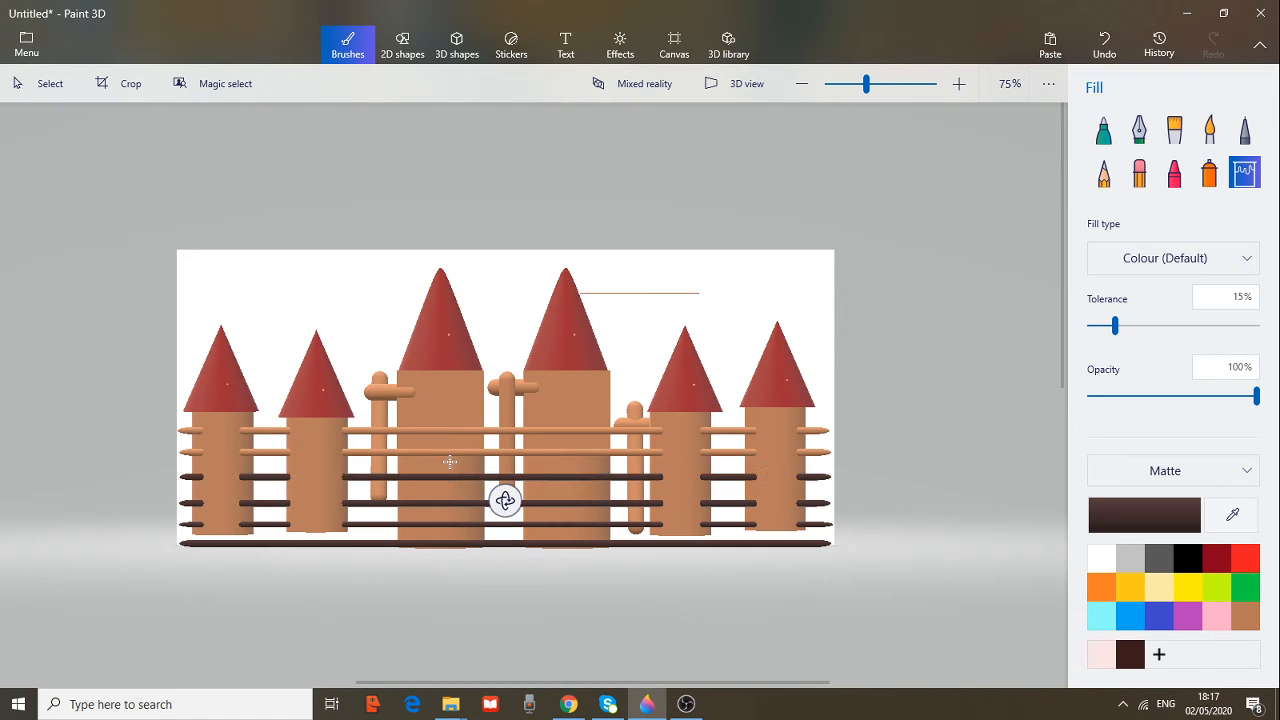
left_click(450, 452)
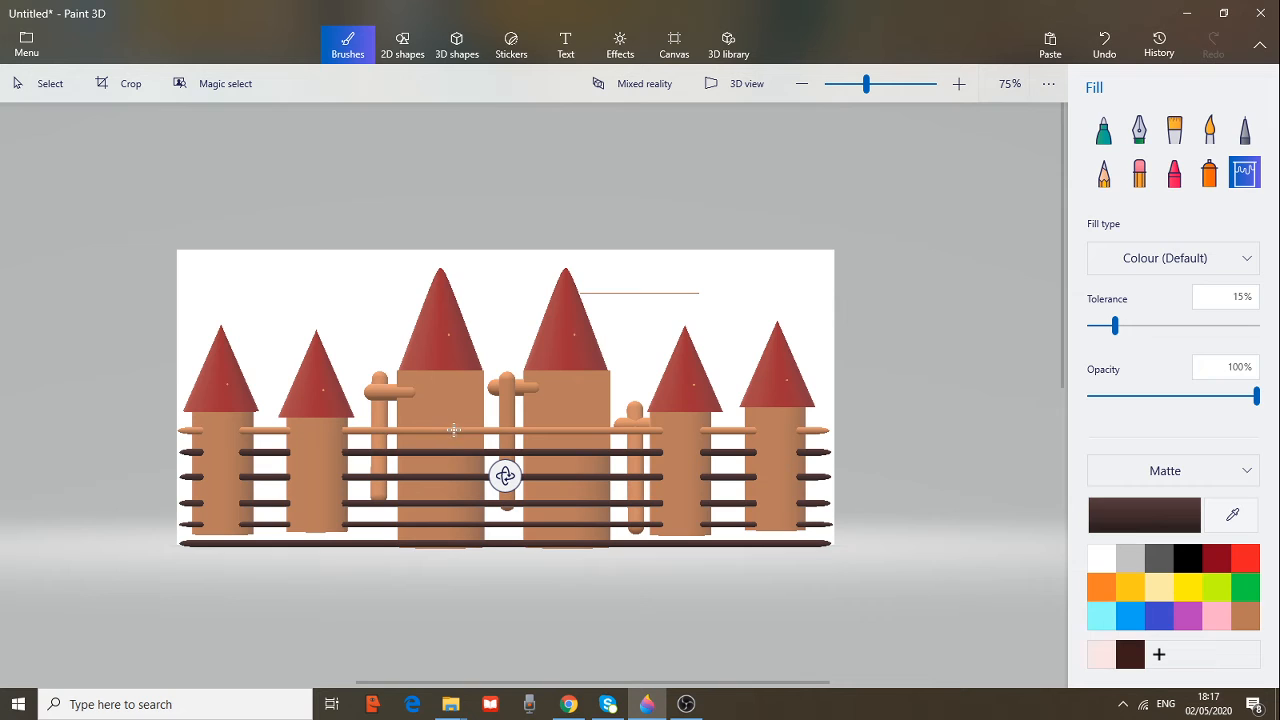
left_click(455, 430)
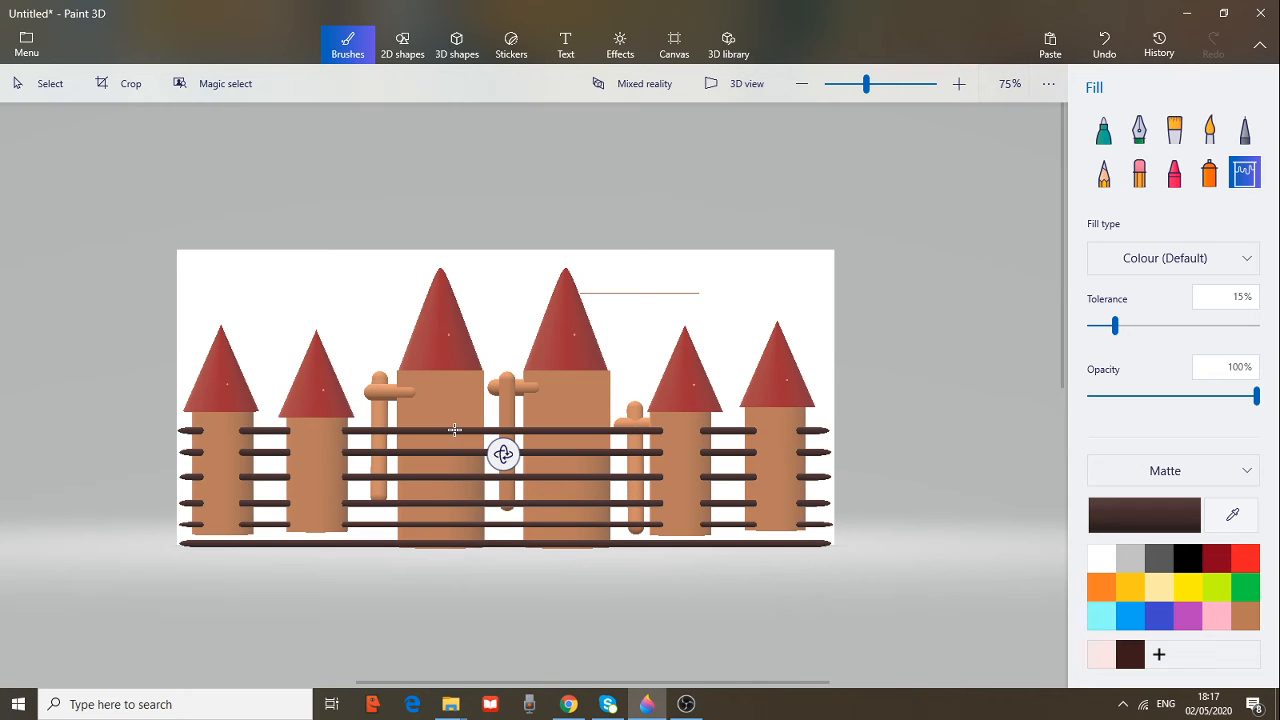
Fill all six tower bodies with light grey, including the separate lower sections of the two tall towers
left_click(1128, 562)
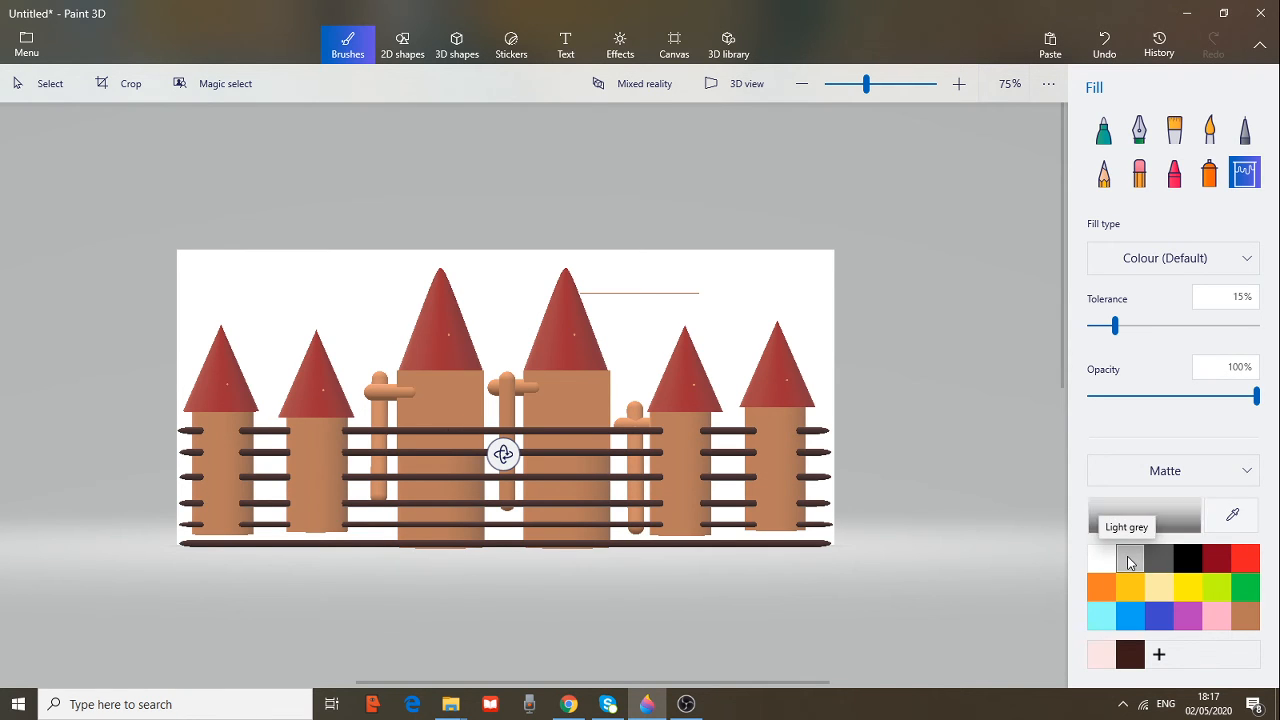
left_click(775, 452)
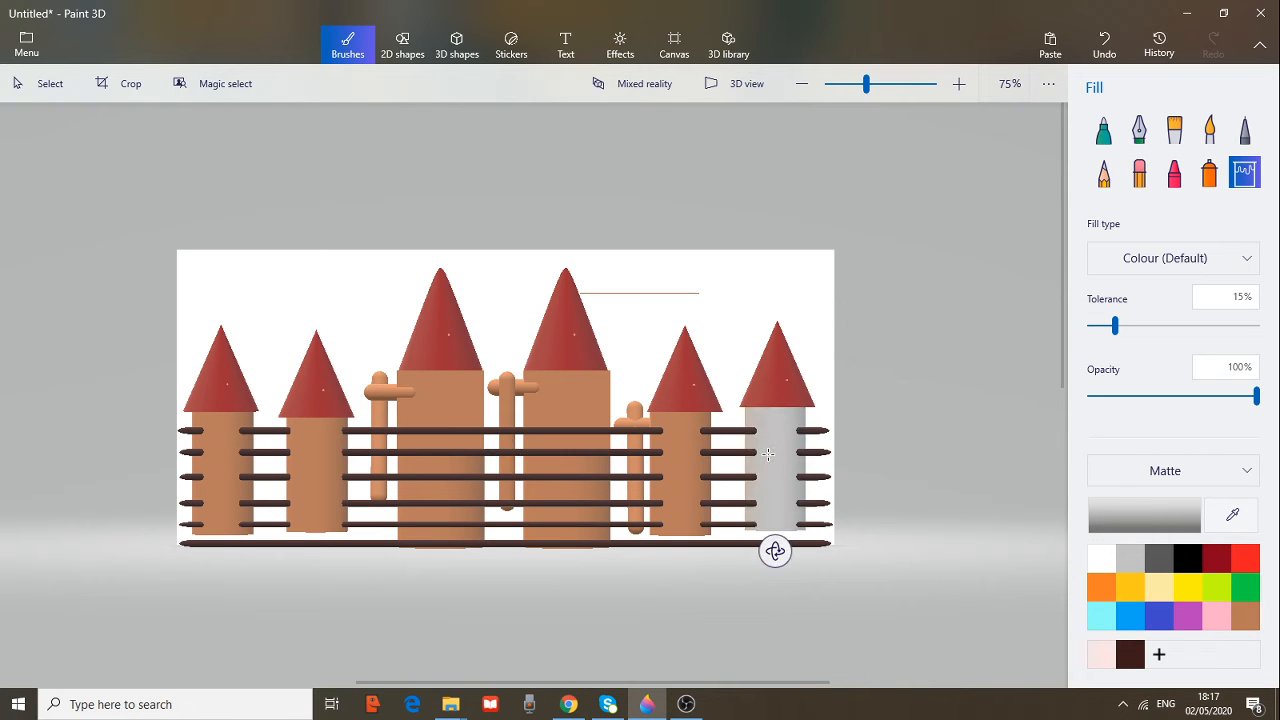
left_click(673, 432)
left_click(568, 399)
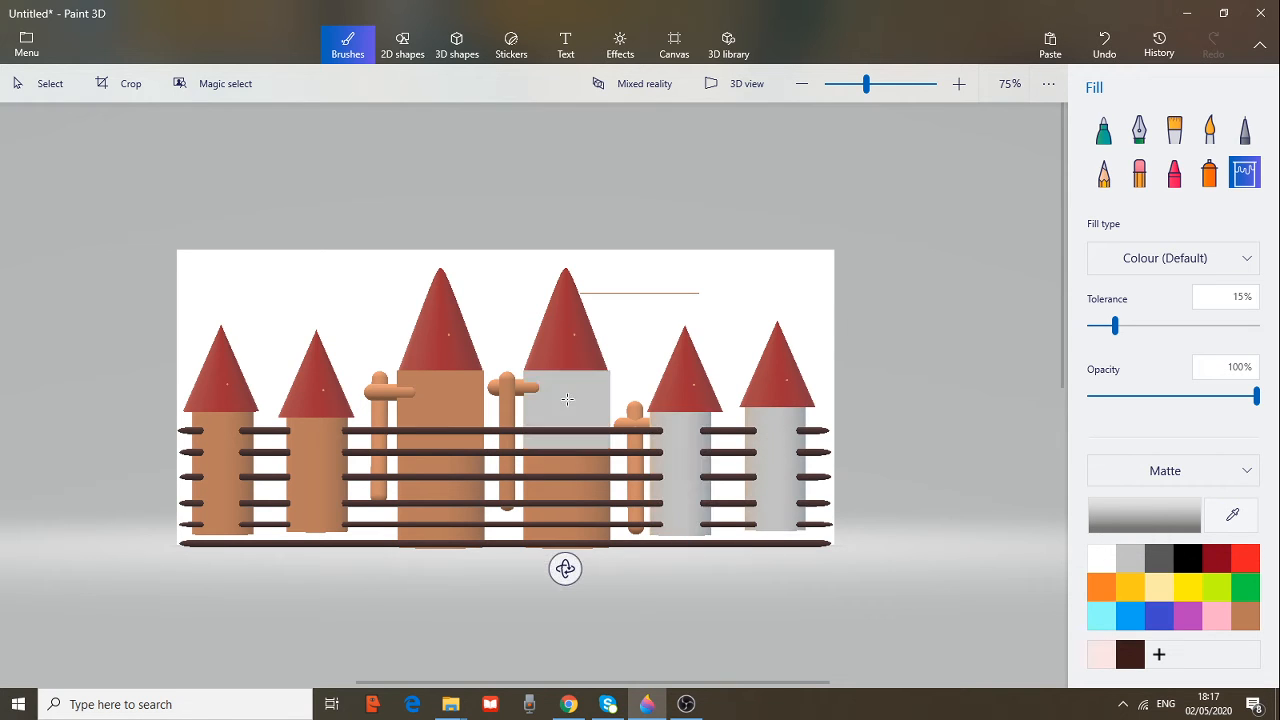
left_click(434, 398)
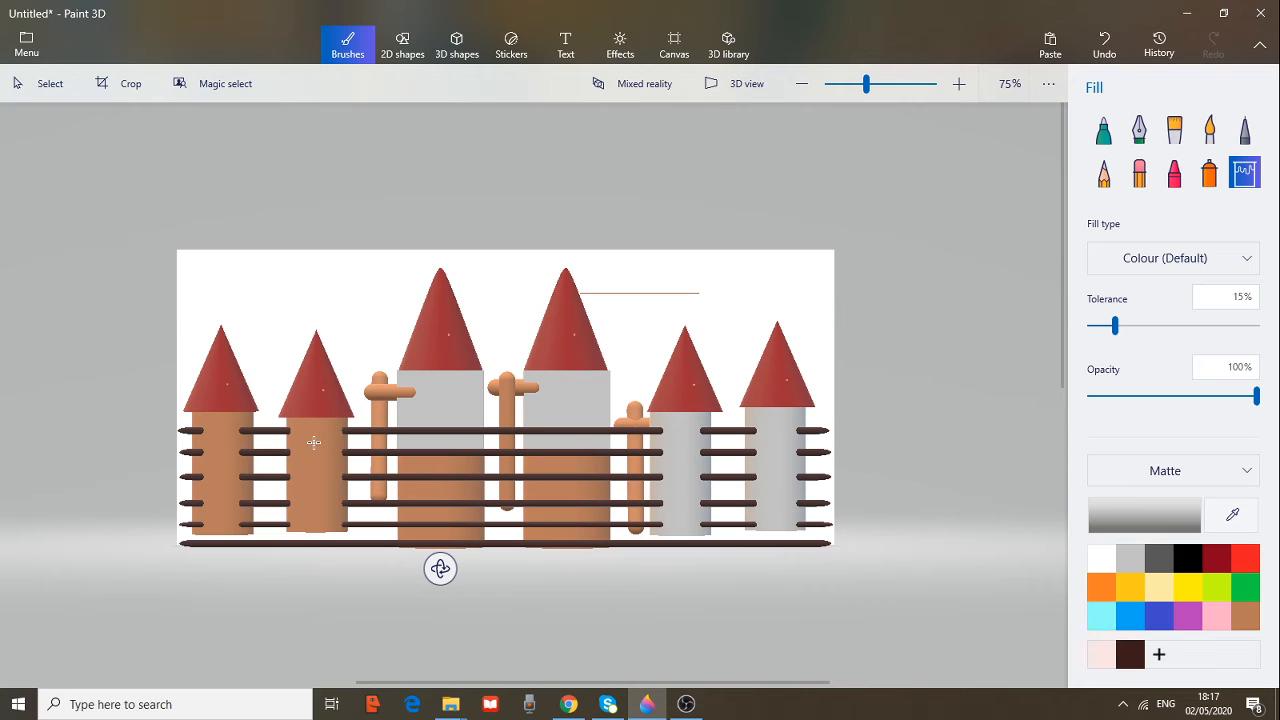
left_click(305, 447)
left_click(222, 450)
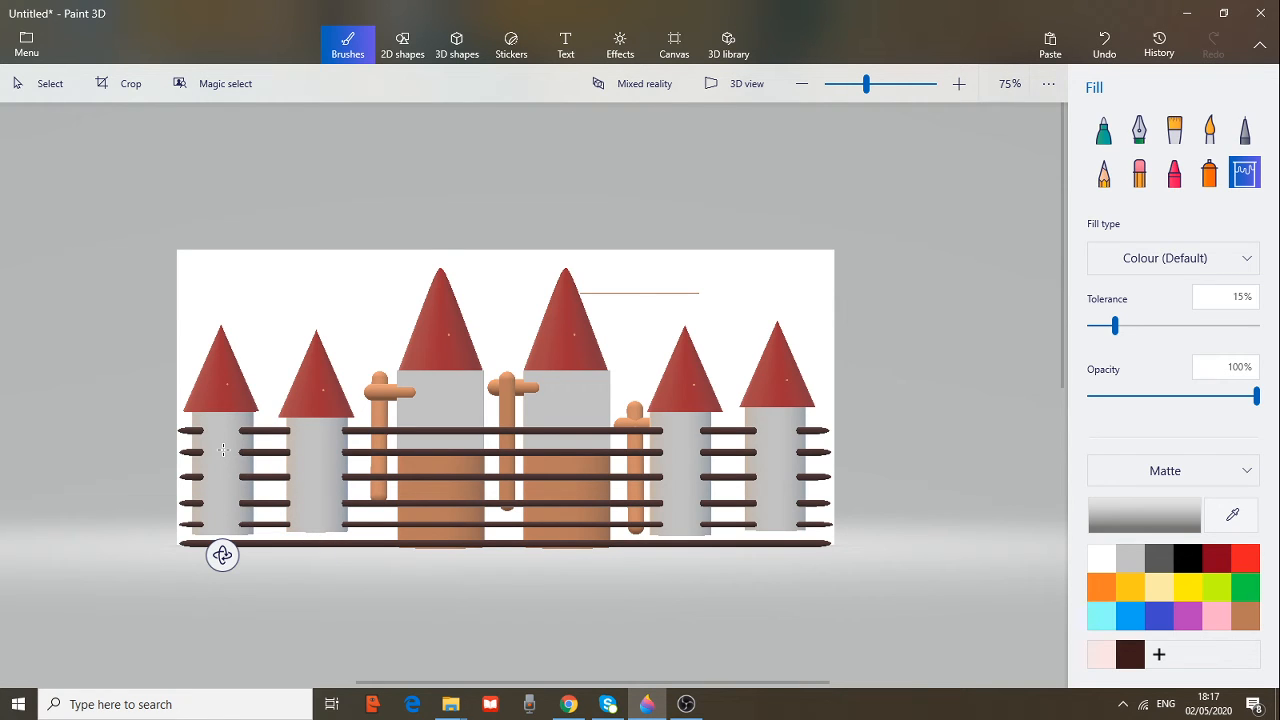
left_click(472, 535)
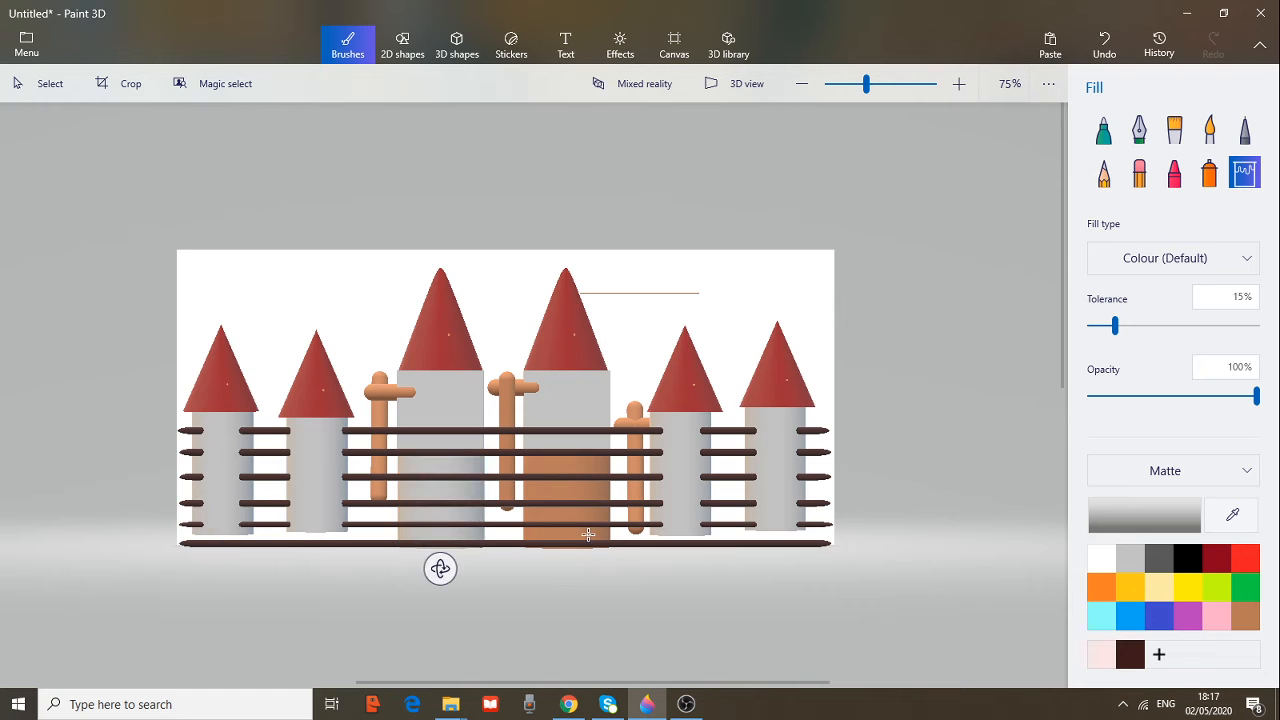
left_click(588, 535)
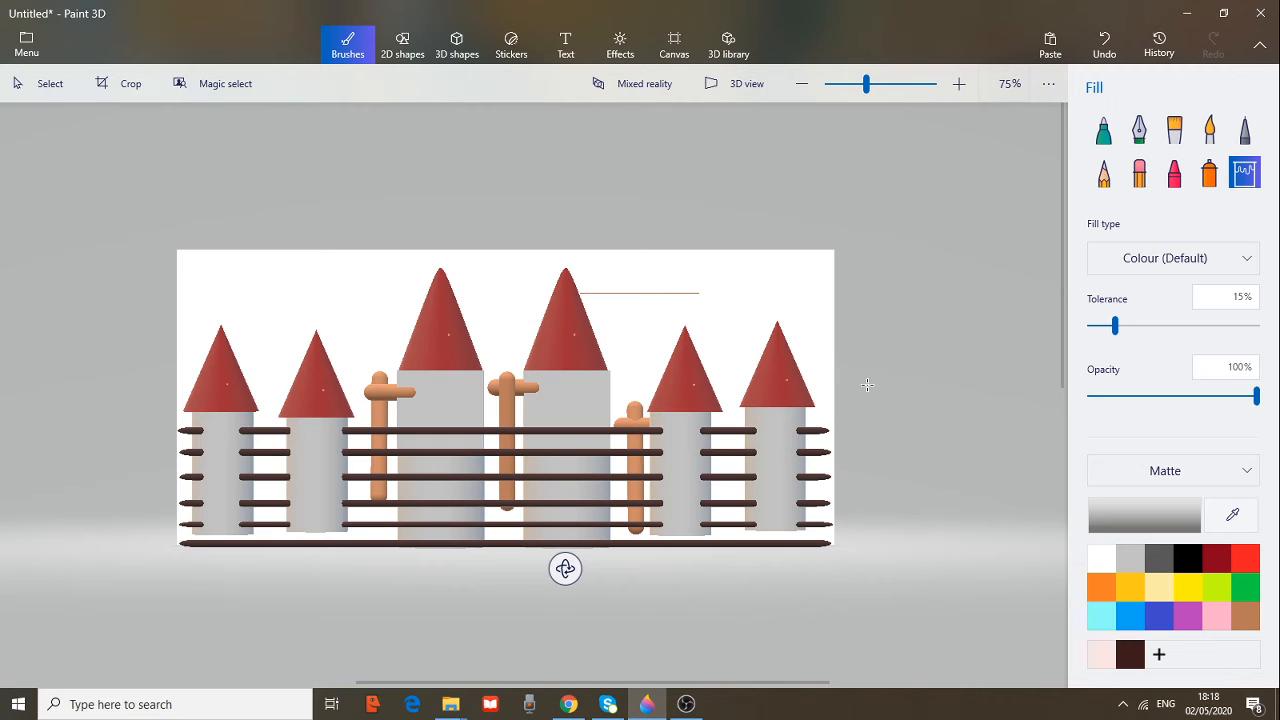
Start saving a copy of the castle as an image and set the file type to JPEG
left_click(26, 45)
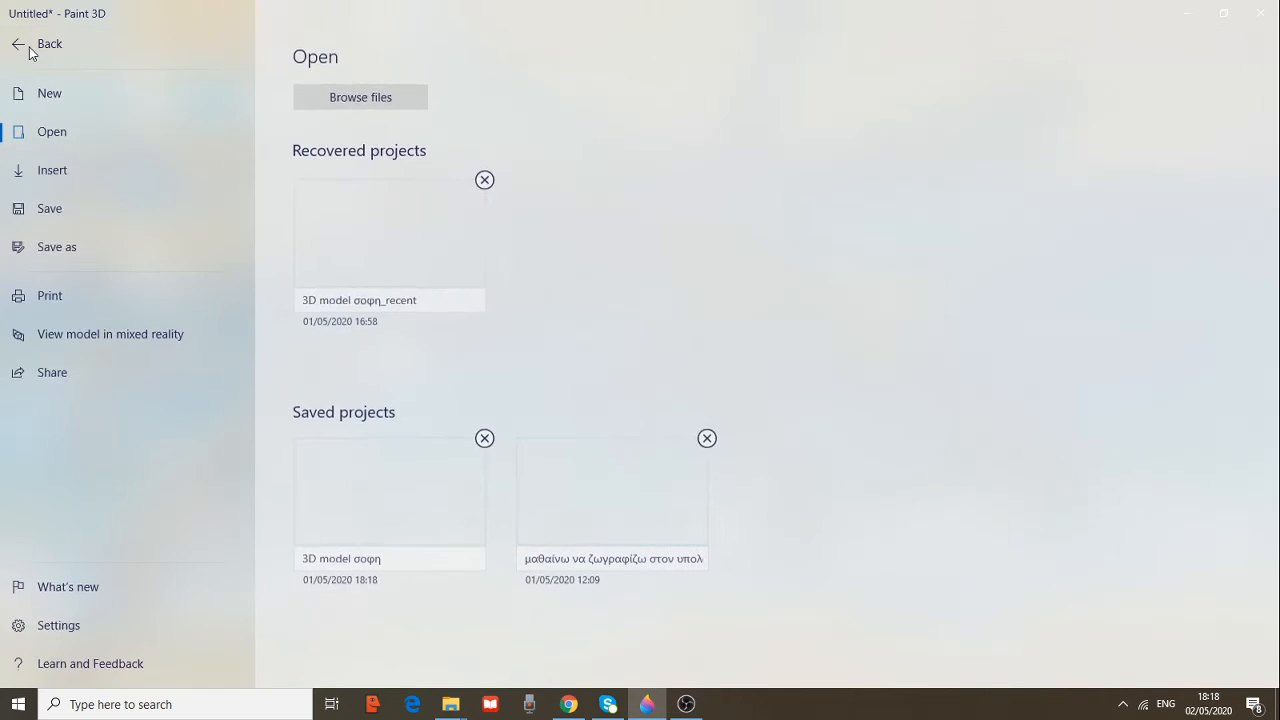
left_click(73, 248)
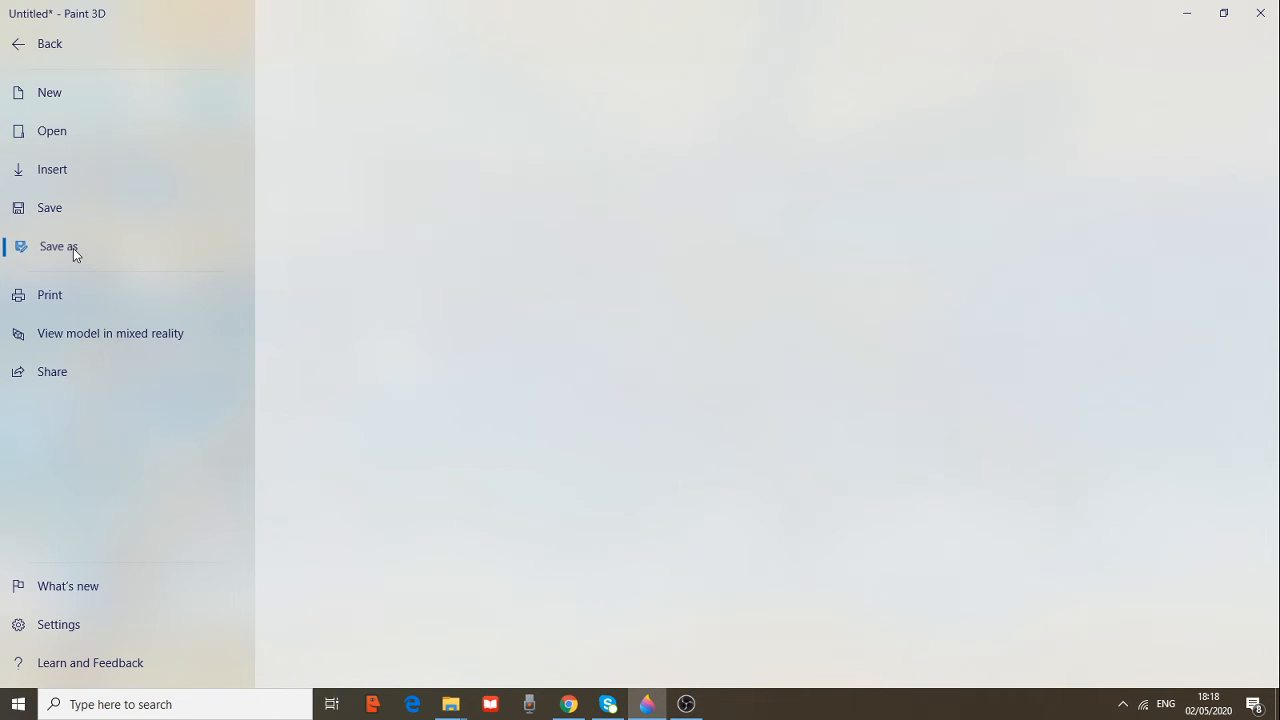
left_click(437, 160)
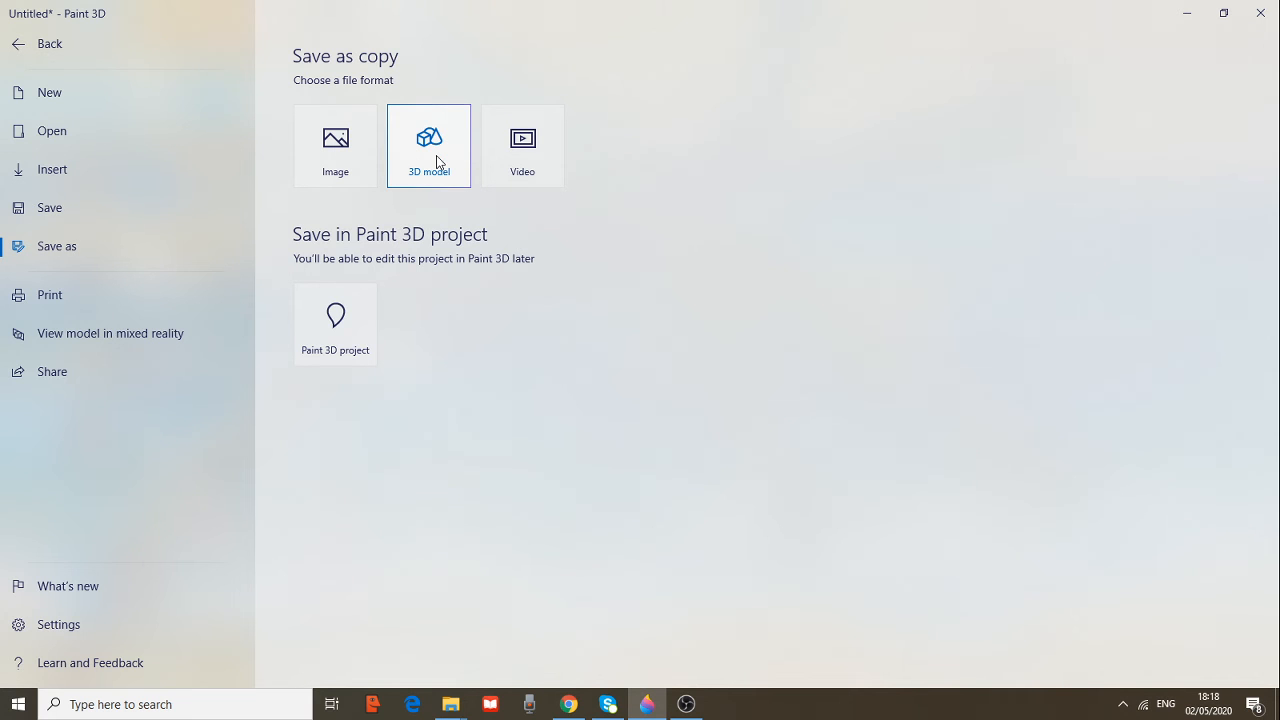
left_click(350, 165)
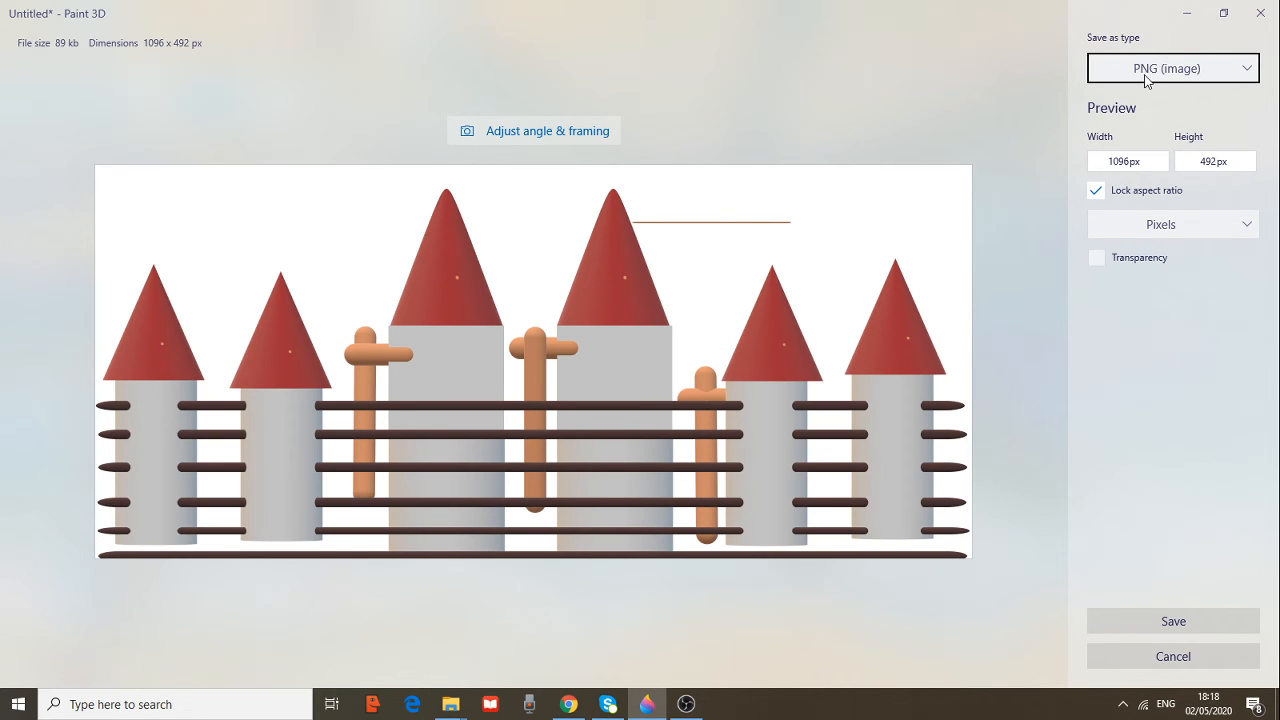
left_click(1249, 76)
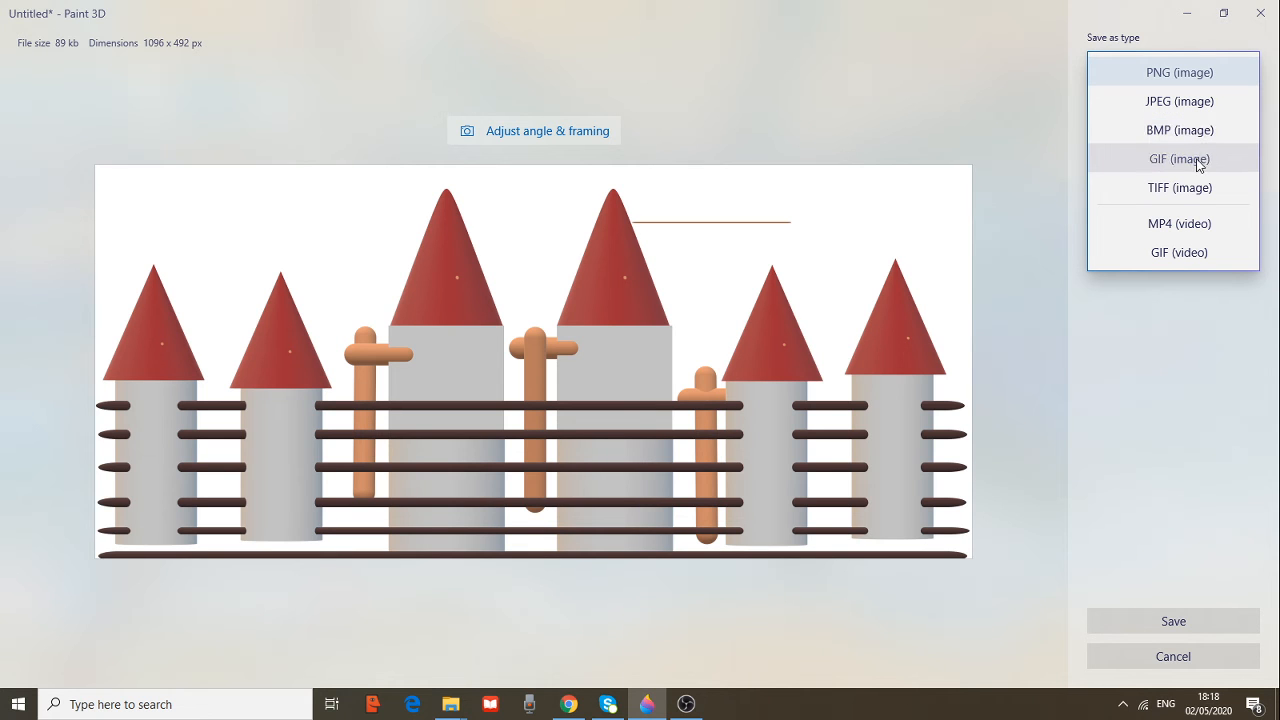
left_click(1168, 106)
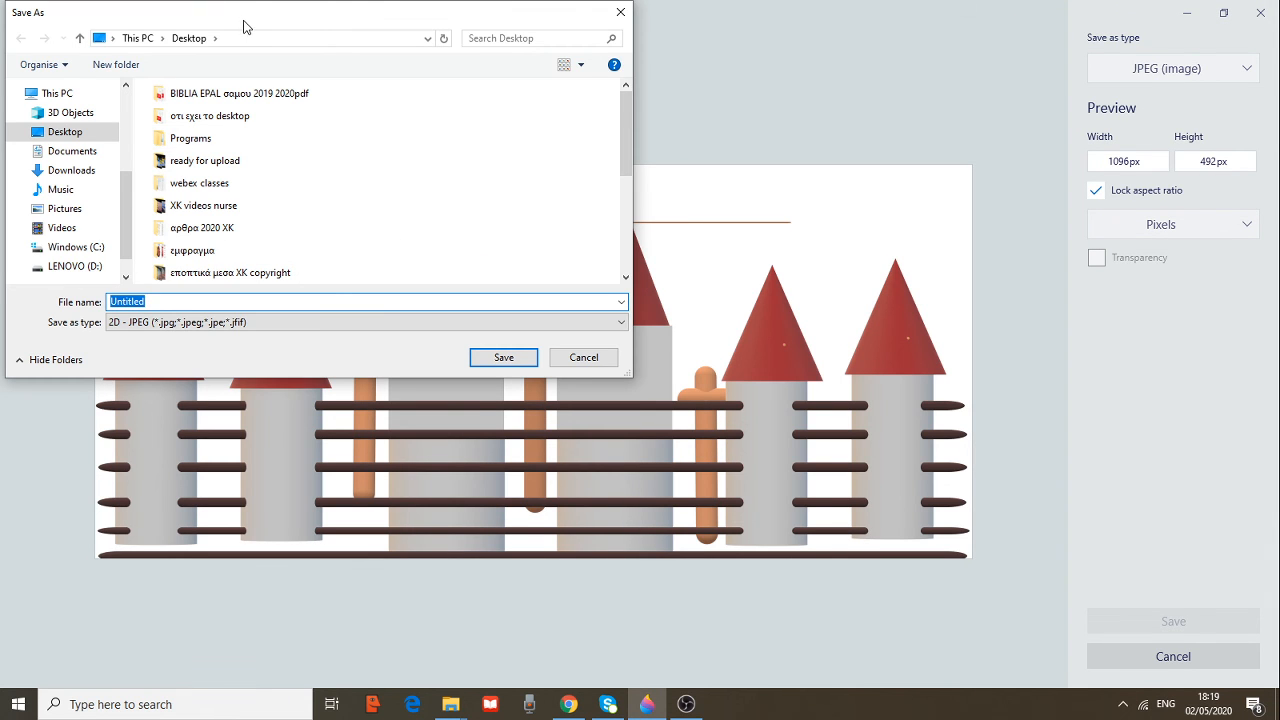
Save the JPEG image to the Desktop under the file name "first 3d"
left_click_drag(257, 15, 446, 60)
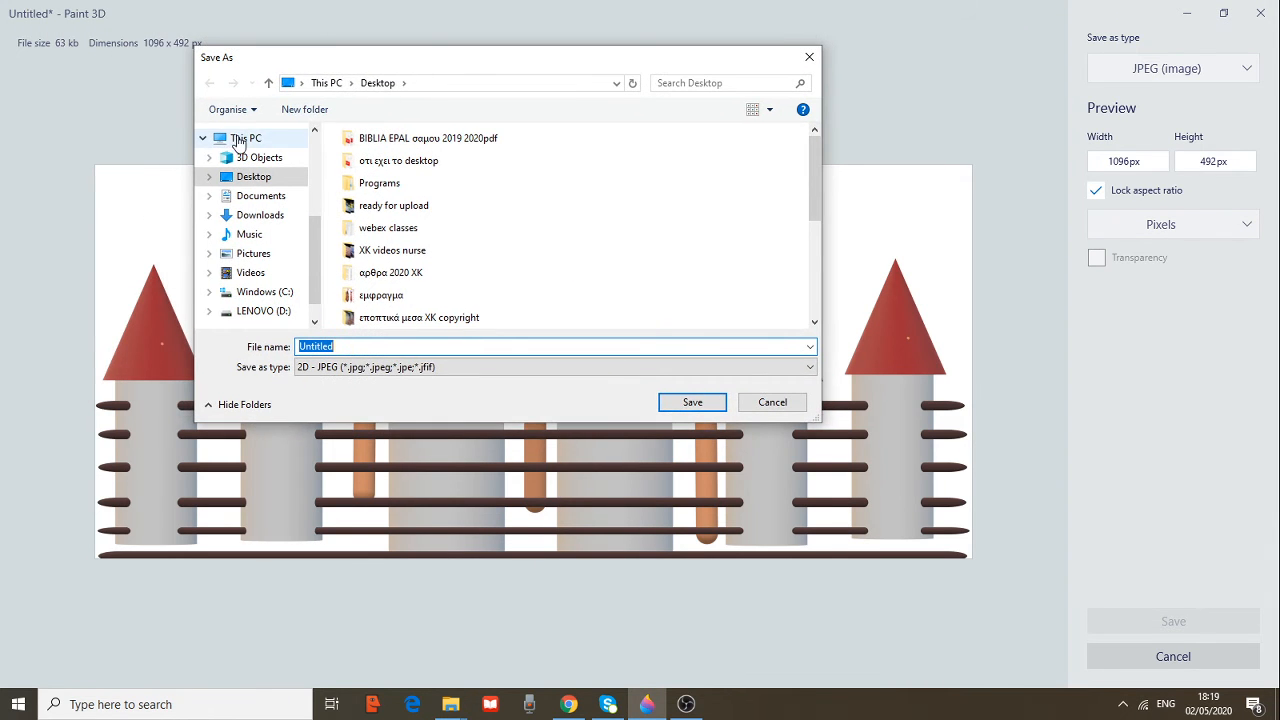
left_click(257, 180)
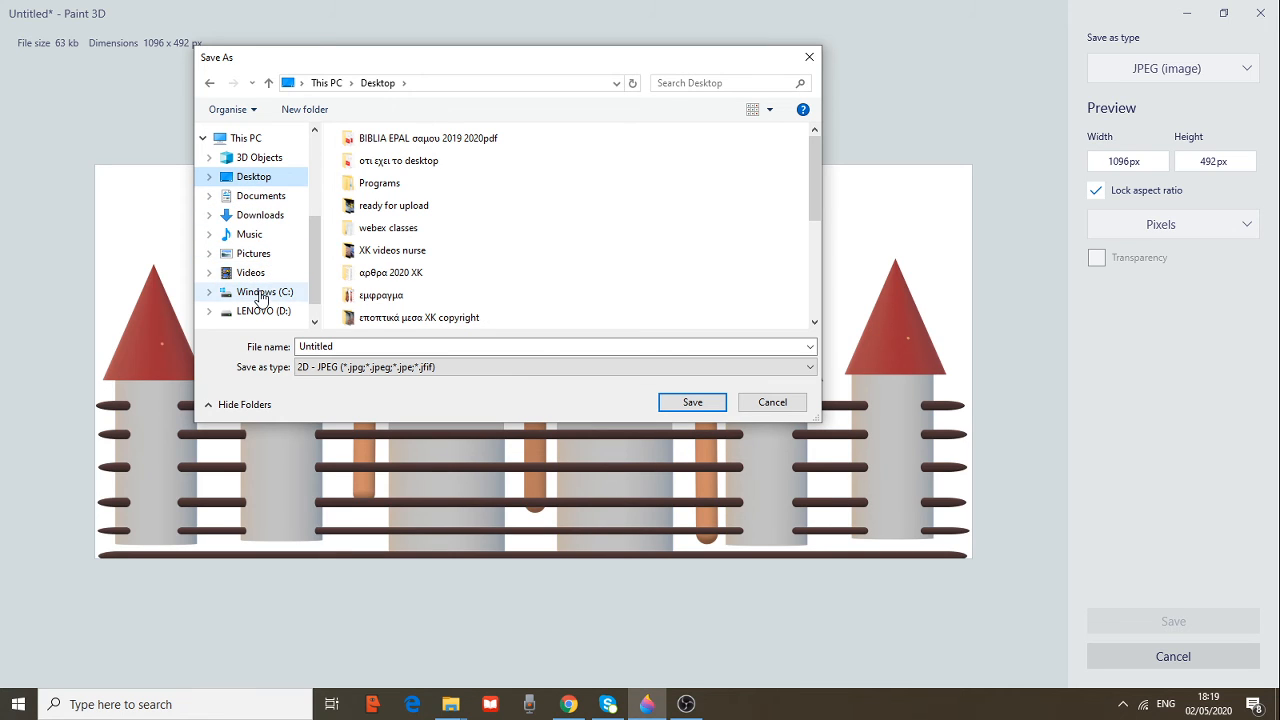
double_click(309, 345)
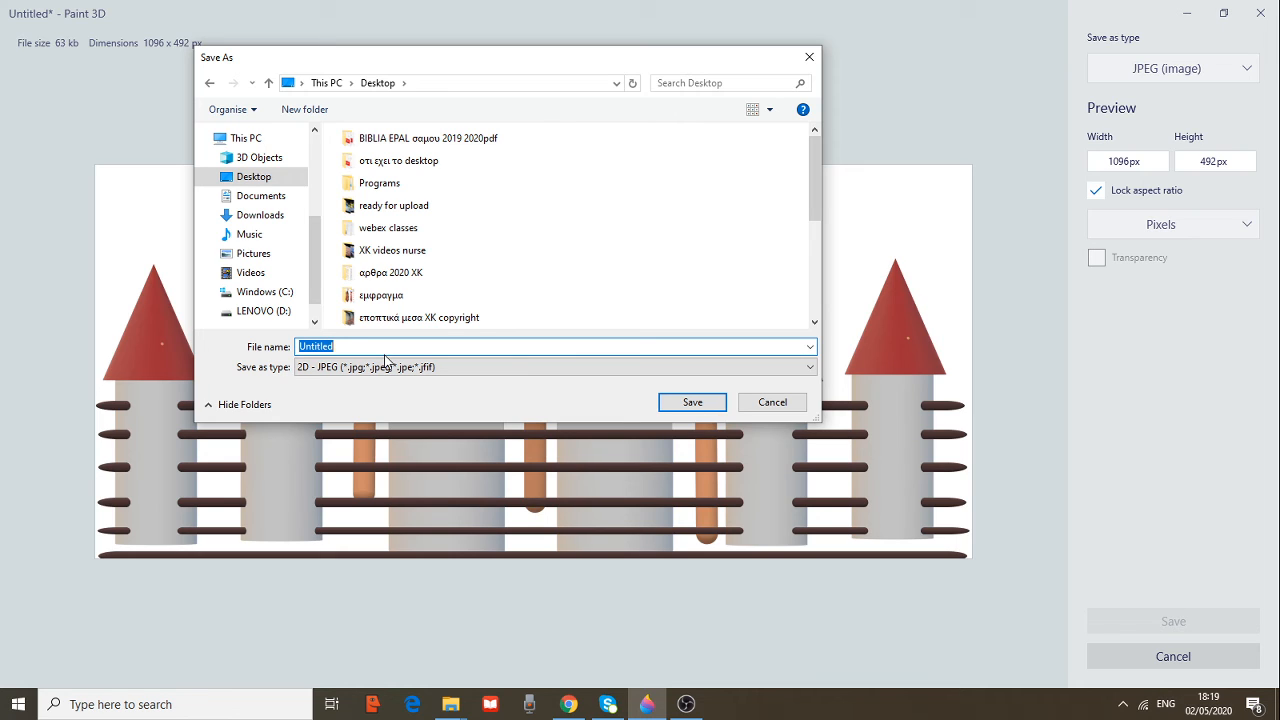
type("first 3d")
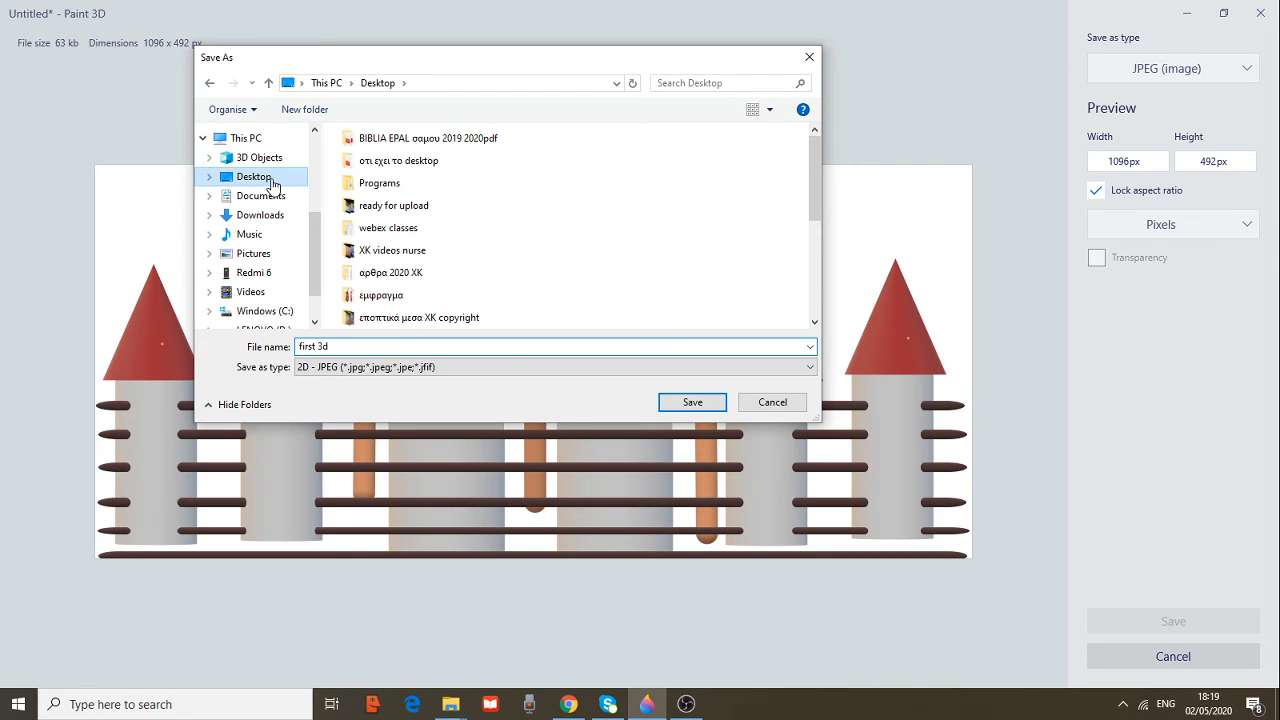
left_click(692, 402)
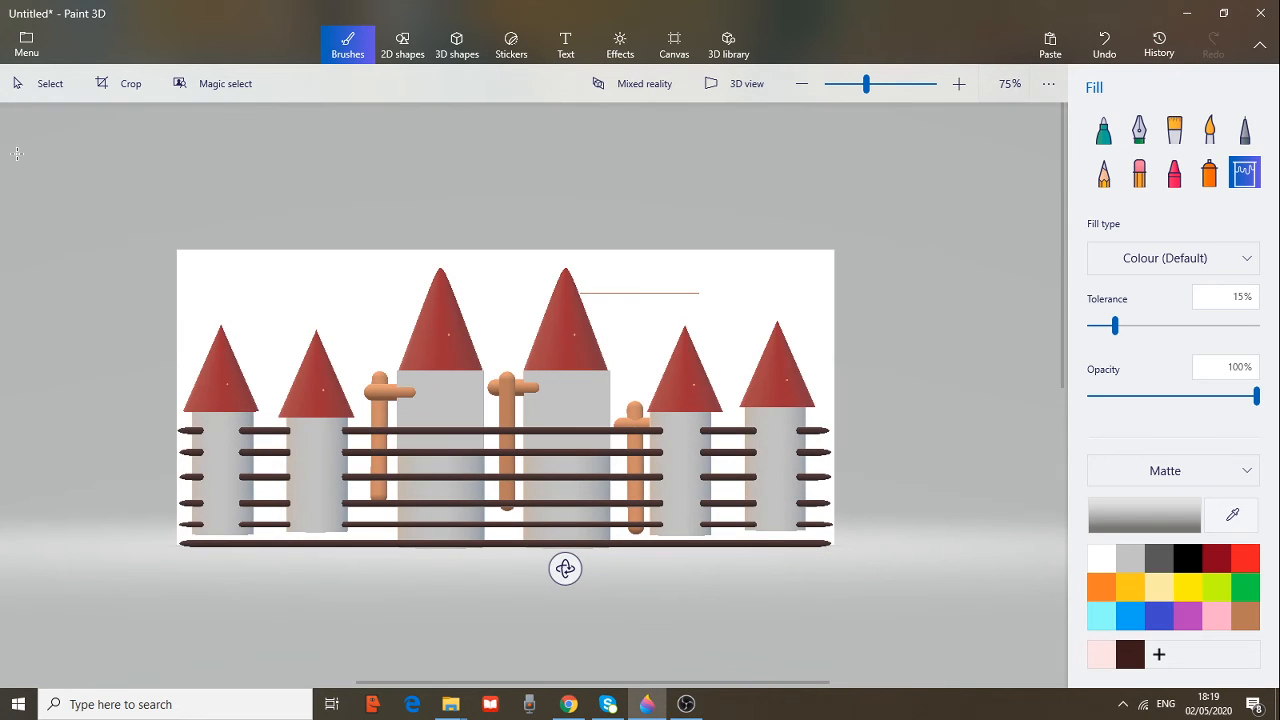
Save a 3D model copy of the castle in GLB format on the Desktop as "my 3d model"
left_click(27, 47)
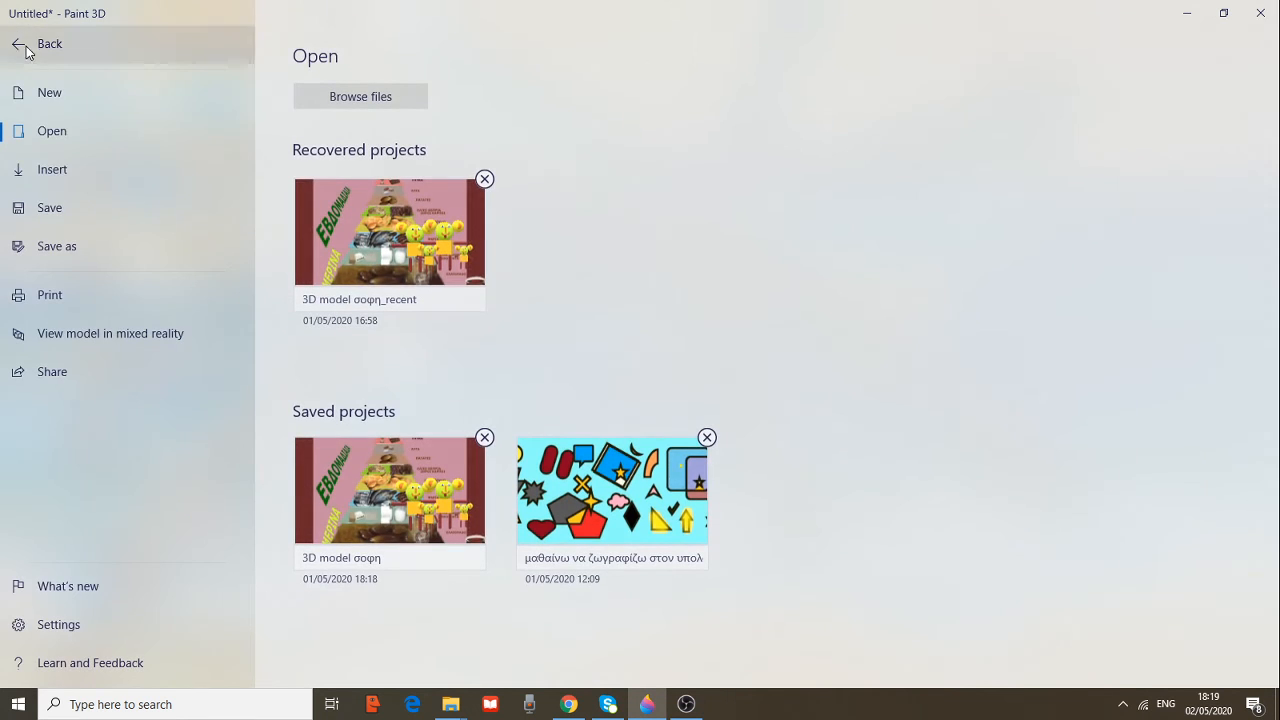
left_click(69, 245)
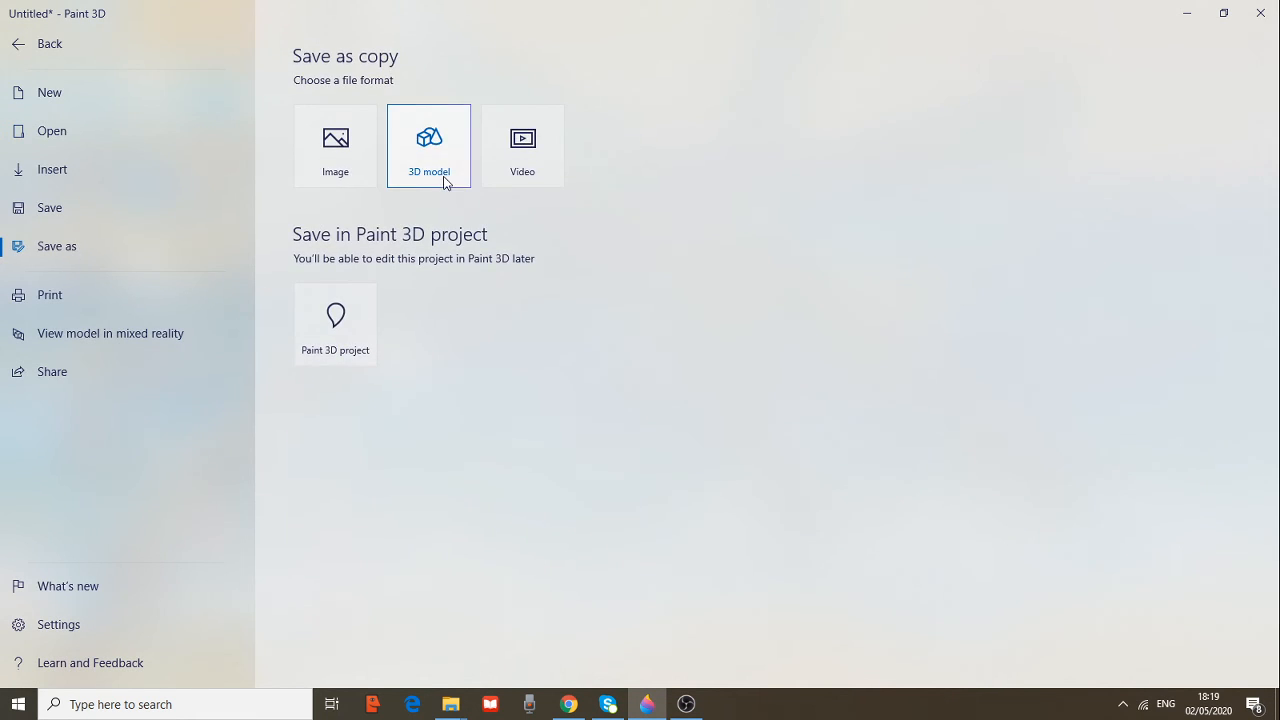
left_click(444, 181)
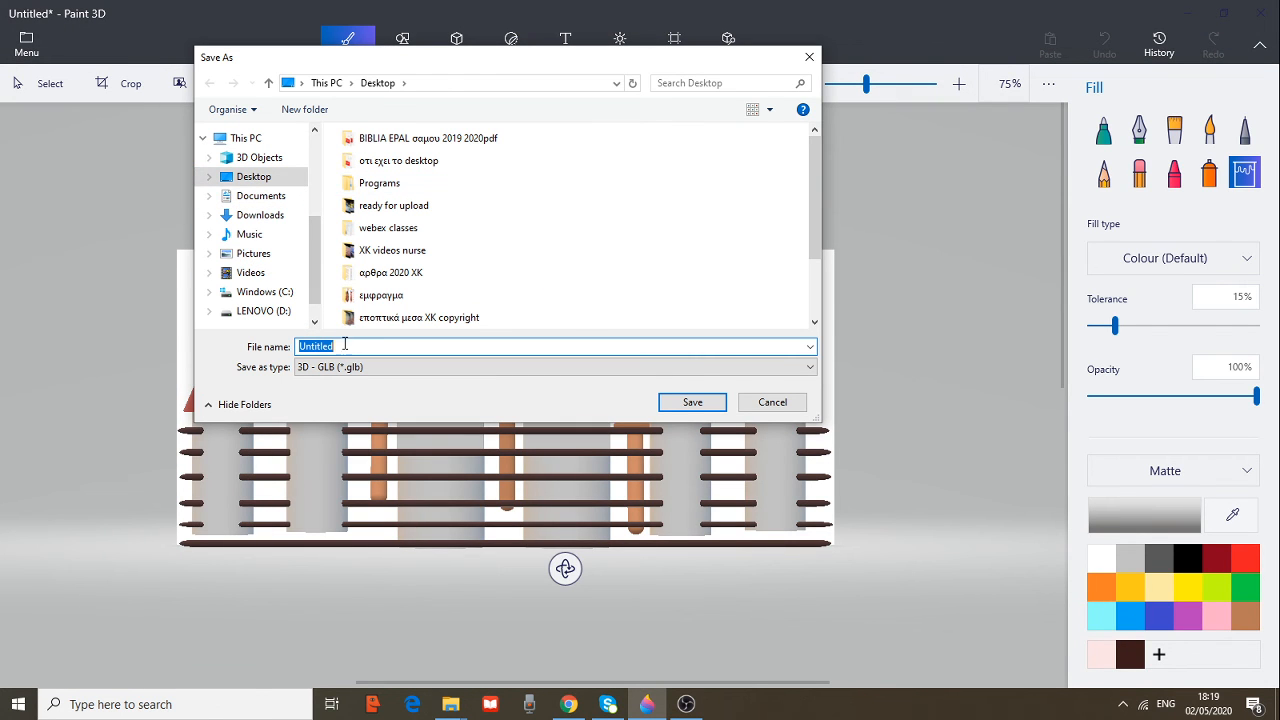
type("my ")
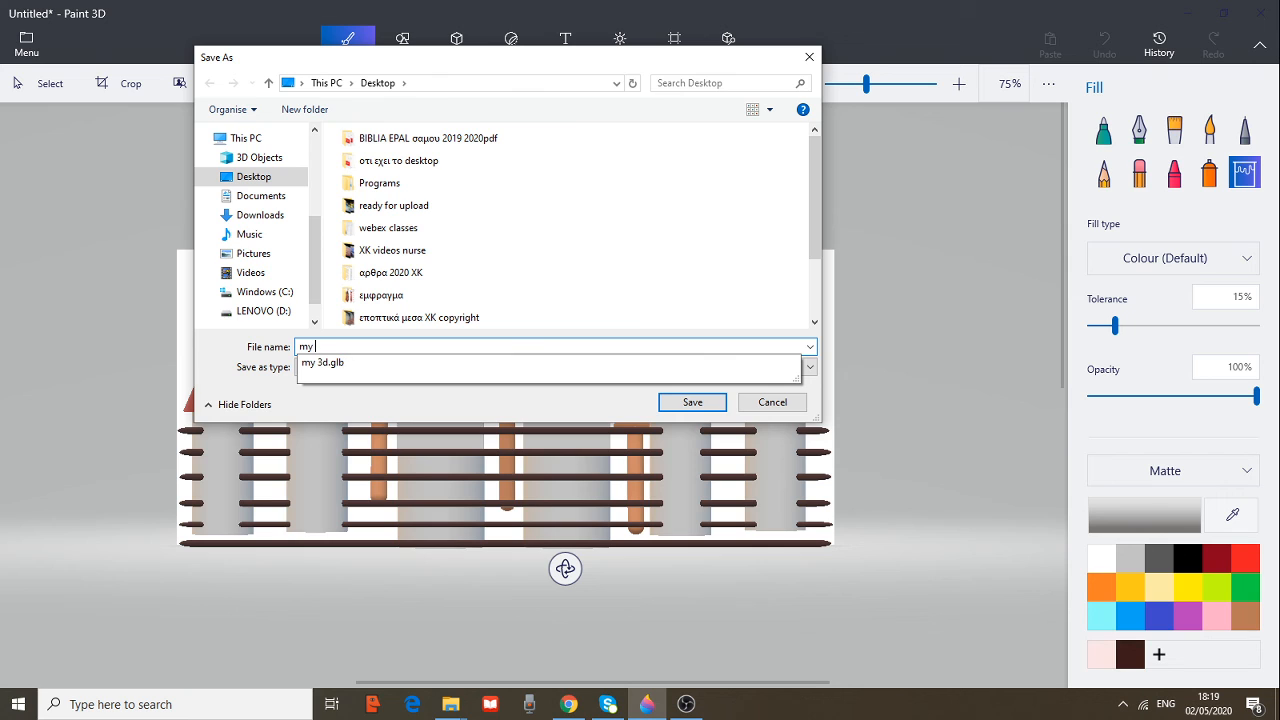
type("3d model")
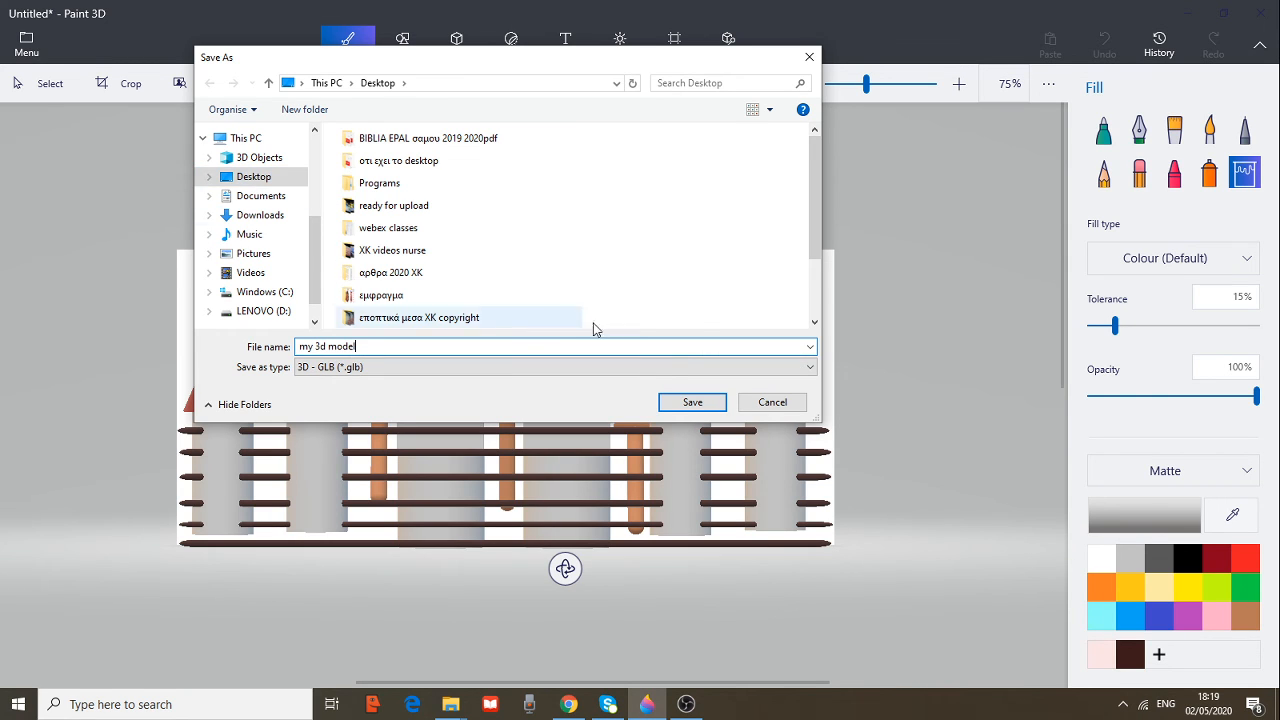
left_click(682, 400)
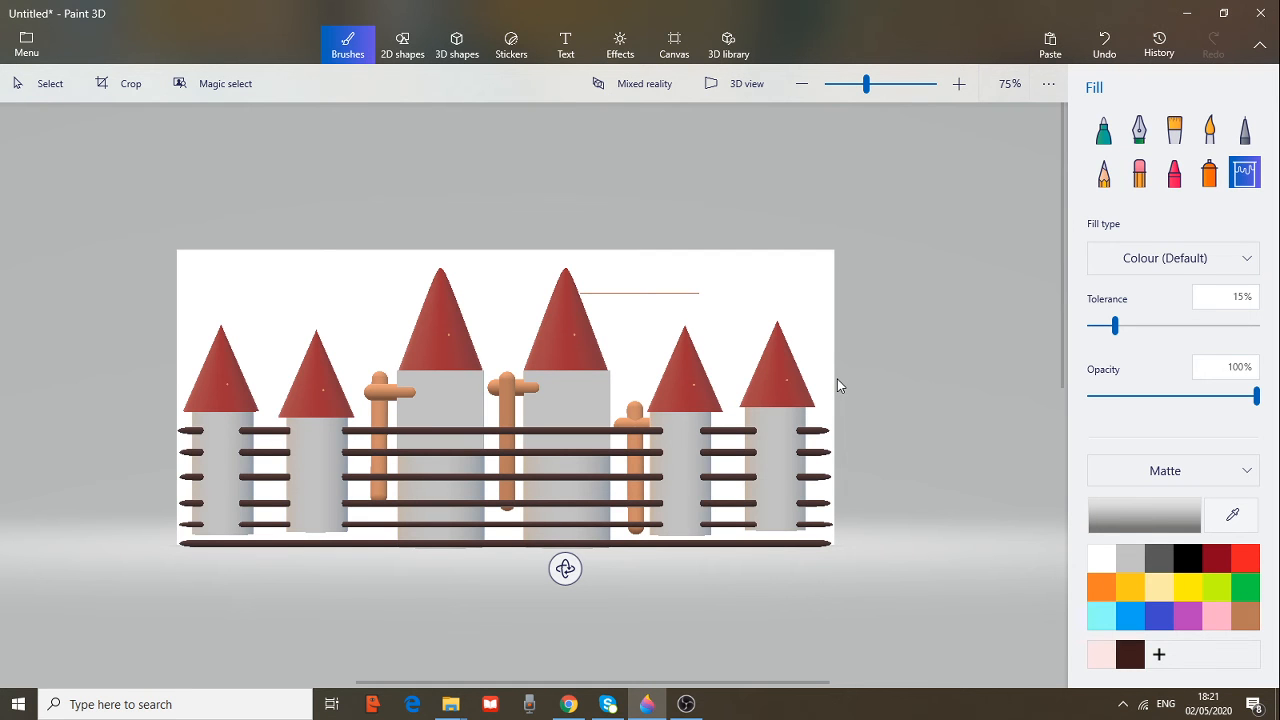
Preview the Swing, Jump & turn, Wobble, Emerge and Hover animations for an MP4 video copy, then leave without saving
left_click(30, 43)
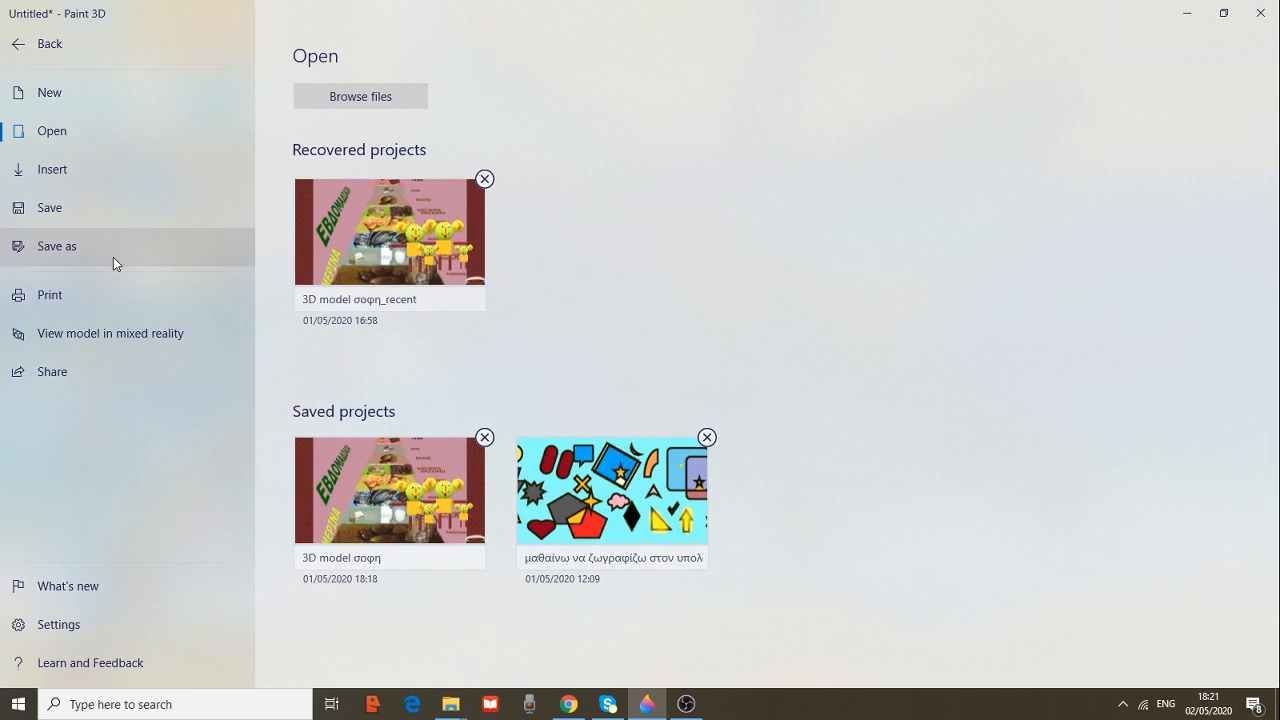
left_click(113, 252)
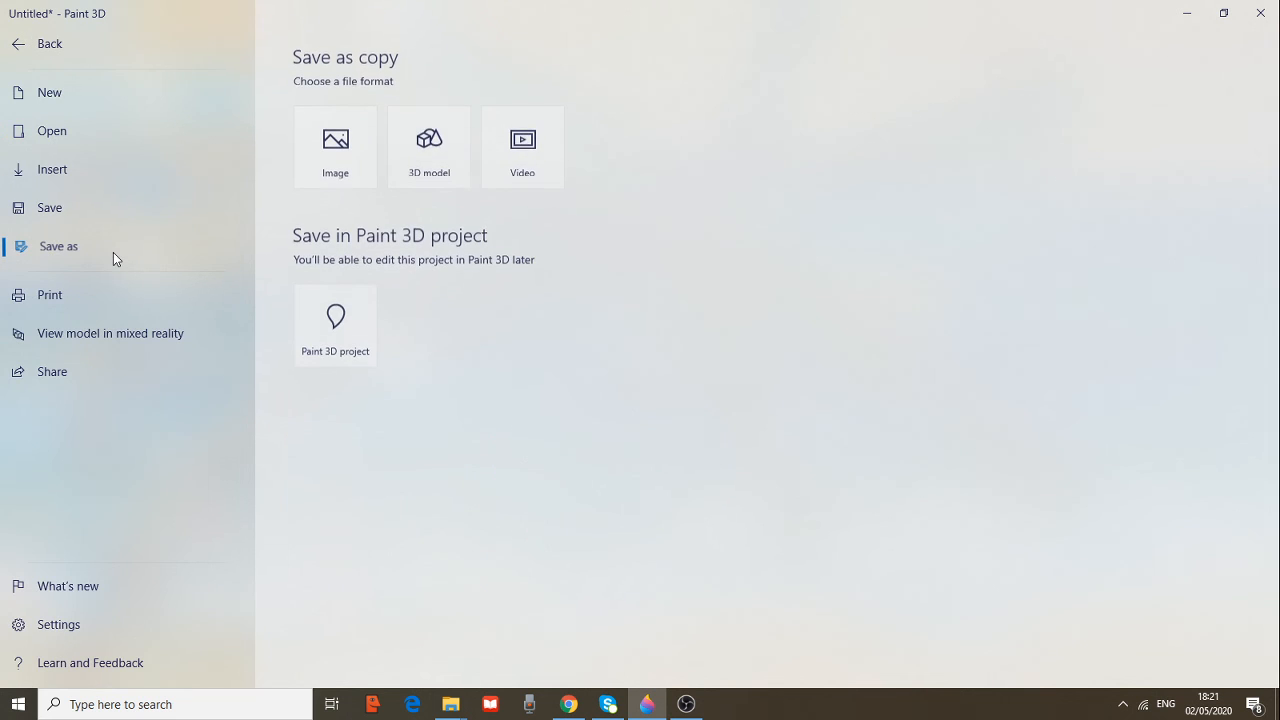
left_click(535, 158)
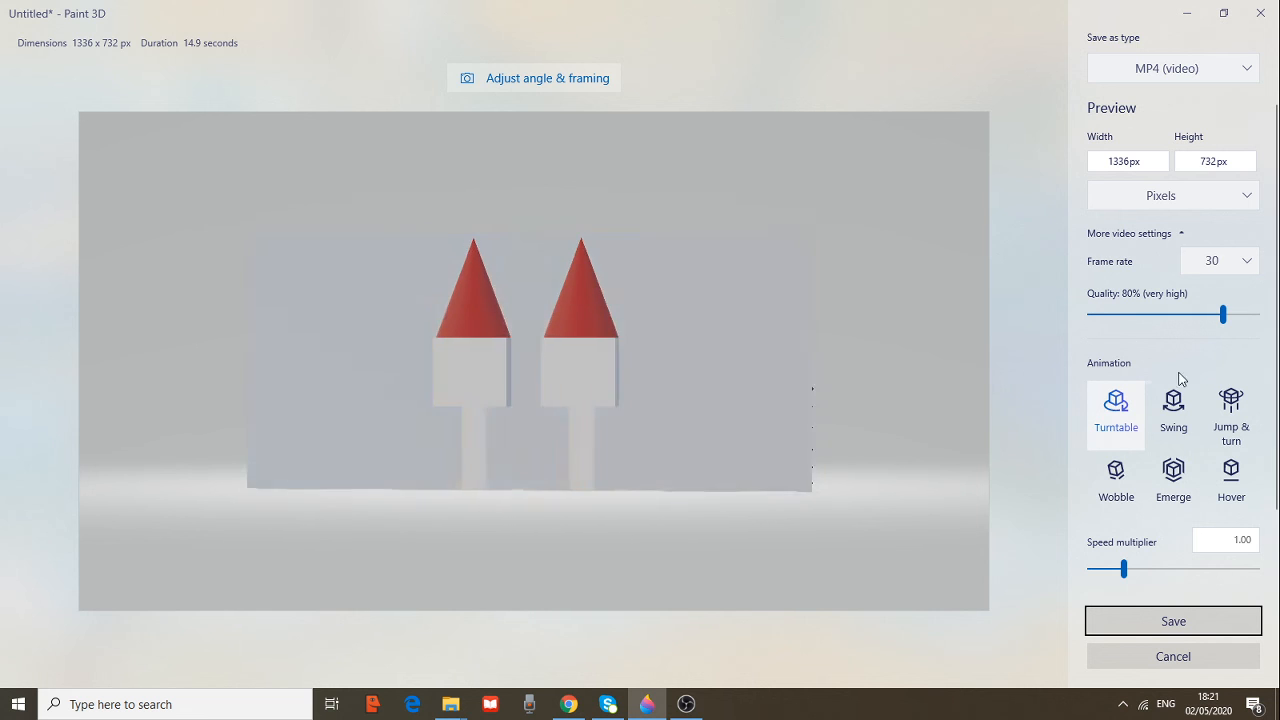
left_click(1174, 404)
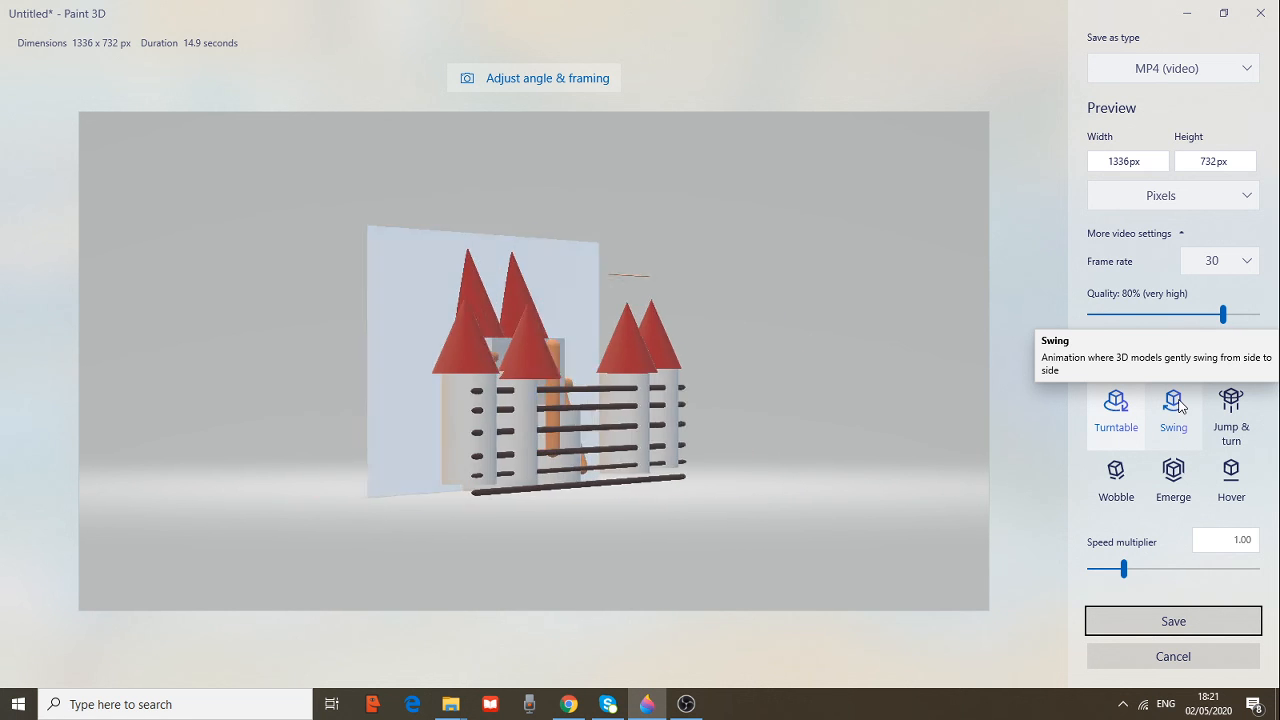
left_click(1177, 404)
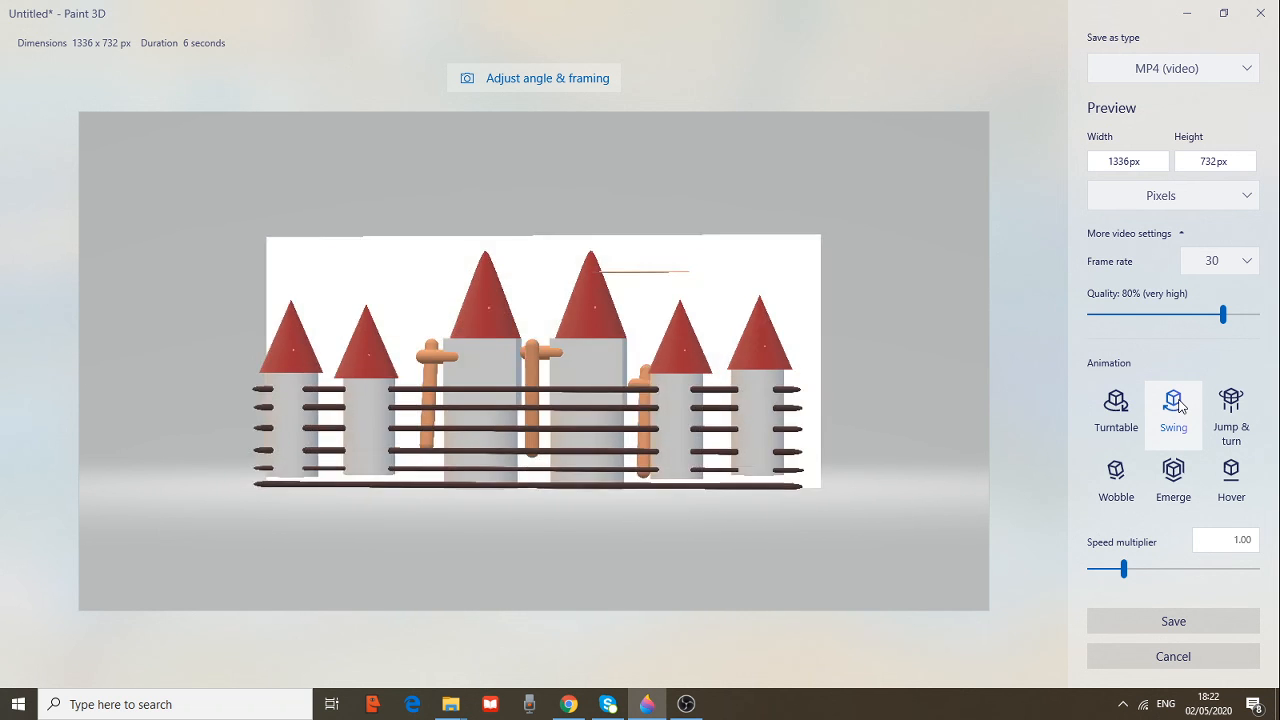
left_click(1243, 420)
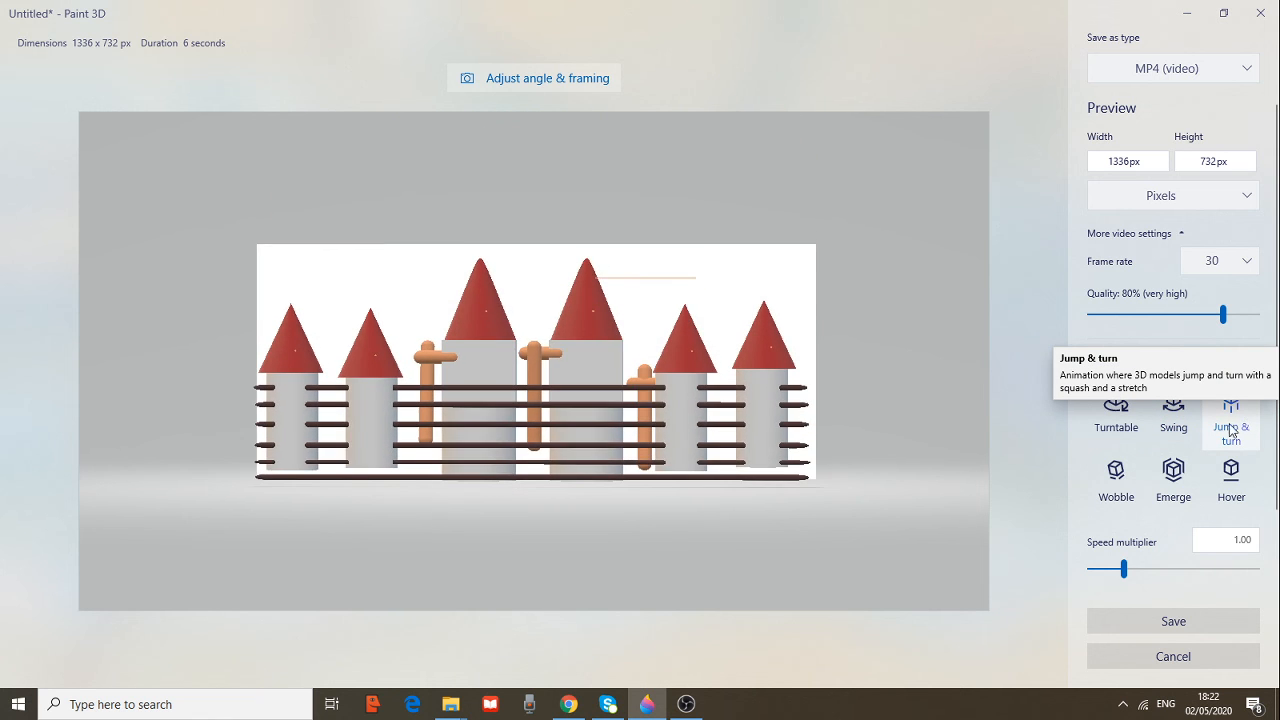
left_click(1127, 488)
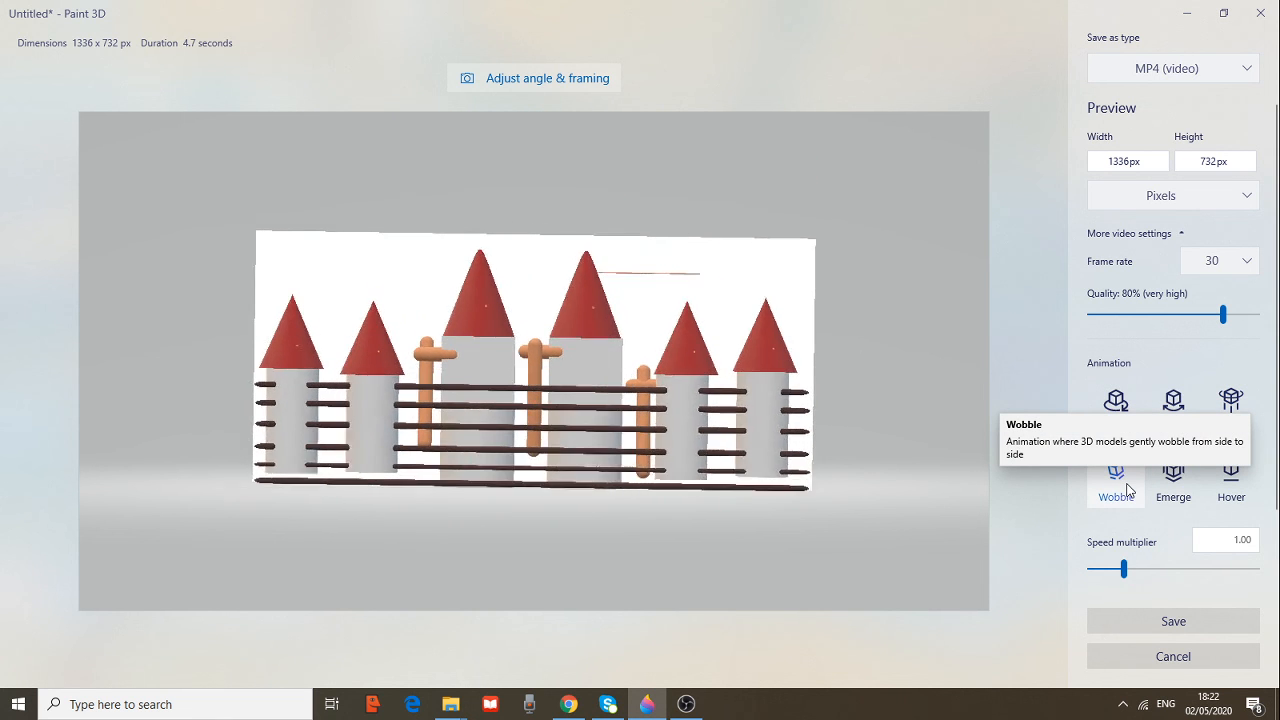
left_click(1183, 494)
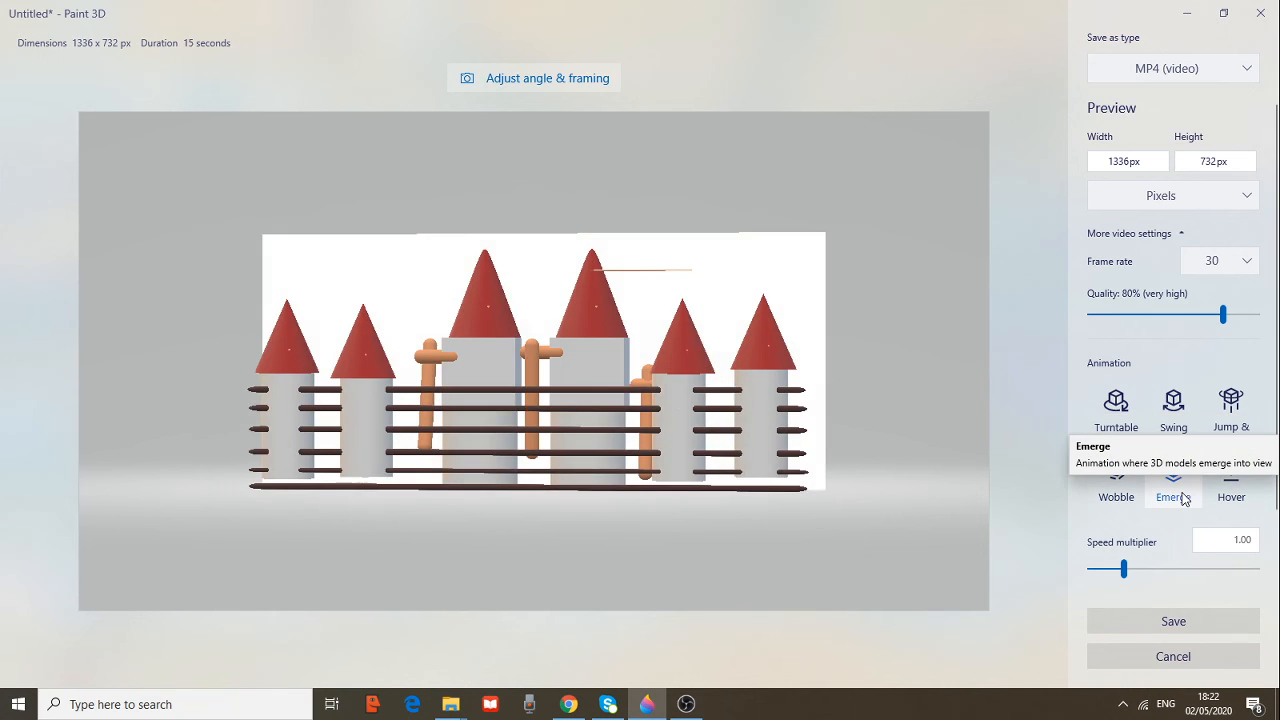
left_click(1231, 494)
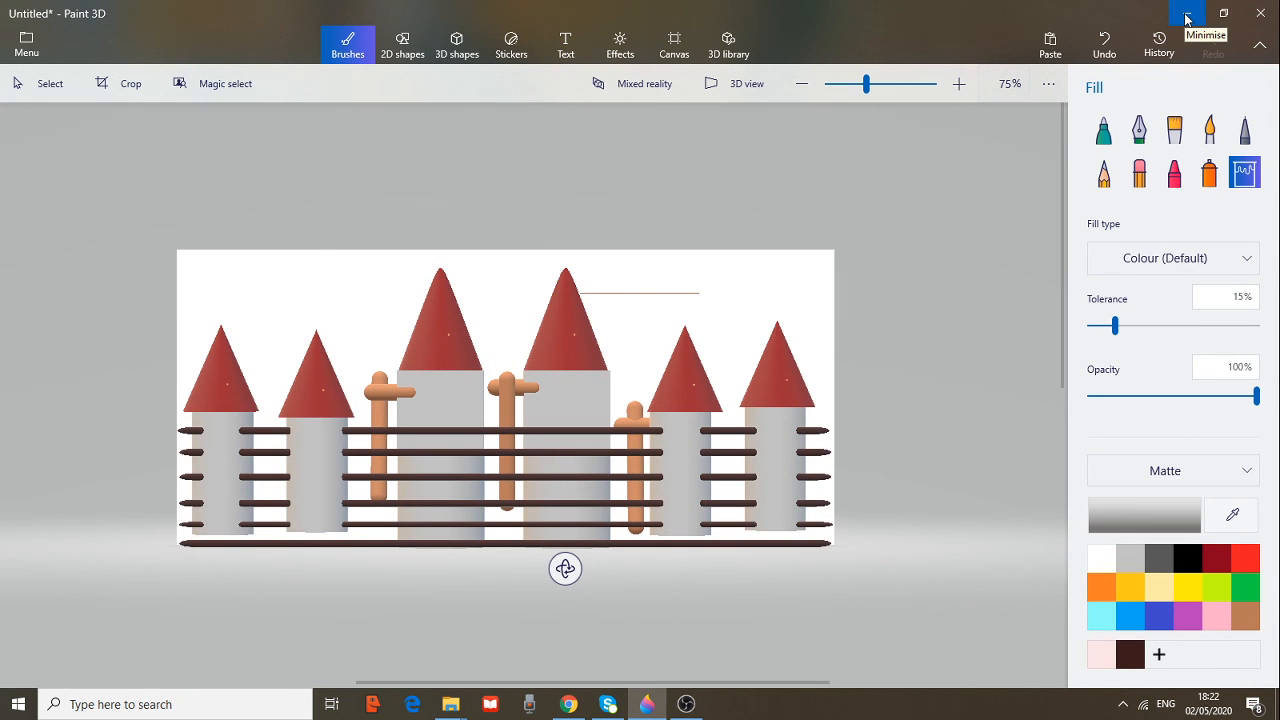
Switch to the desktop and move the "first 3d" and "my 3d model" files side by side into the empty middle area
left_click(1187, 17)
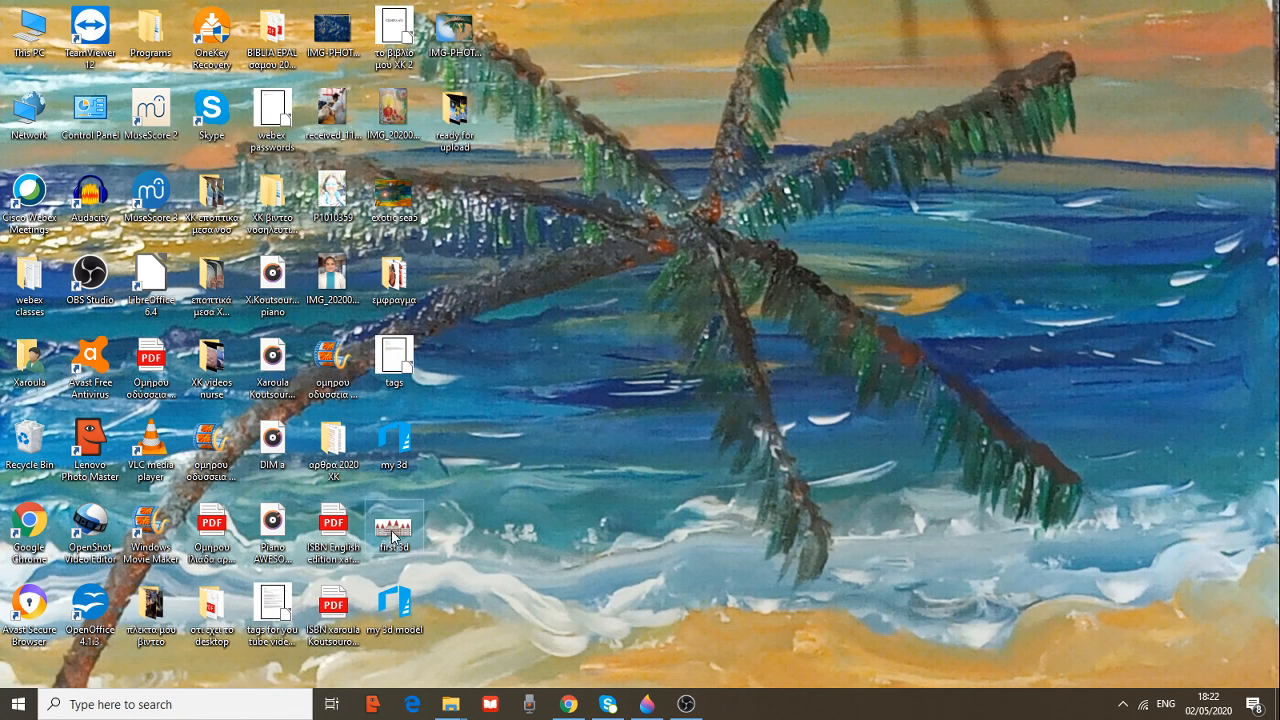
left_click_drag(393, 535, 630, 381)
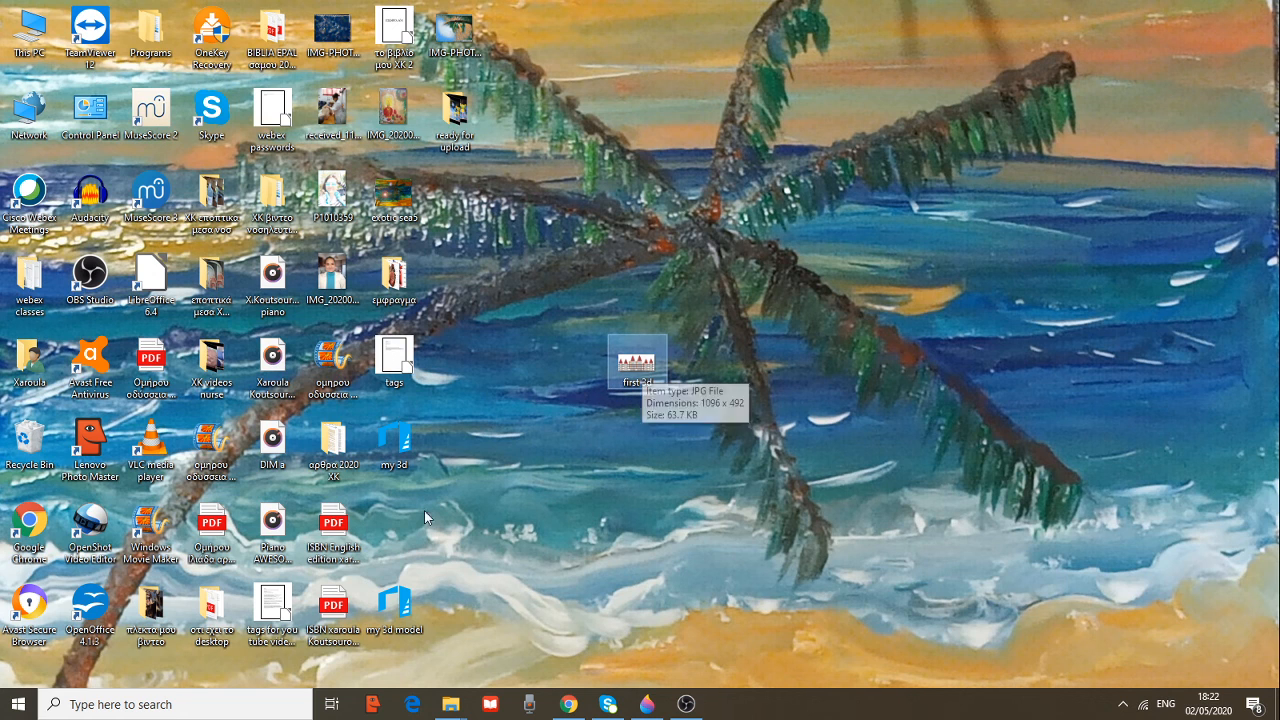
left_click_drag(395, 605, 712, 372)
Open the "first 3d" image in Photos to check the exported castle picture, then close it
double_click(636, 370)
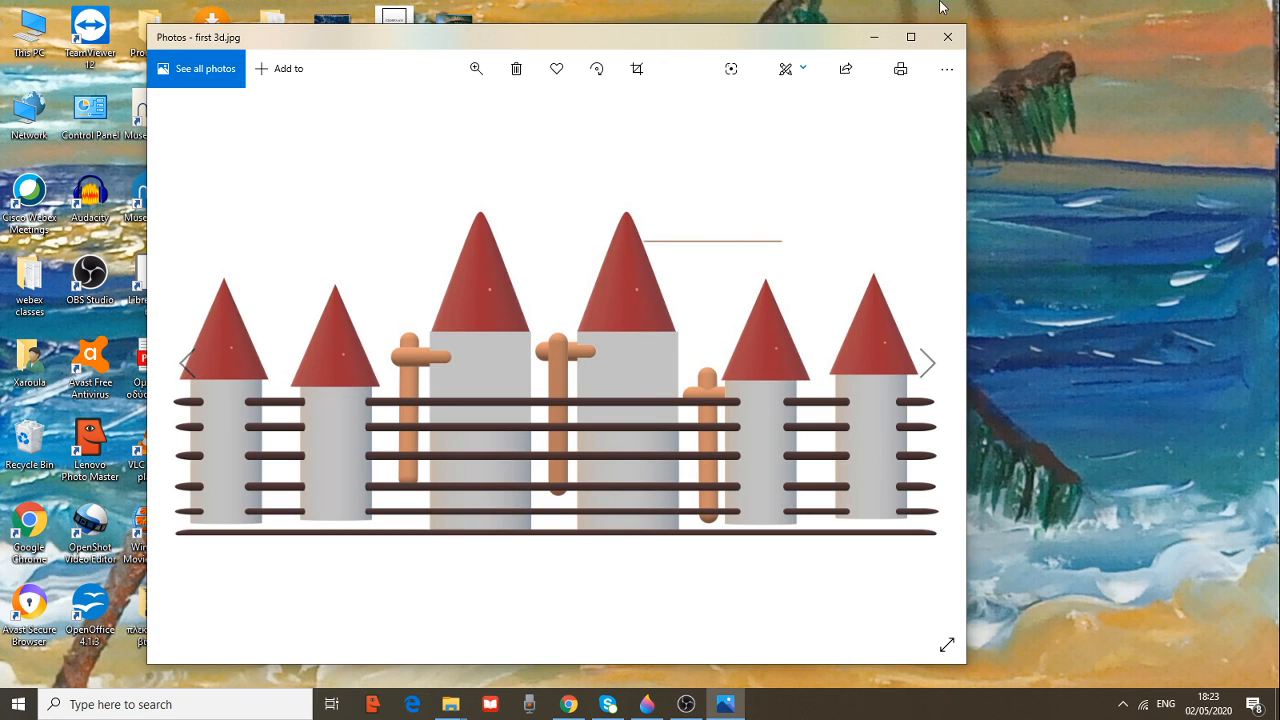
left_click(947, 37)
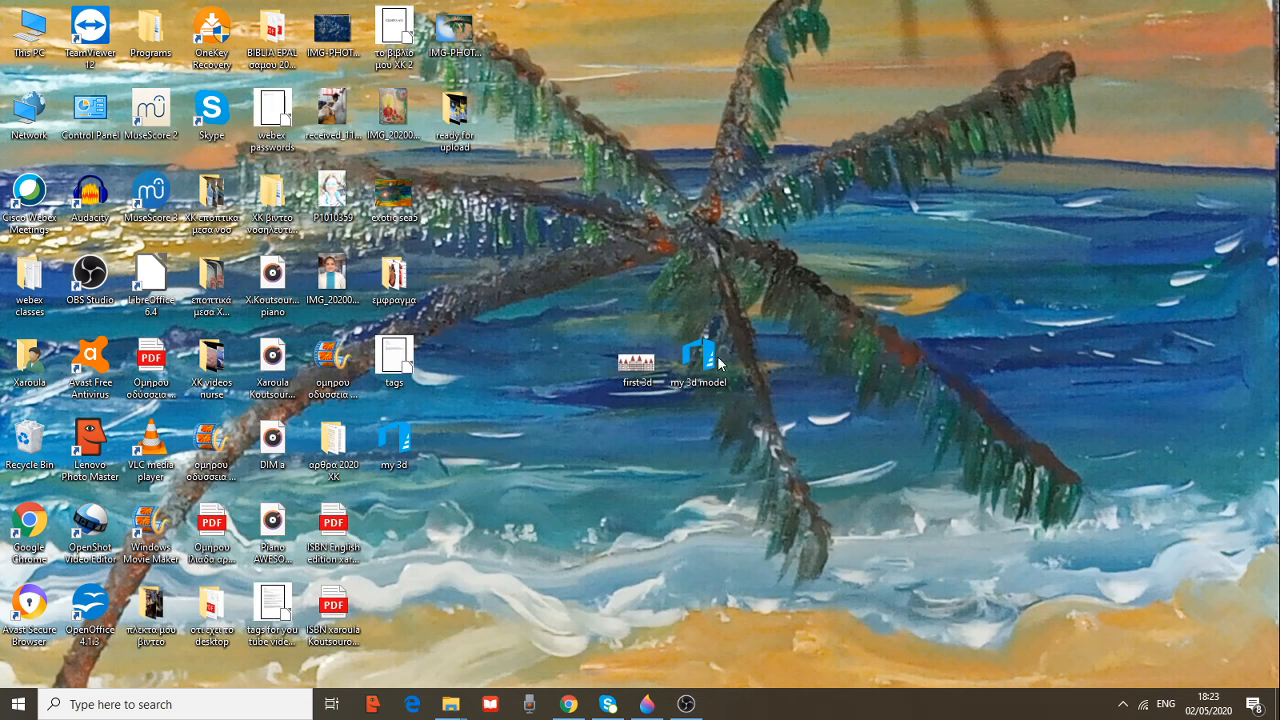
Open "my 3d model" in 3D Builder and examine the castle from several angles and up close
double_click(708, 362)
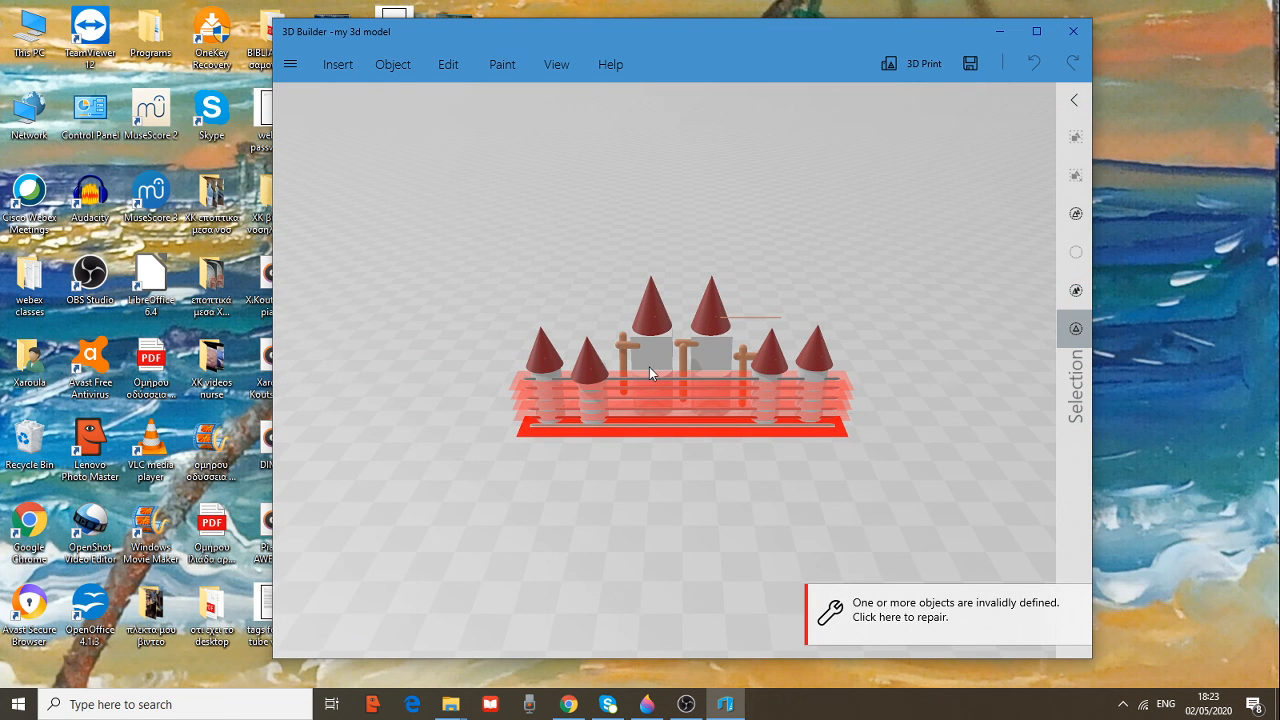
left_click_drag(760, 447, 788, 314)
left_click_drag(868, 362, 620, 314)
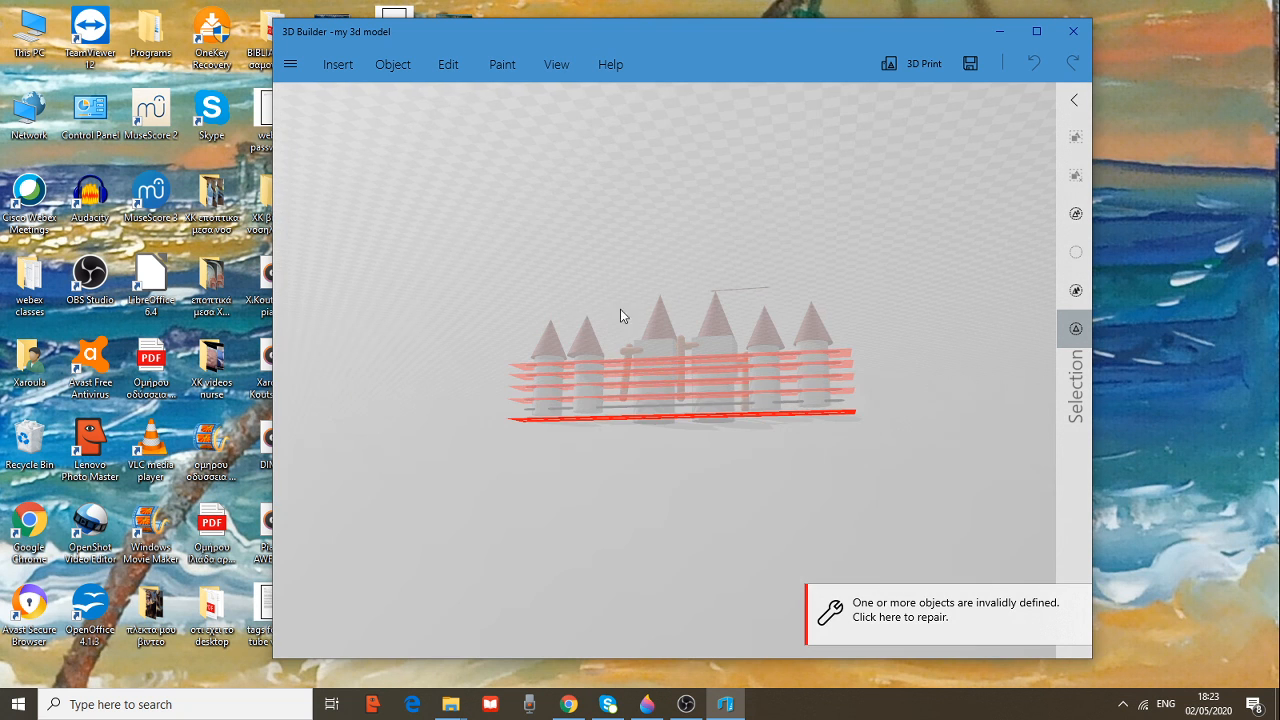
left_click_drag(531, 326, 498, 352)
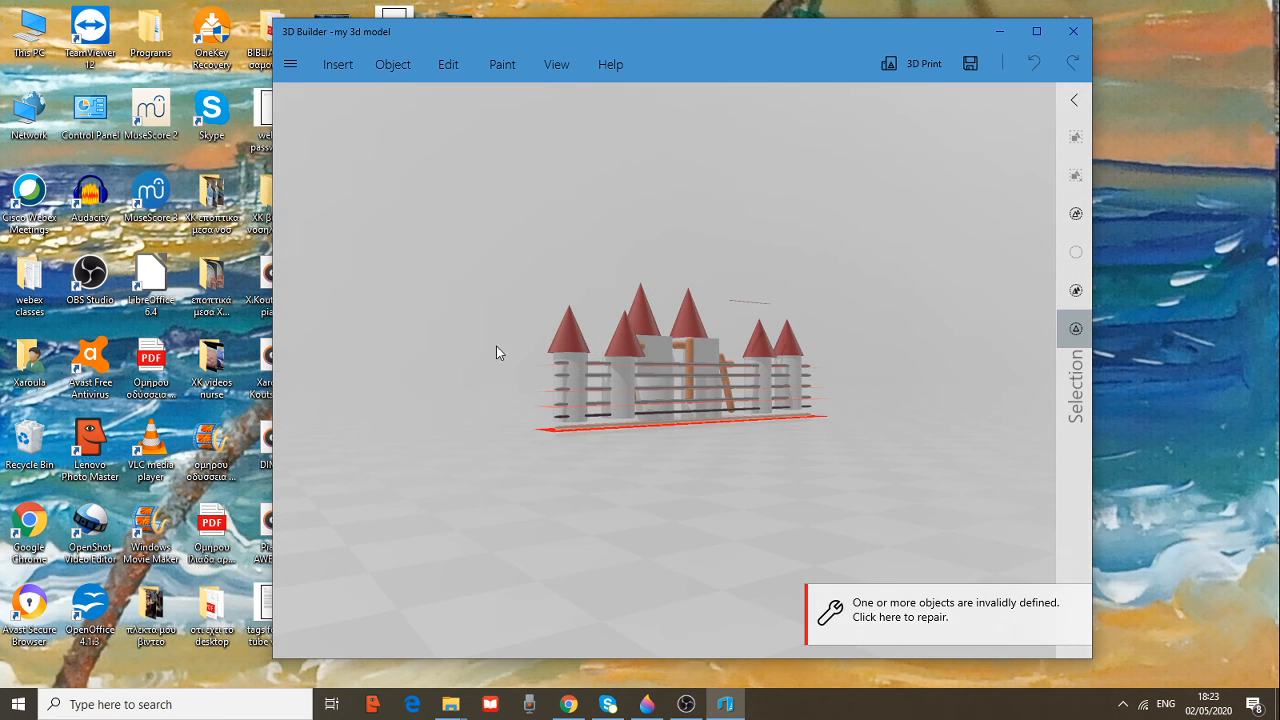
left_click_drag(789, 366, 696, 410)
left_click_drag(697, 330, 744, 268)
left_click_drag(686, 366, 686, 408)
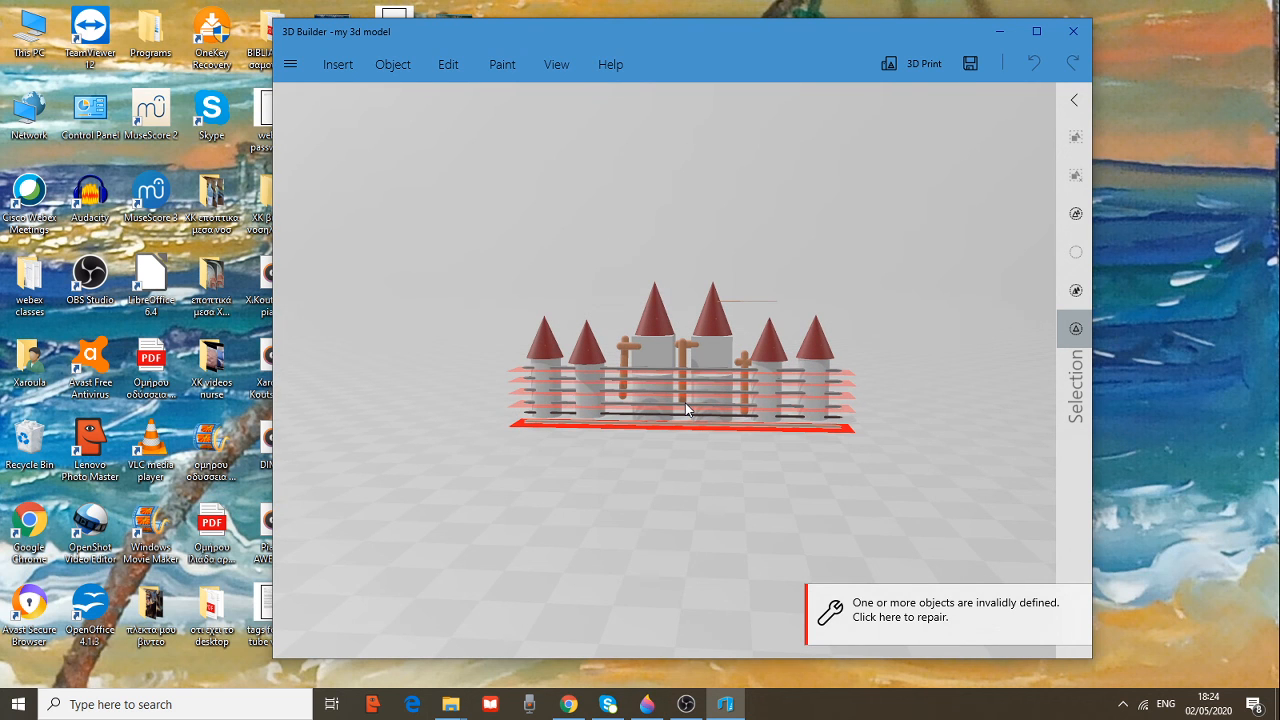
scroll(686, 408, "up", 5)
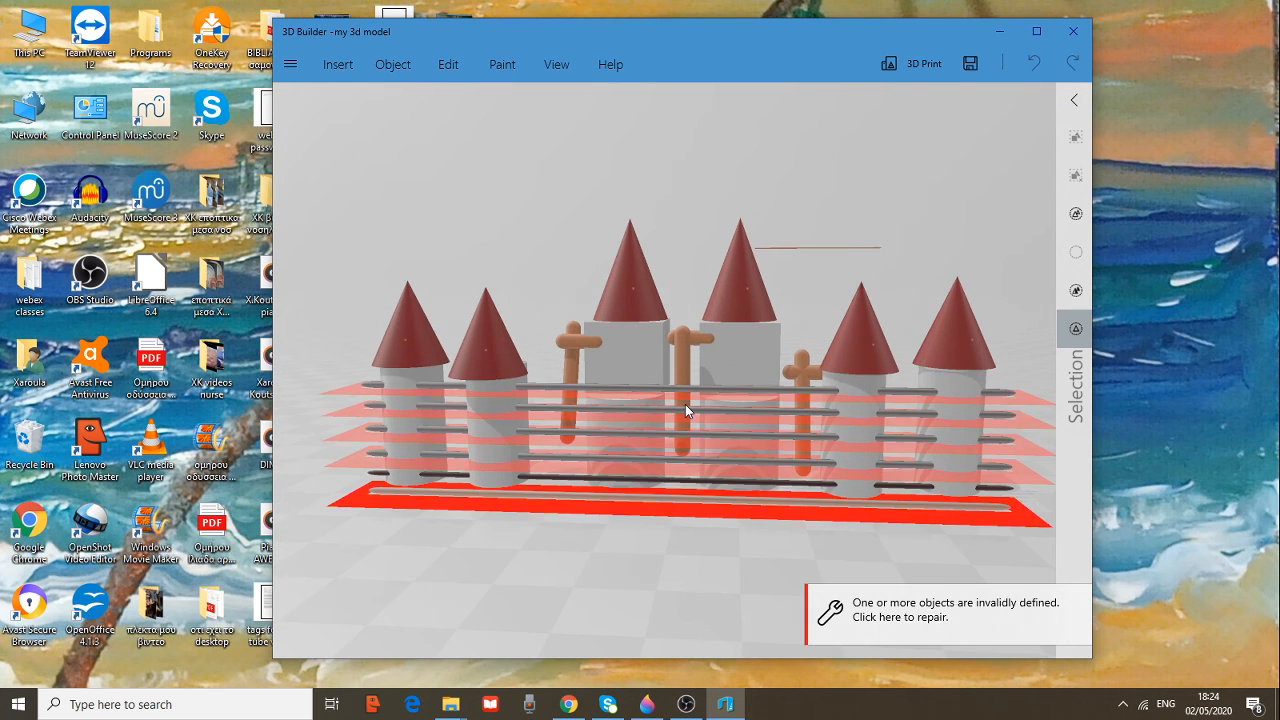
scroll(685, 409, "up", 2)
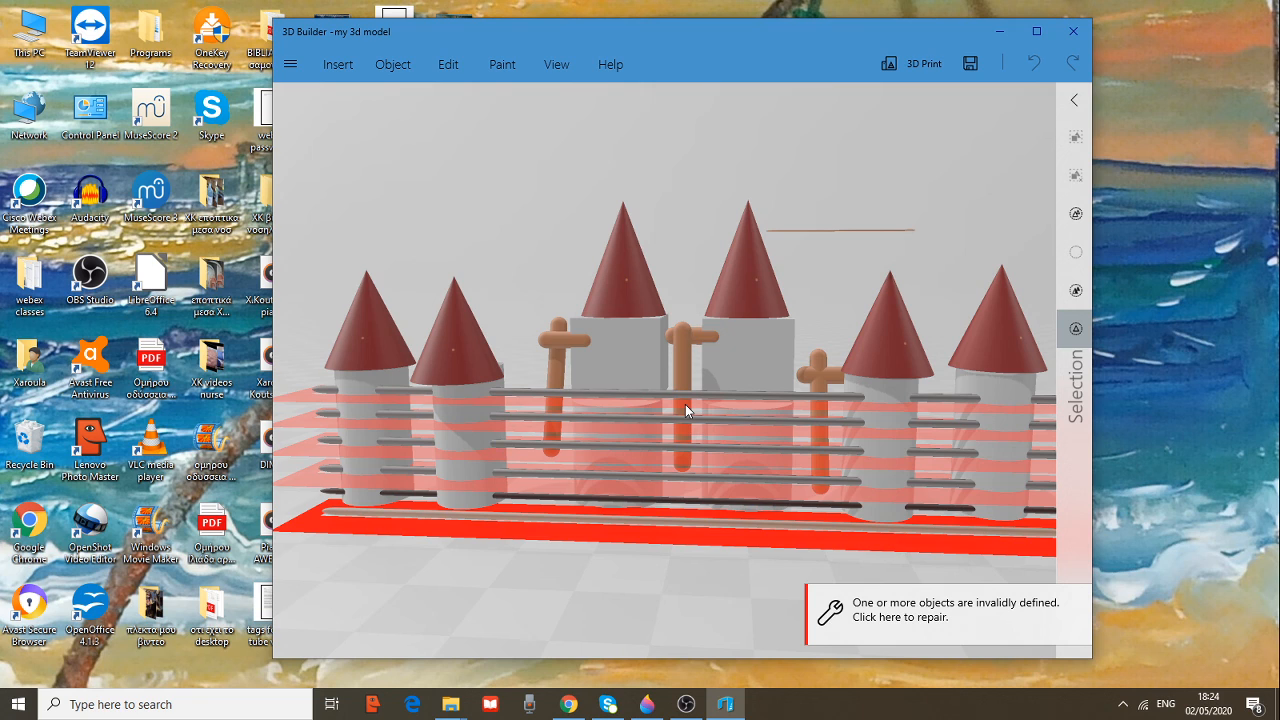